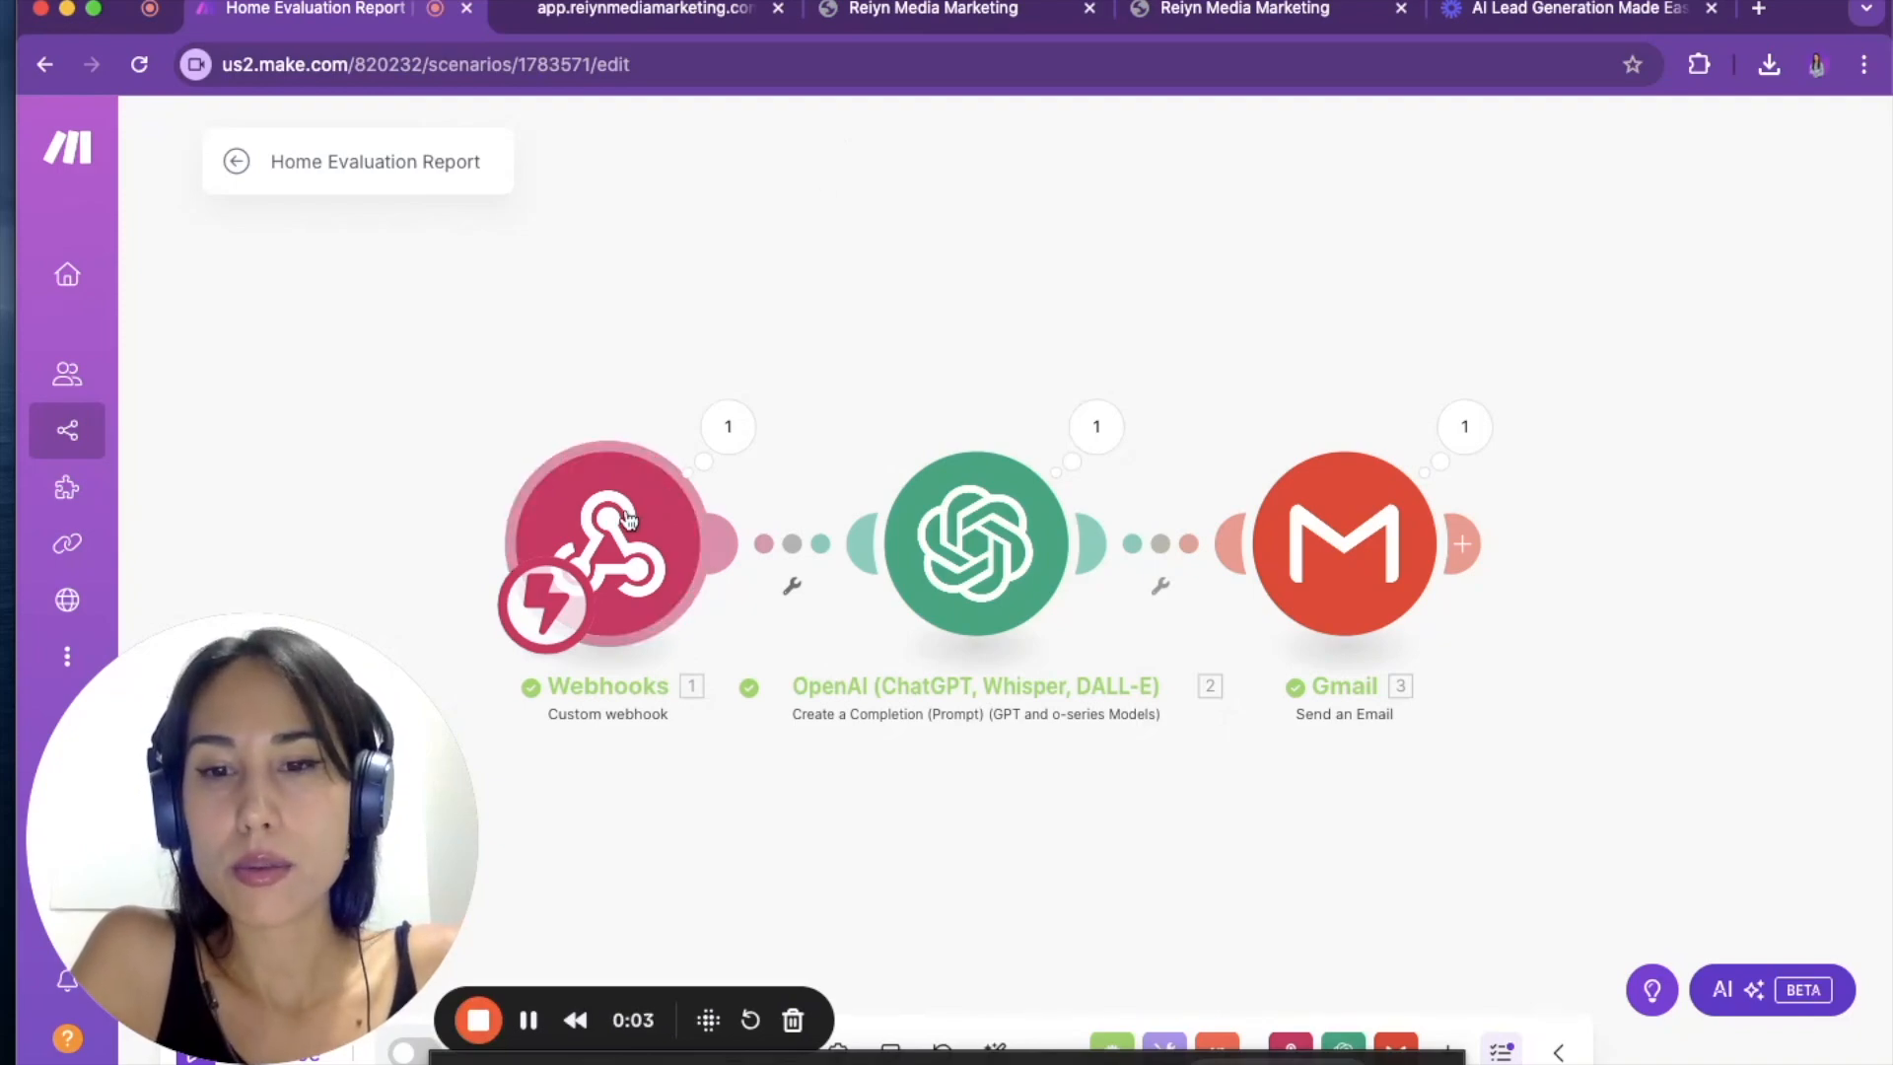
# - Check the custom webhook's settings in the Home Evaluation Report scenario and close them without changes
pyautogui.click(670, 508)
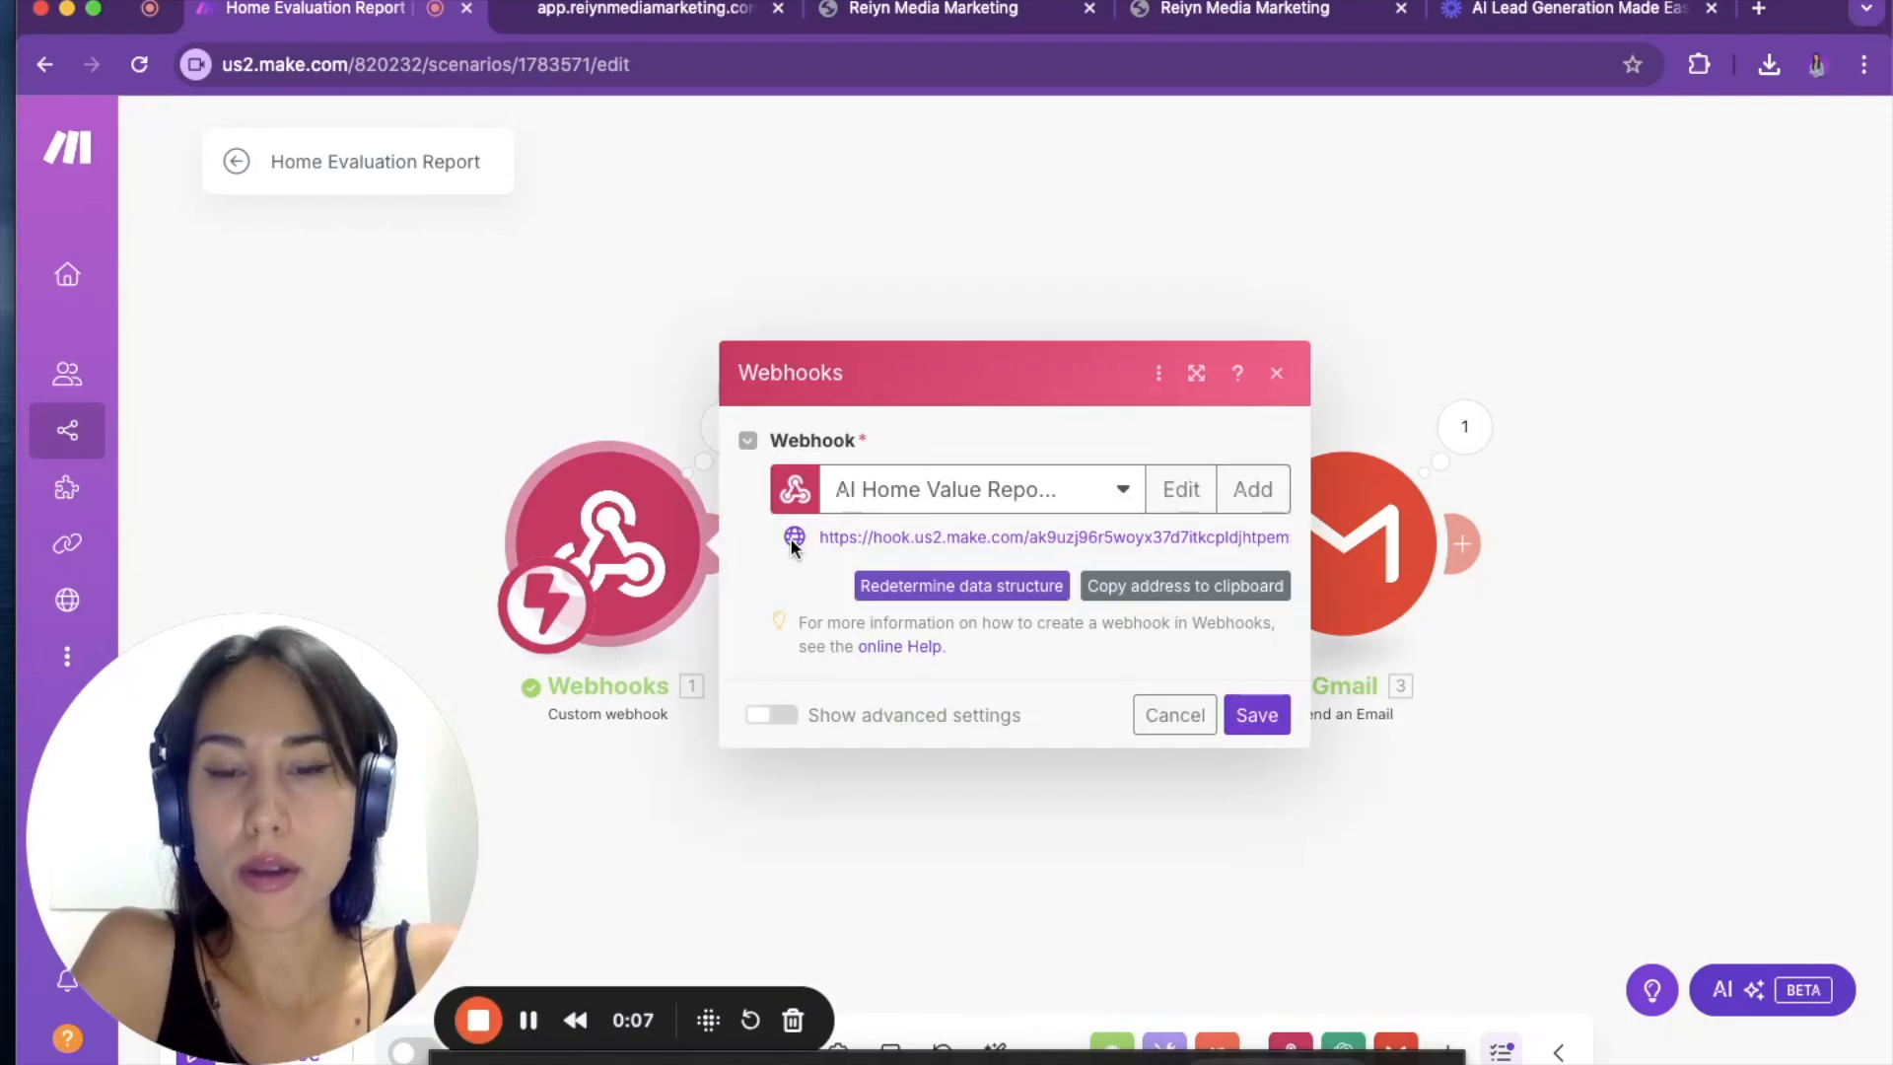
pyautogui.click(1177, 720)
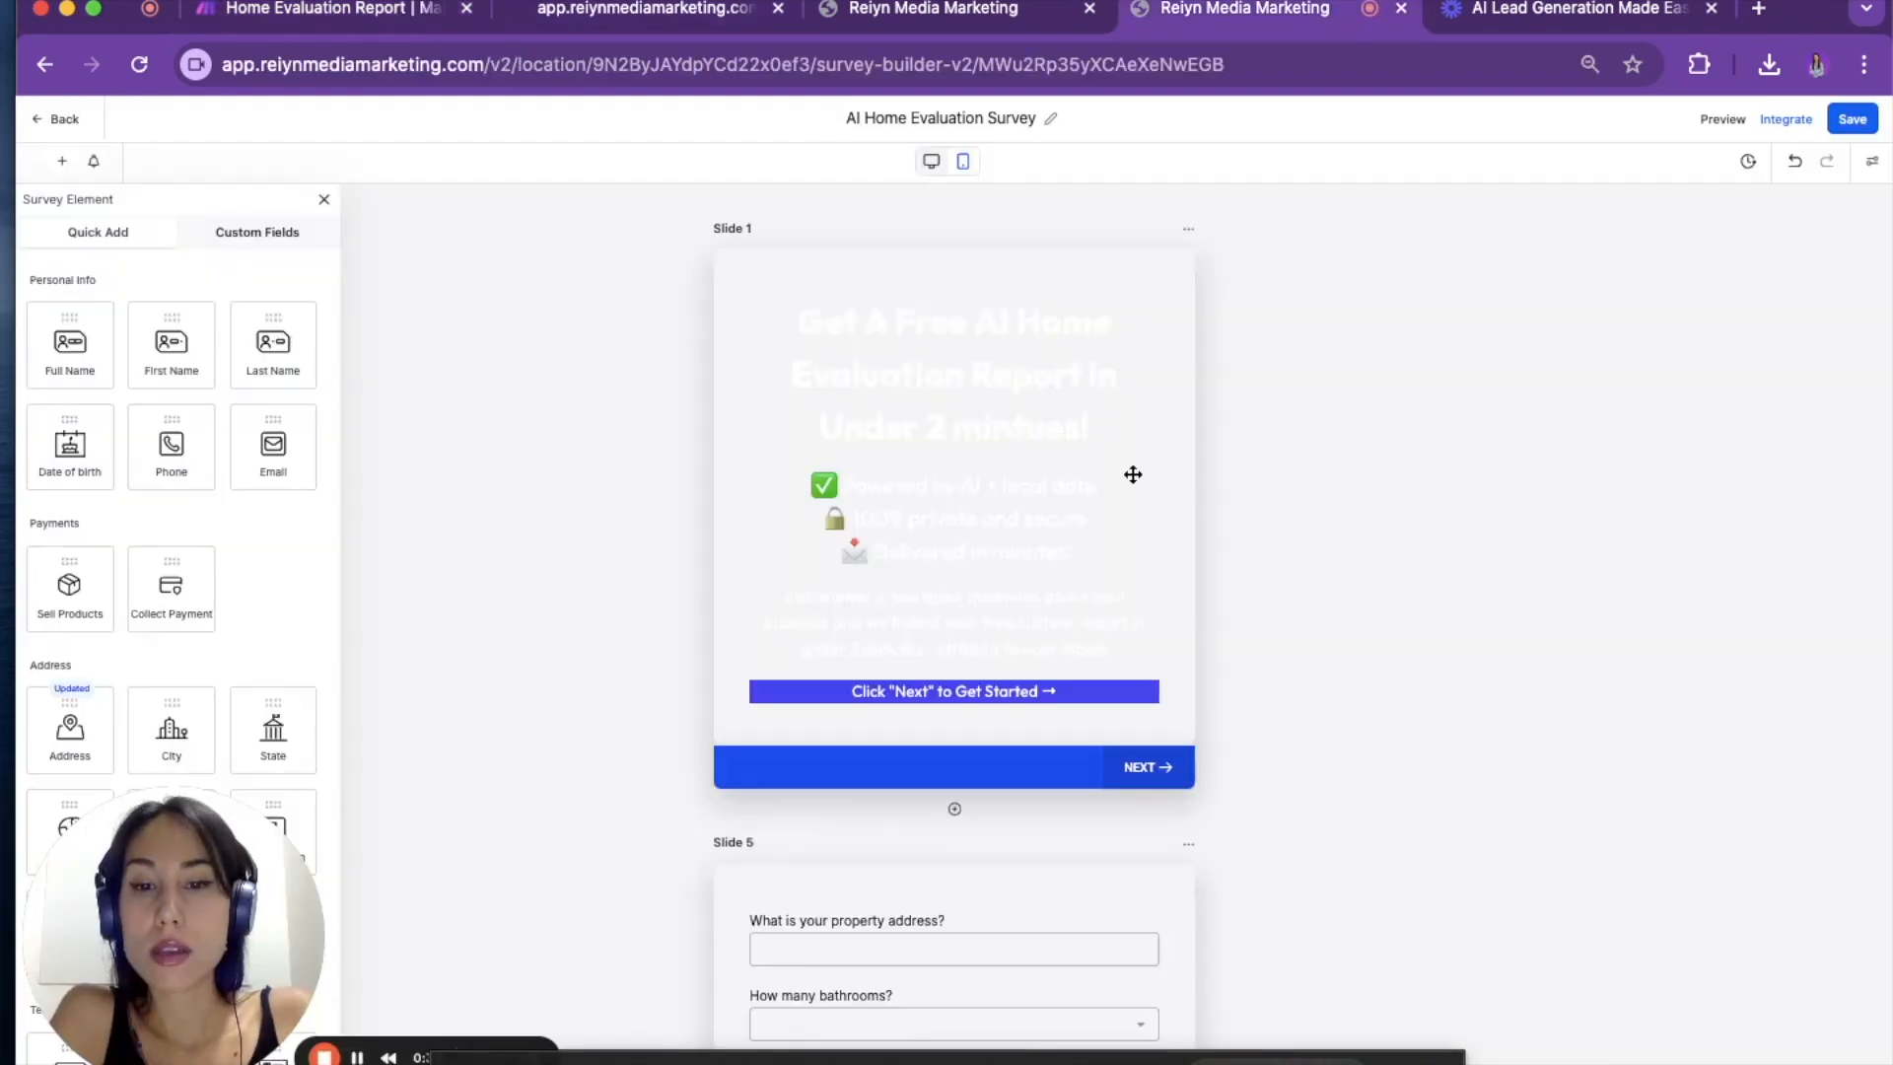
# - Add a new blank slide at the end of the AI Home Evaluation Survey
pyautogui.scroll(-10, 1128, 461)
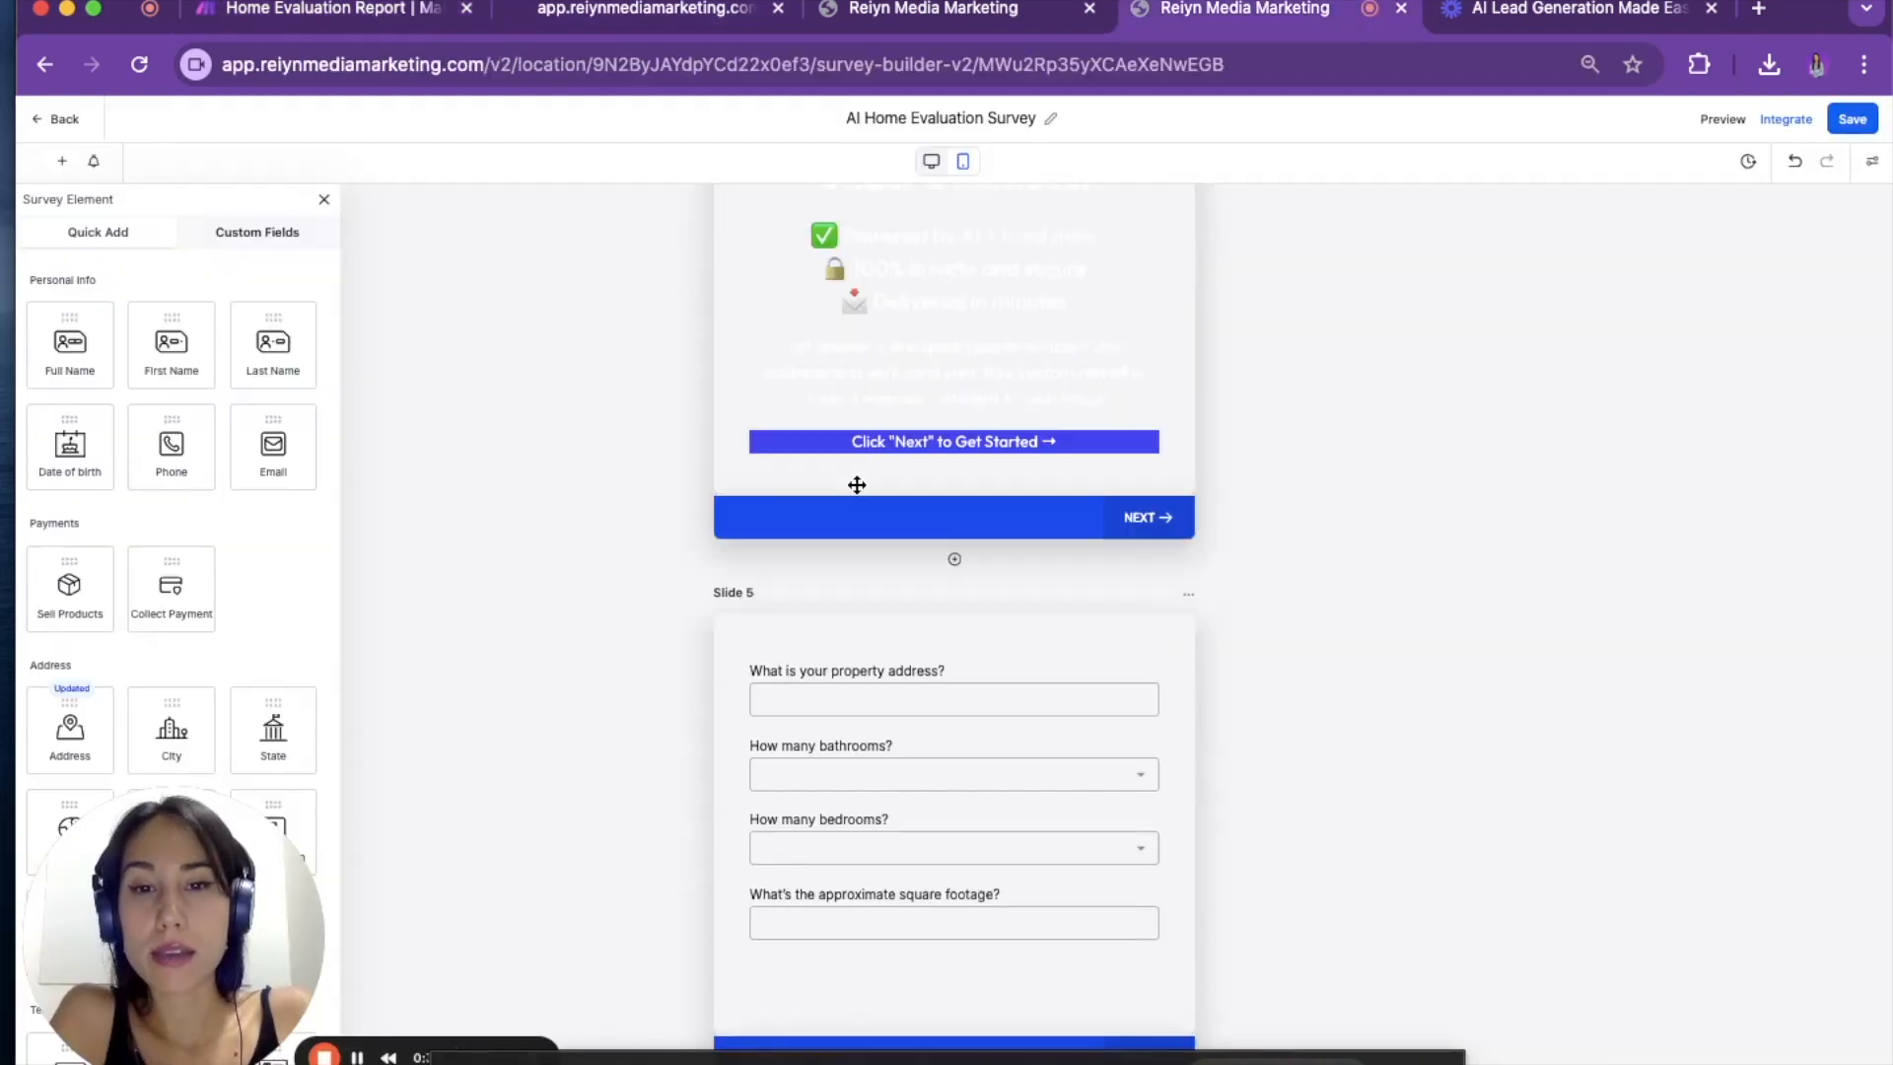
pyautogui.scroll(-12, 1052, 634)
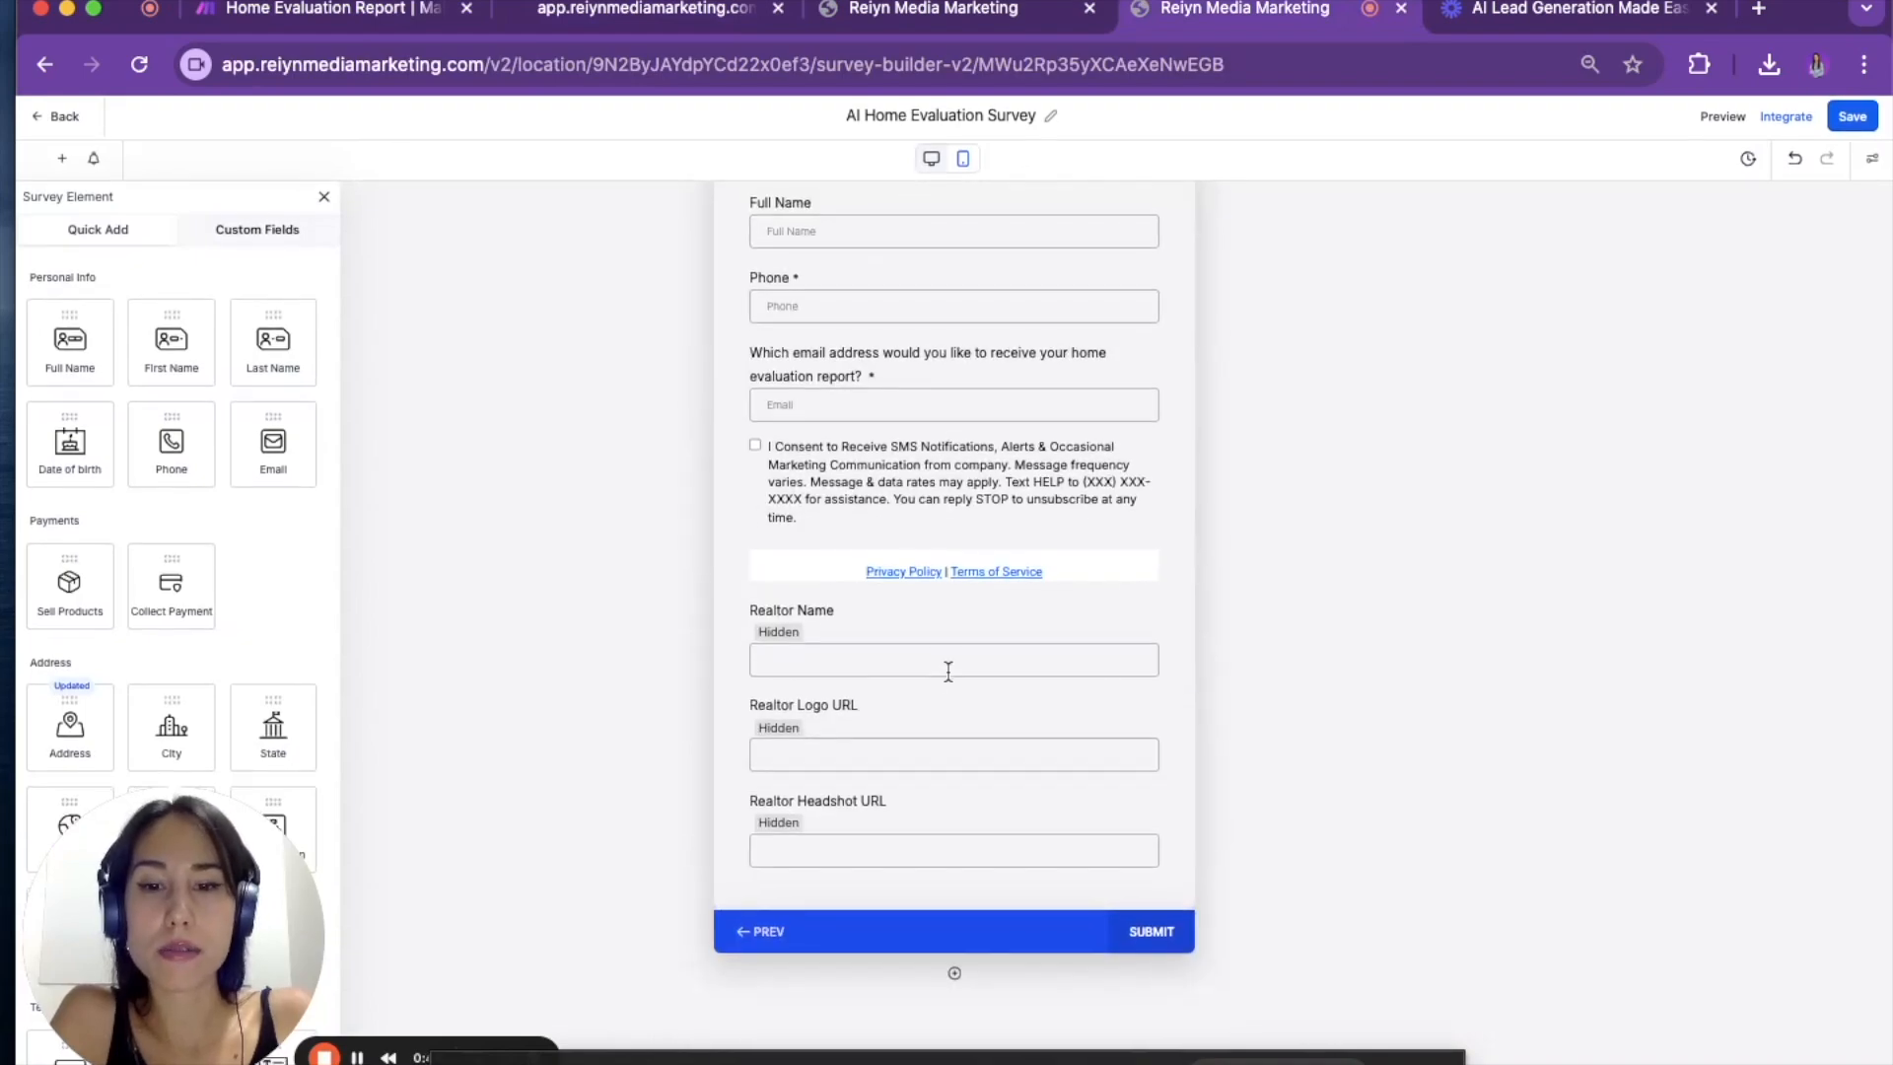
pyautogui.click(954, 981)
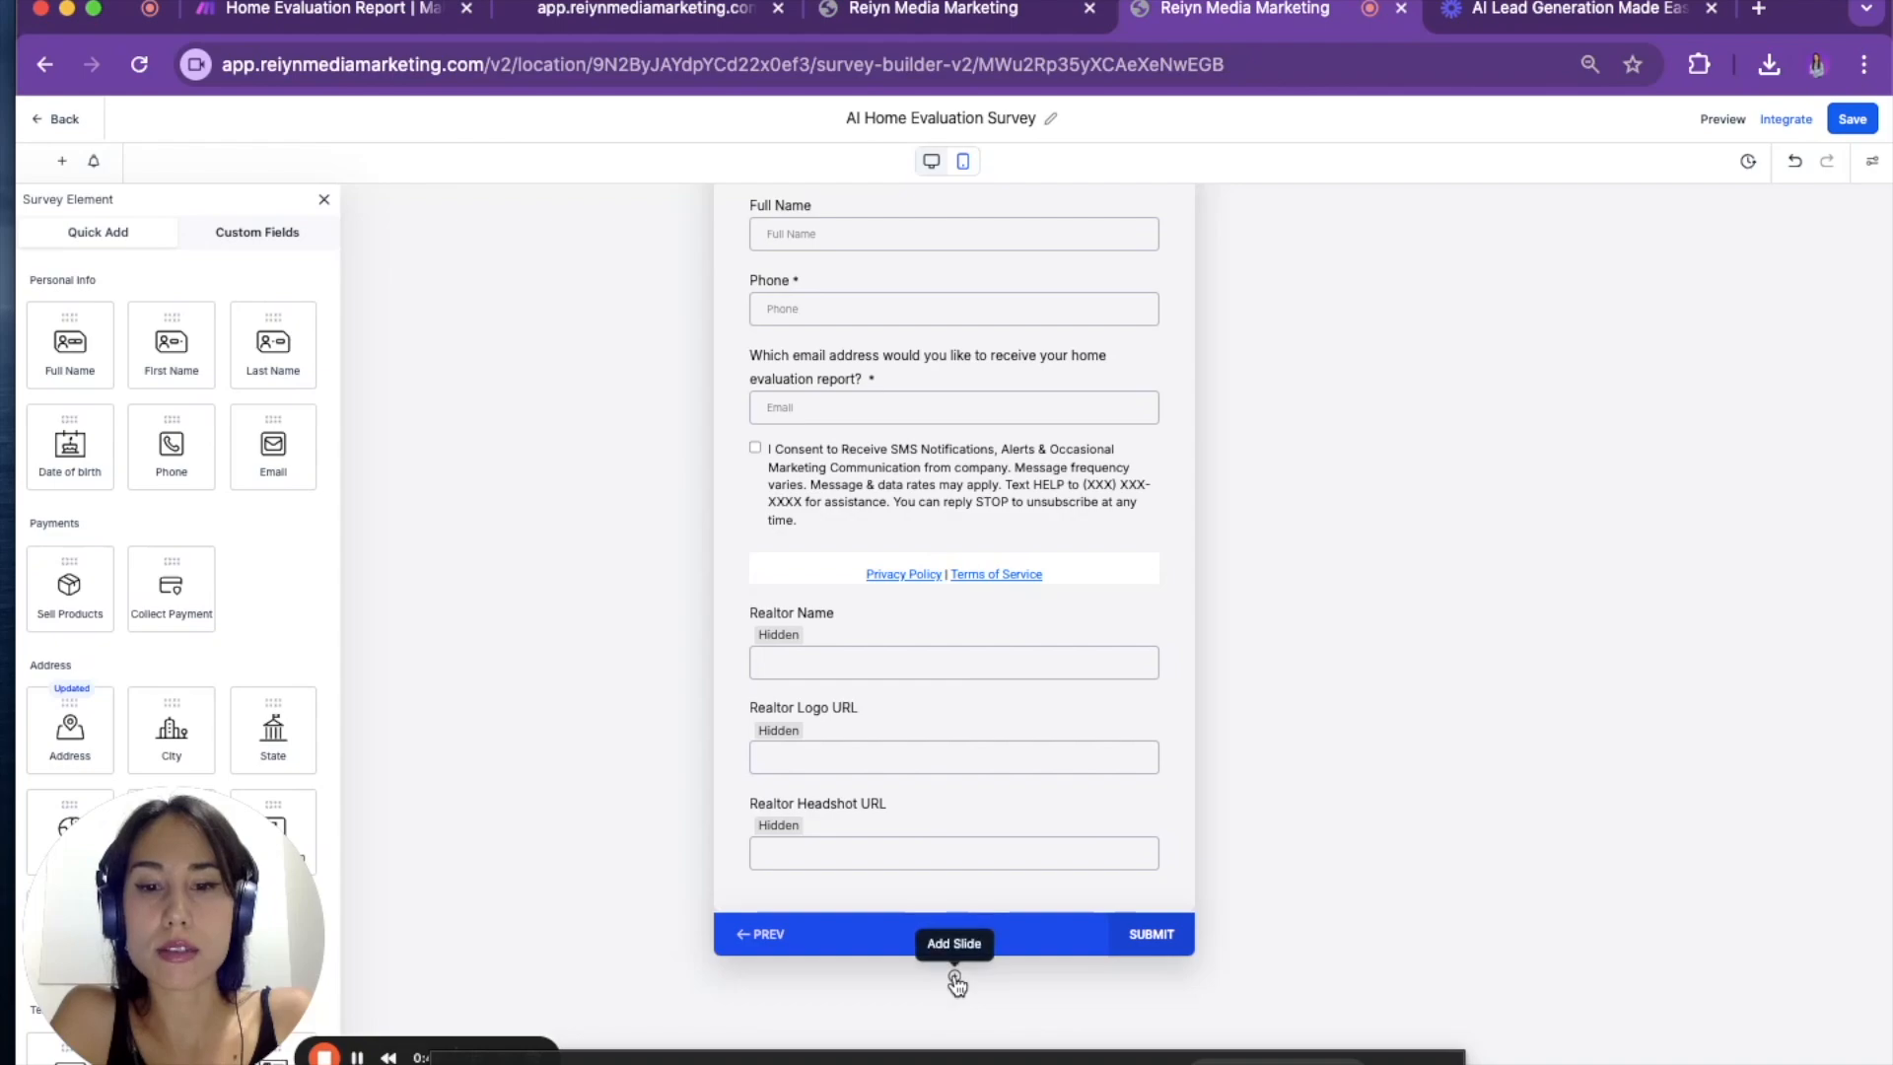
pyautogui.scroll(-4, 886, 824)
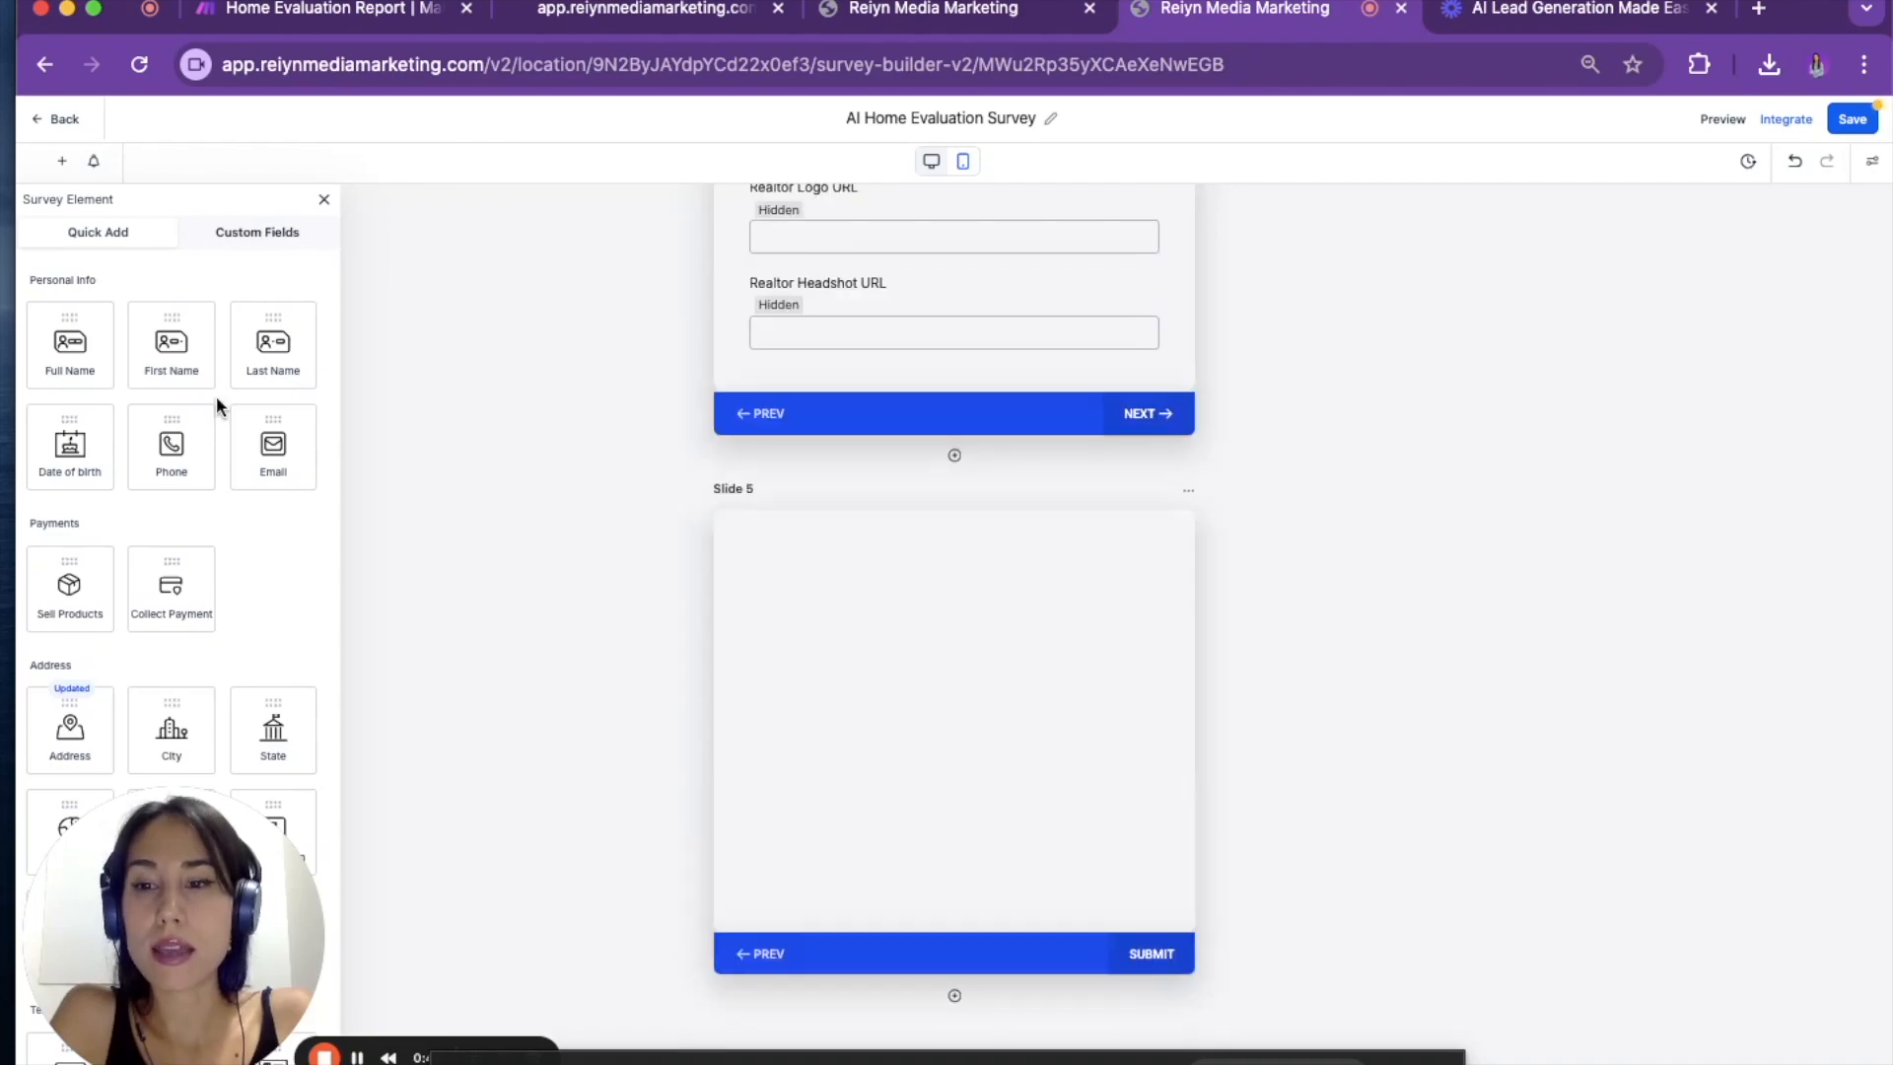
# - Place a Text Box List element on the new blank survey slide
pyautogui.scroll(-5, 229, 637)
pyautogui.scroll(-2, 229, 637)
pyautogui.scroll(-2, 177, 464)
pyautogui.scroll(-1, 168, 489)
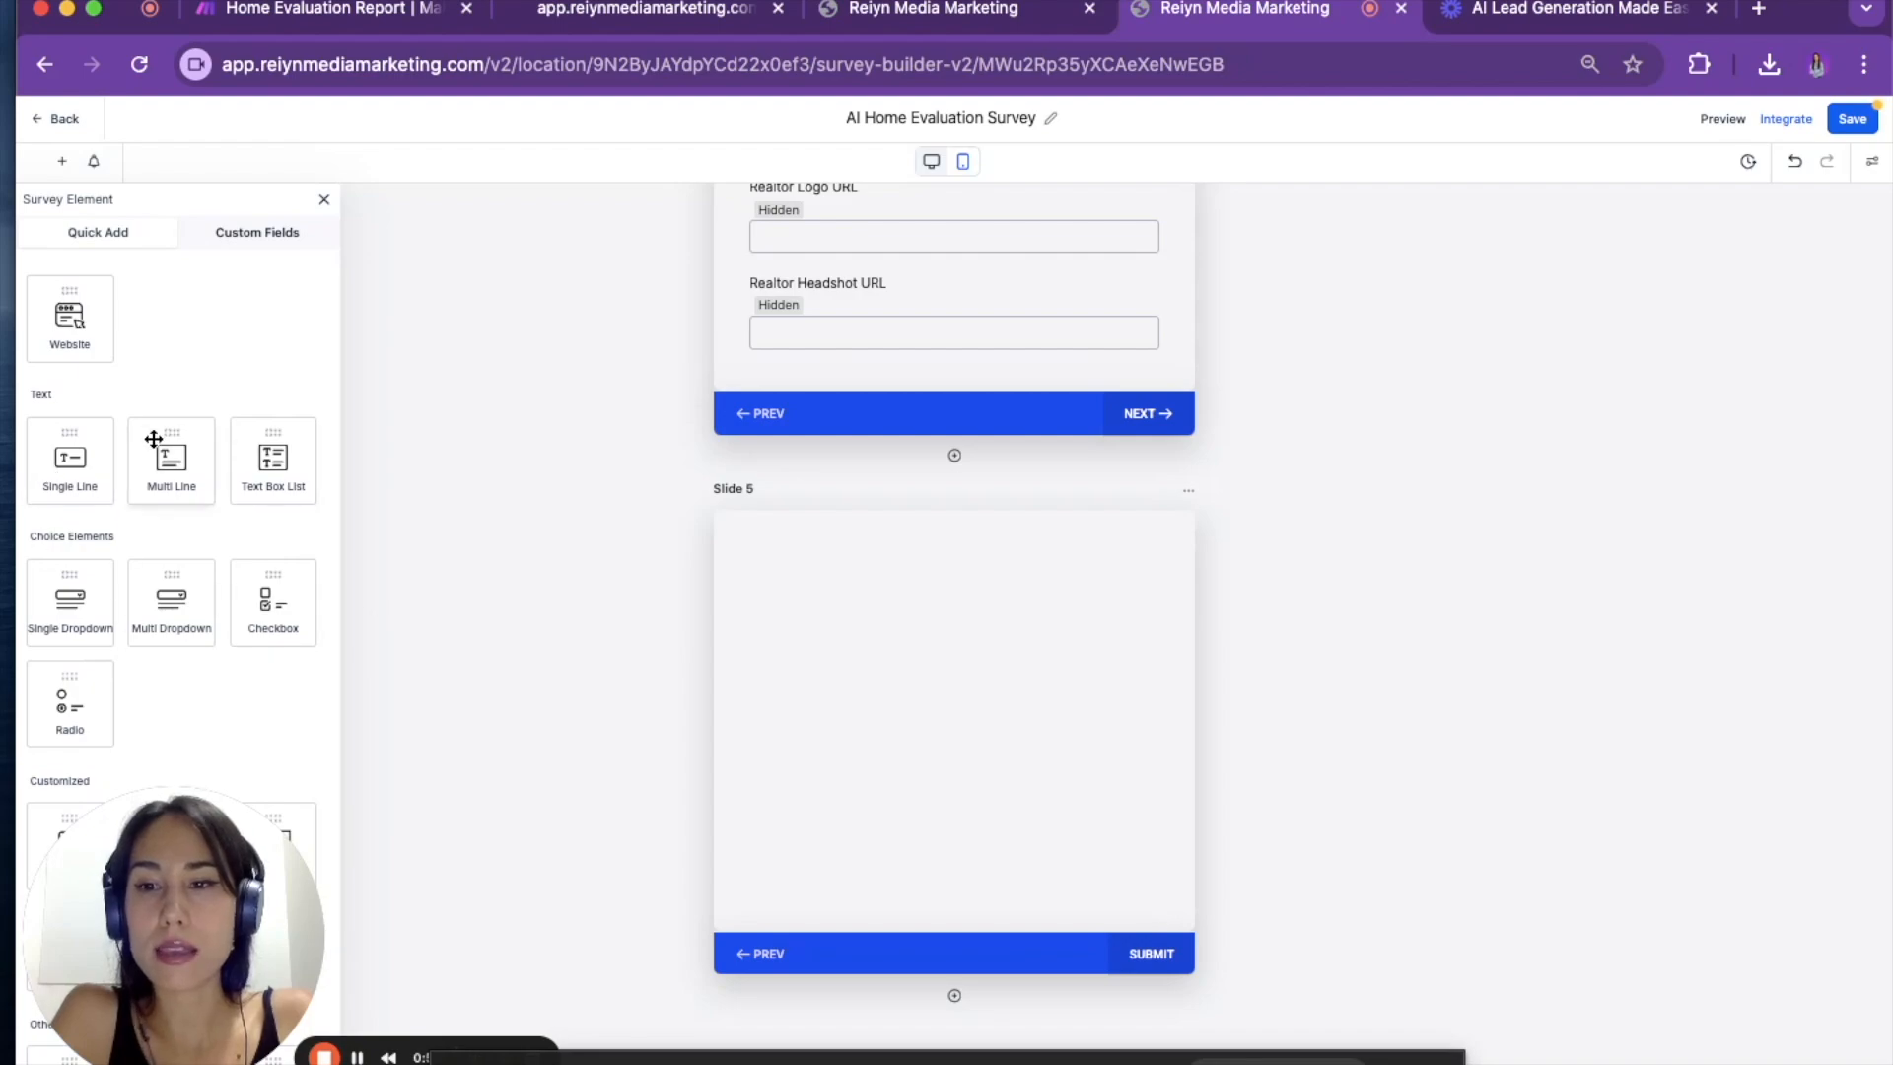
pyautogui.moveTo(268, 456); pyautogui.dragTo(897, 605)
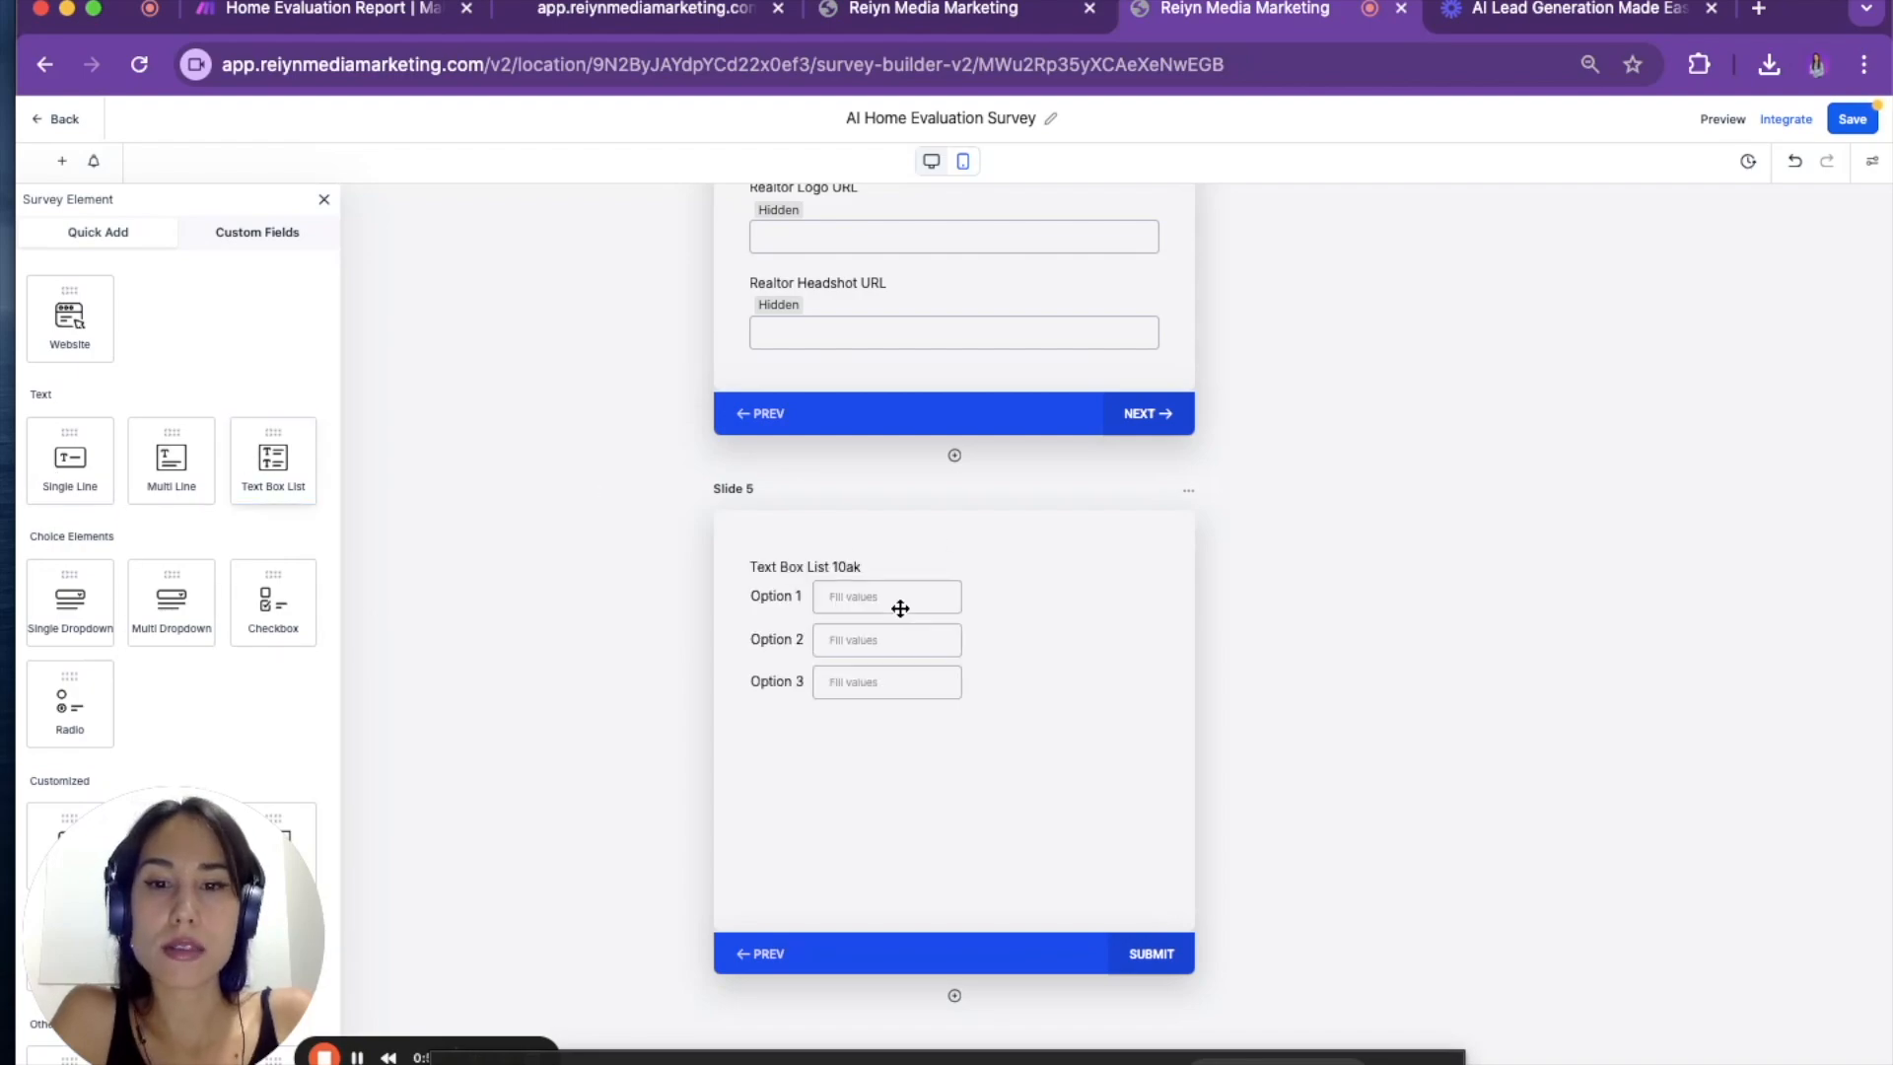
# - Set the text box list's label to "how many rooms?"
pyautogui.click(804, 572)
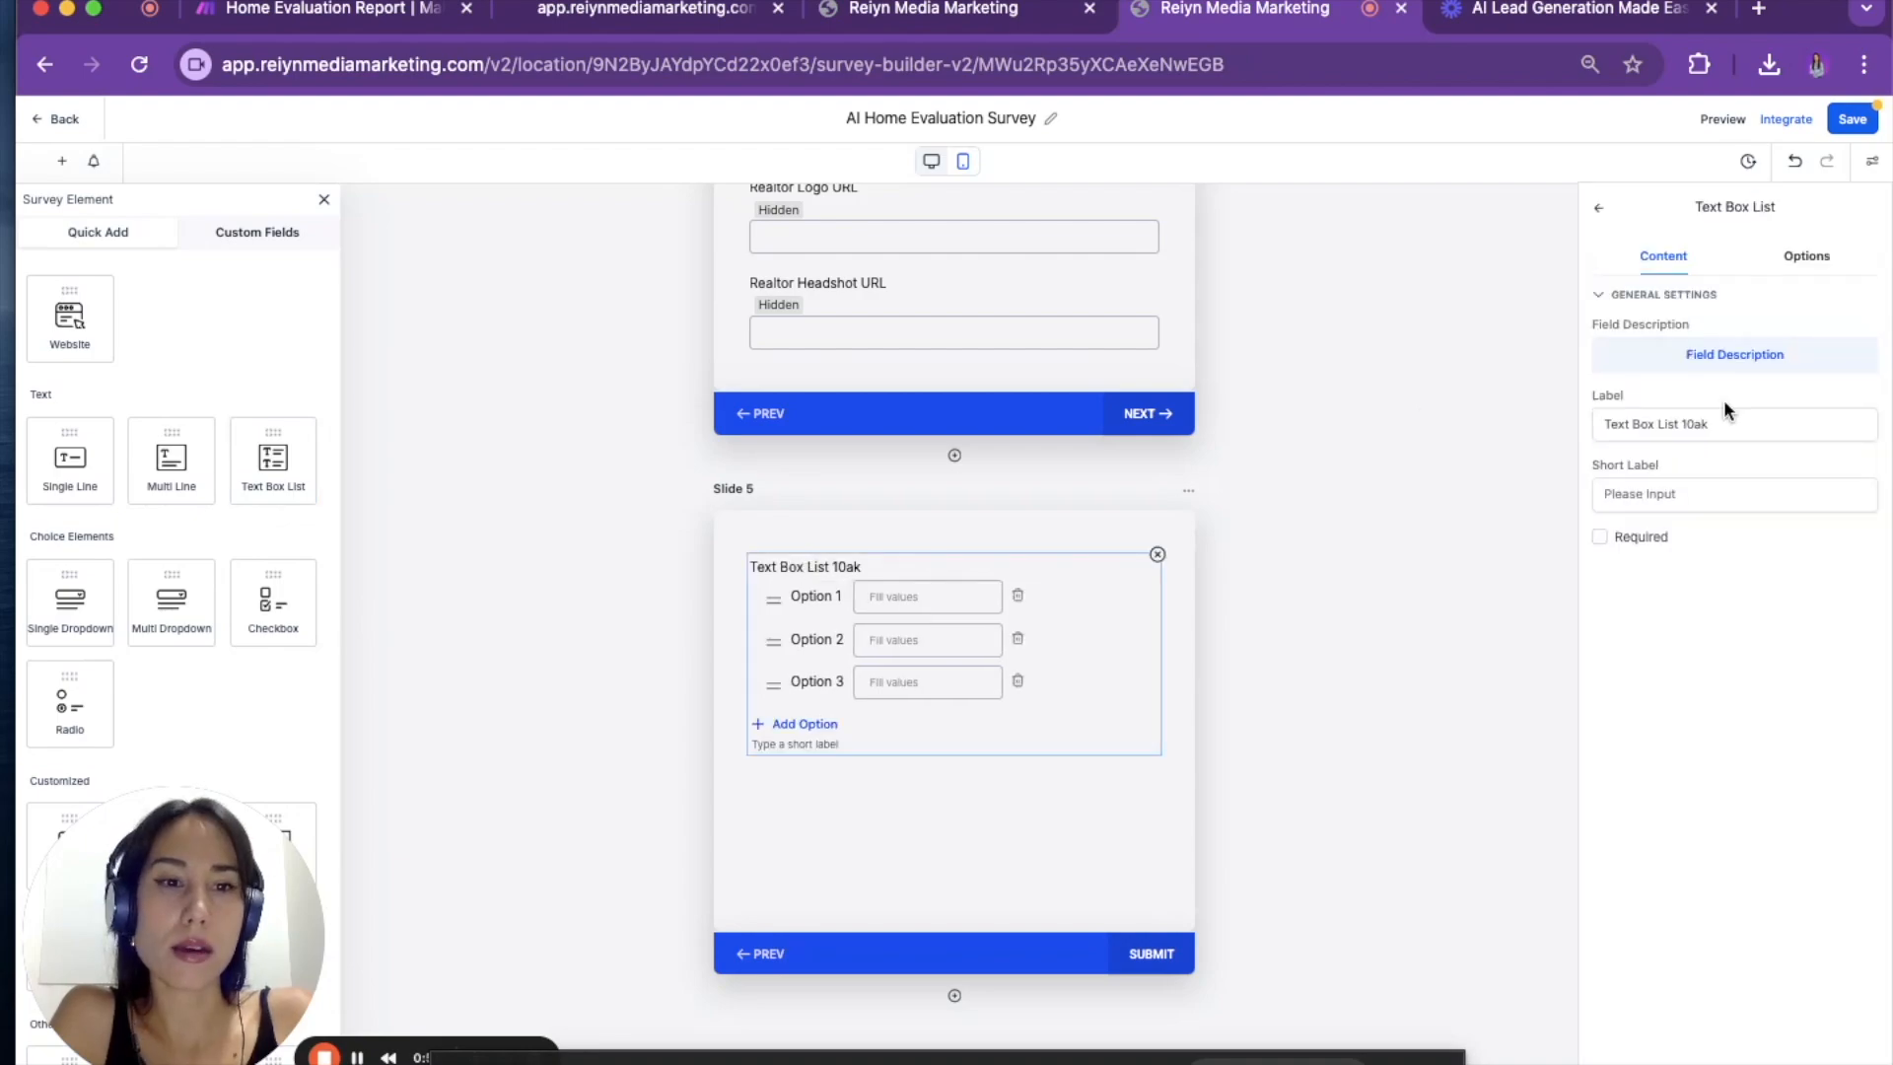
pyautogui.moveTo(1723, 424); pyautogui.dragTo(1420, 418)
pyautogui.press('BackSpace')
pyautogui.write('How many rooms?')
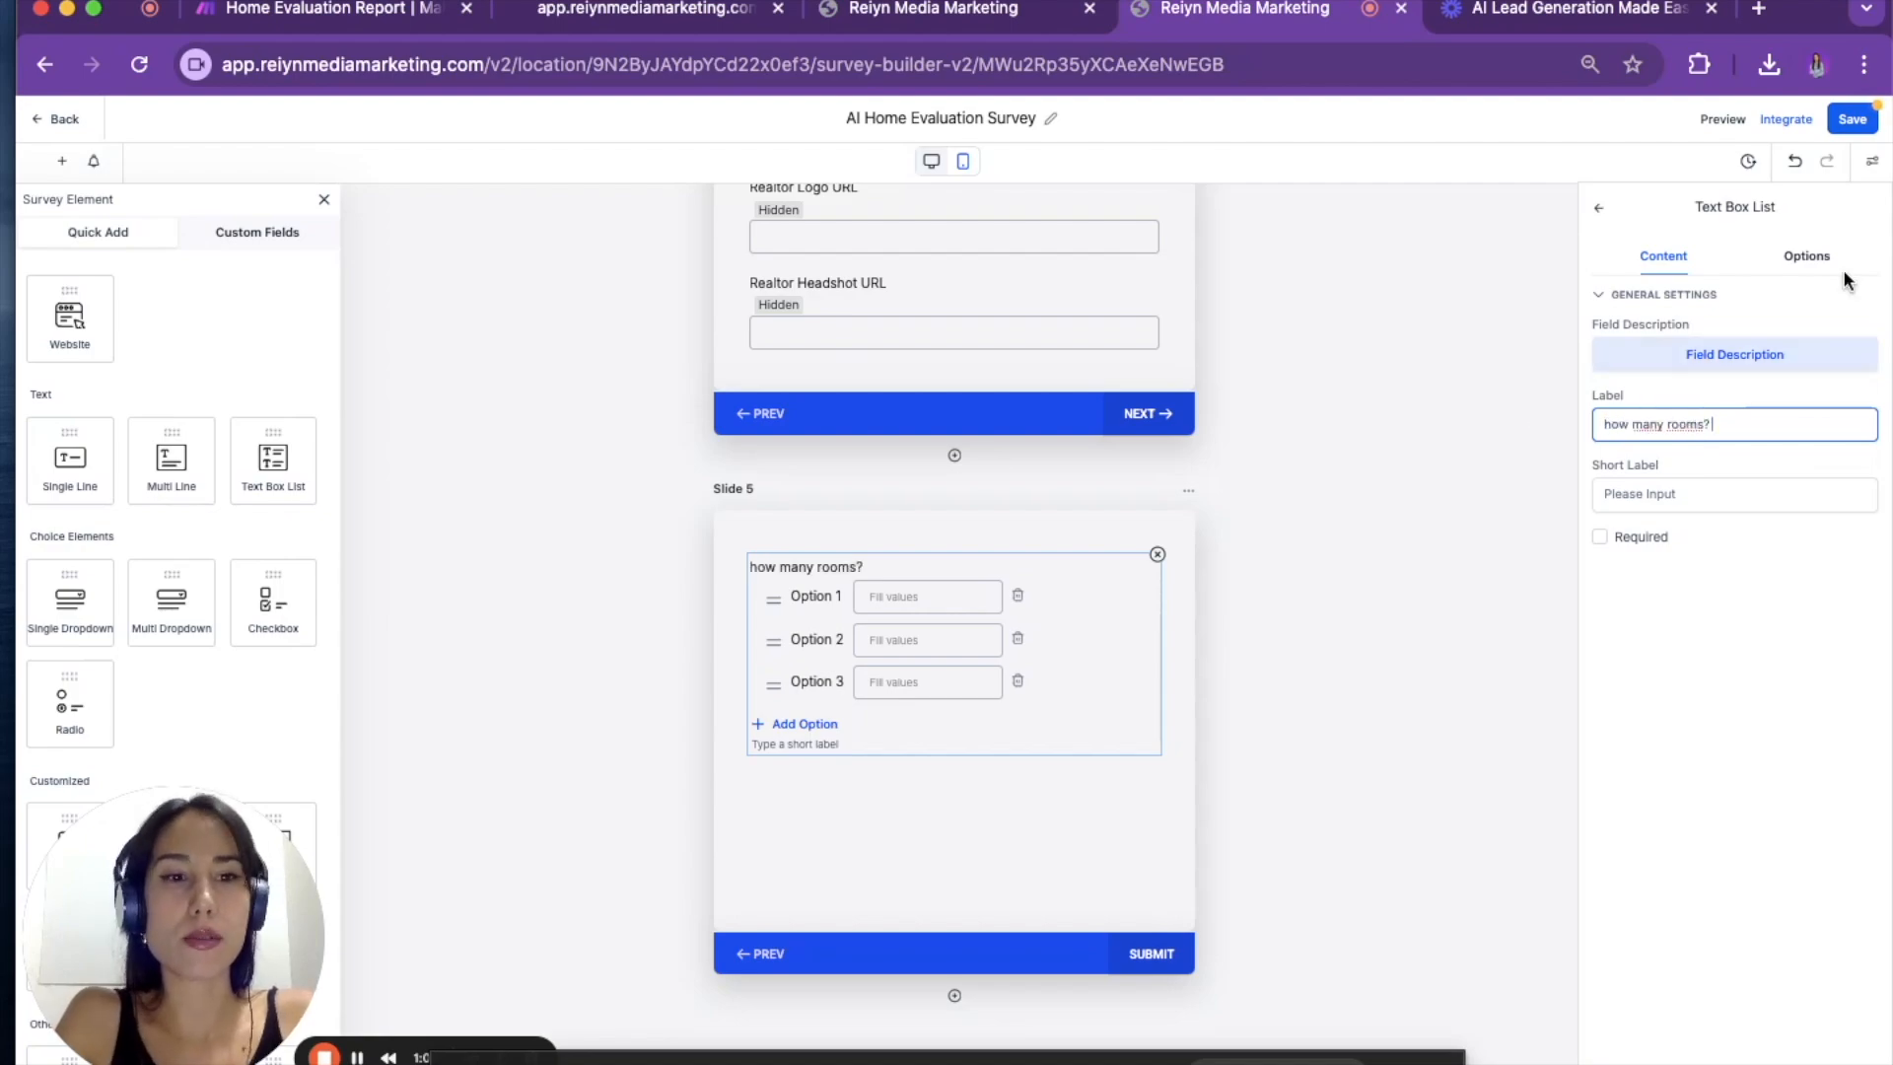
# - Change the list's first option label to 1 and clear the second option's label
pyautogui.click(1804, 259)
pyautogui.moveTo(1677, 338); pyautogui.dragTo(1436, 335)
pyautogui.write('1')
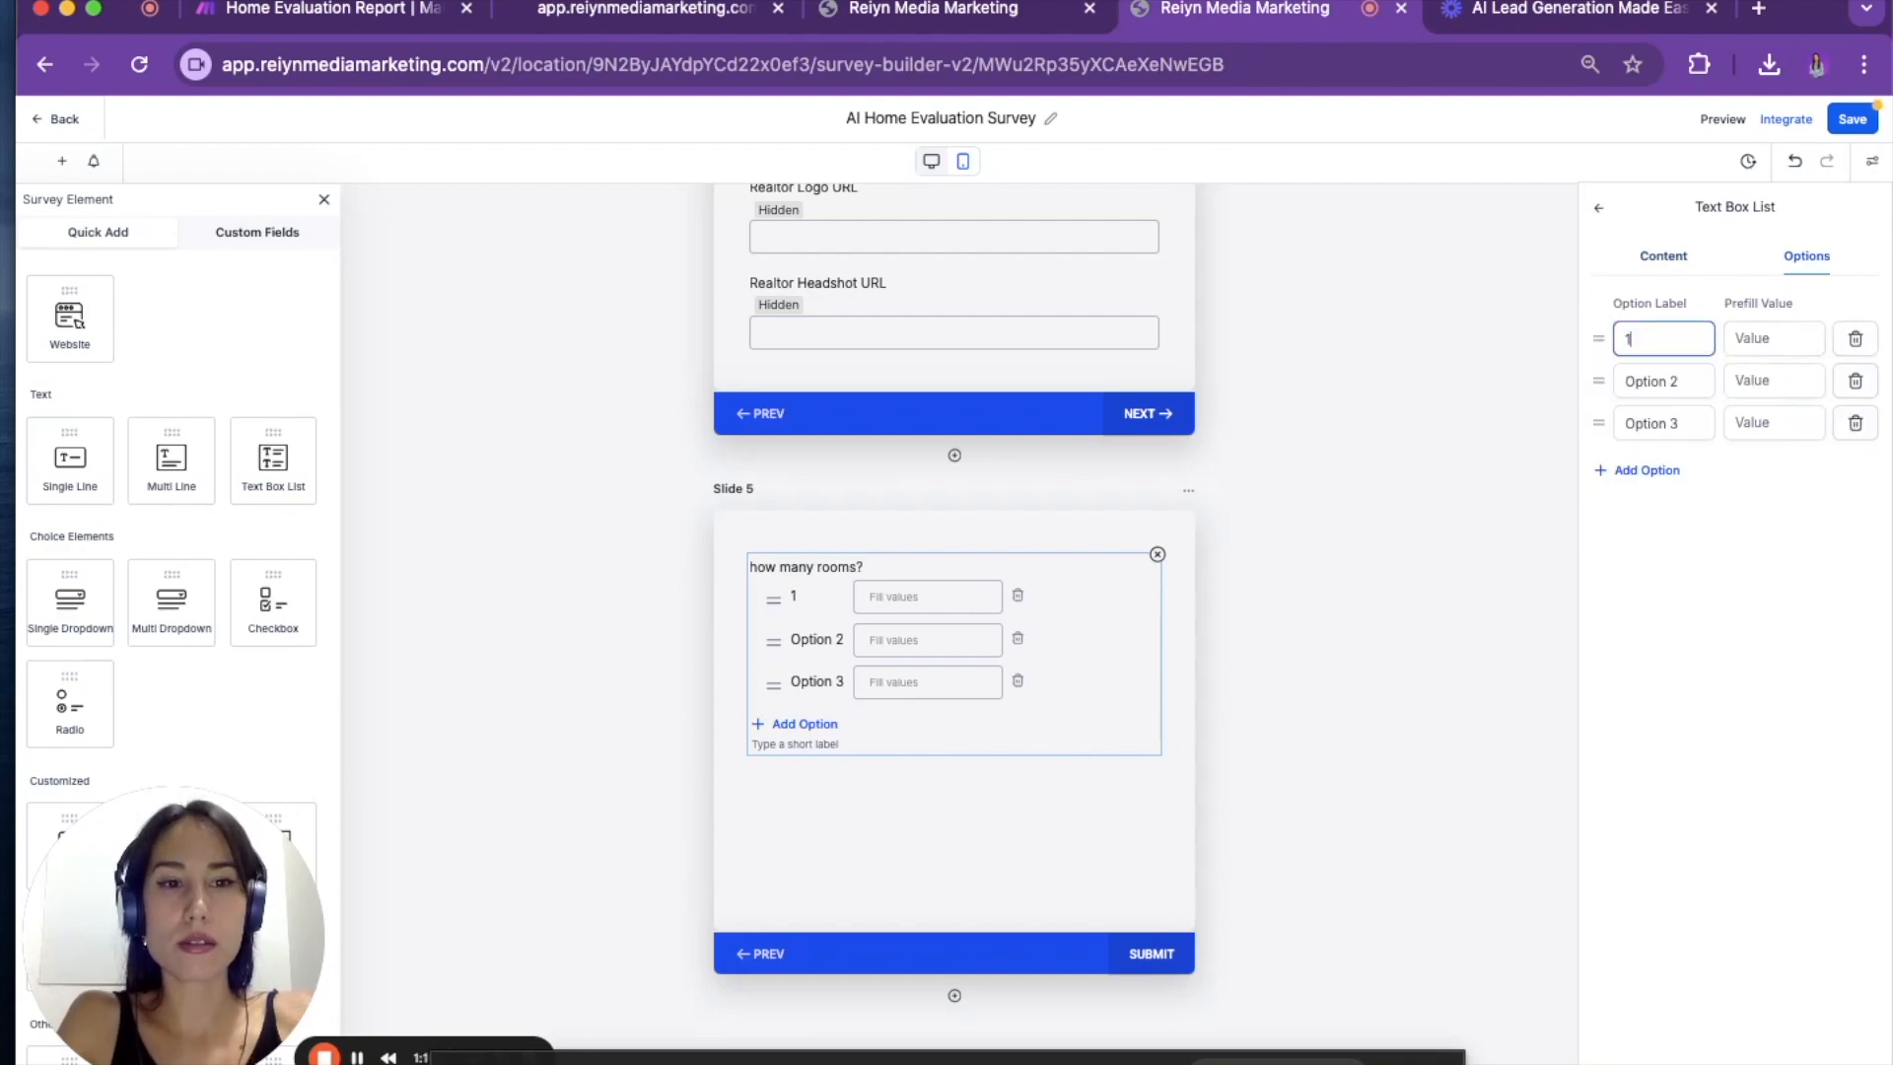
pyautogui.click(1654, 395)
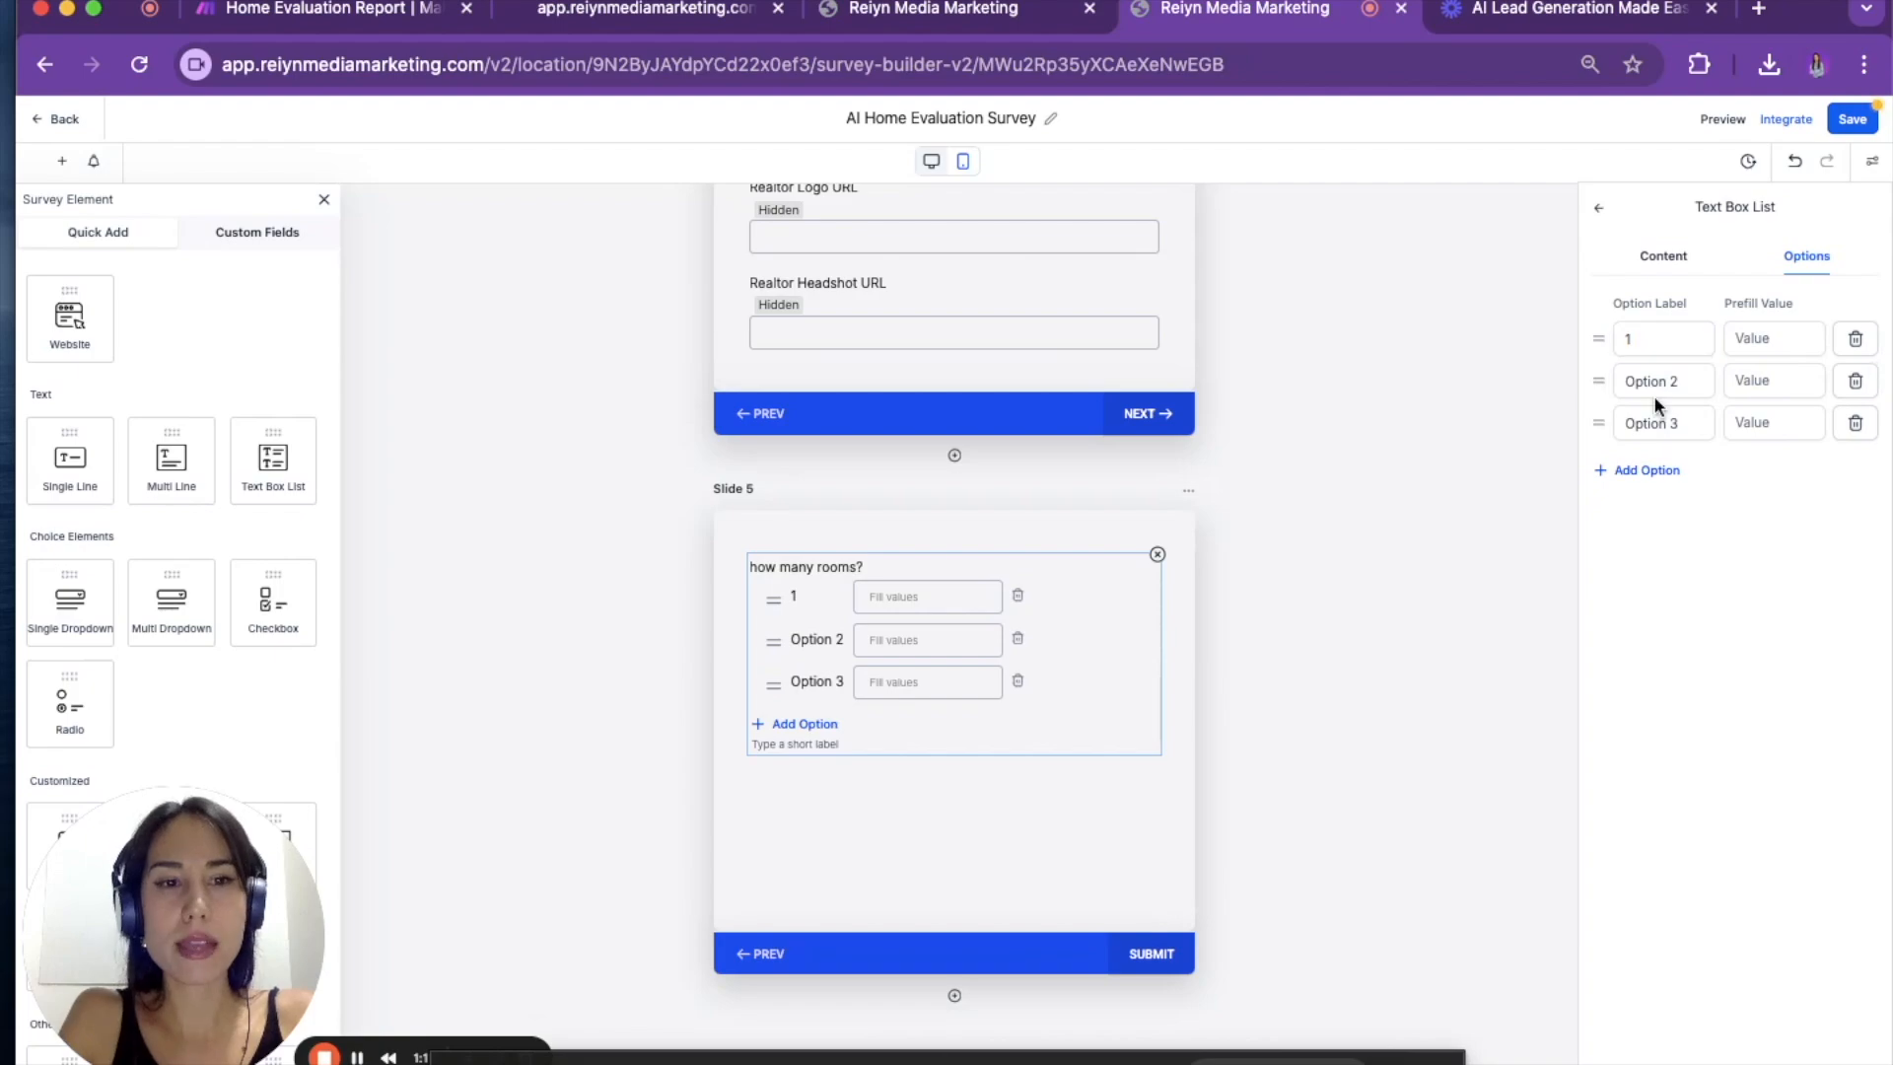
pyautogui.moveTo(1653, 394); pyautogui.dragTo(1532, 376)
pyautogui.press('BackSpace')
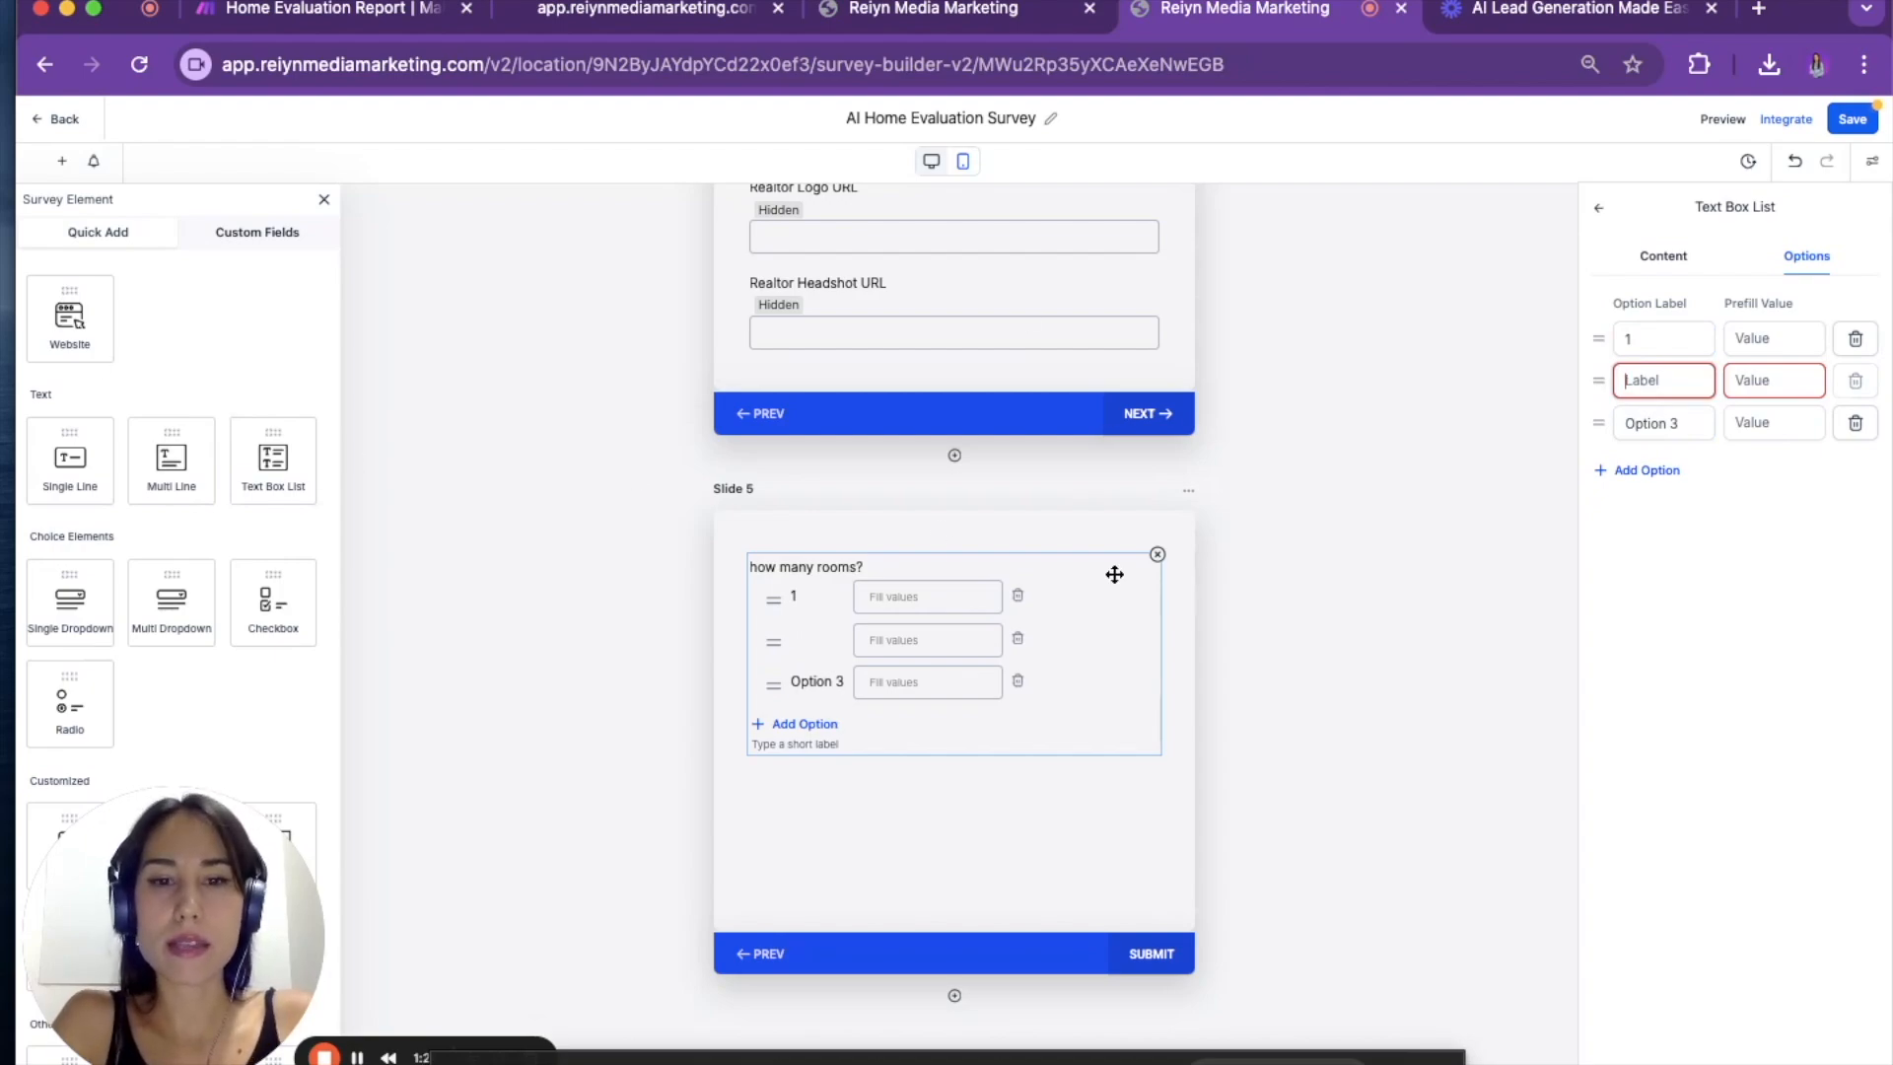
# - Delete the text box list from the new slide and review the questions on the earlier survey slides
pyautogui.click(1158, 560)
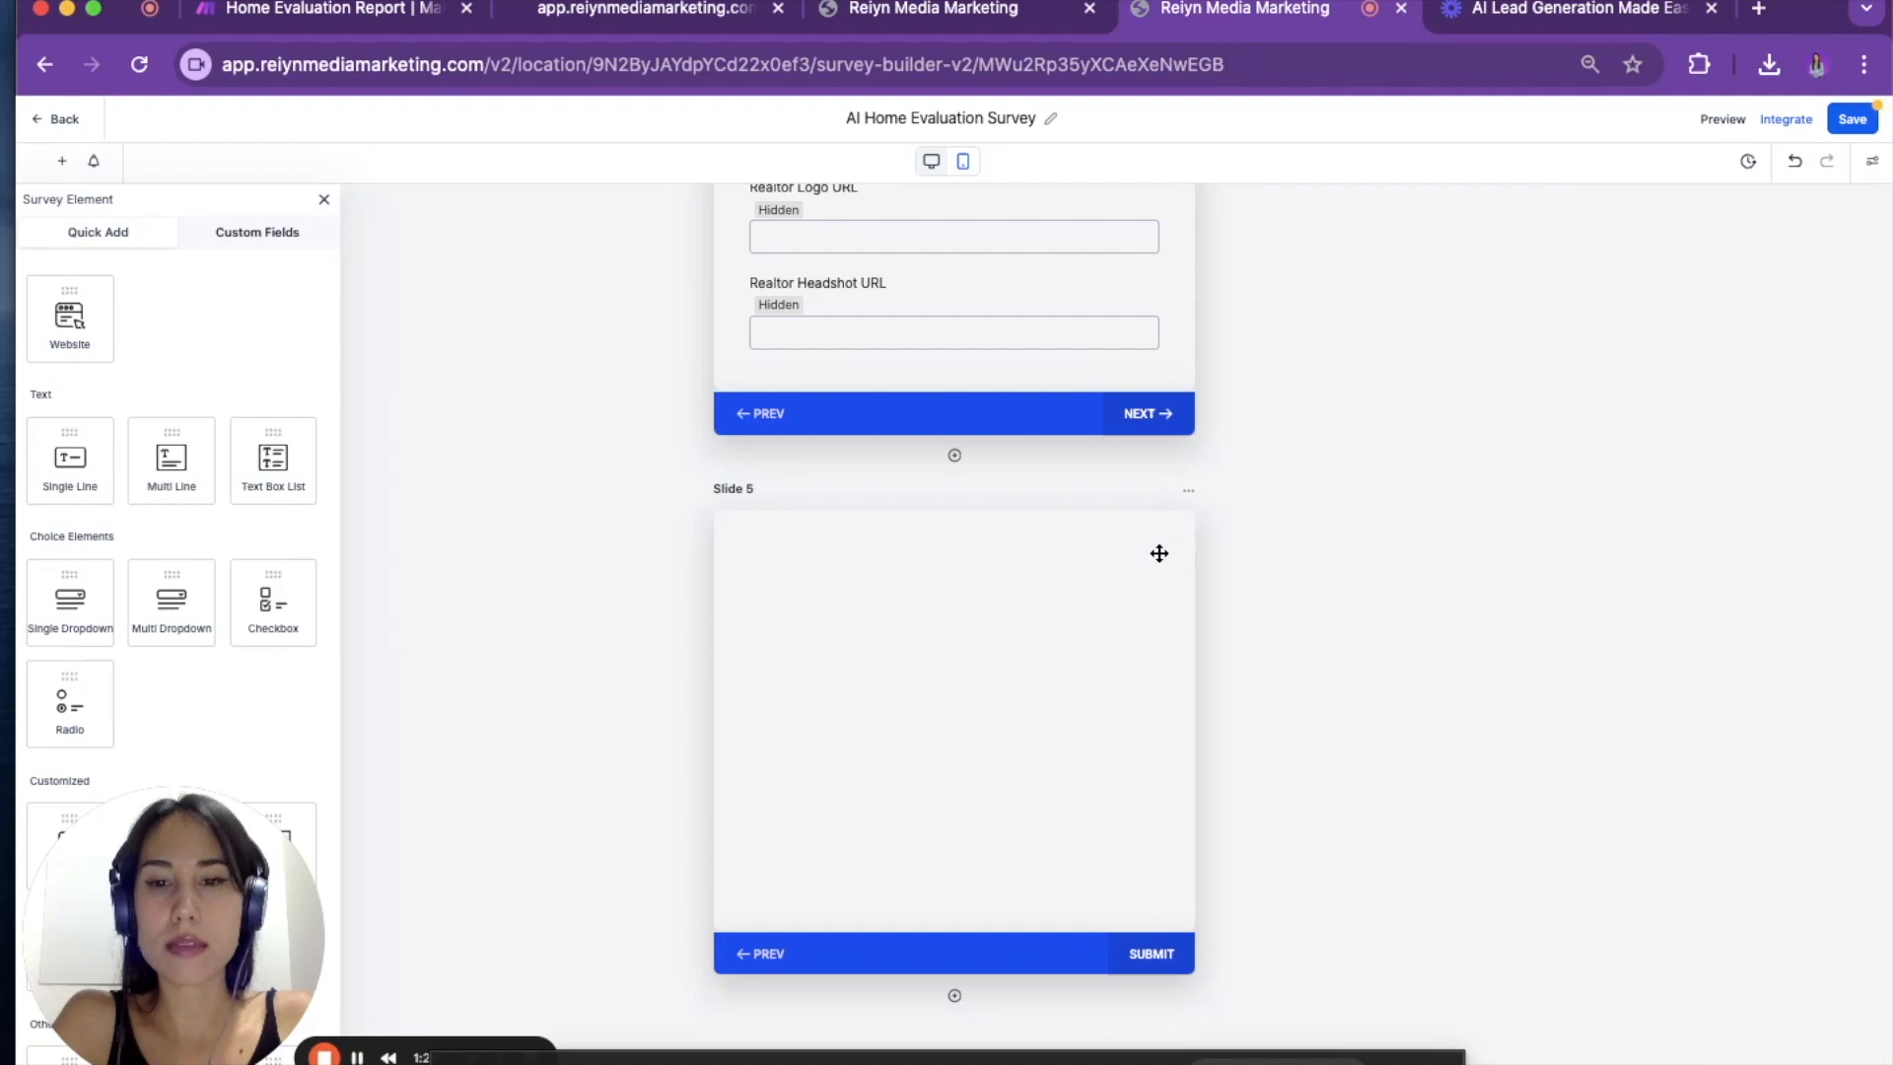
pyautogui.scroll(3, 1087, 378)
pyautogui.scroll(2, 1086, 378)
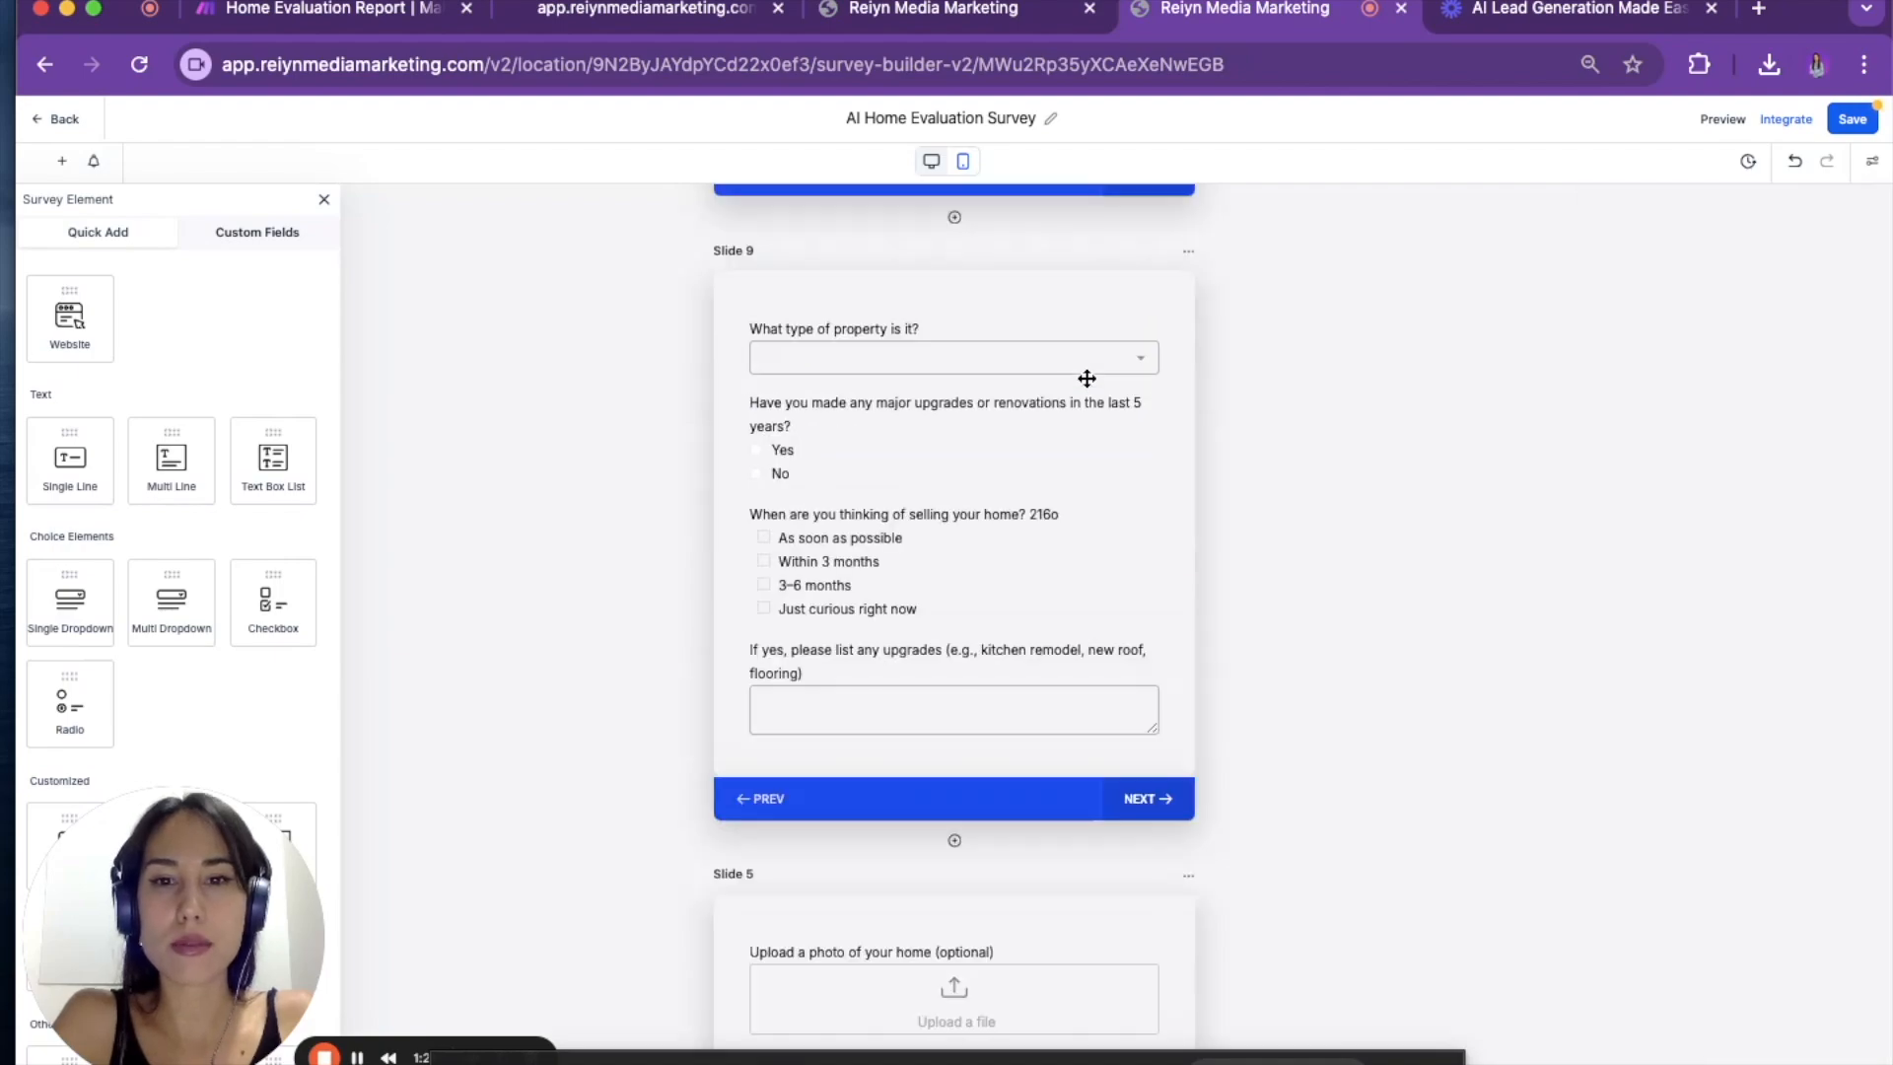
pyautogui.scroll(8, 1087, 379)
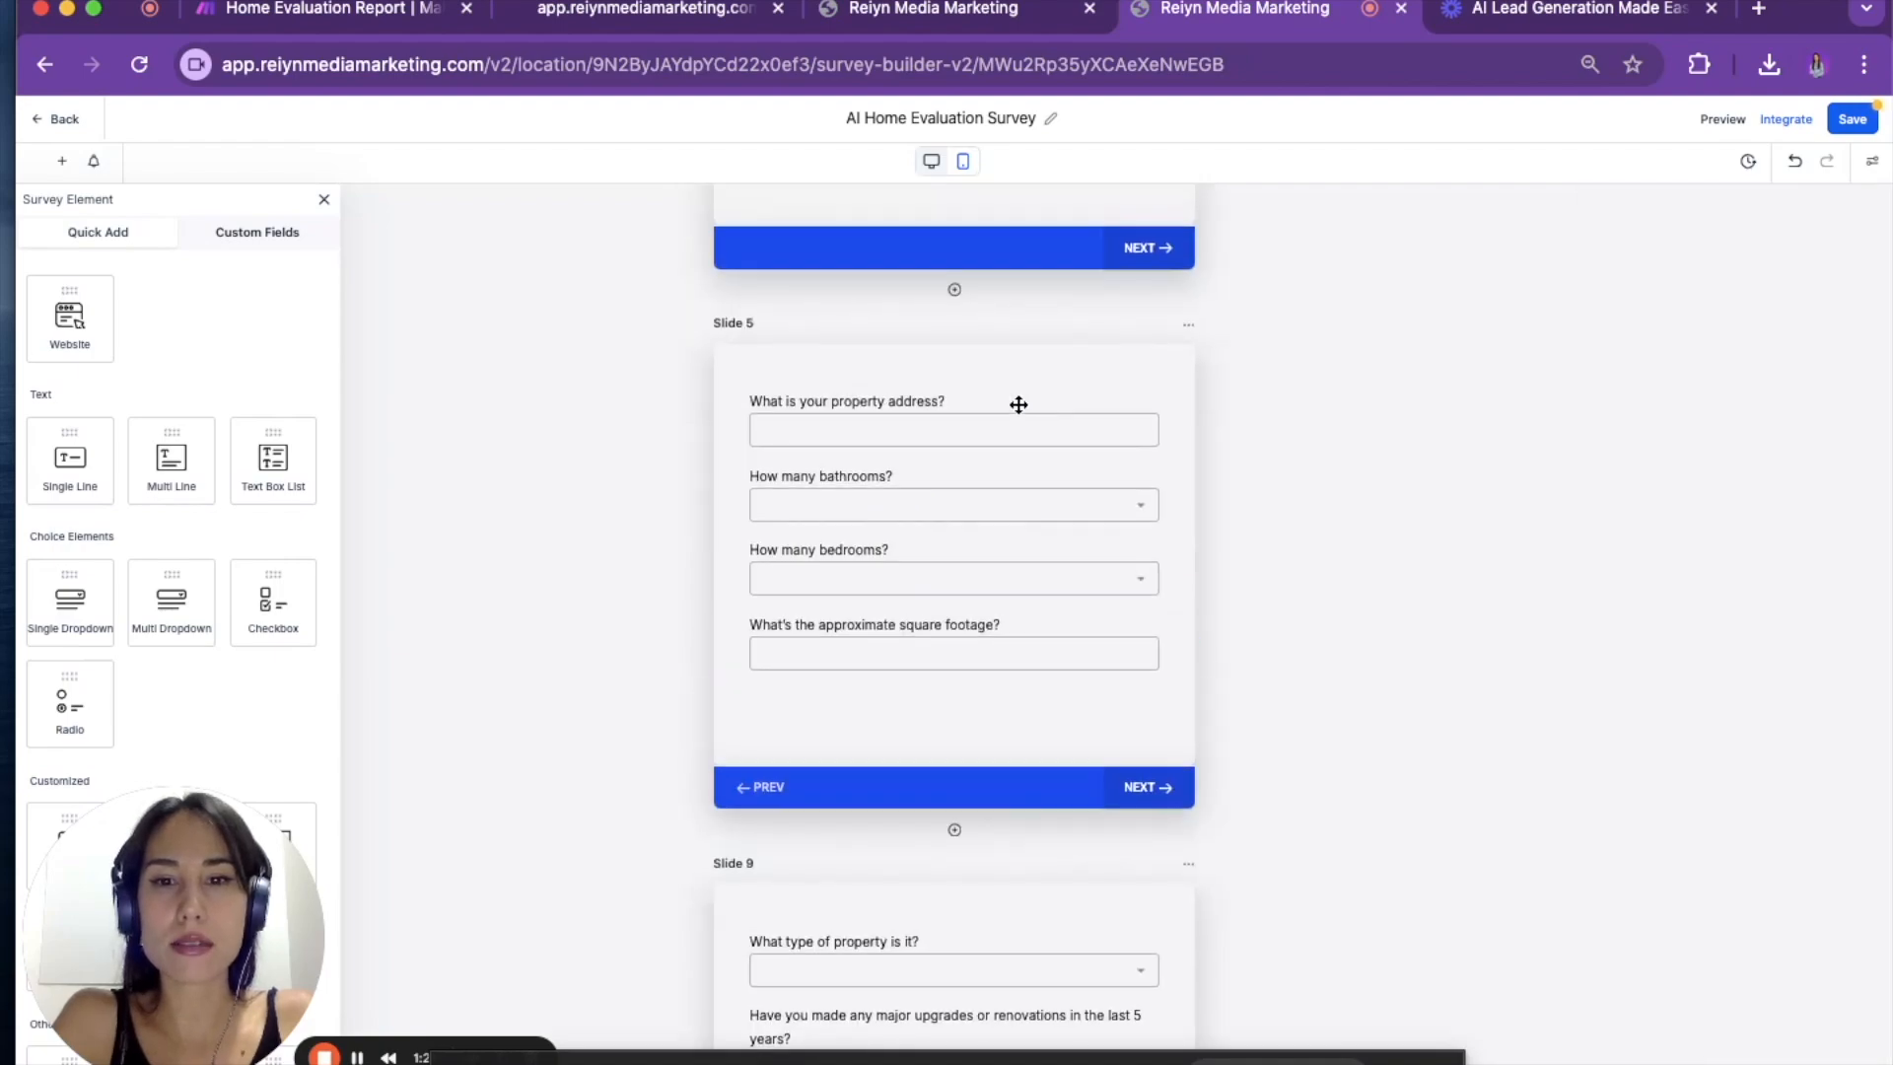
pyautogui.scroll(-1, 979, 574)
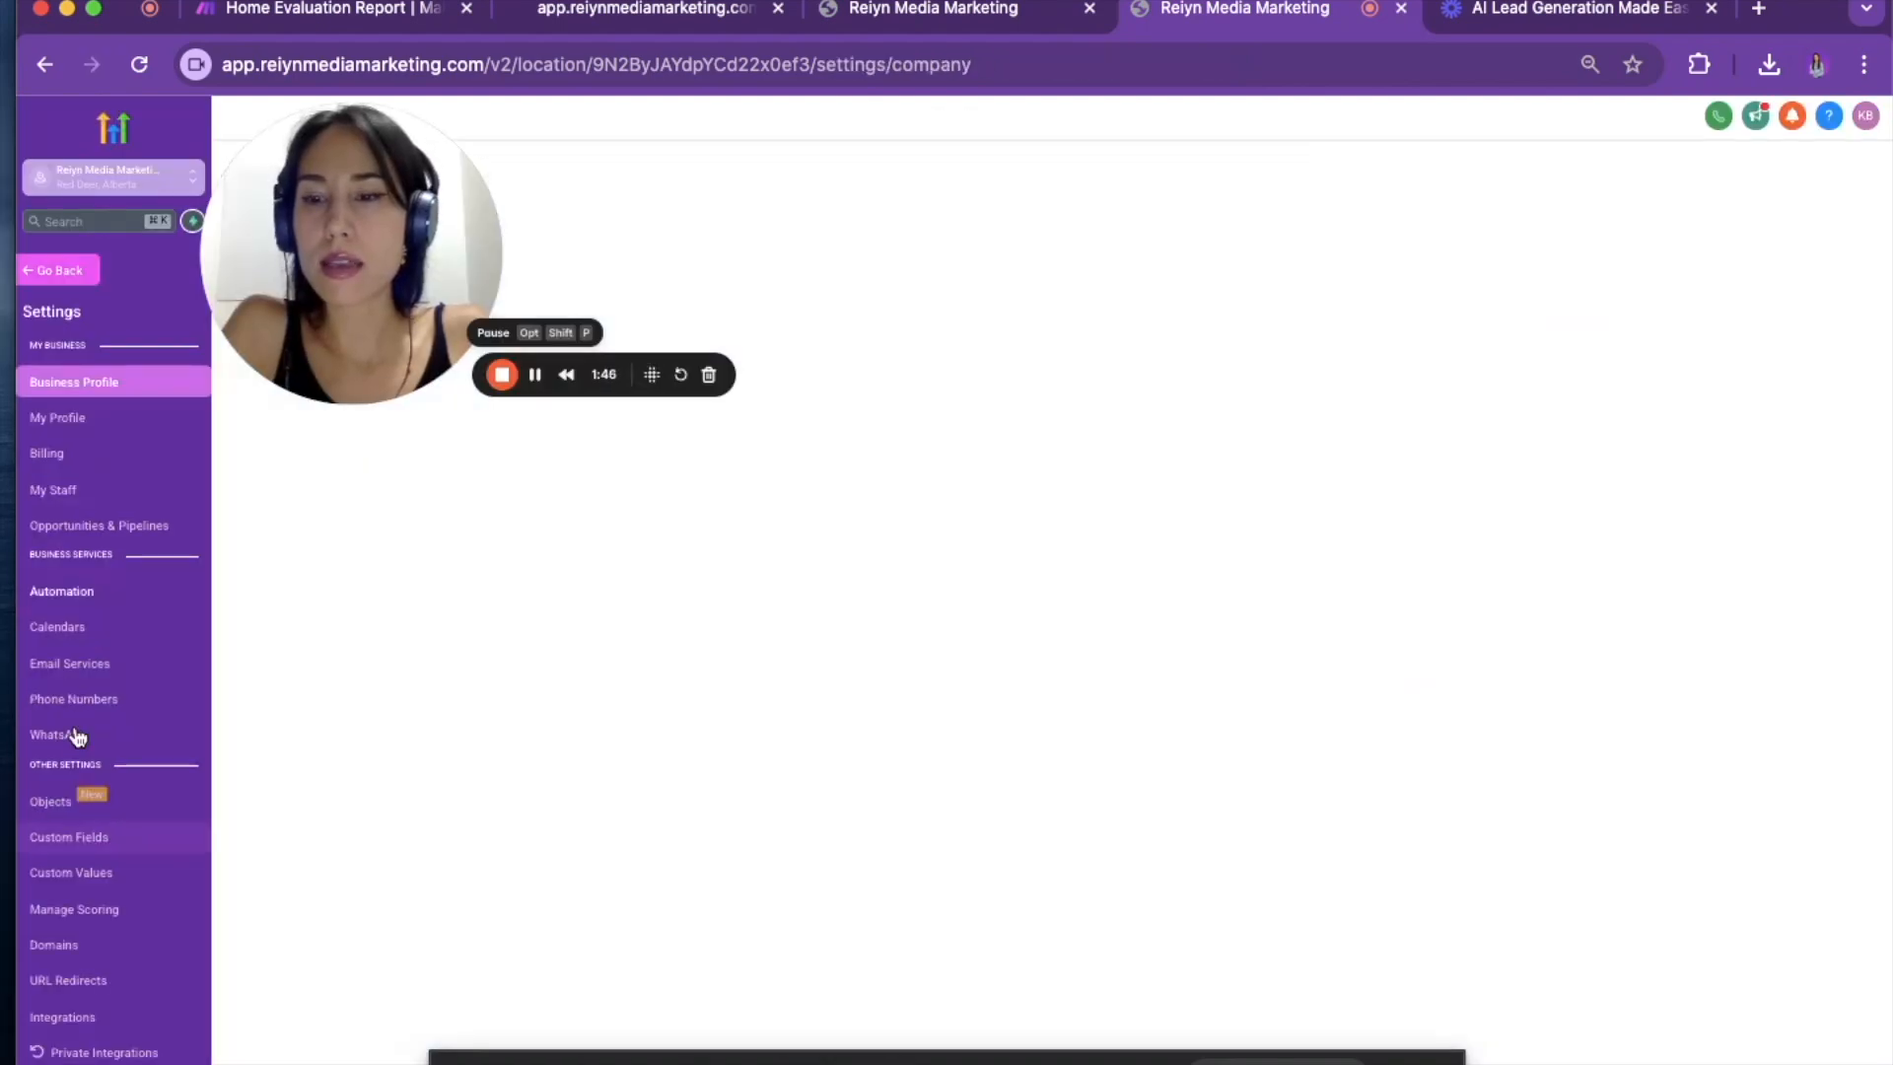
# - Open the AI Home Evaluation Report folder in the custom fields settings to examine its fields
pyautogui.click(79, 838)
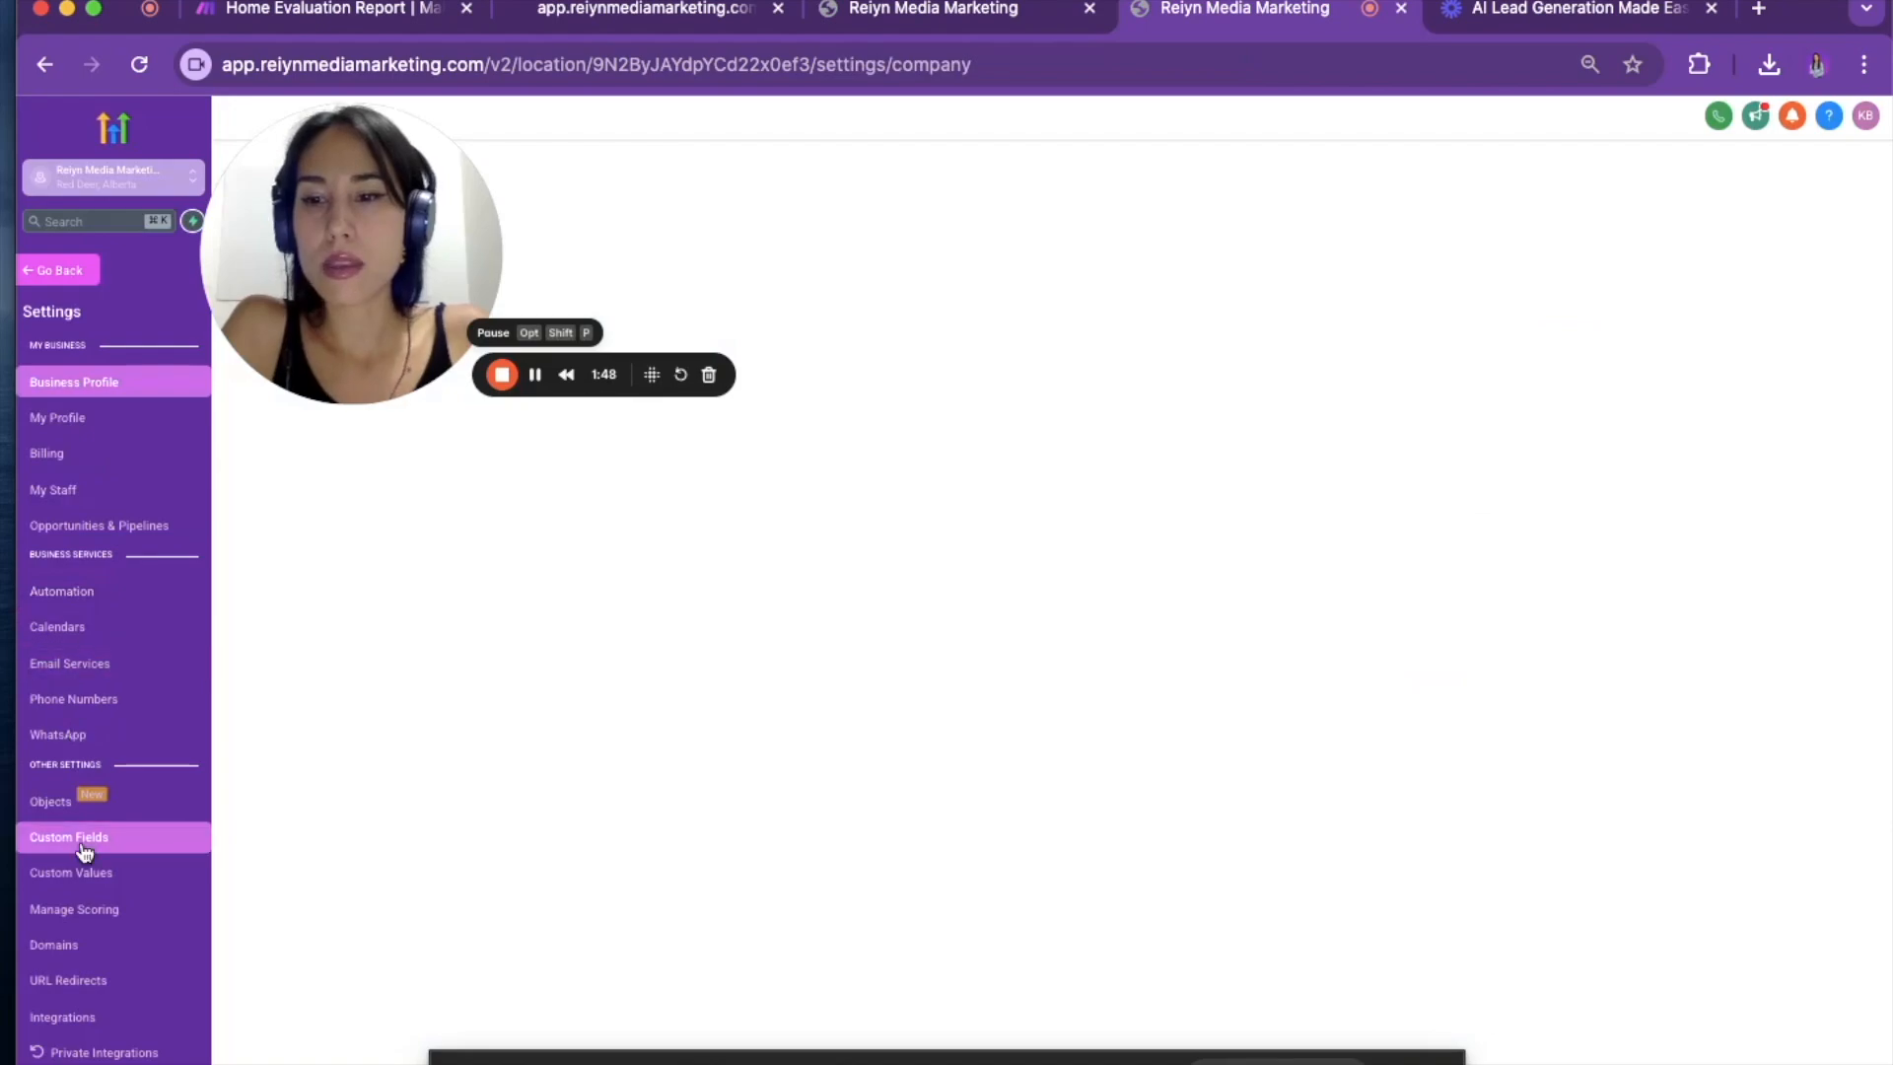
pyautogui.moveTo(316, 217); pyautogui.dragTo(837, 225)
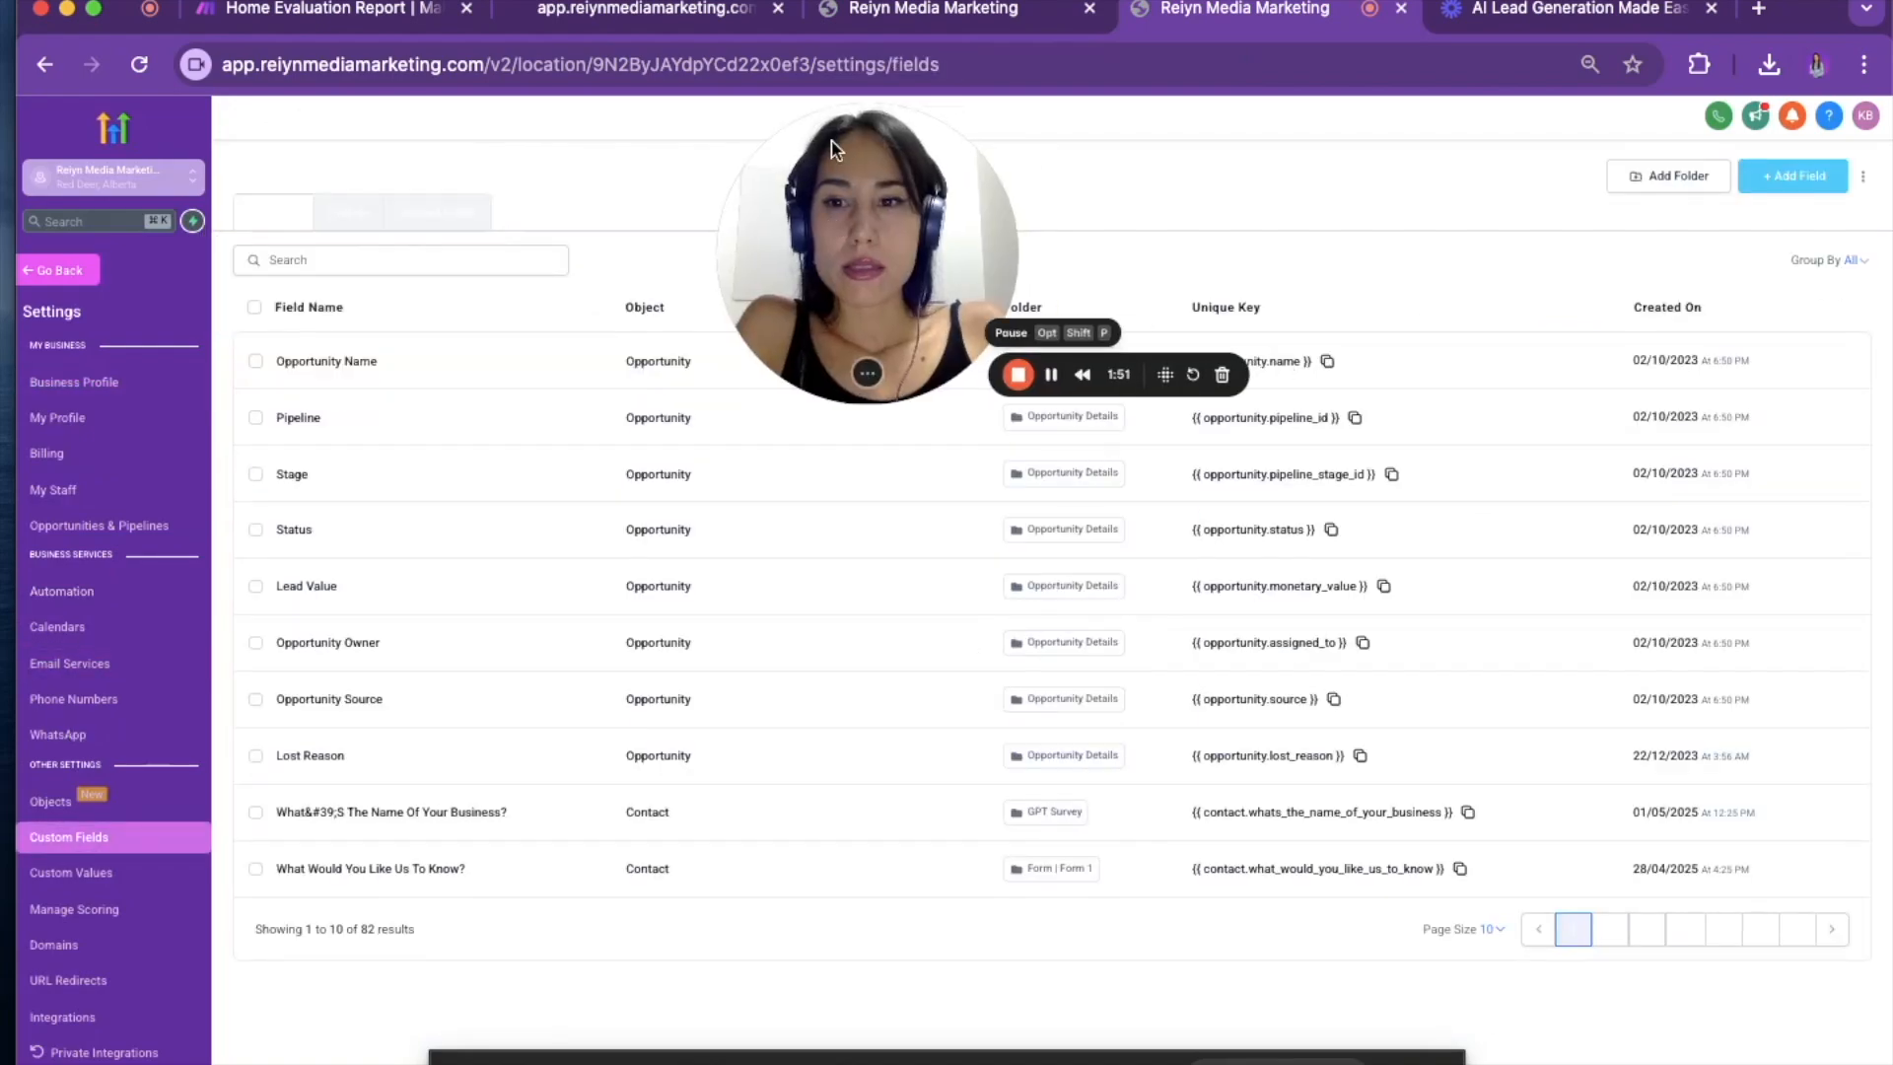
pyautogui.click(354, 231)
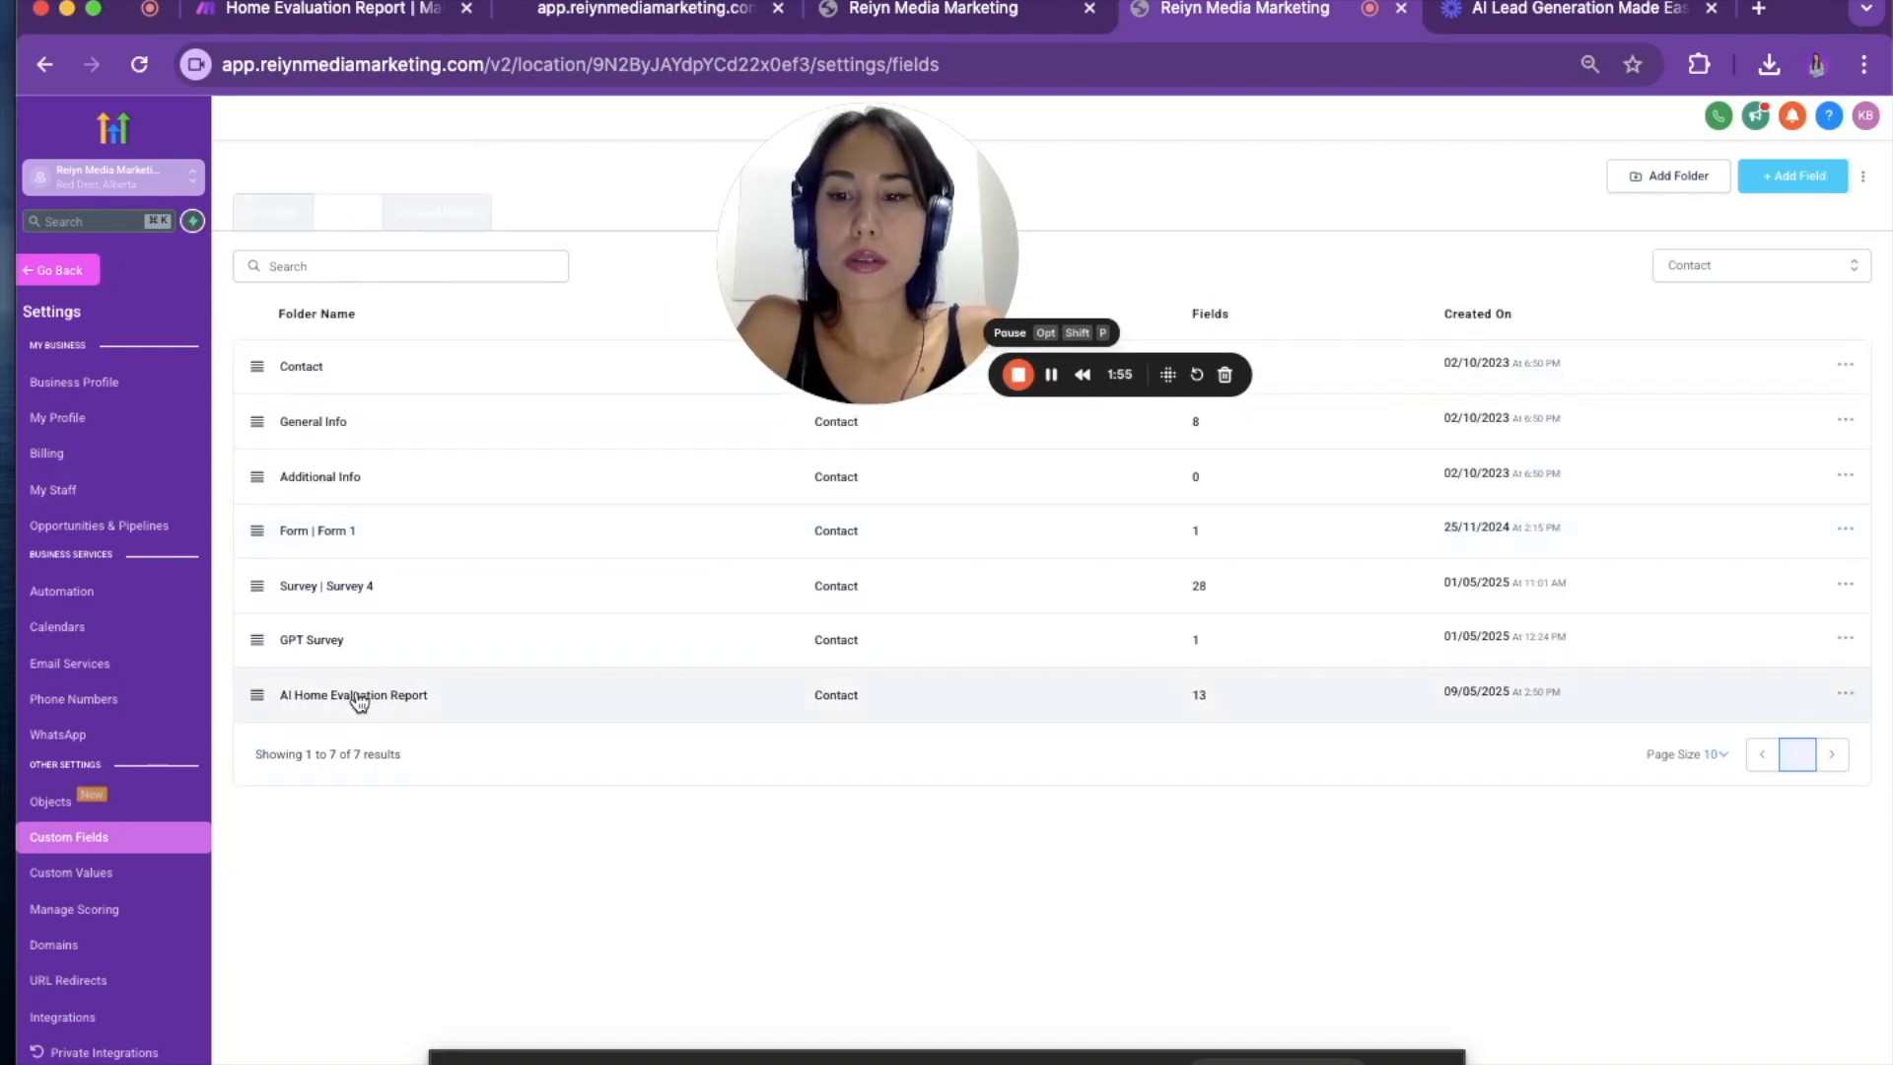
pyautogui.click(355, 696)
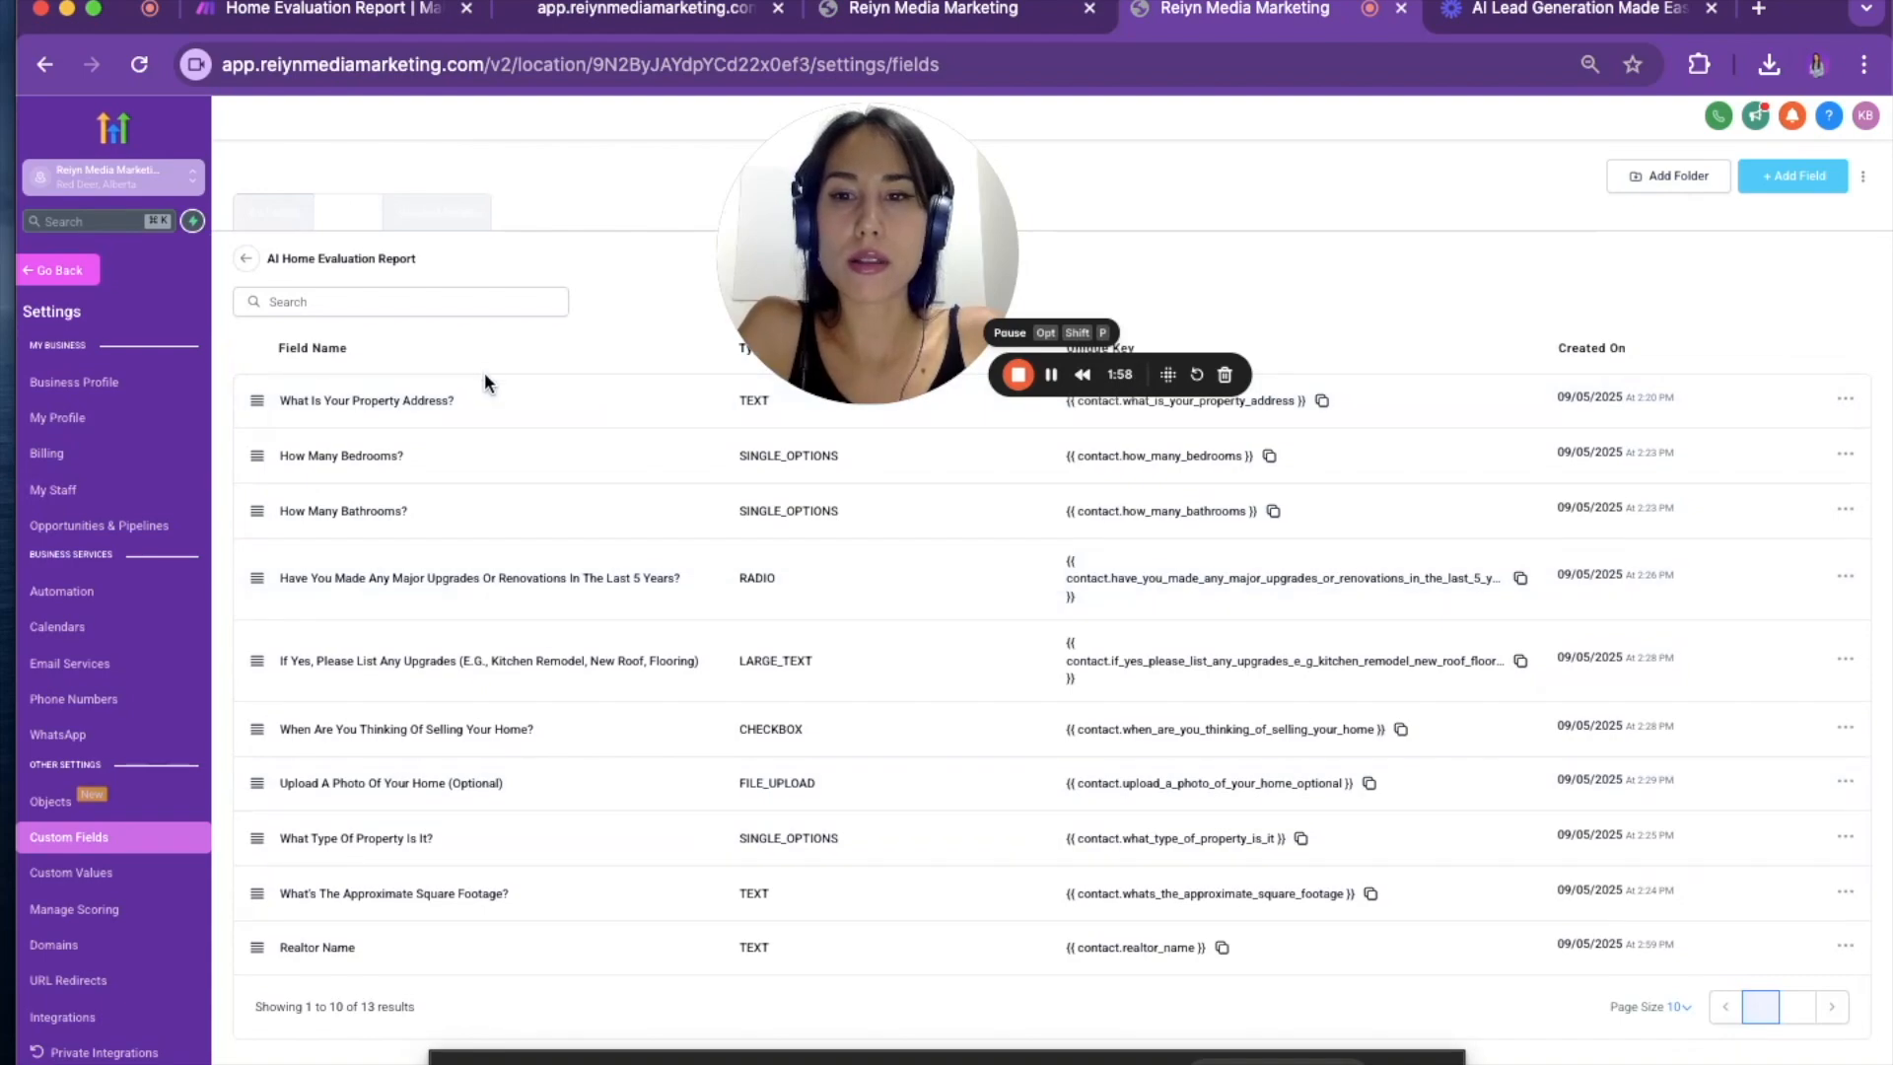
pyautogui.moveTo(878, 215); pyautogui.dragTo(236, 170)
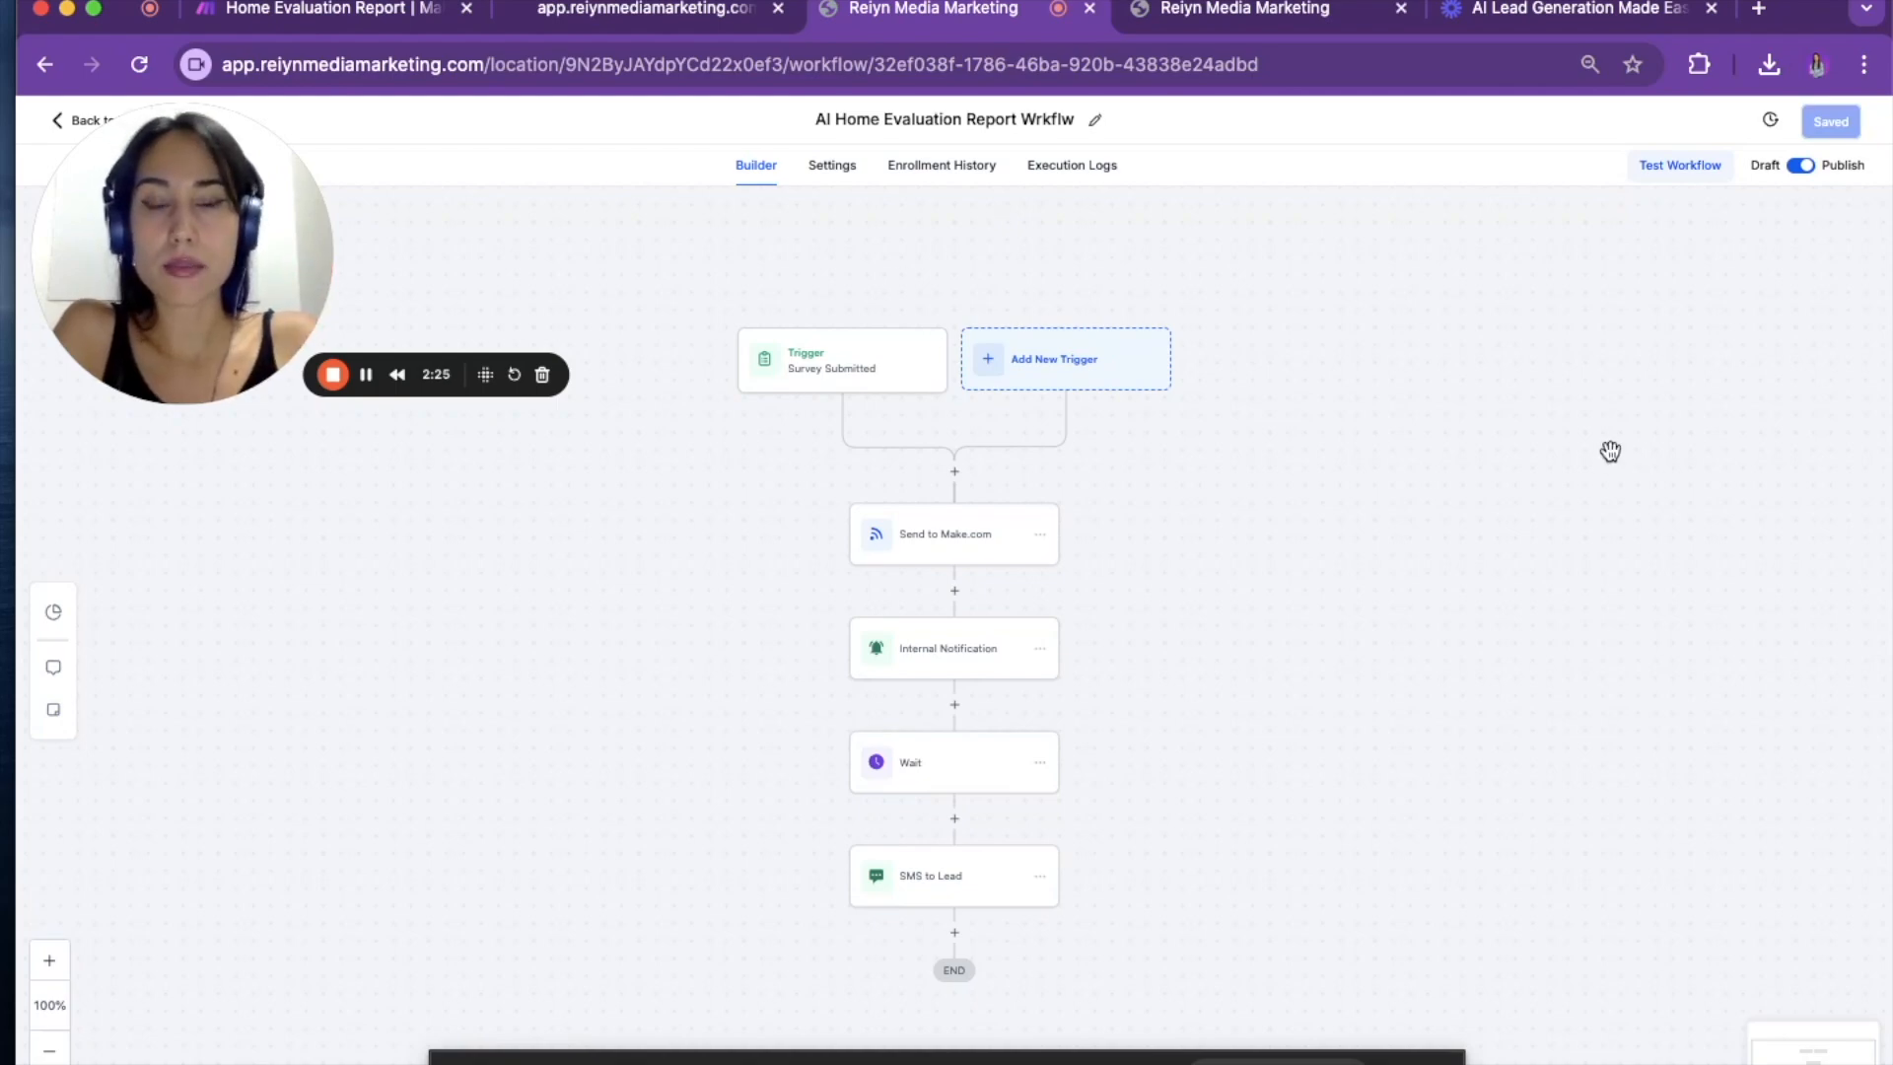
# - Check the workflow's Survey Submitted trigger and its survey filter
pyautogui.click(852, 371)
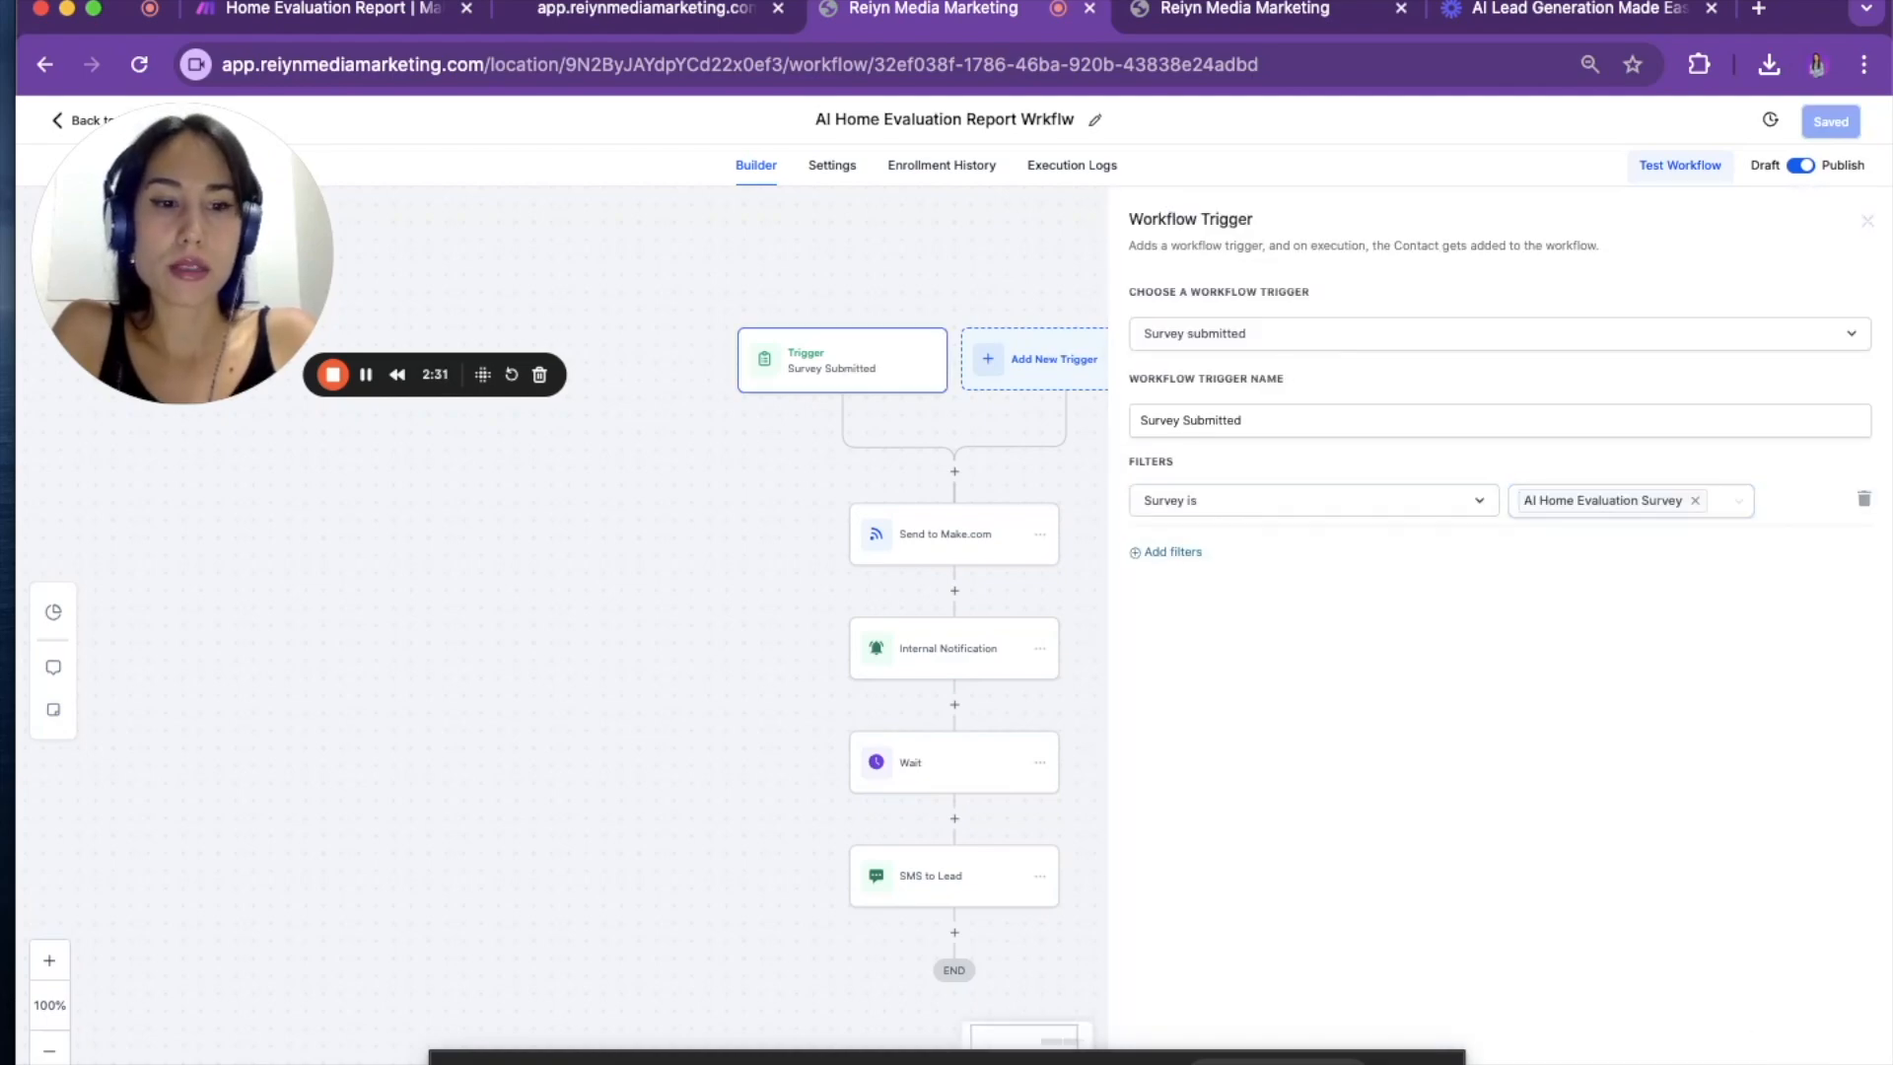
pyautogui.click(1741, 1062)
# - Search the workflow actions for "web", and check the URL in the Send to Make.com webhook action
pyautogui.click(938, 548)
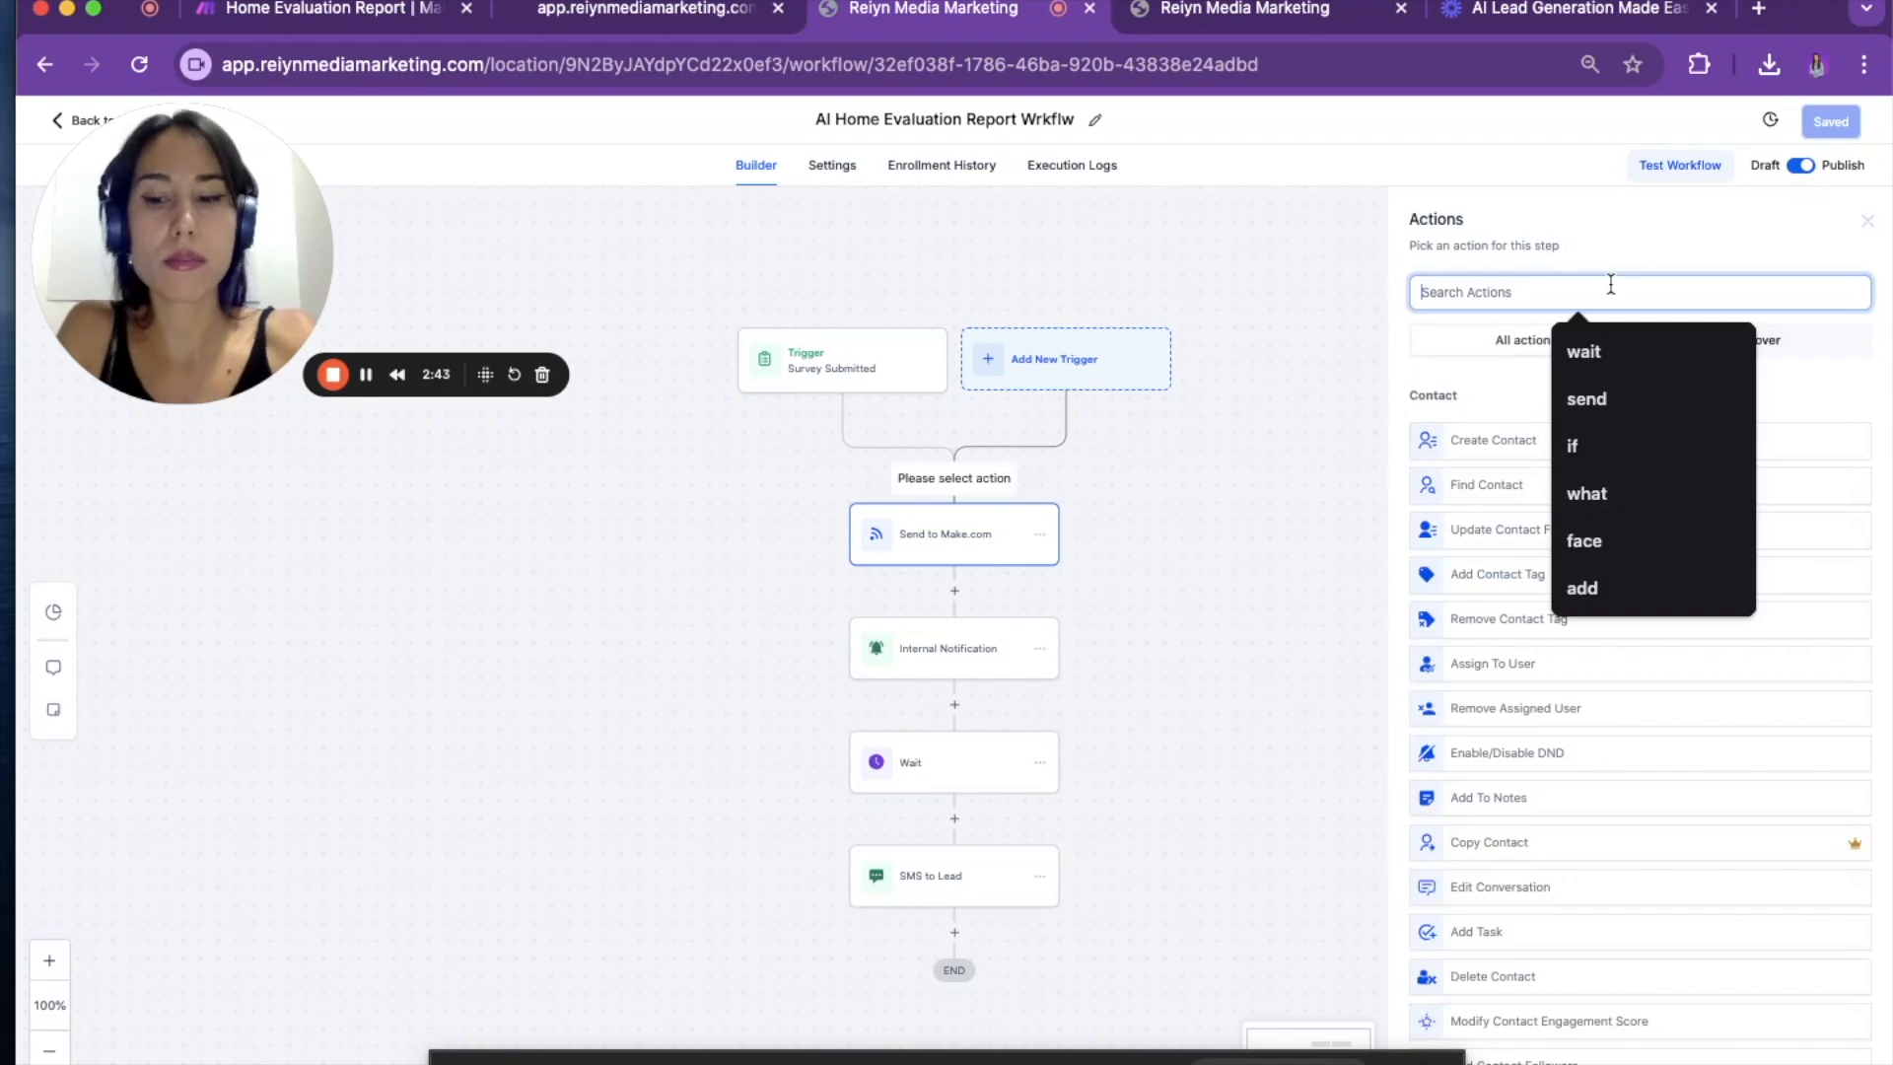
pyautogui.write('web')
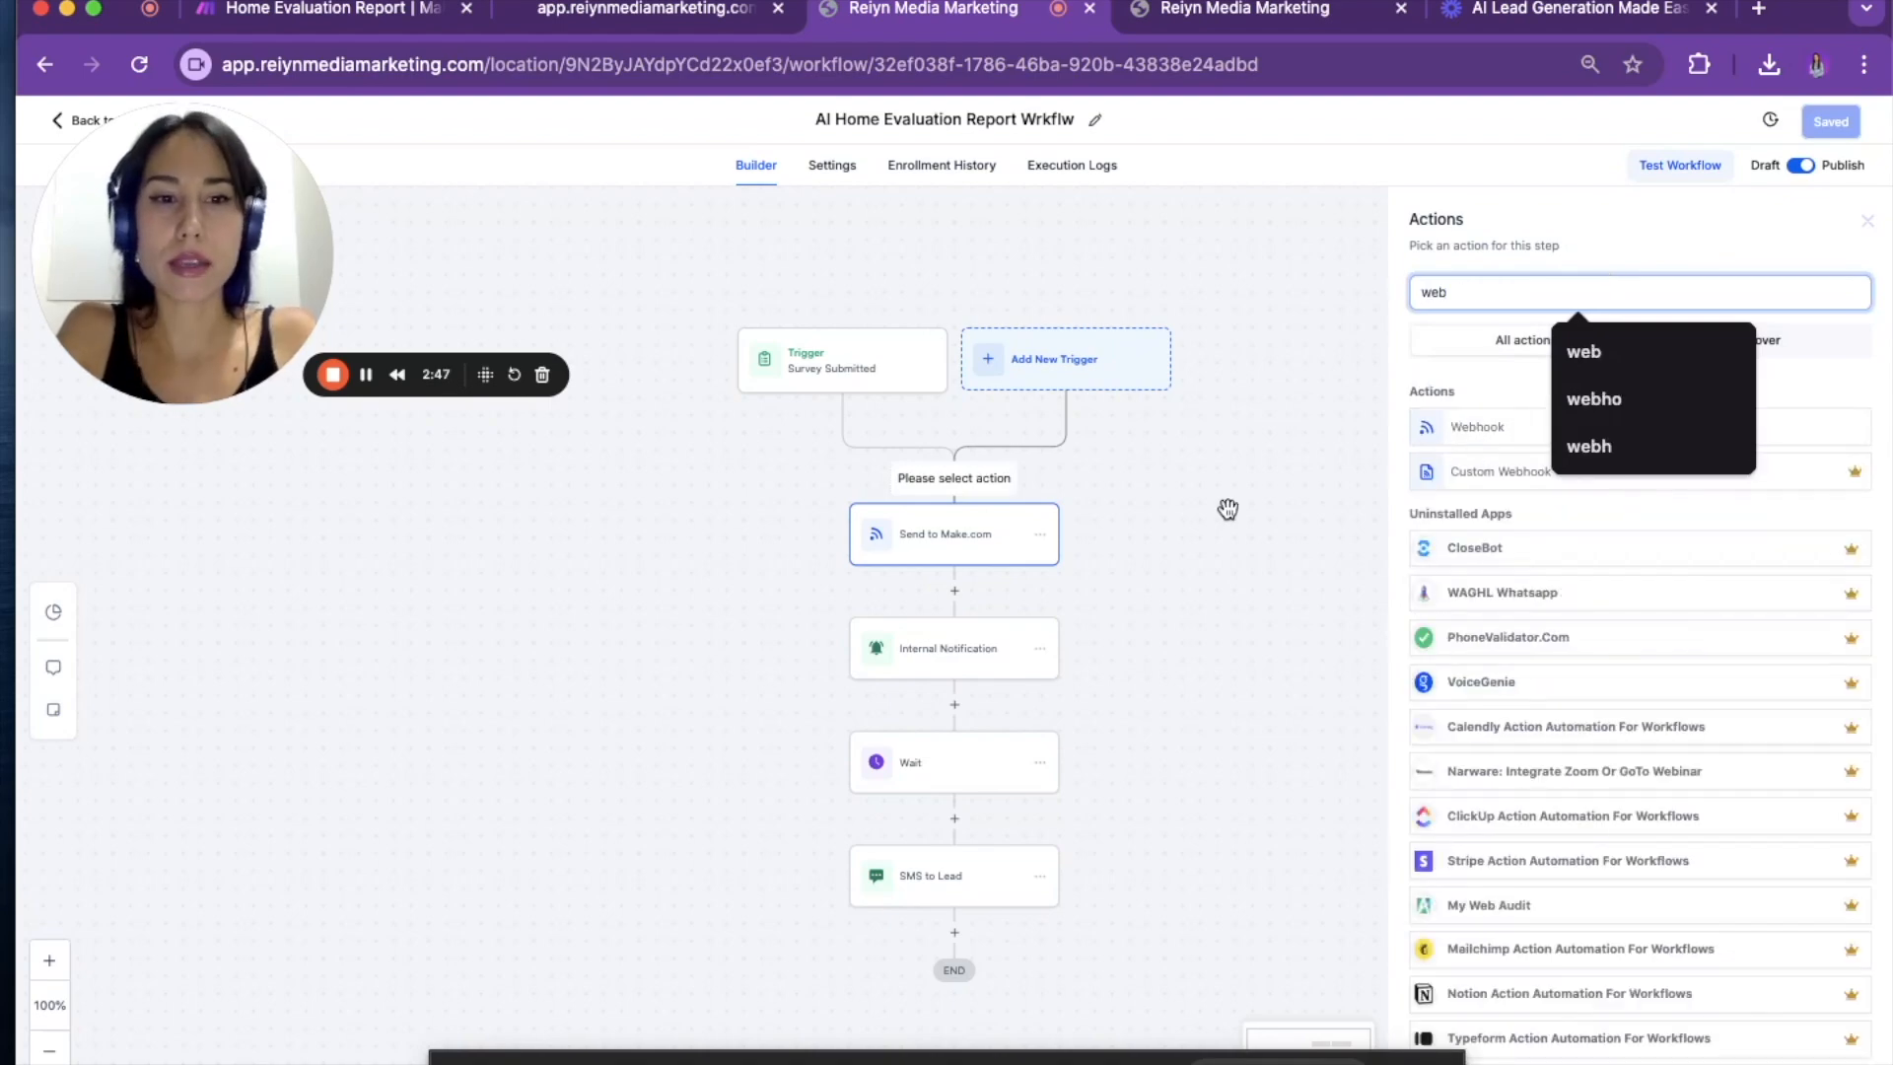
pyautogui.click(970, 537)
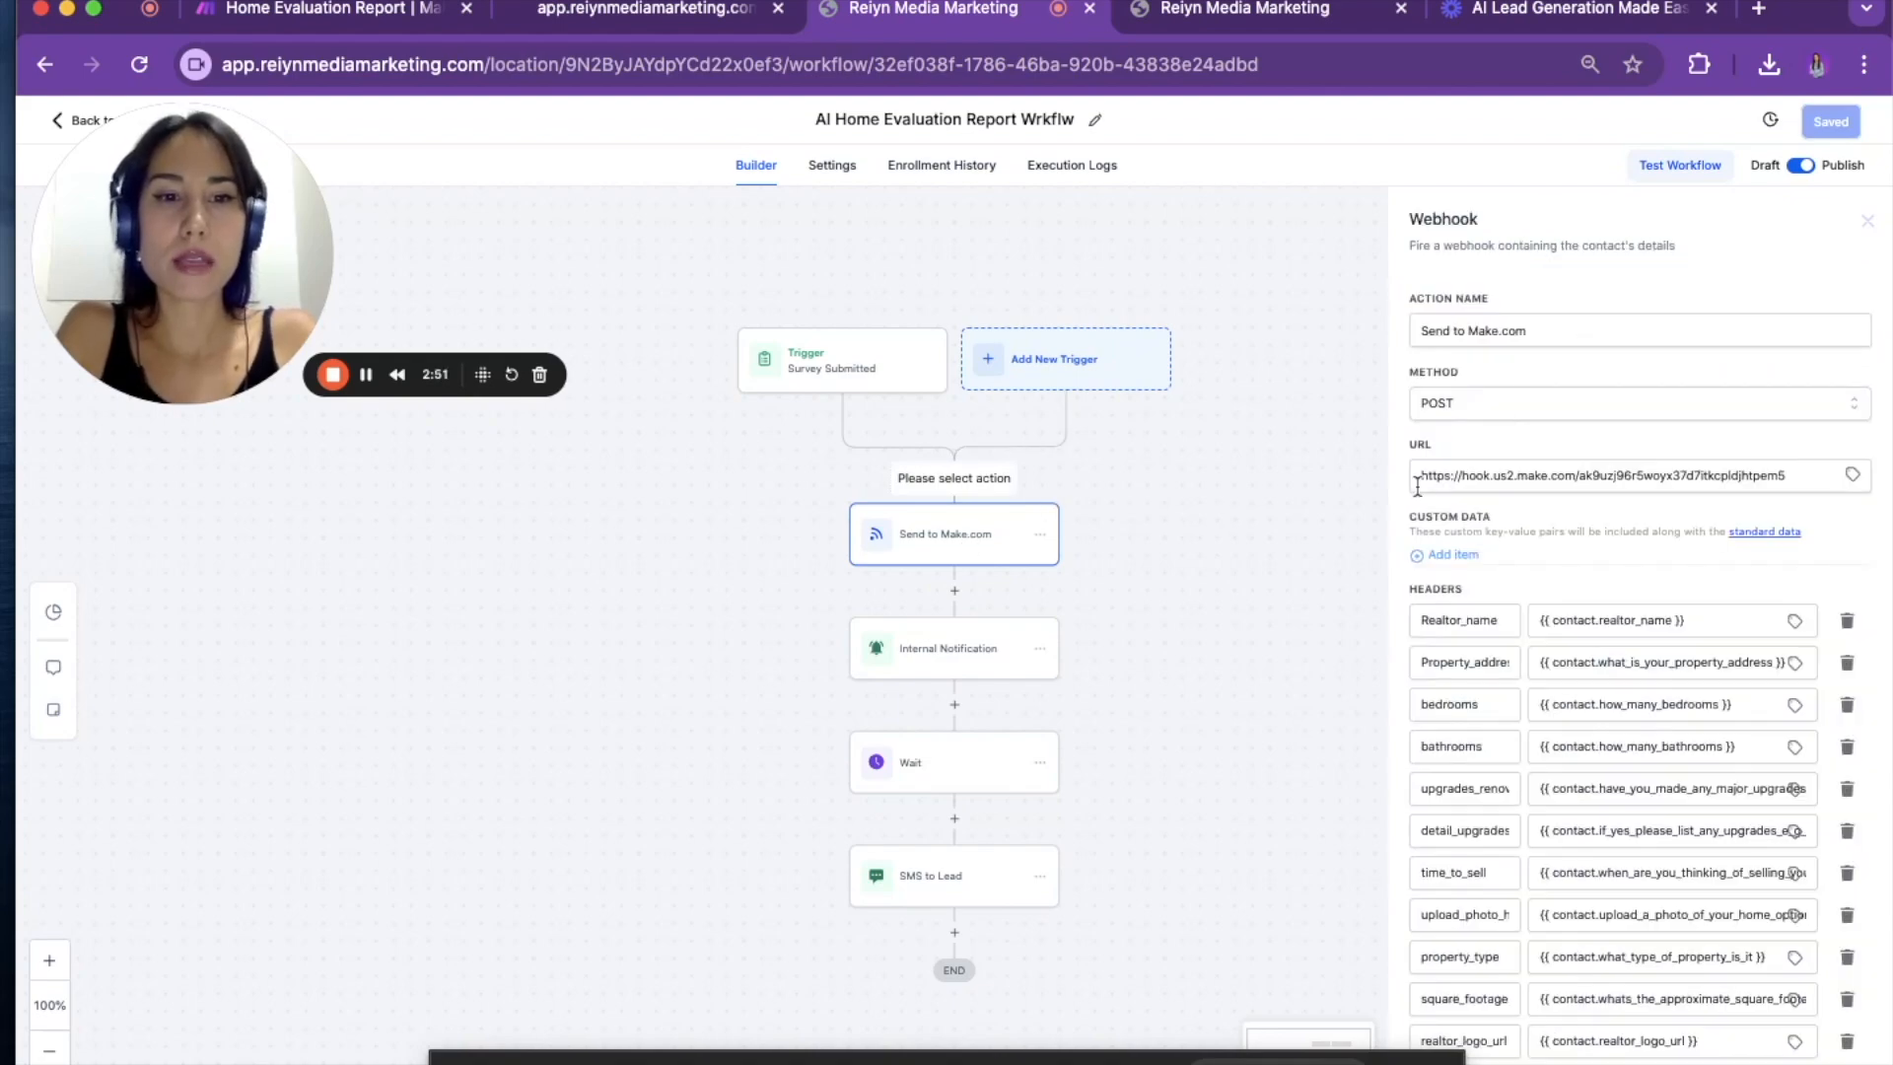
pyautogui.moveTo(1423, 478); pyautogui.dragTo(1813, 477)
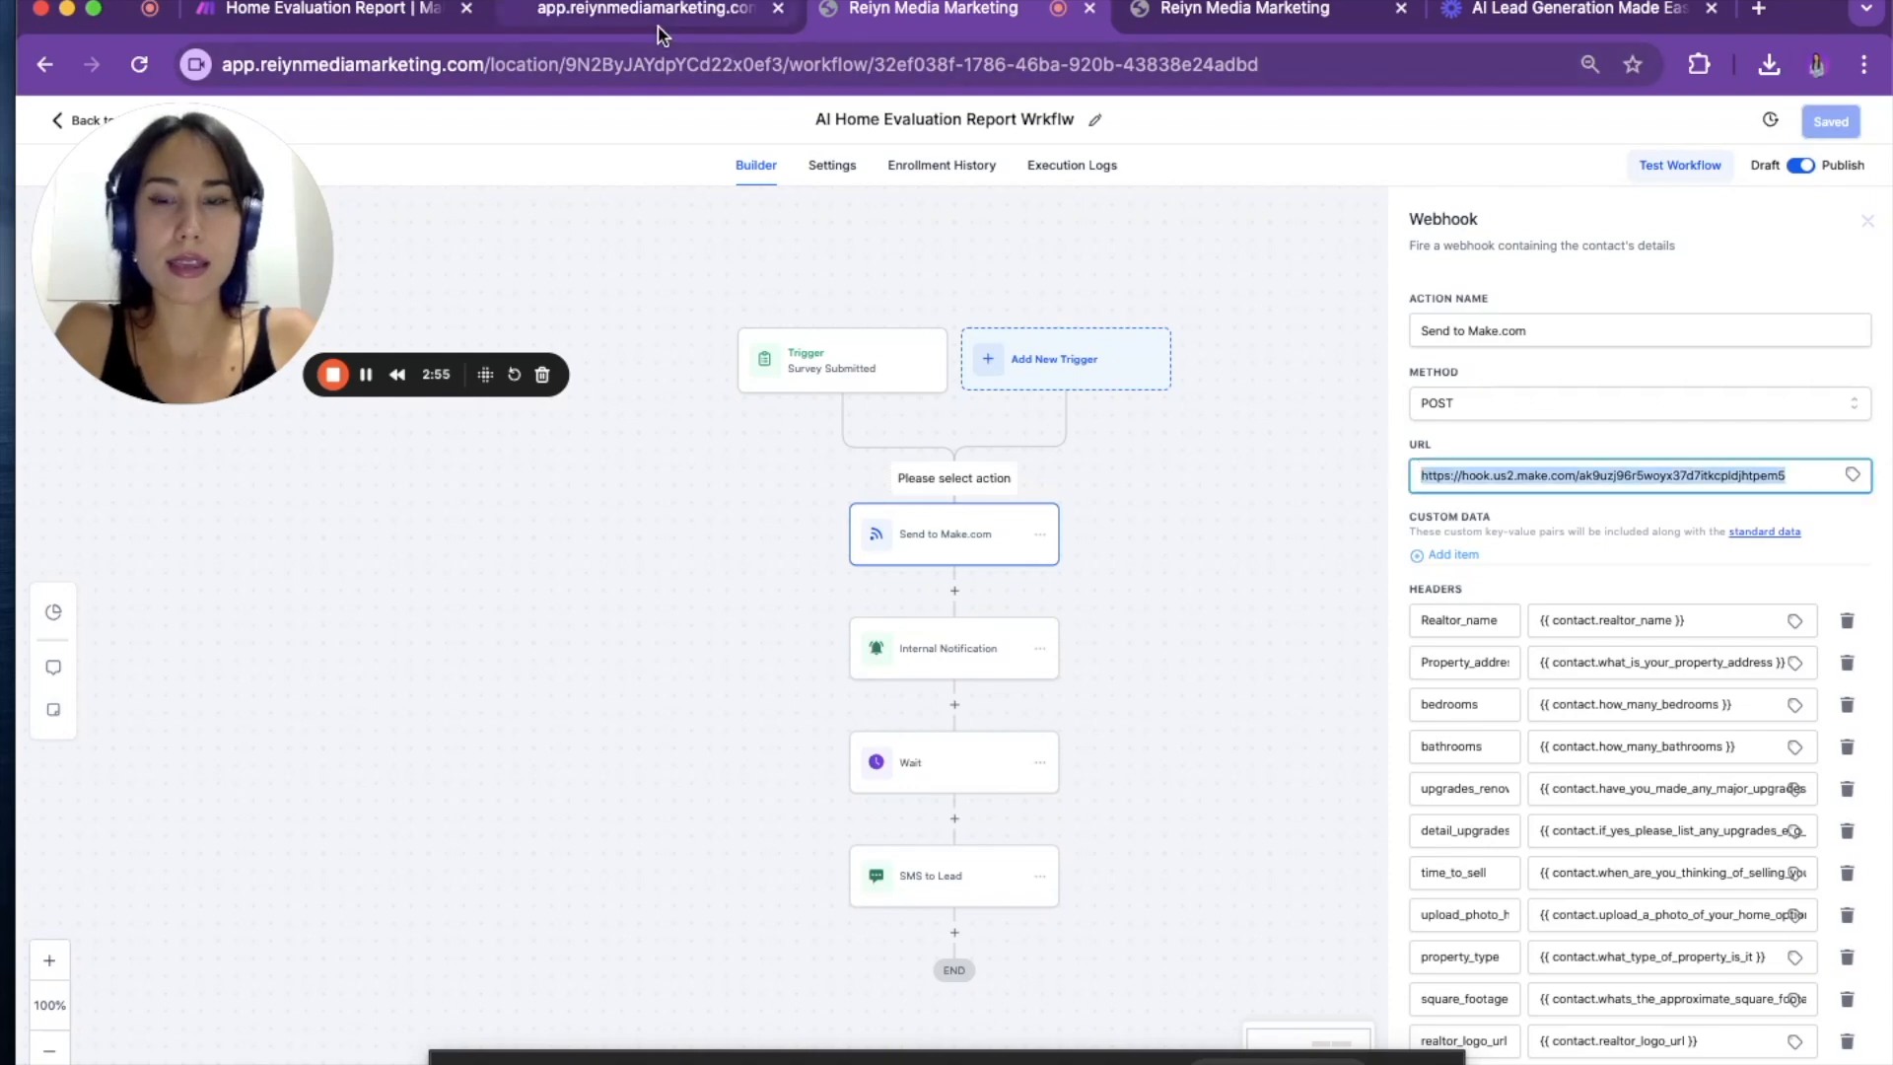
# - Switch to the Make scenario and copy the custom webhook's address to the clipboard
pyautogui.click(367, 17)
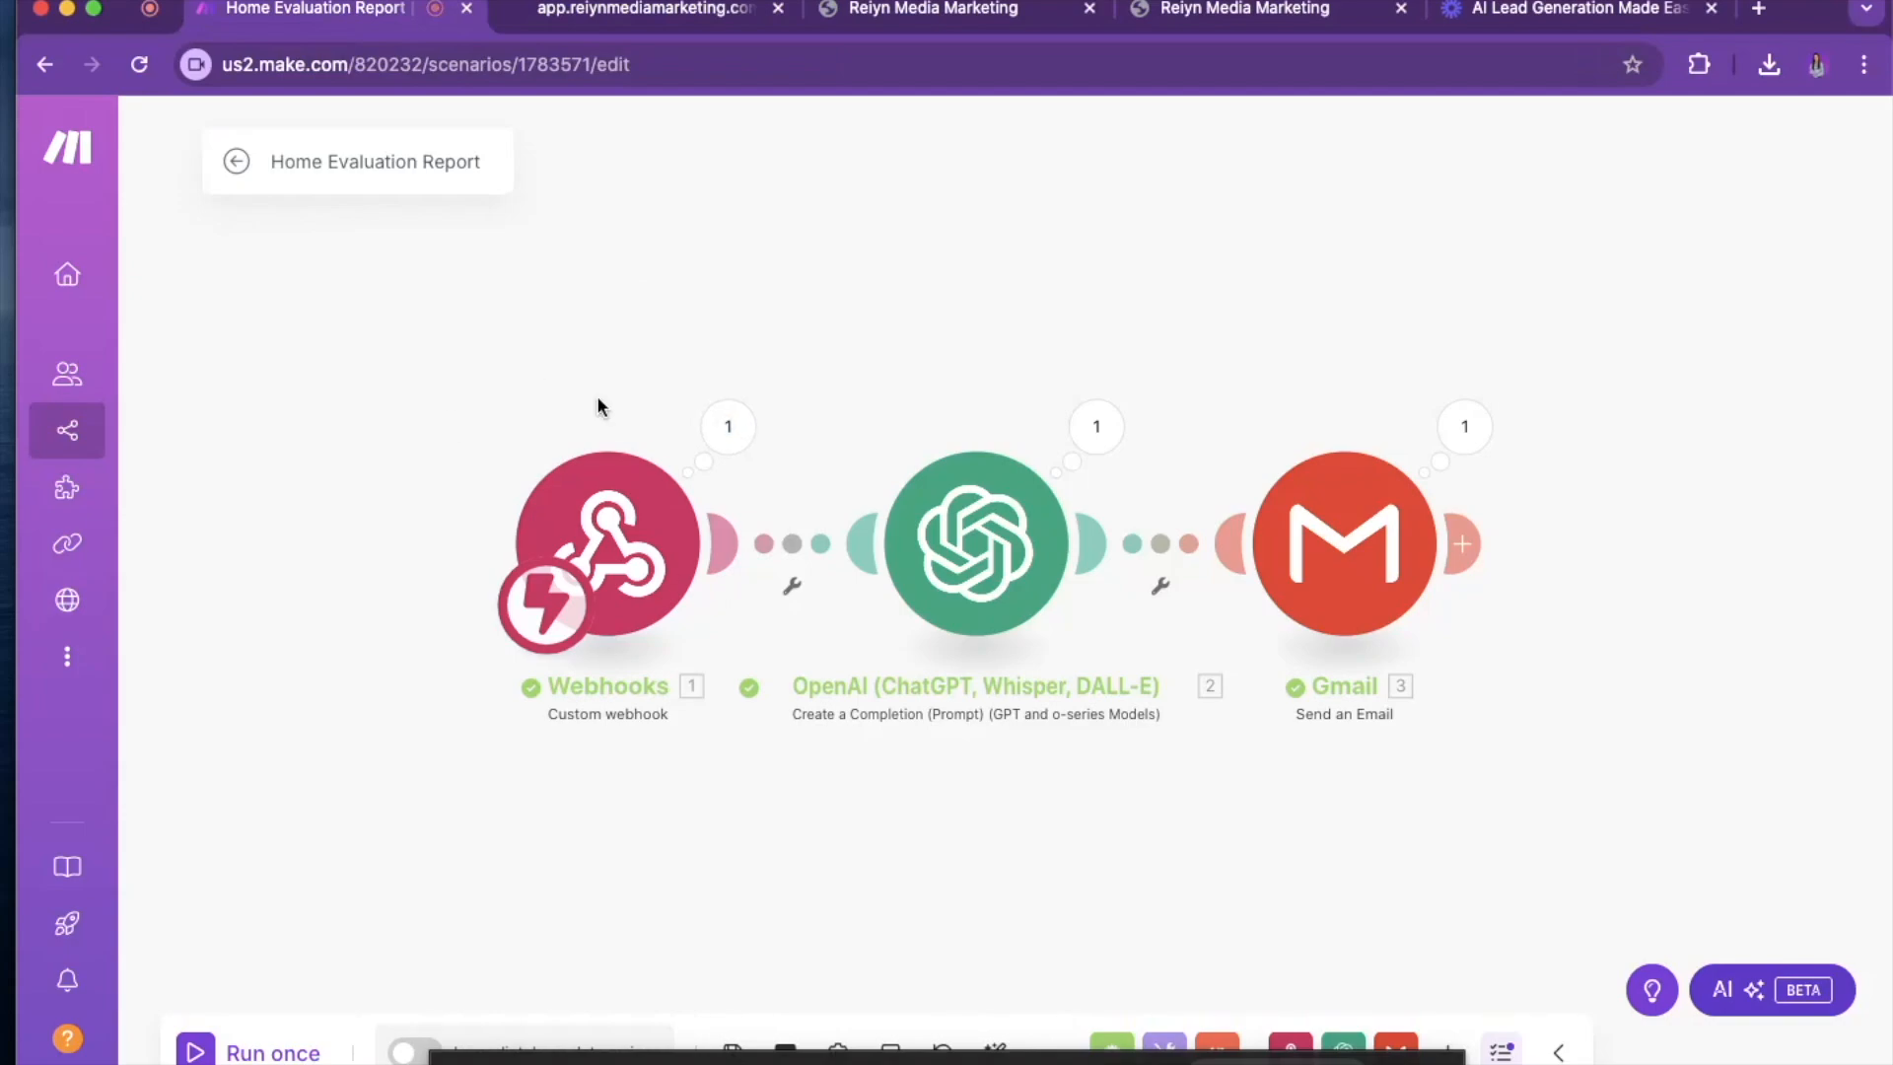
pyautogui.click(617, 587)
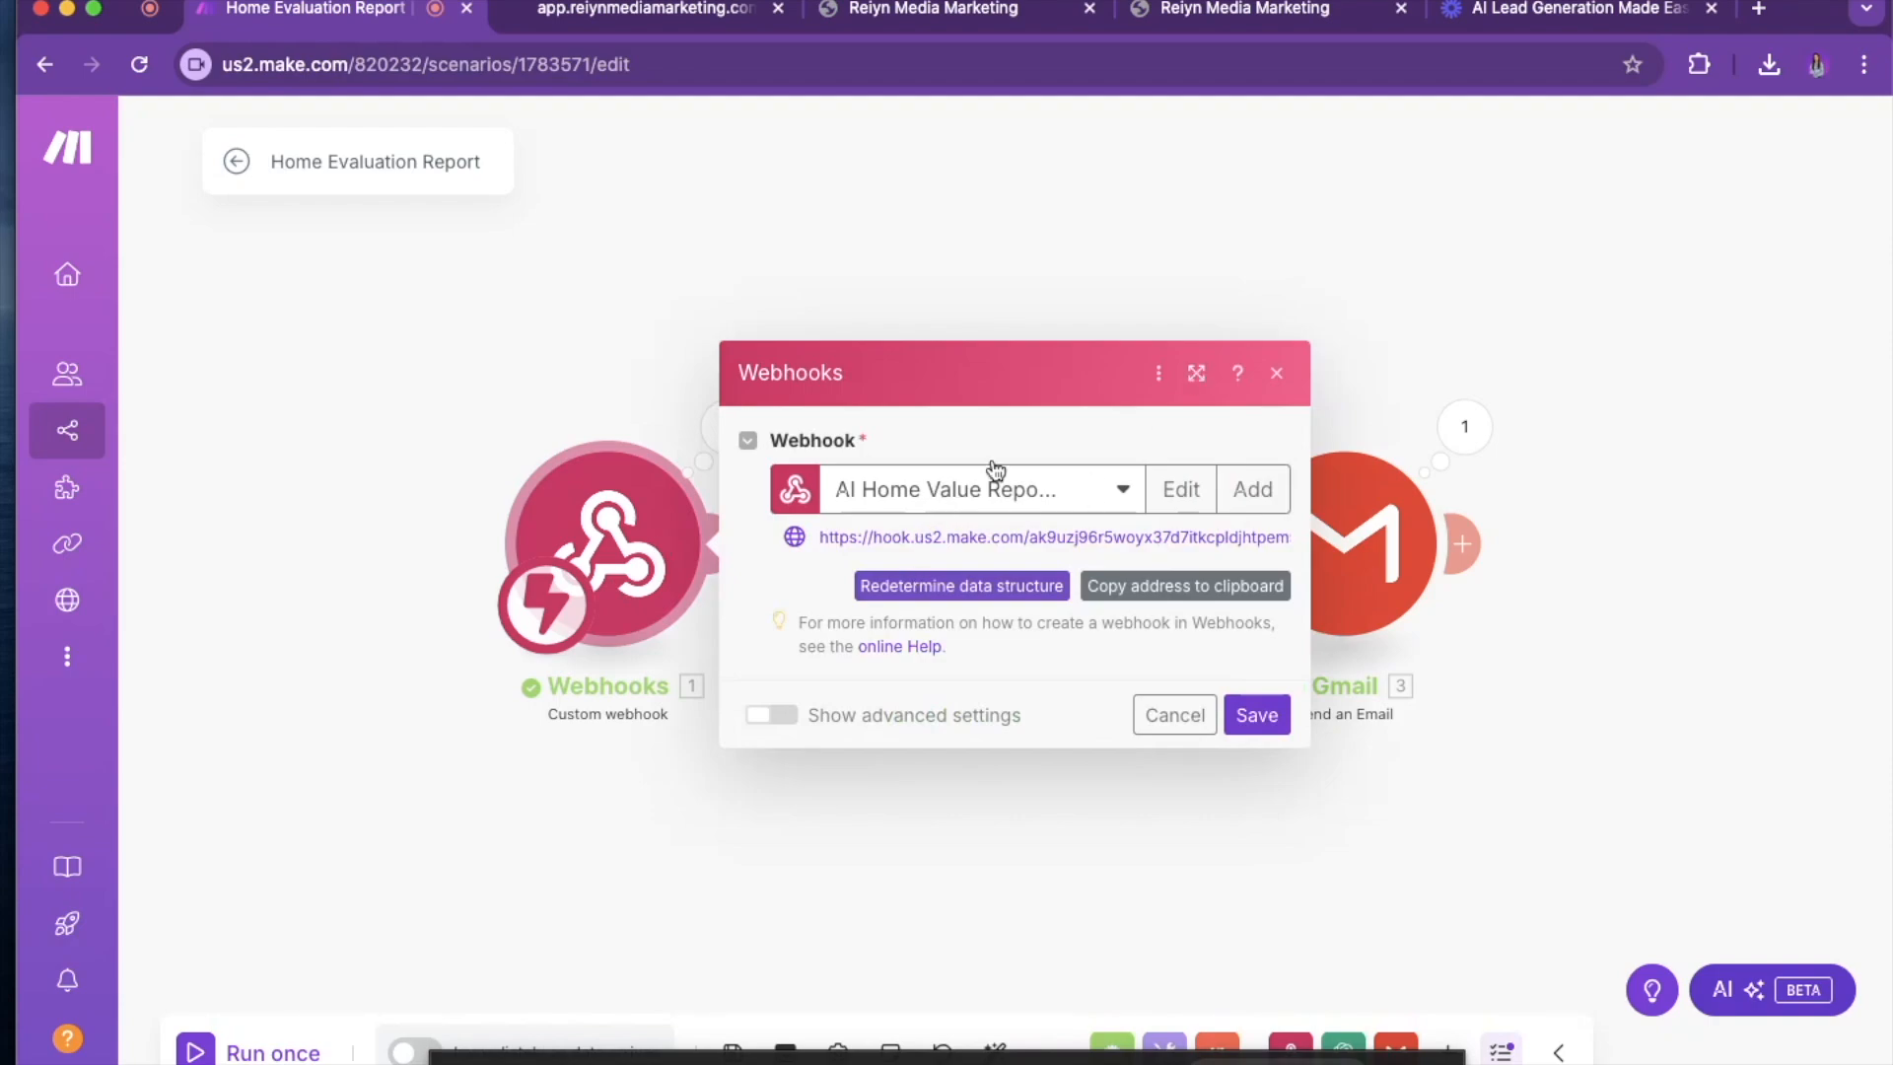
pyautogui.moveTo(817, 543); pyautogui.dragTo(1303, 550)
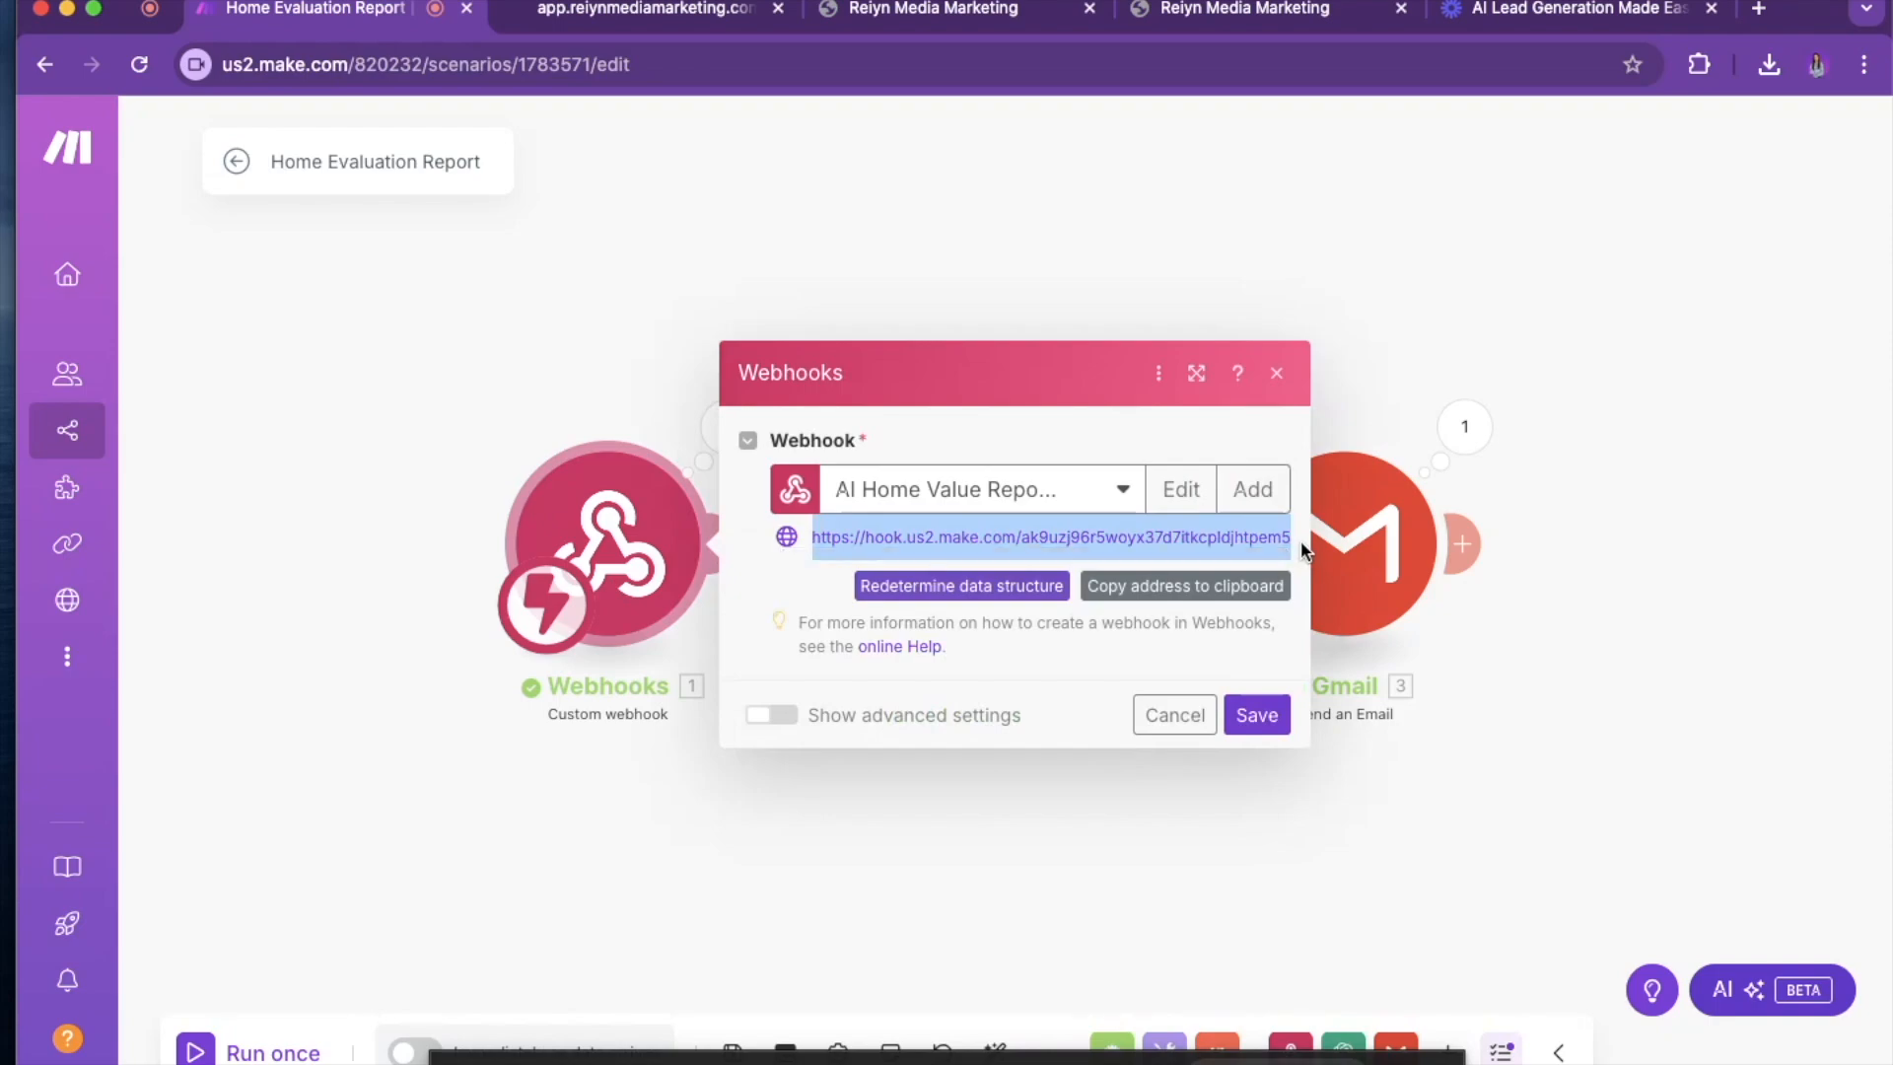
pyautogui.click(1195, 586)
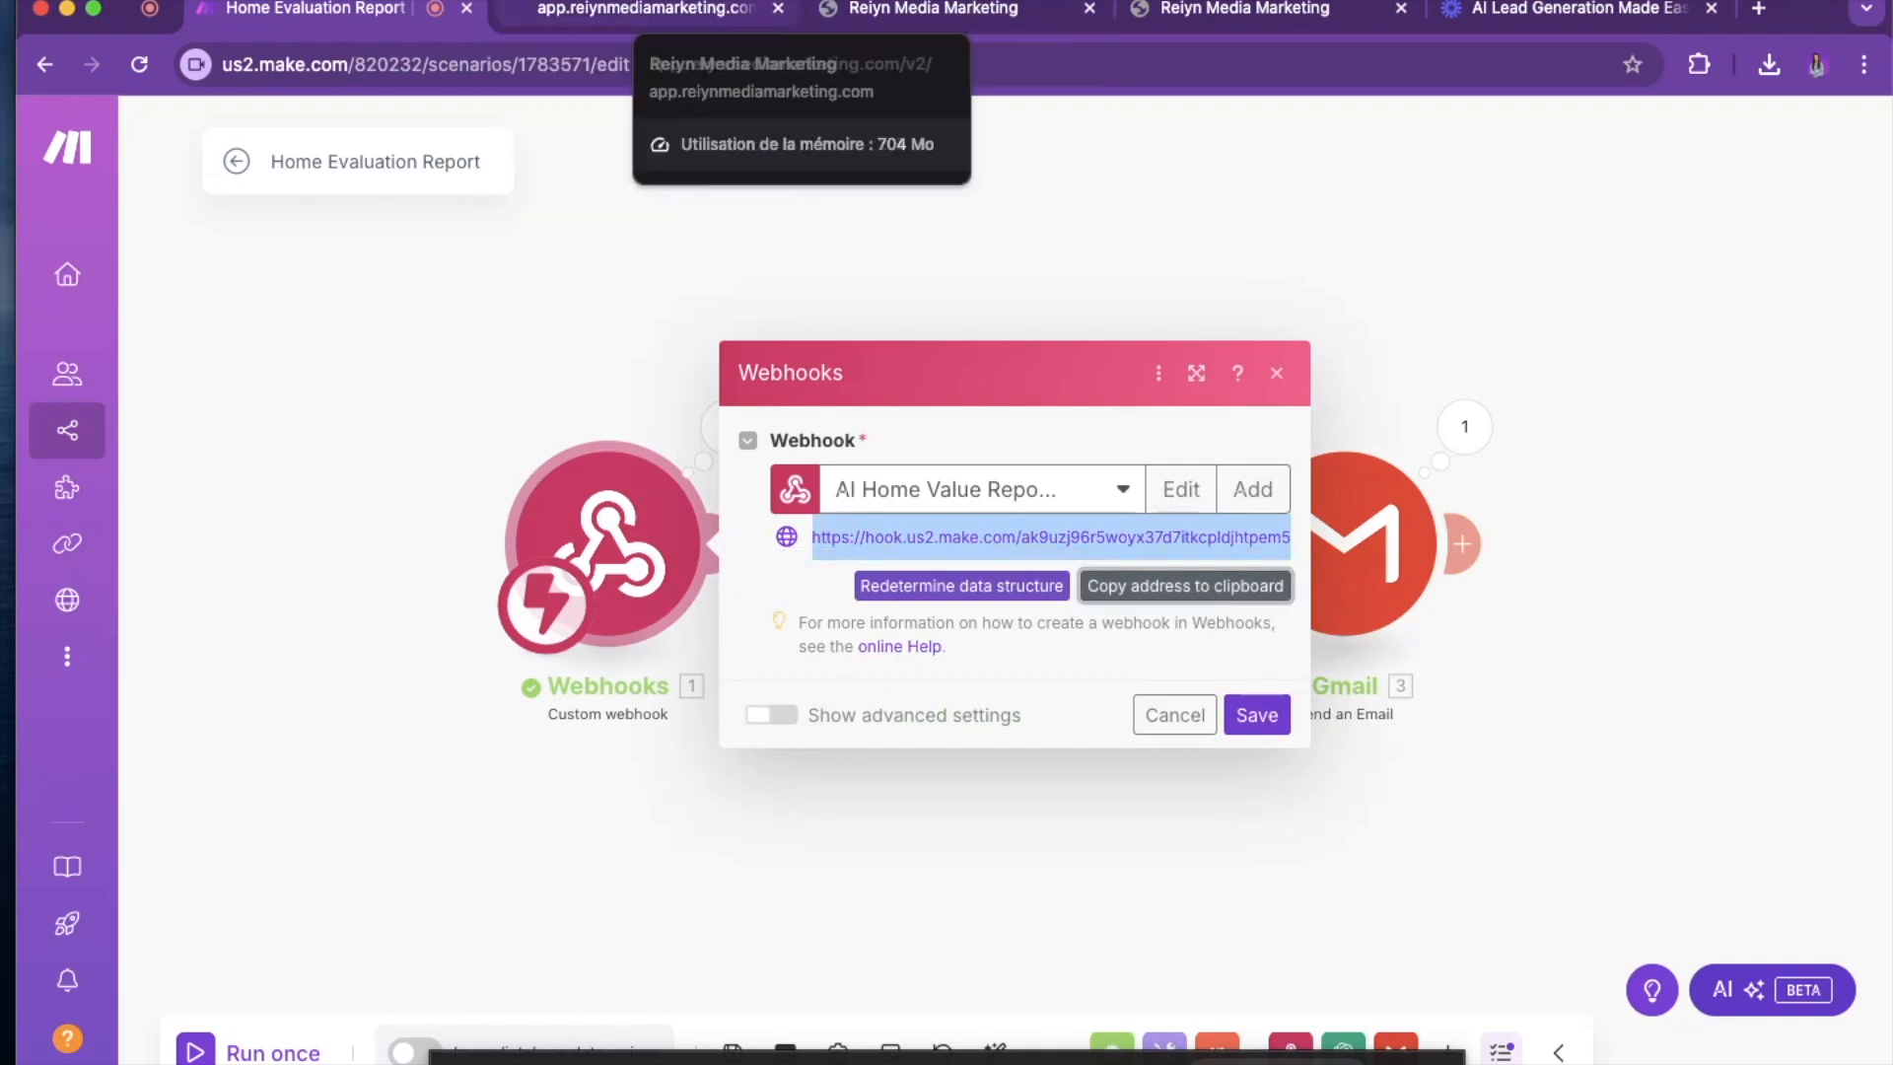
# - Return to the AI Home Evaluation Report workflow and review the webhook action's URL and header mappings
pyautogui.click(613, 16)
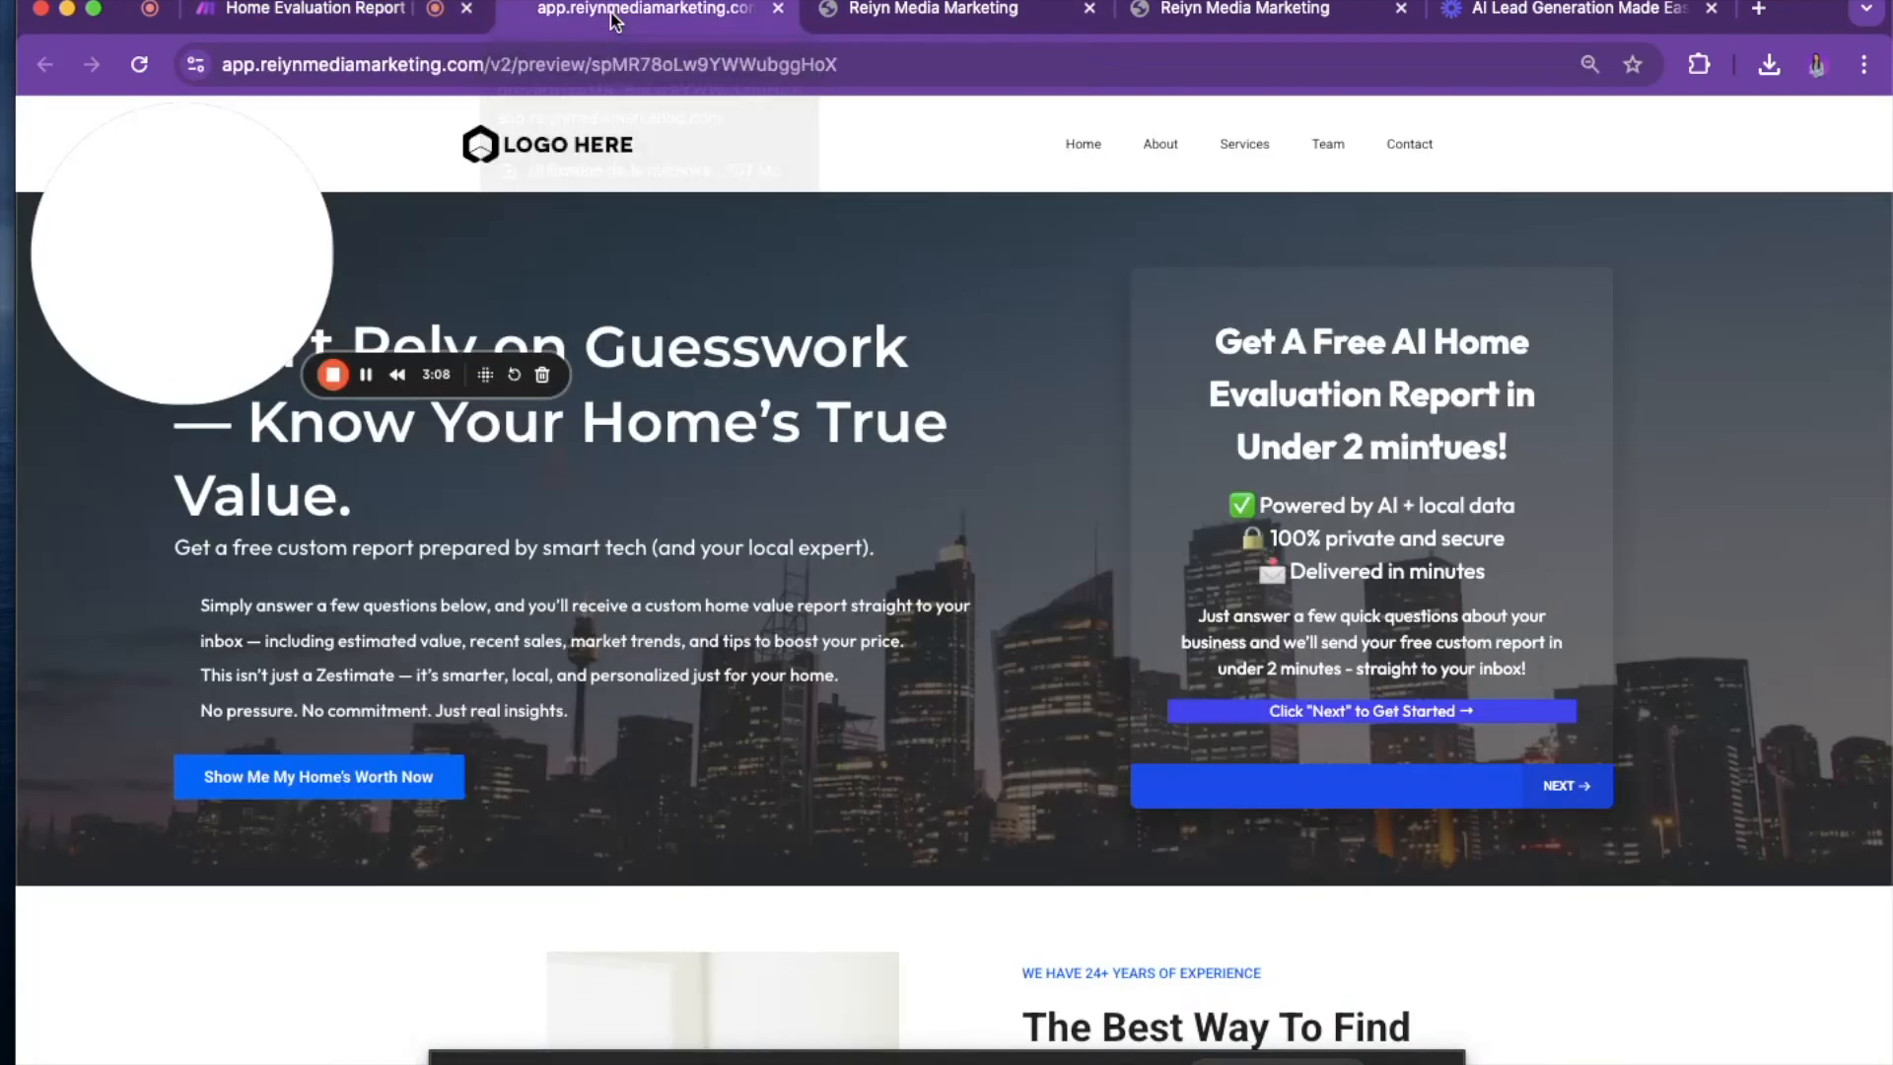
pyautogui.click(963, 17)
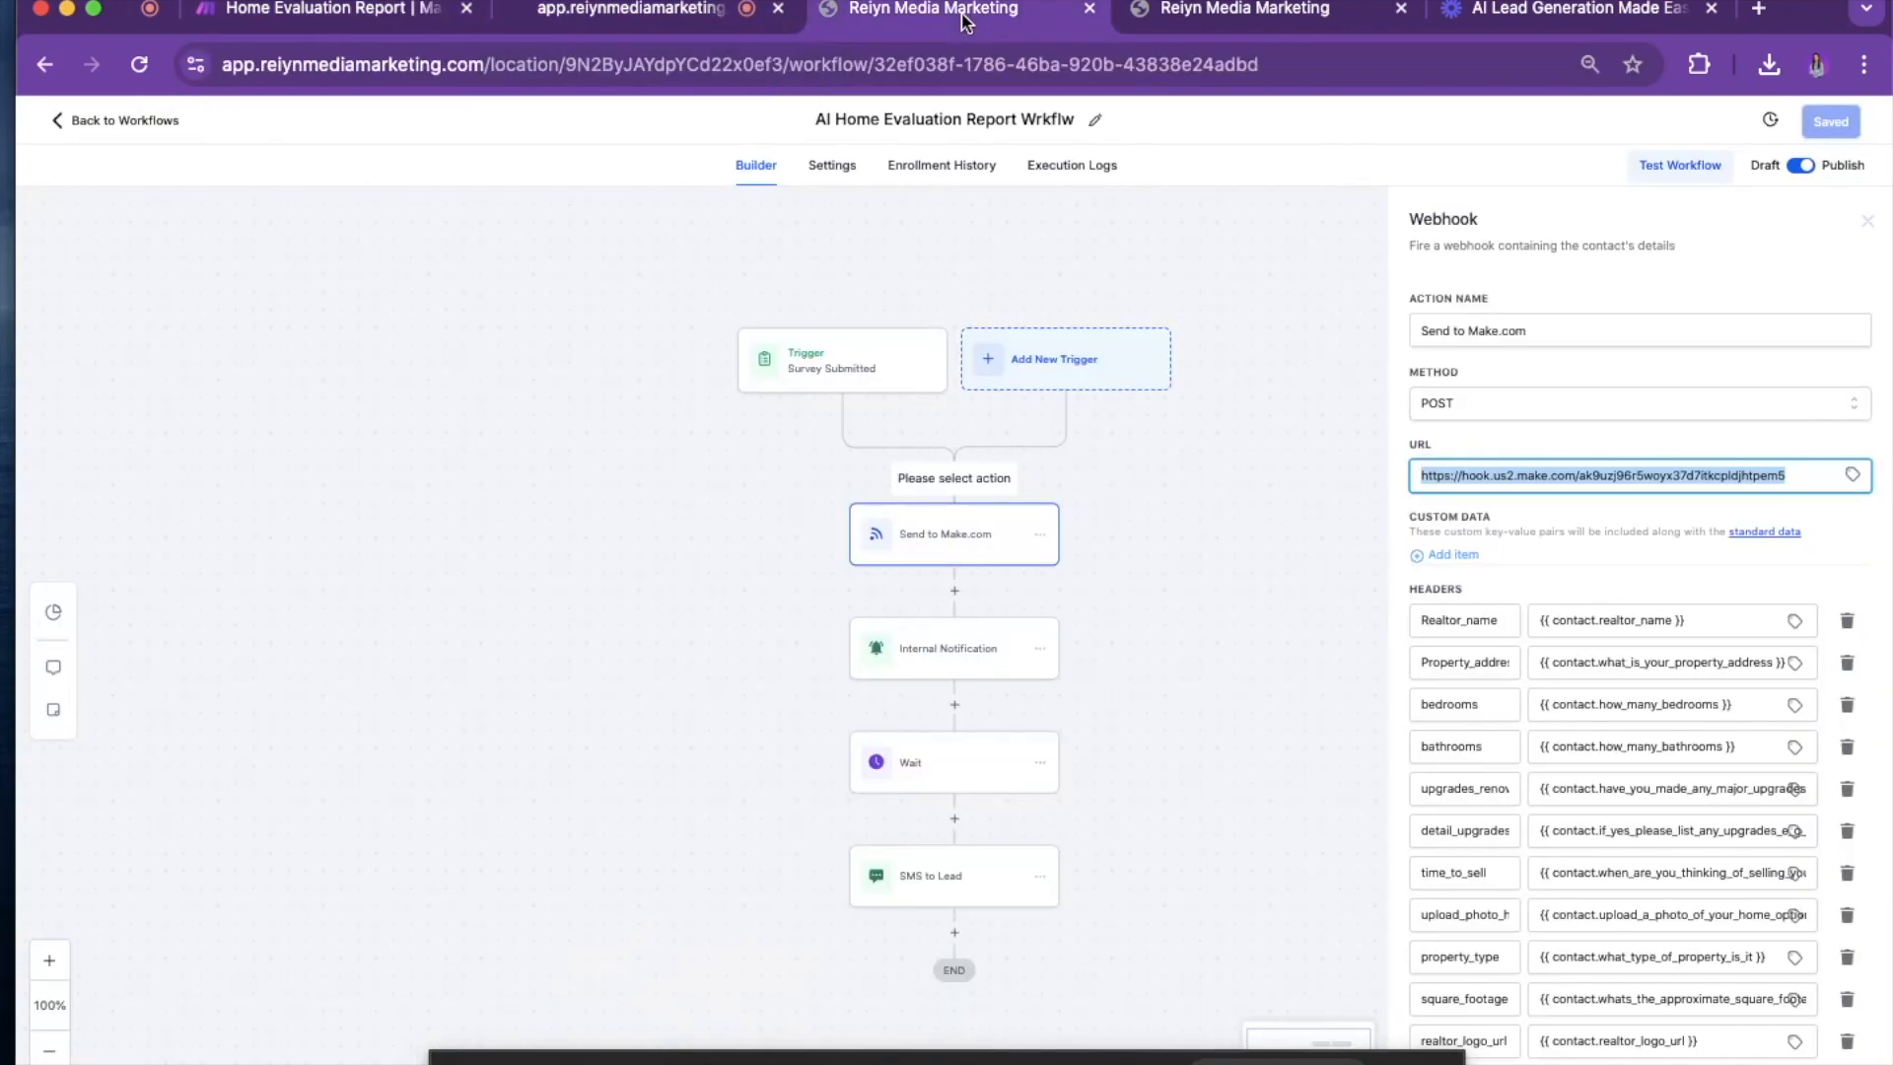
pyautogui.click(1590, 475)
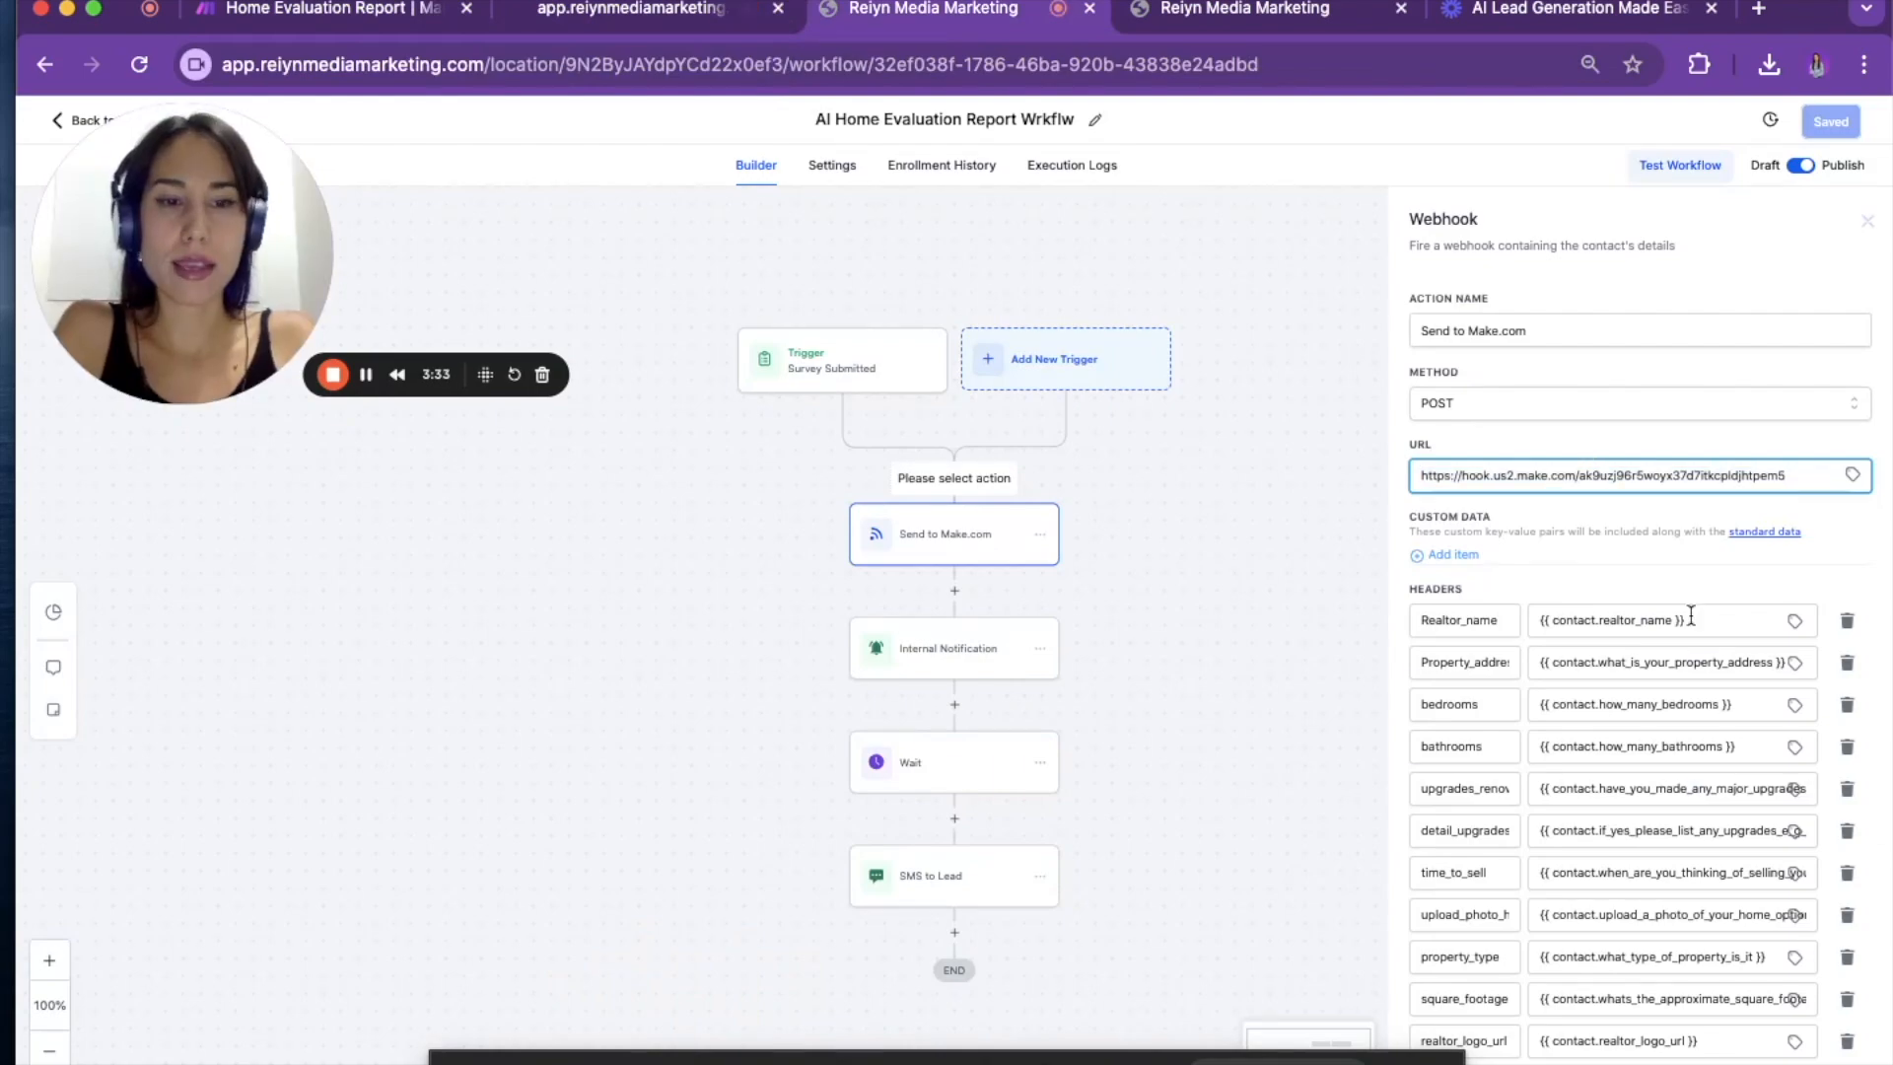
pyautogui.scroll(-2, 1571, 560)
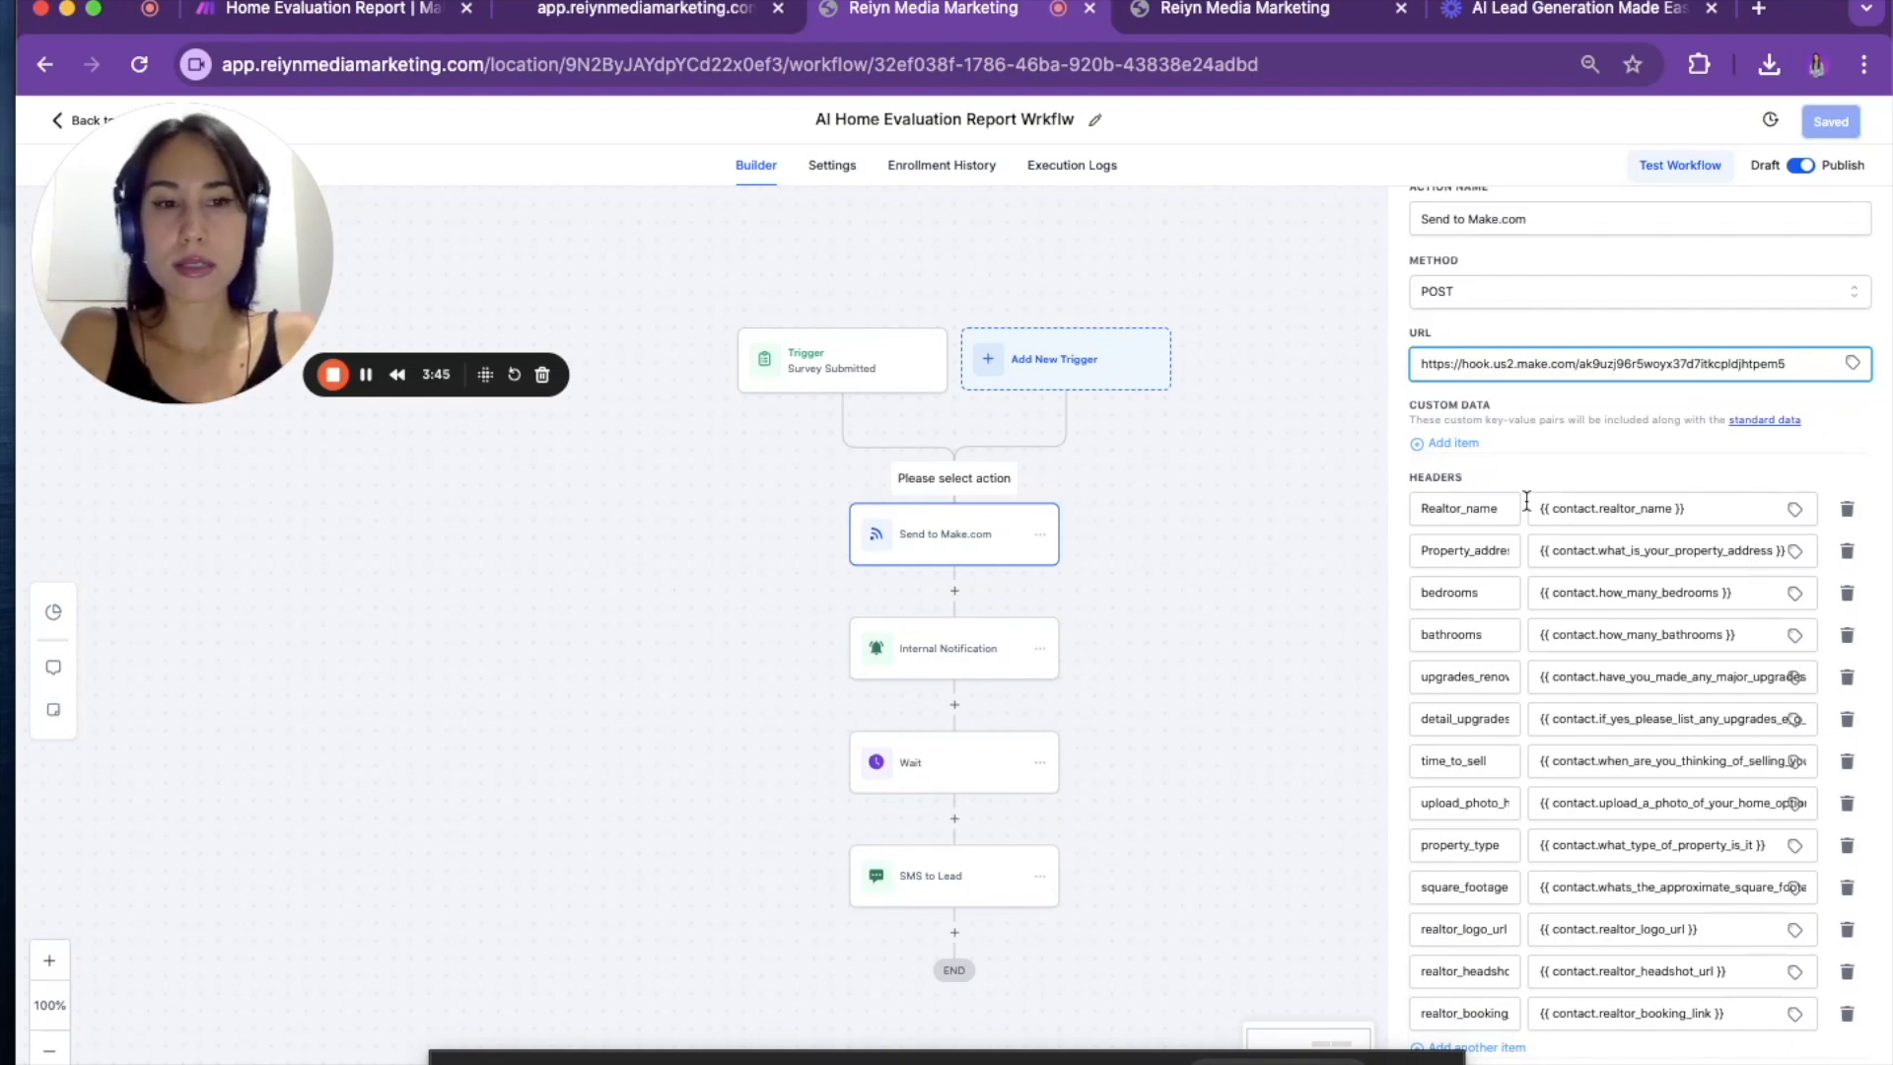
# - Review the webhook action's header keys for realtor name, property address and bedrooms, and the Realtor_name mapping to contact.realtor_name
pyautogui.click(1475, 511)
pyautogui.click(1473, 558)
pyautogui.click(1476, 590)
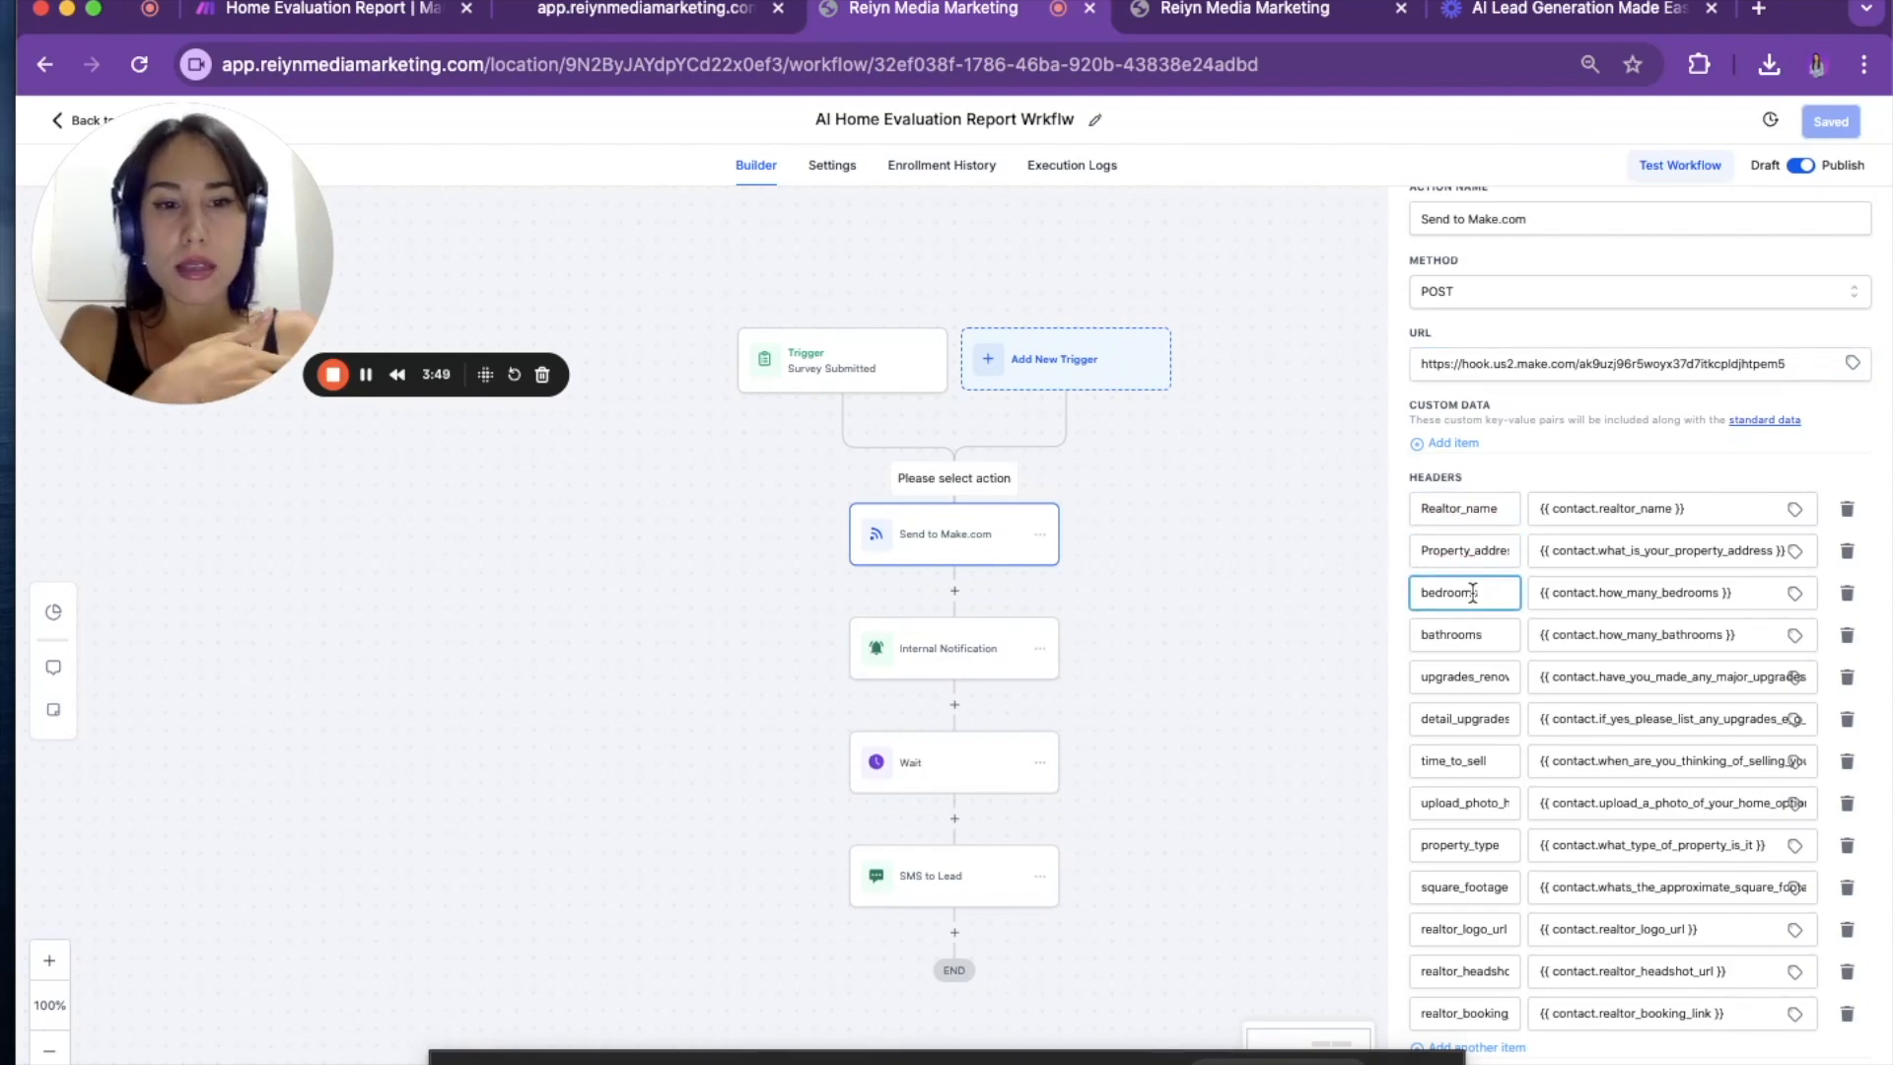
pyautogui.click(1474, 511)
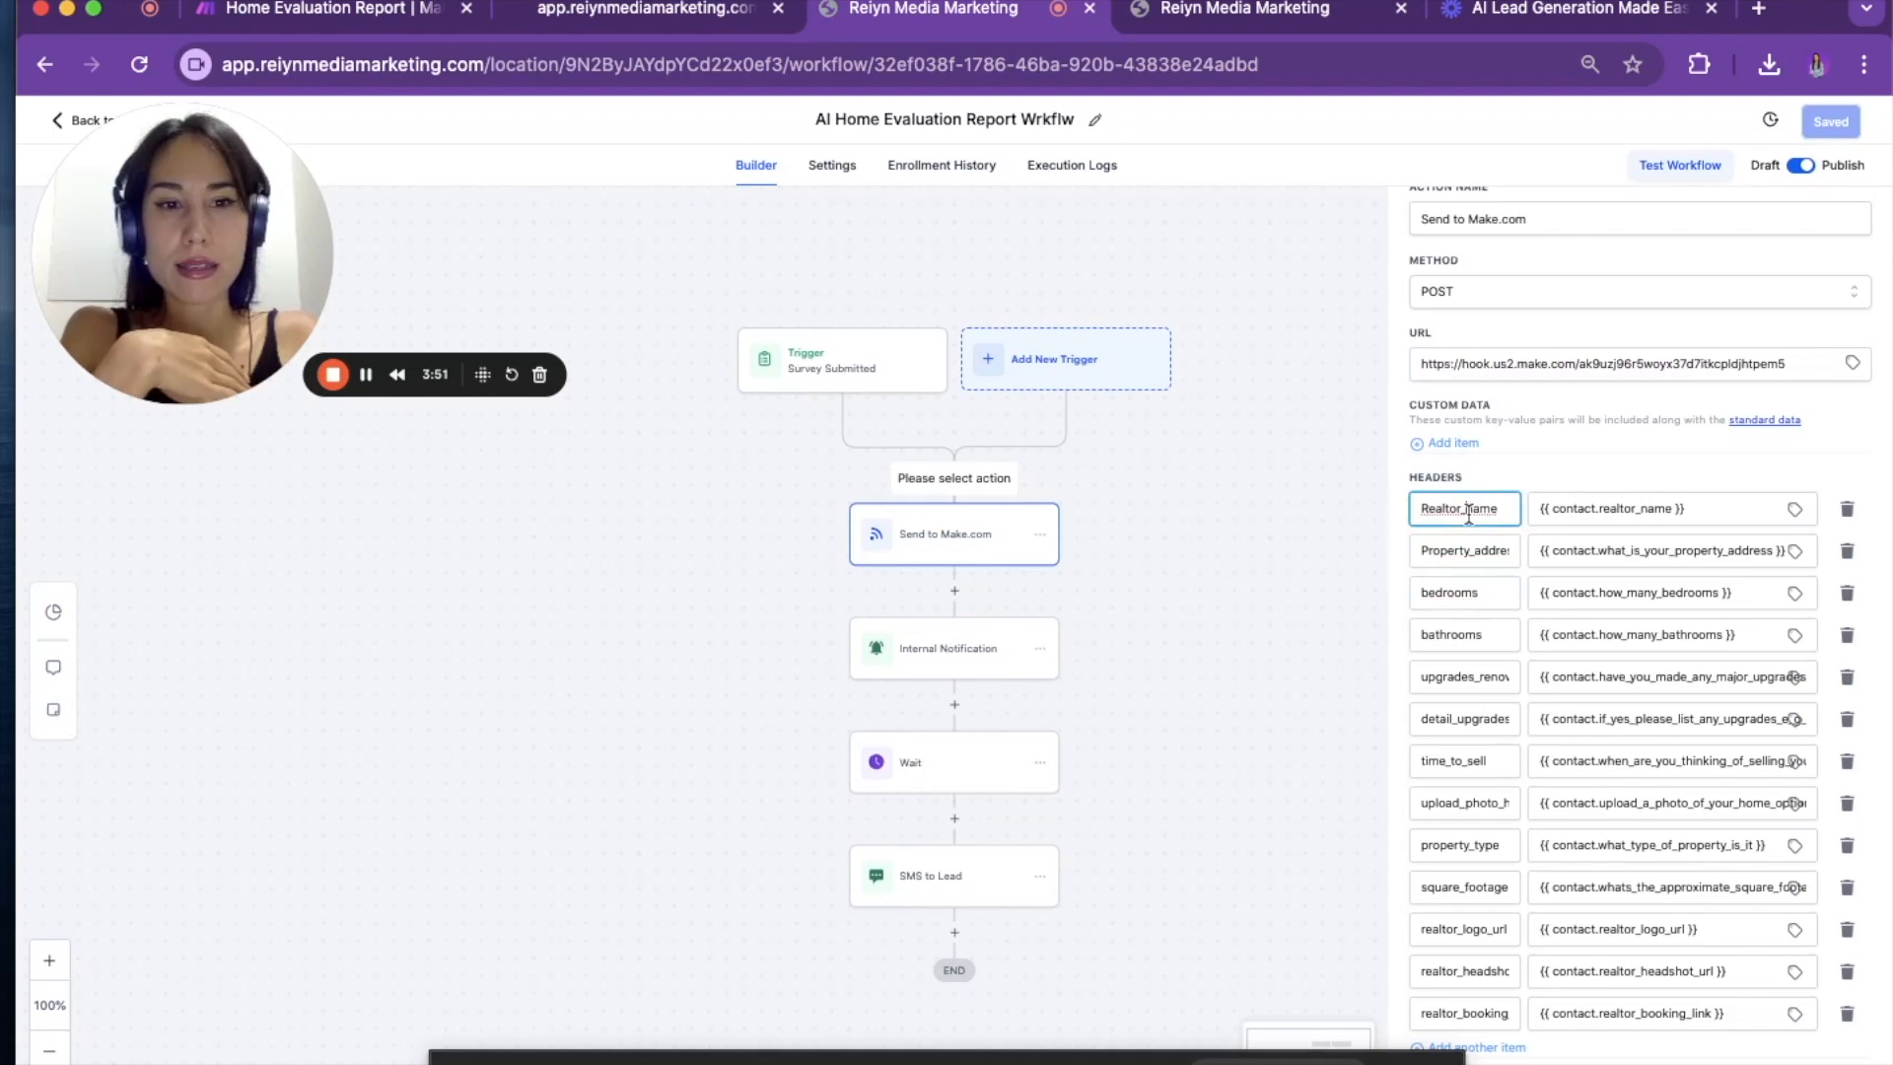
pyautogui.click(1724, 511)
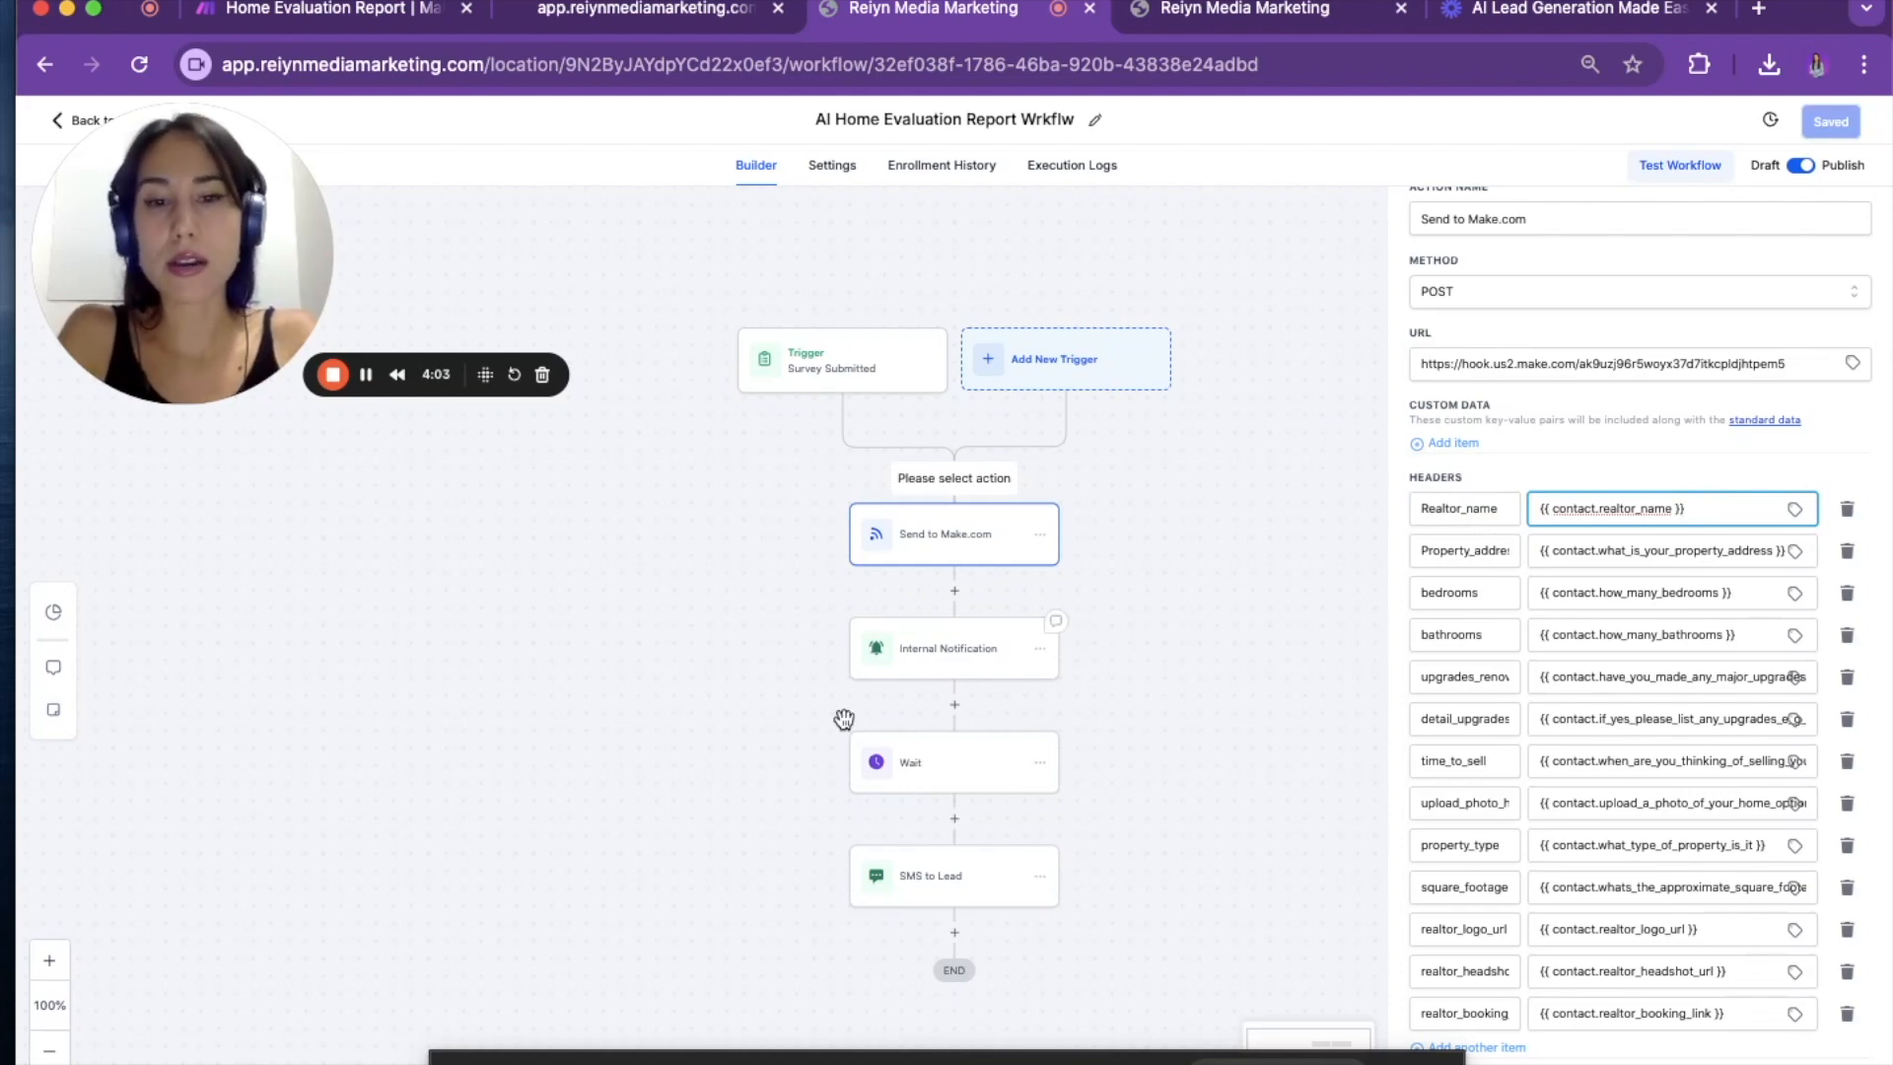
# - Review the workflow's Internal Notification, Wait and SMS to Lead actions
pyautogui.click(989, 669)
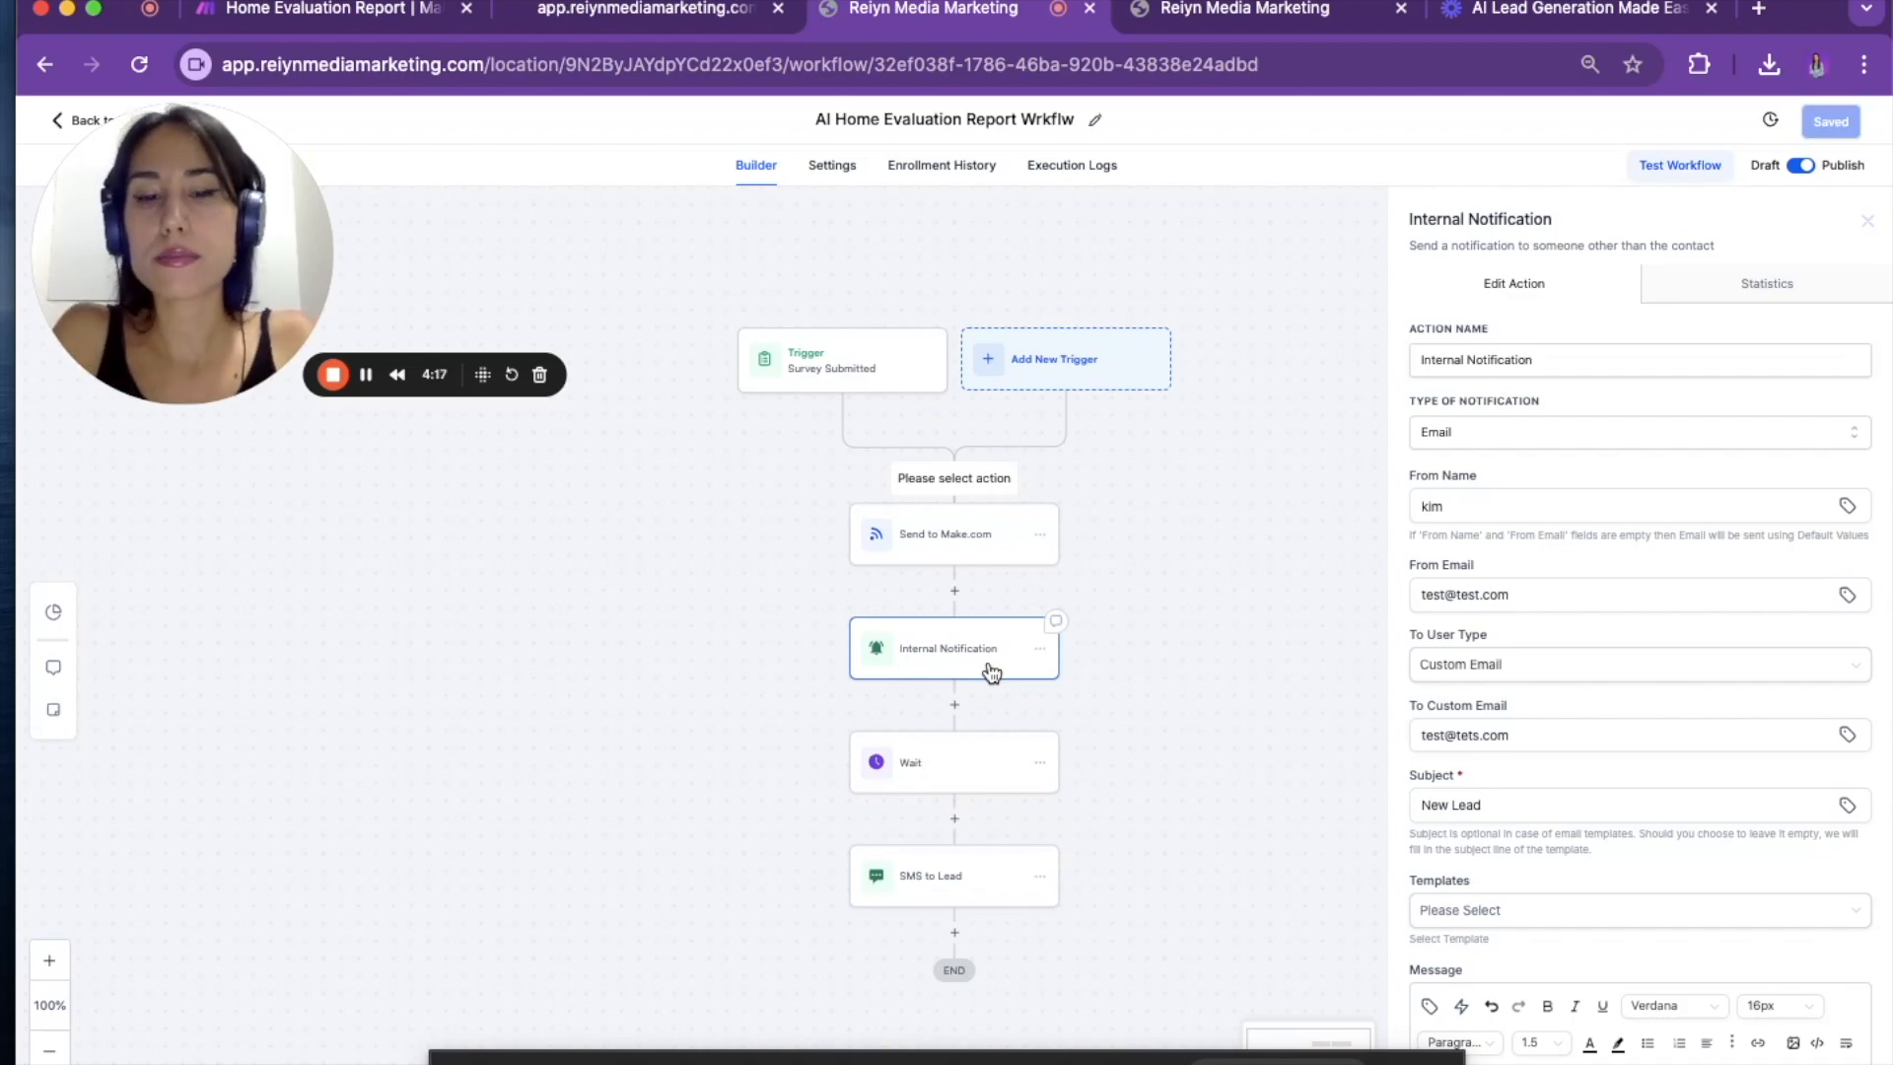
pyautogui.click(952, 772)
pyautogui.click(967, 889)
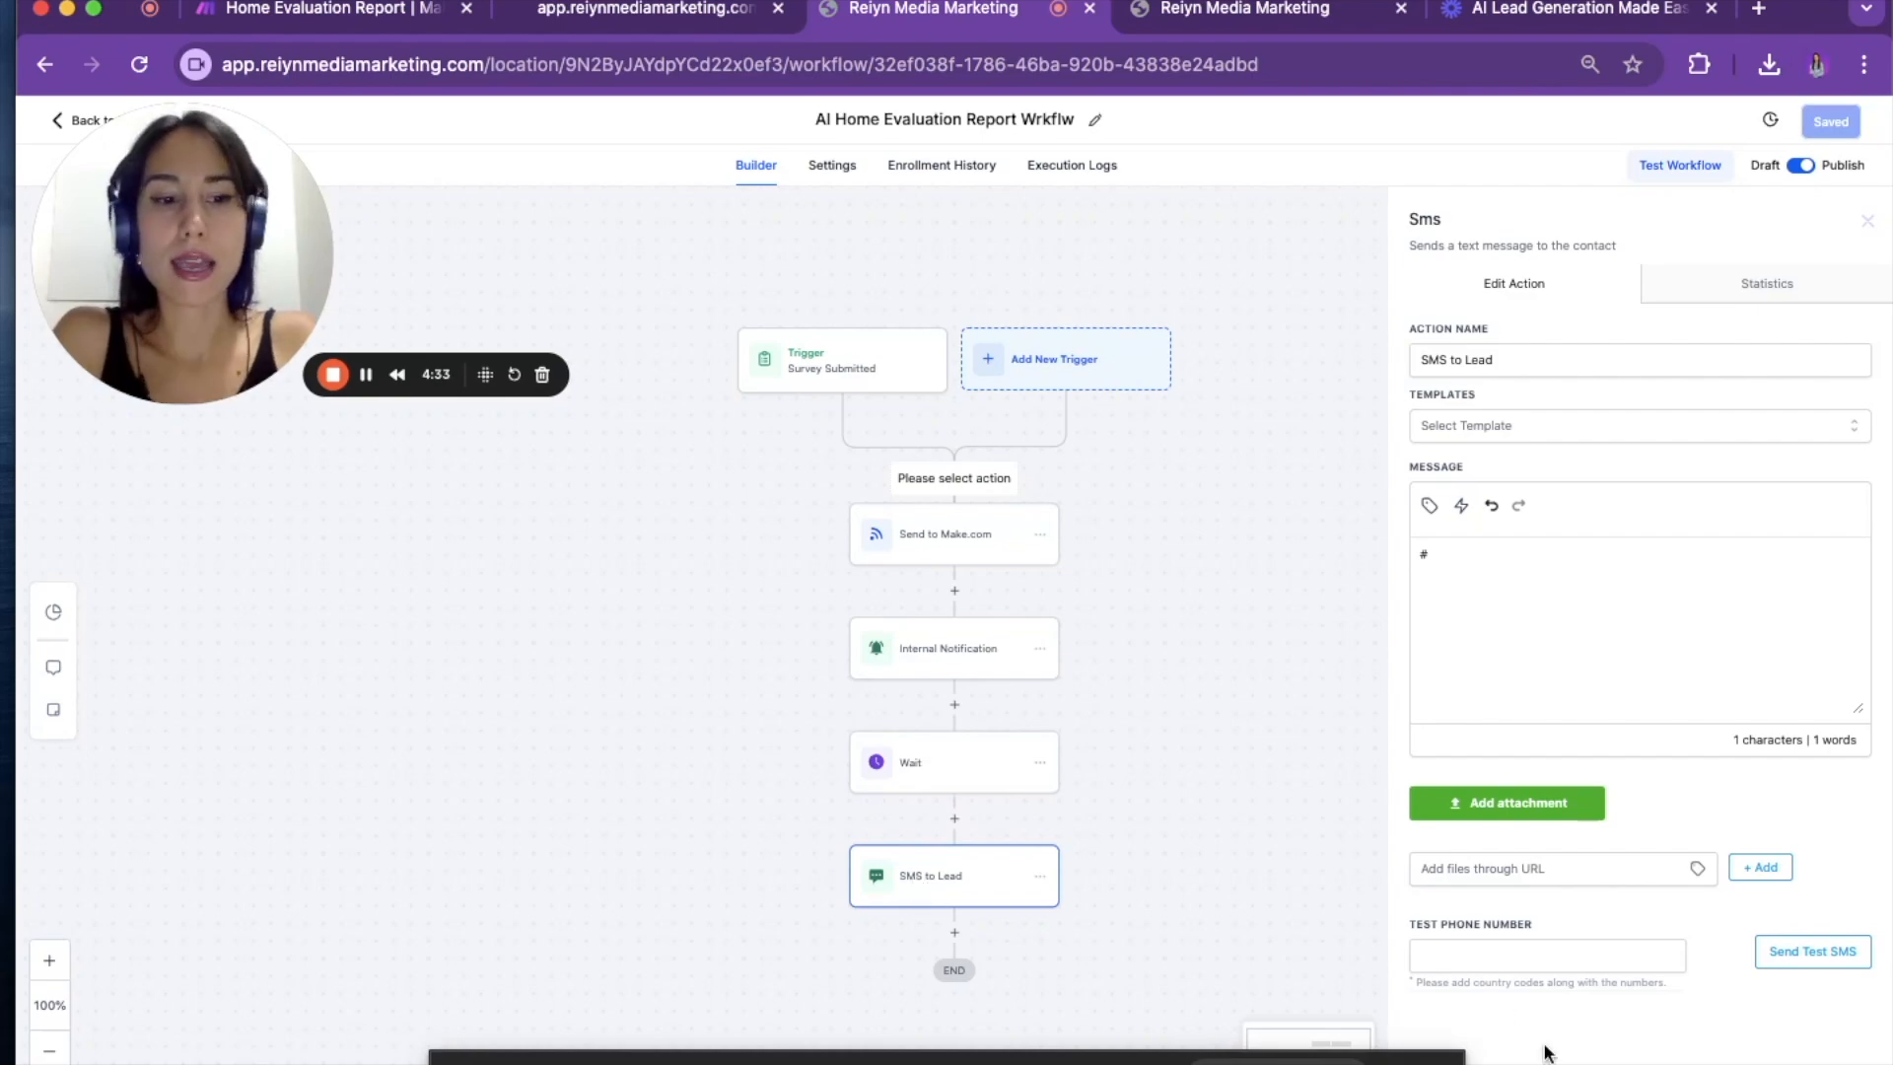
pyautogui.click(1355, 320)
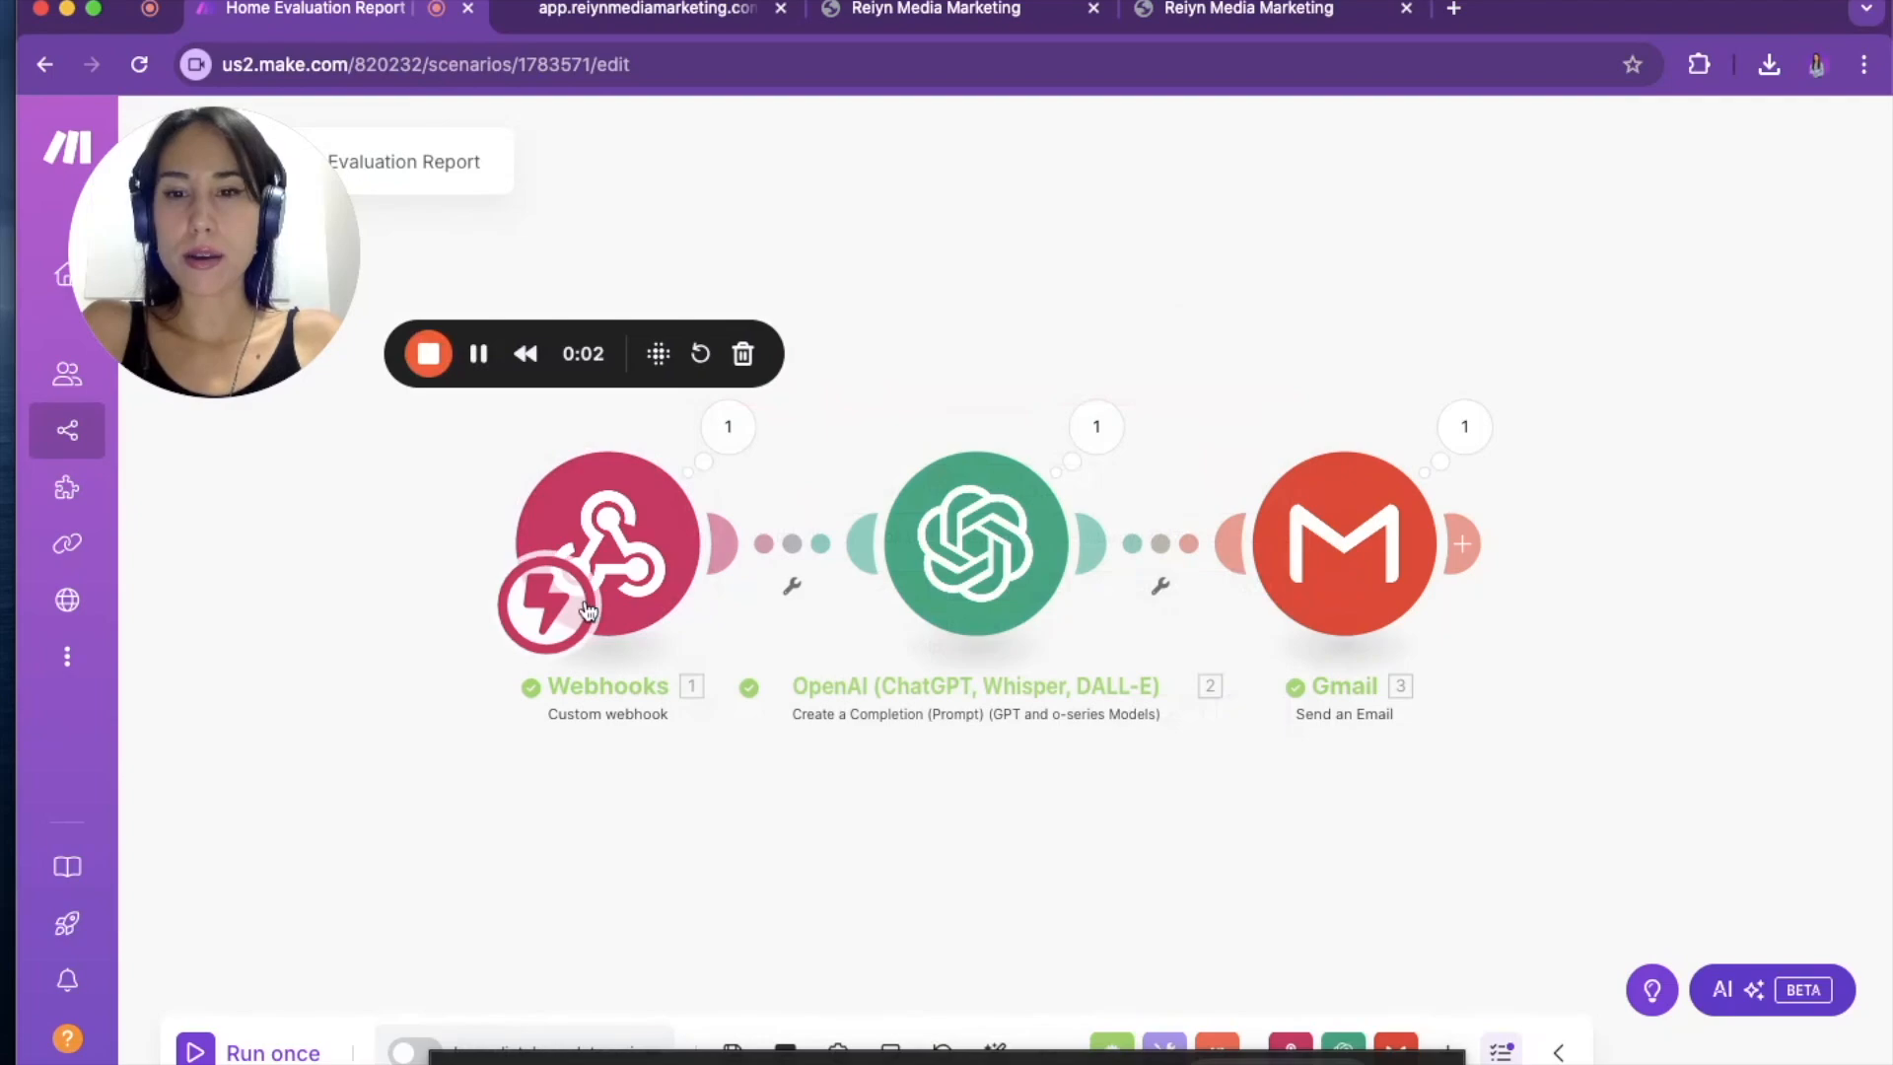
# - Check the selected webhook and its address in the Make scenario's Webhooks module, and close it without saving
pyautogui.scroll(-1, 458, 784)
pyautogui.scroll(-2, 483, 781)
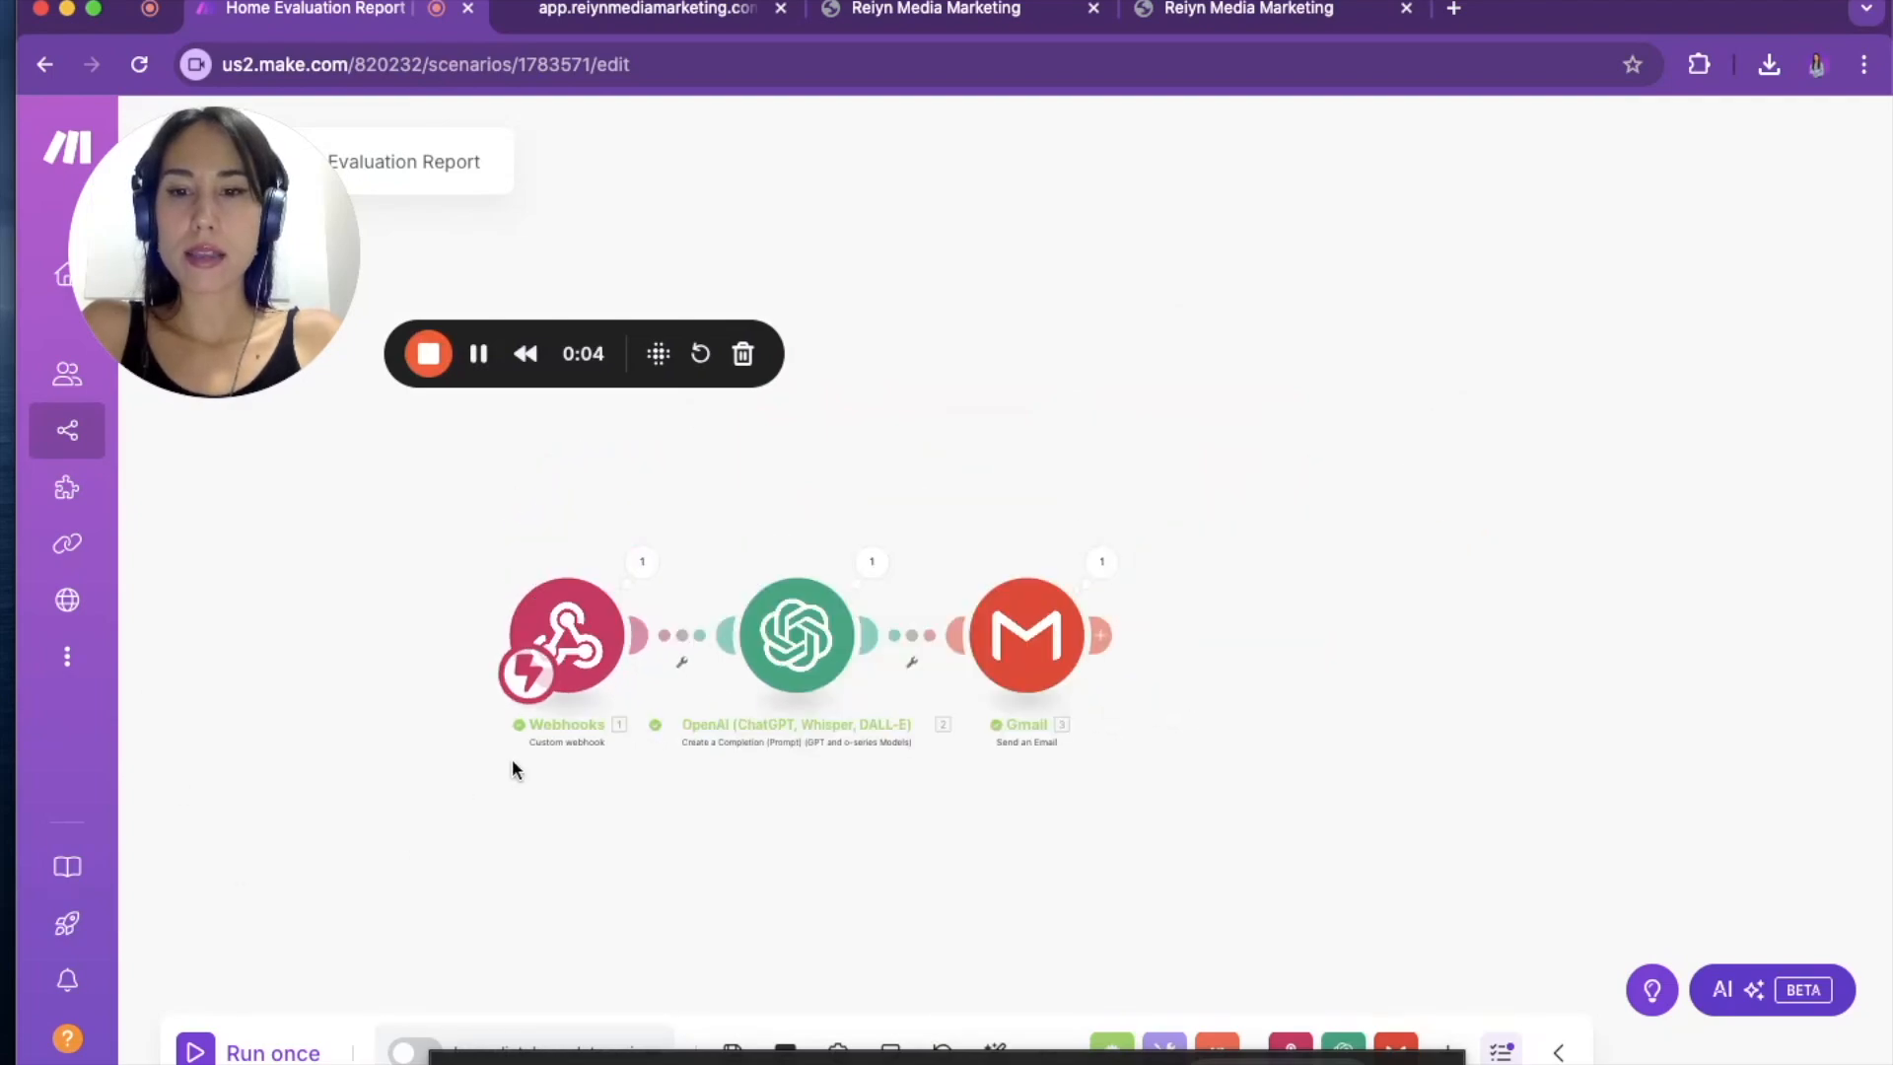
pyautogui.moveTo(374, 759); pyautogui.dragTo(587, 300)
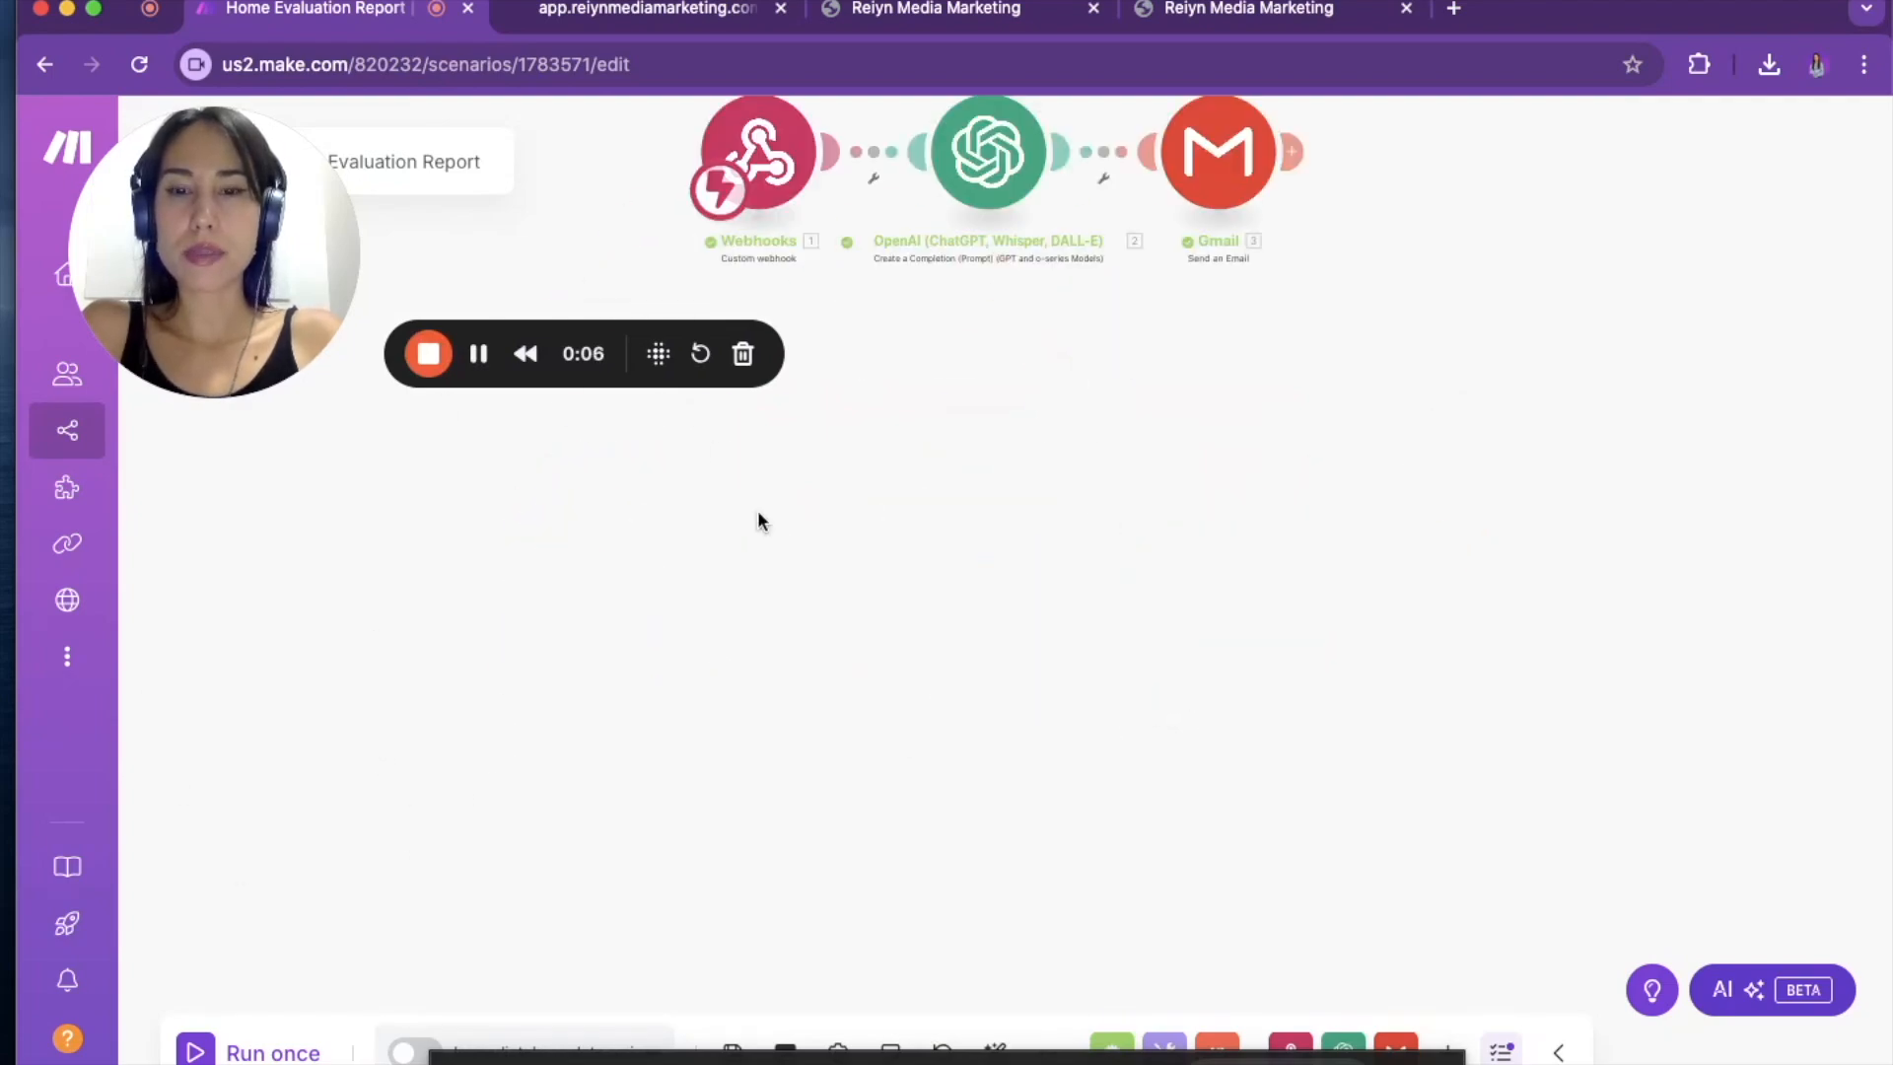
pyautogui.scroll(1, 685, 663)
pyautogui.scroll(1, 843, 531)
pyautogui.moveTo(843, 530); pyautogui.dragTo(836, 733)
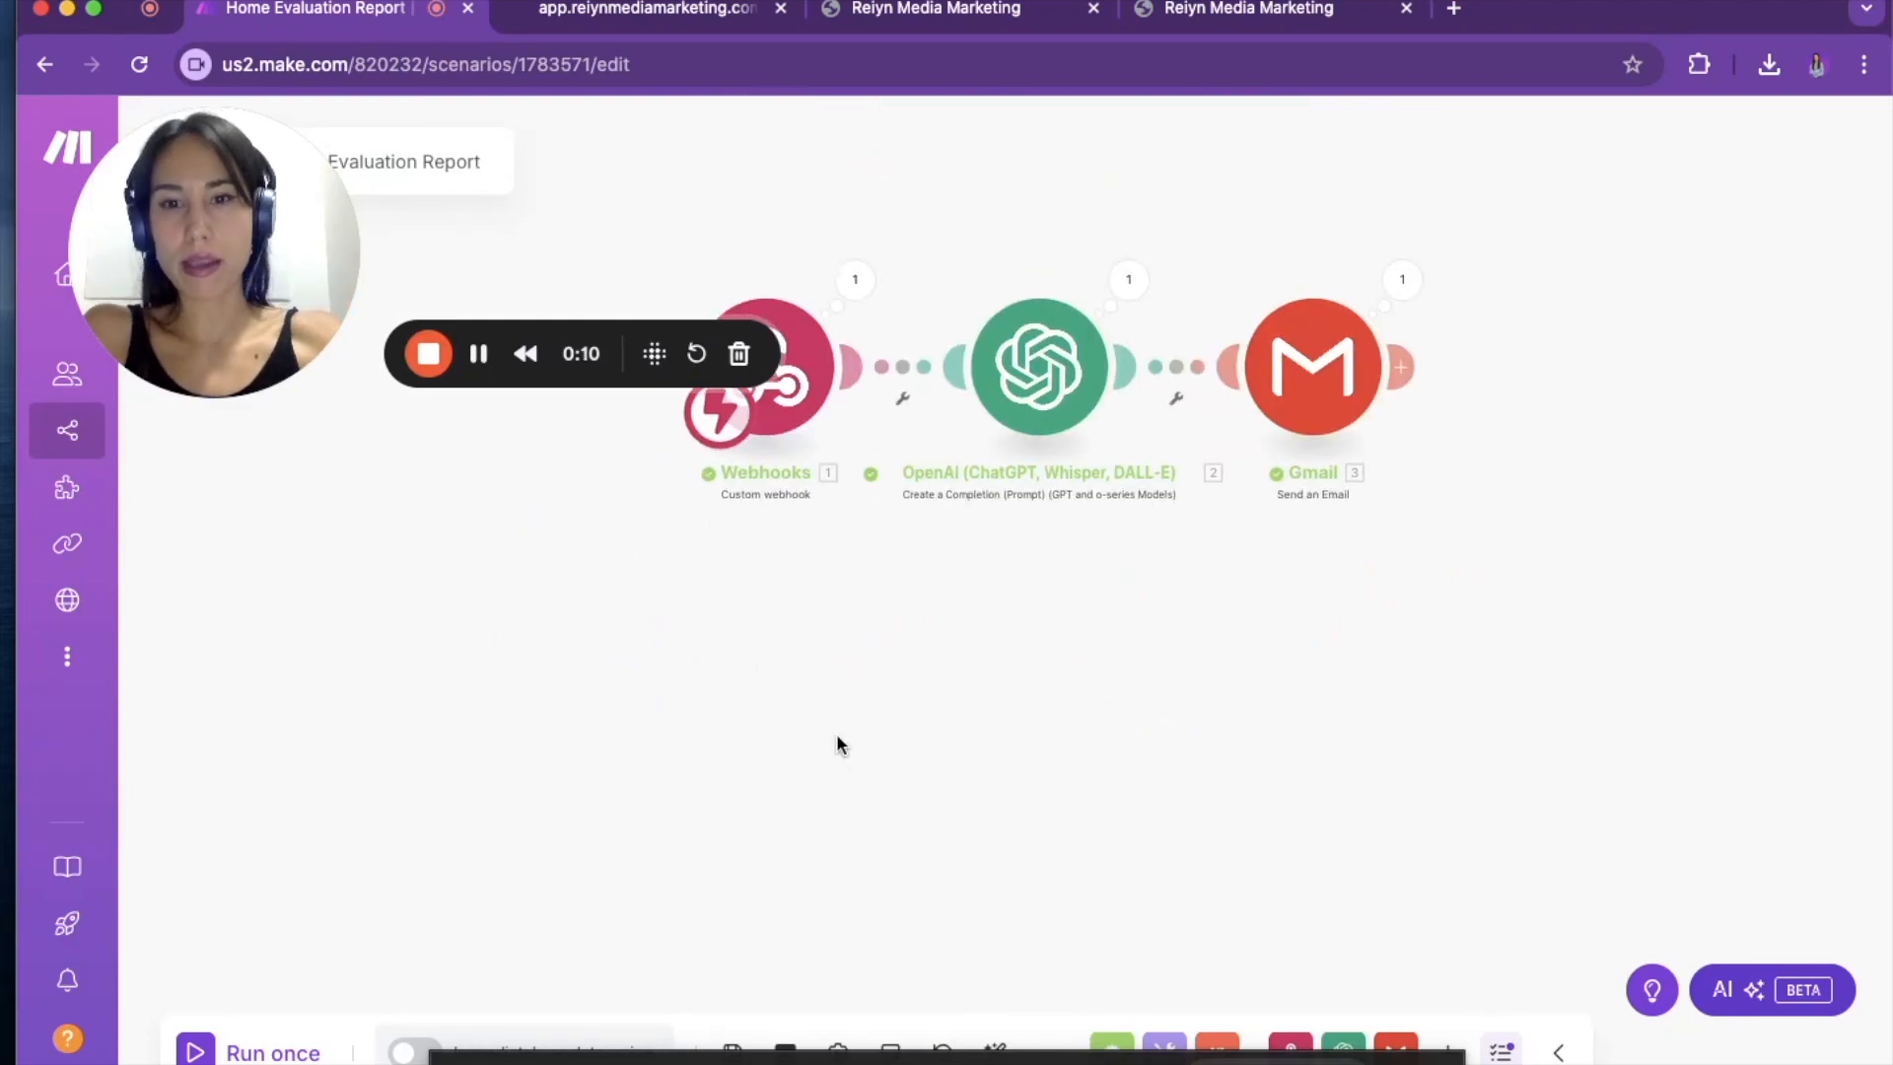
pyautogui.scroll(1, 834, 690)
pyautogui.moveTo(828, 588); pyautogui.dragTo(819, 861)
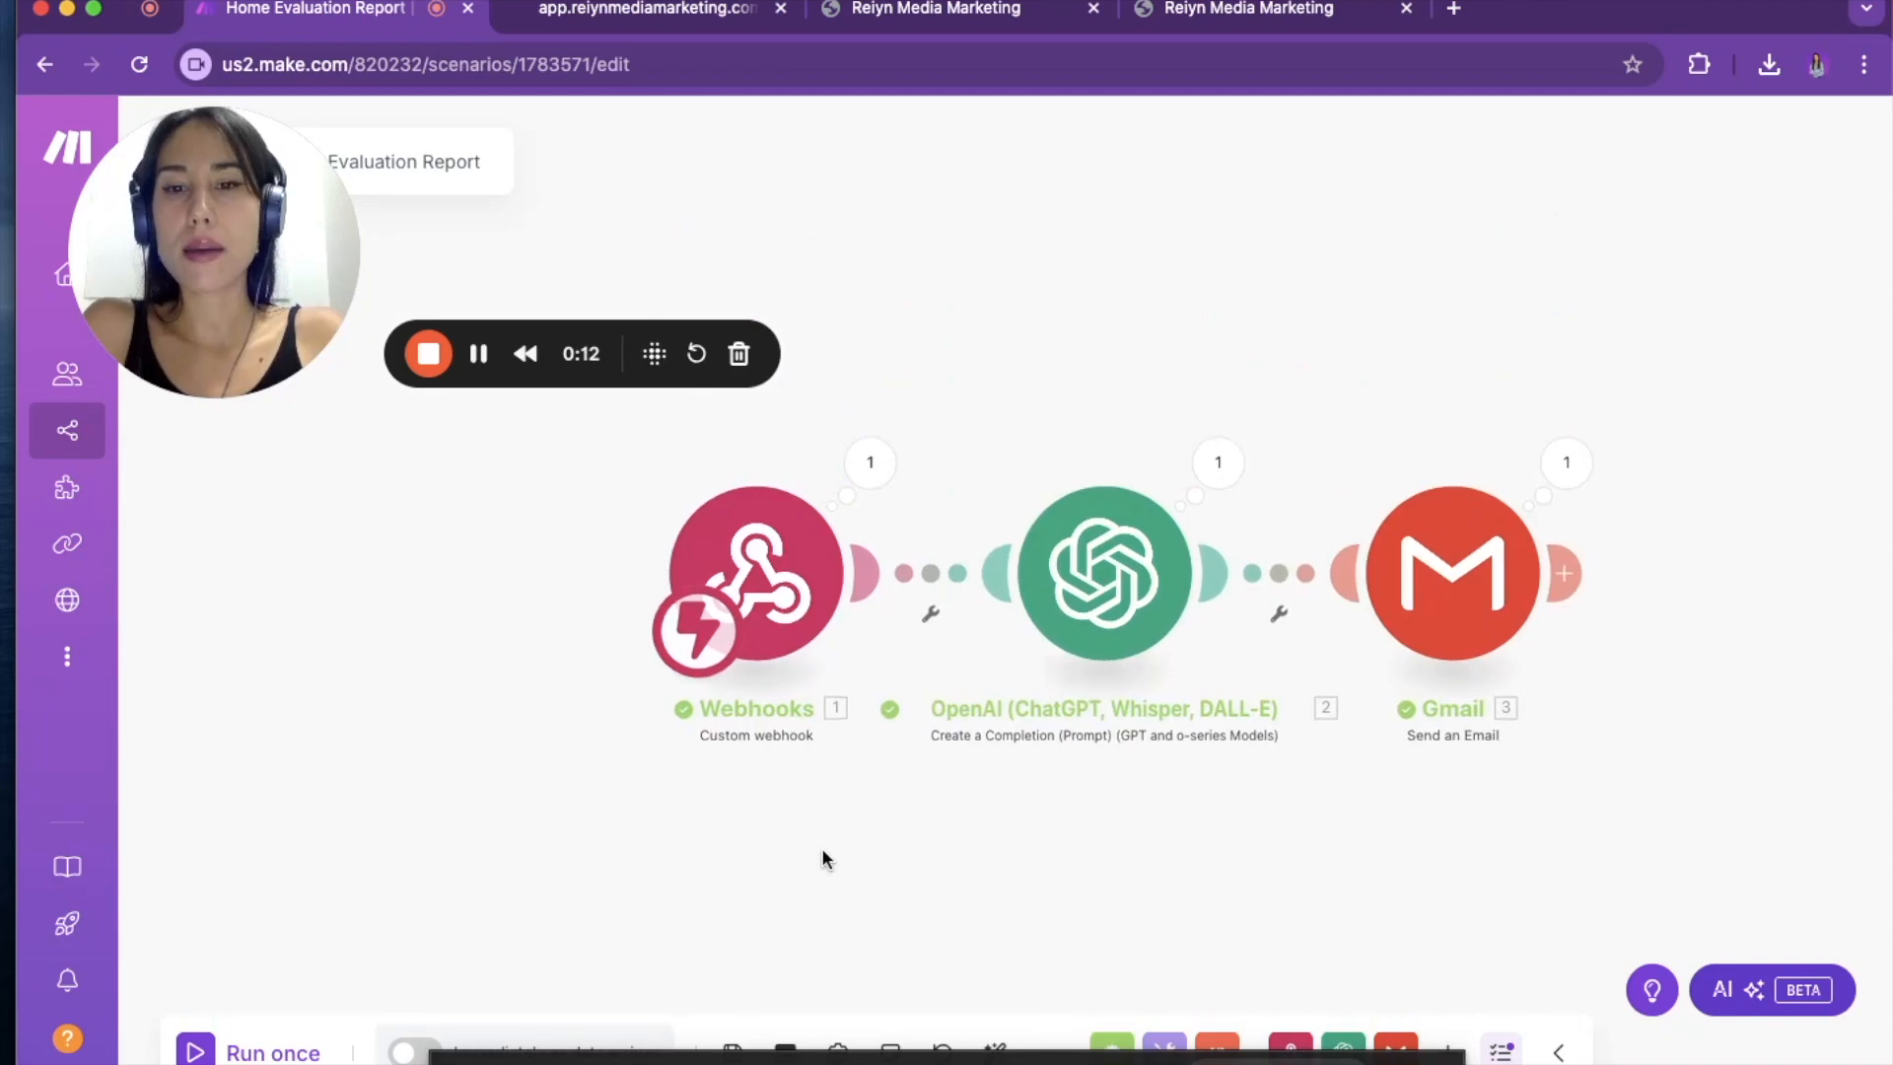
pyautogui.click(789, 606)
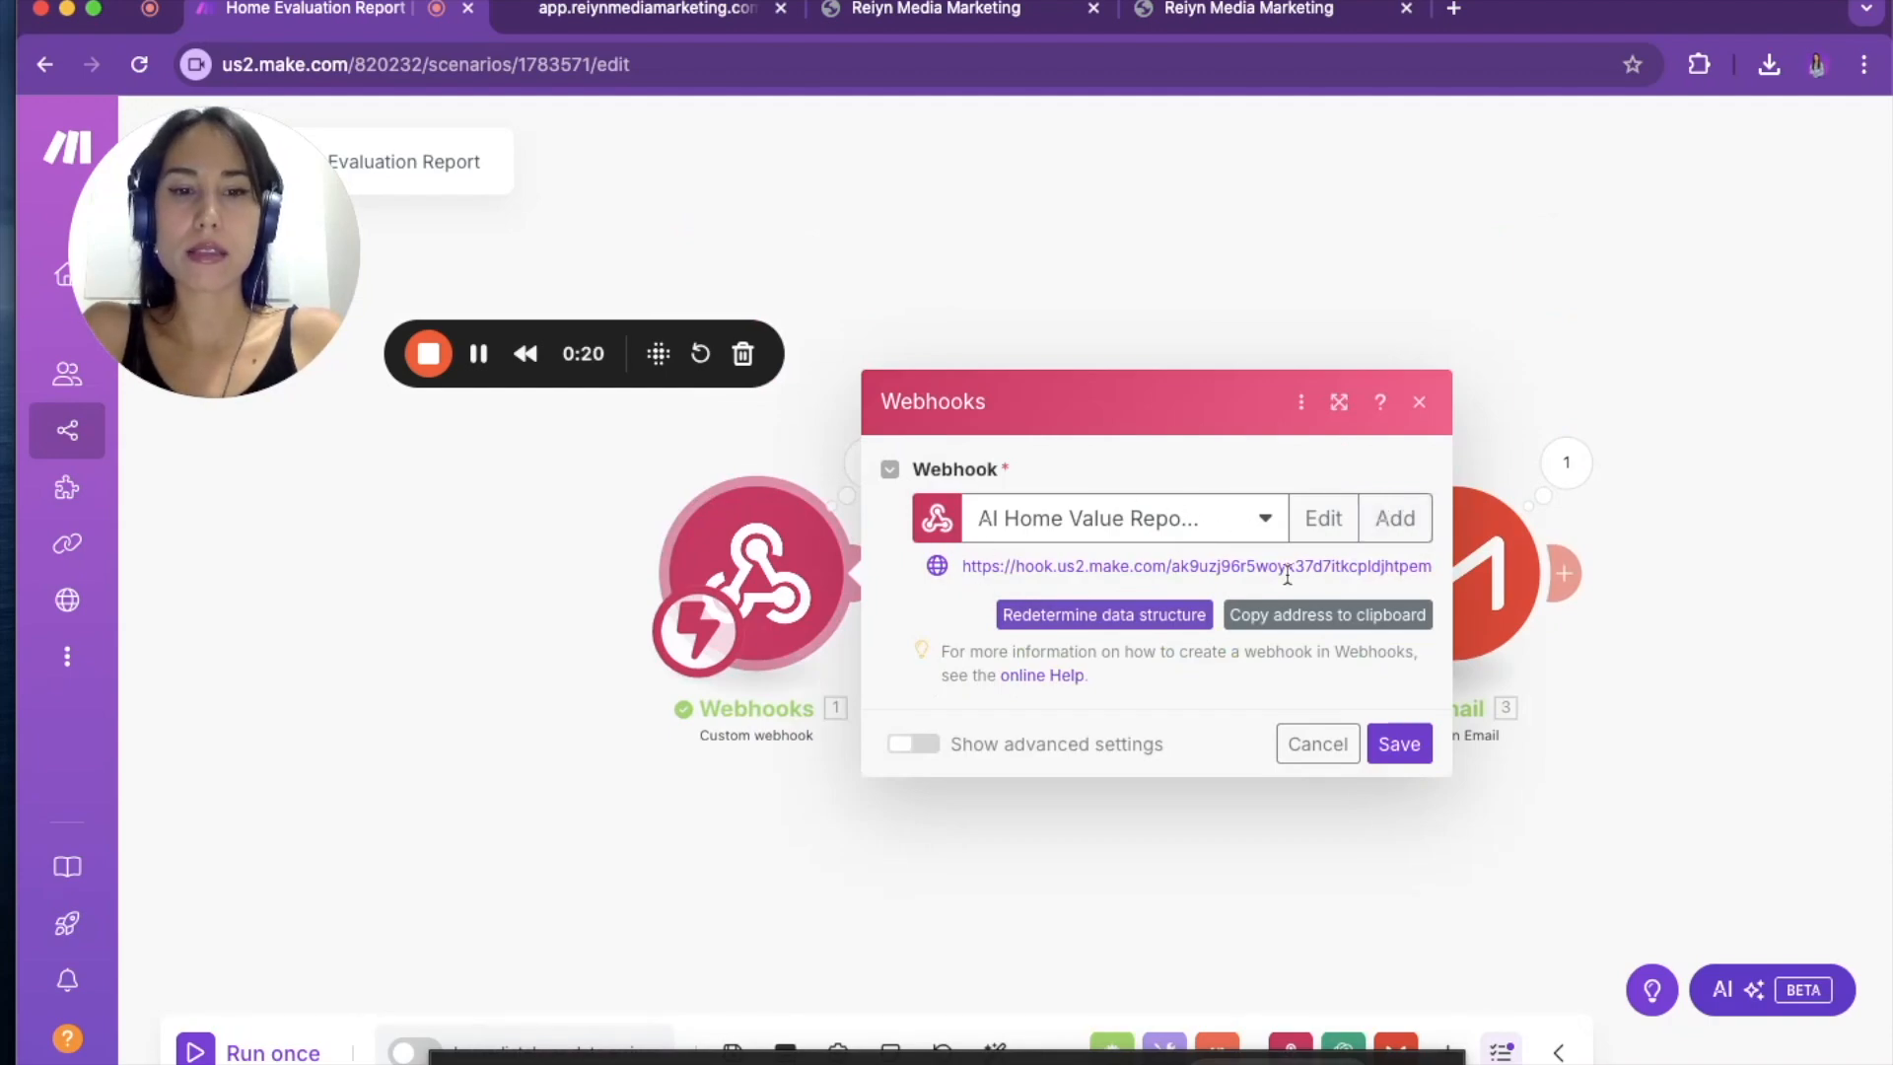
pyautogui.click(1321, 744)
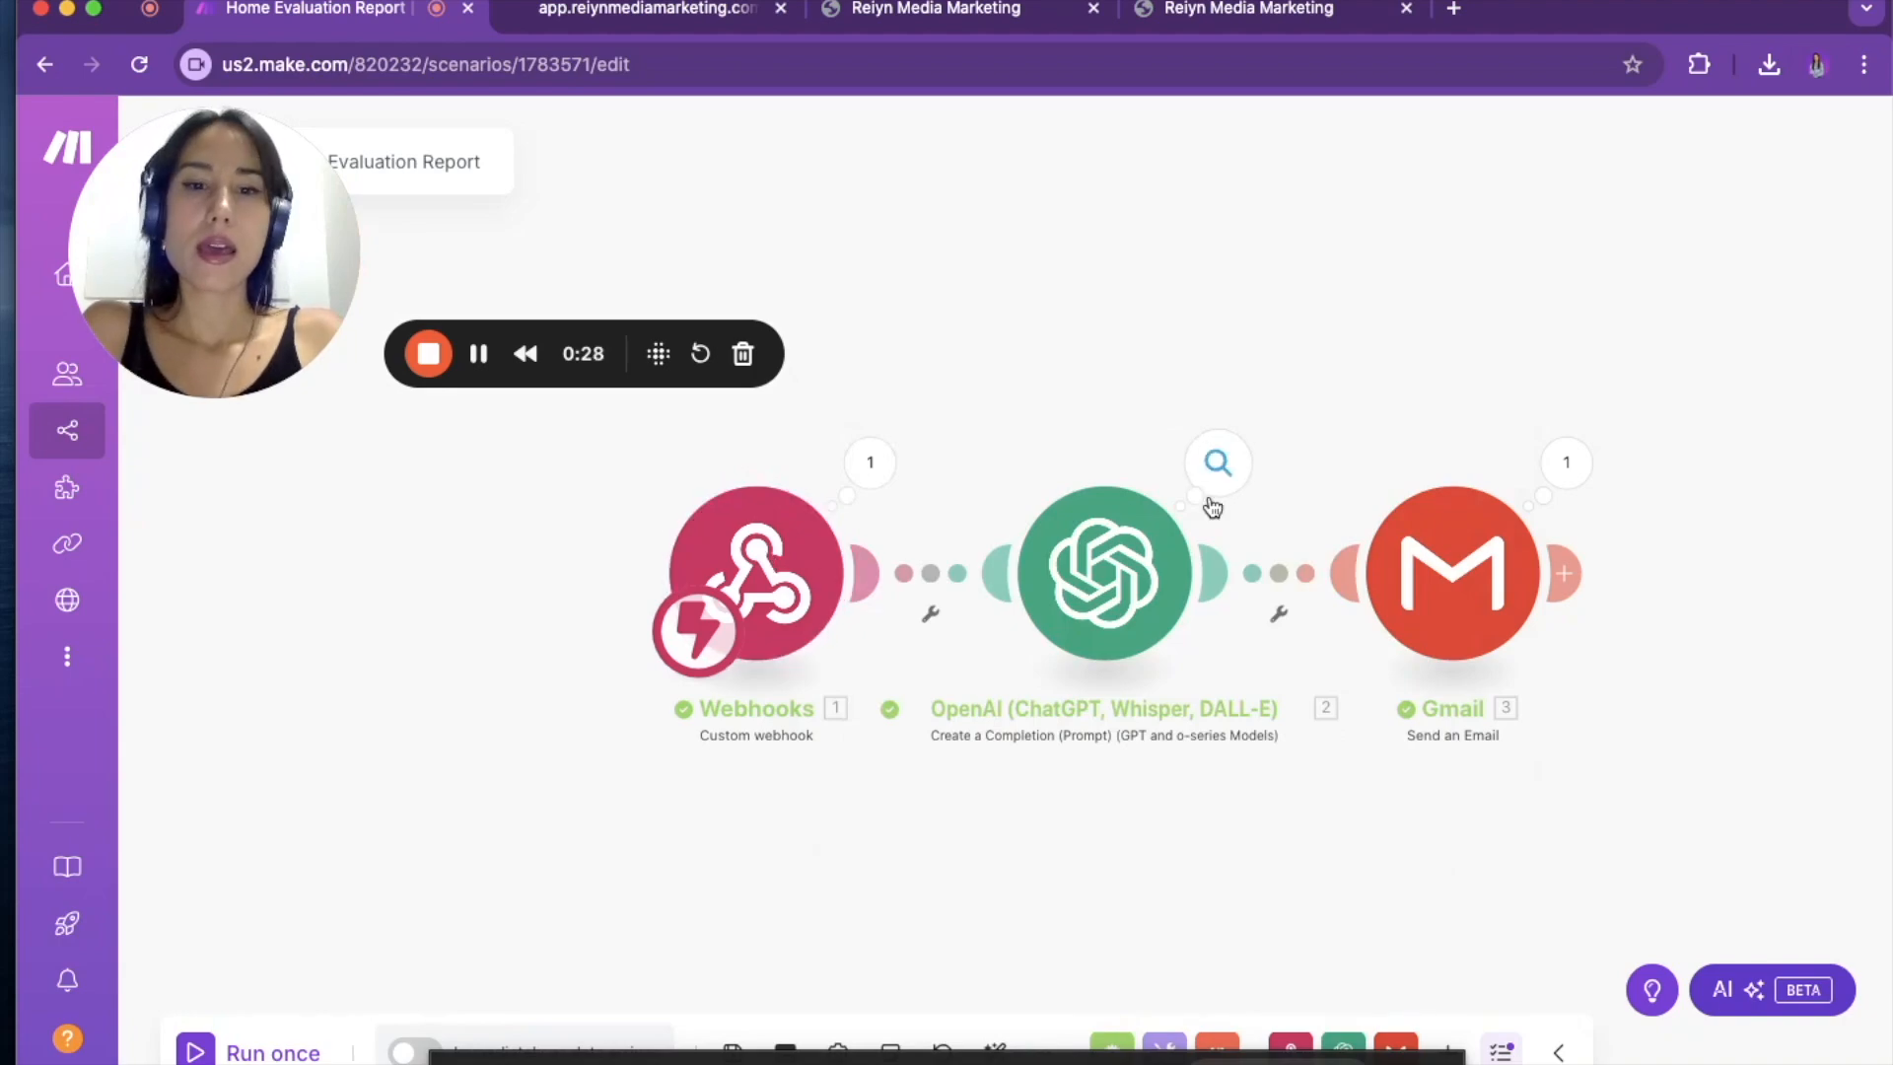
# - Open the OpenAI module and review its connection, method, model and the Developer / System prompt in Message 1
pyautogui.click(1094, 589)
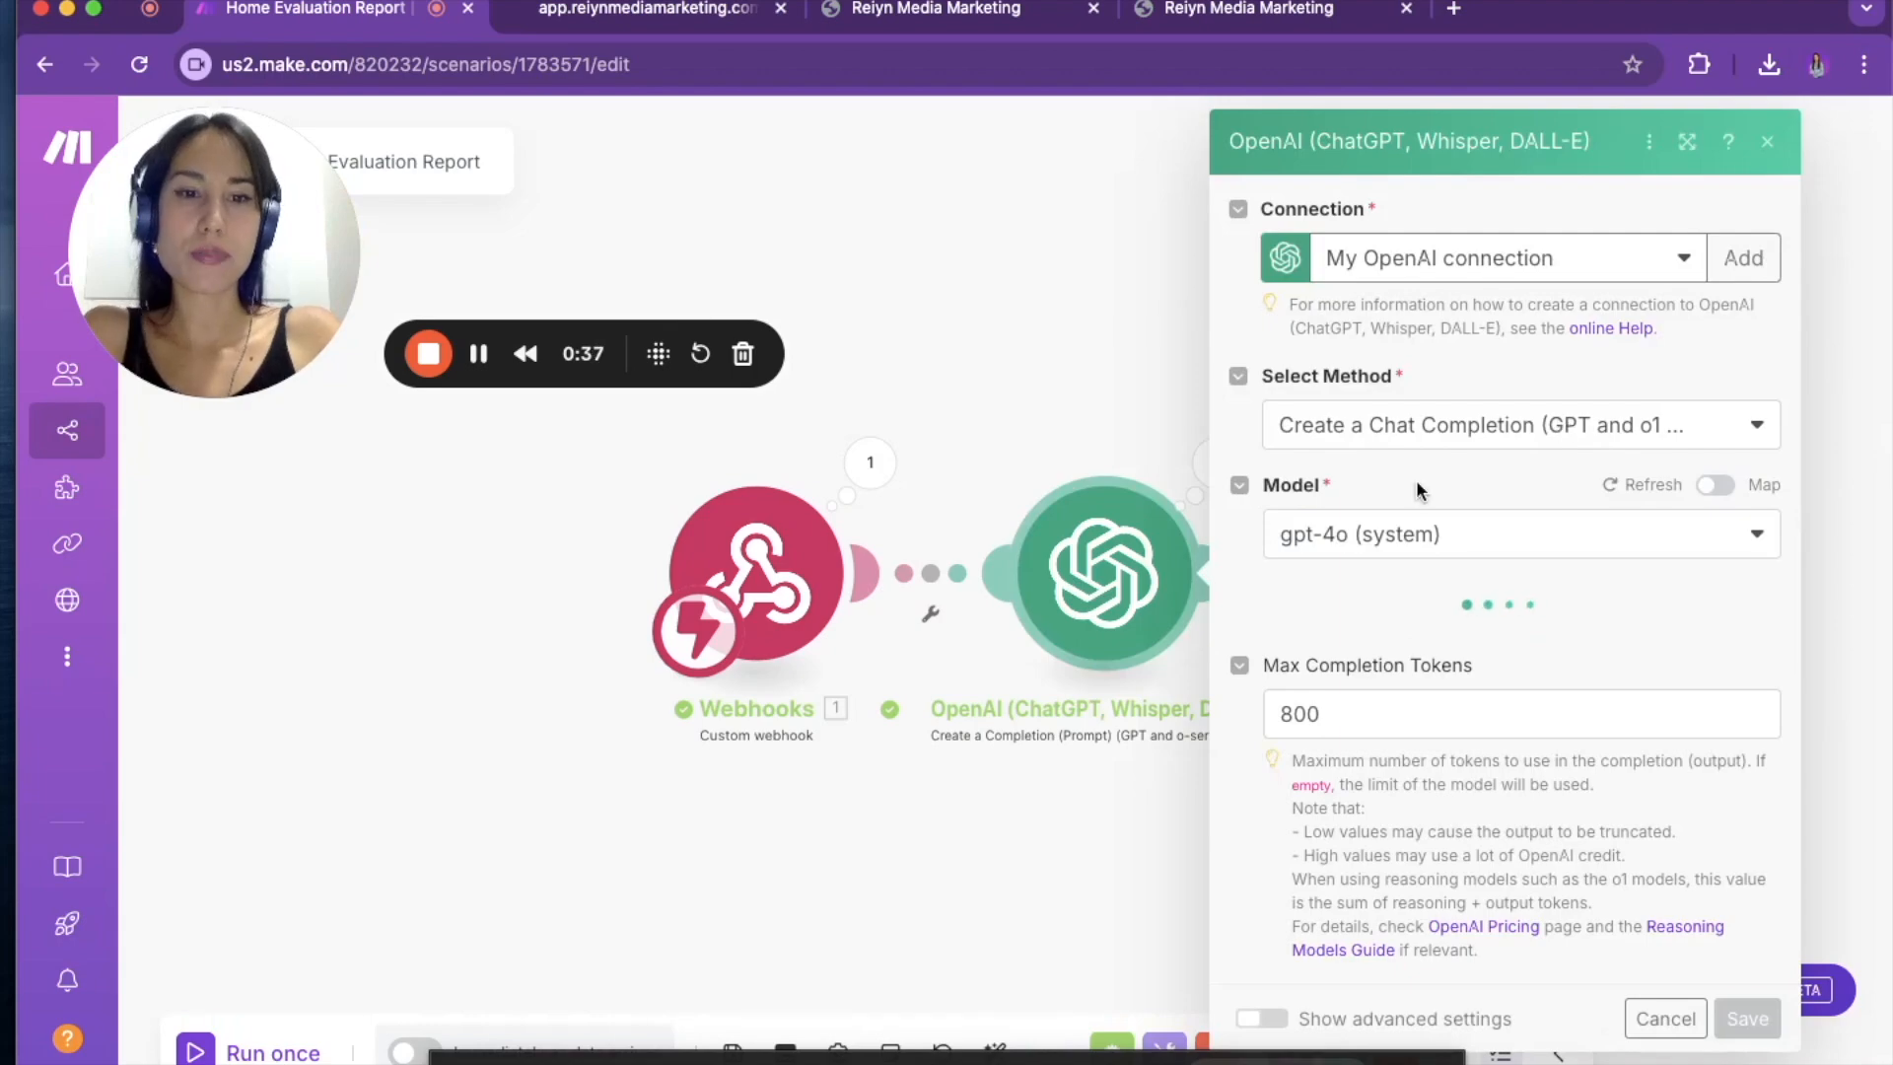
pyautogui.scroll(-2, 1432, 584)
pyautogui.scroll(-2, 1432, 580)
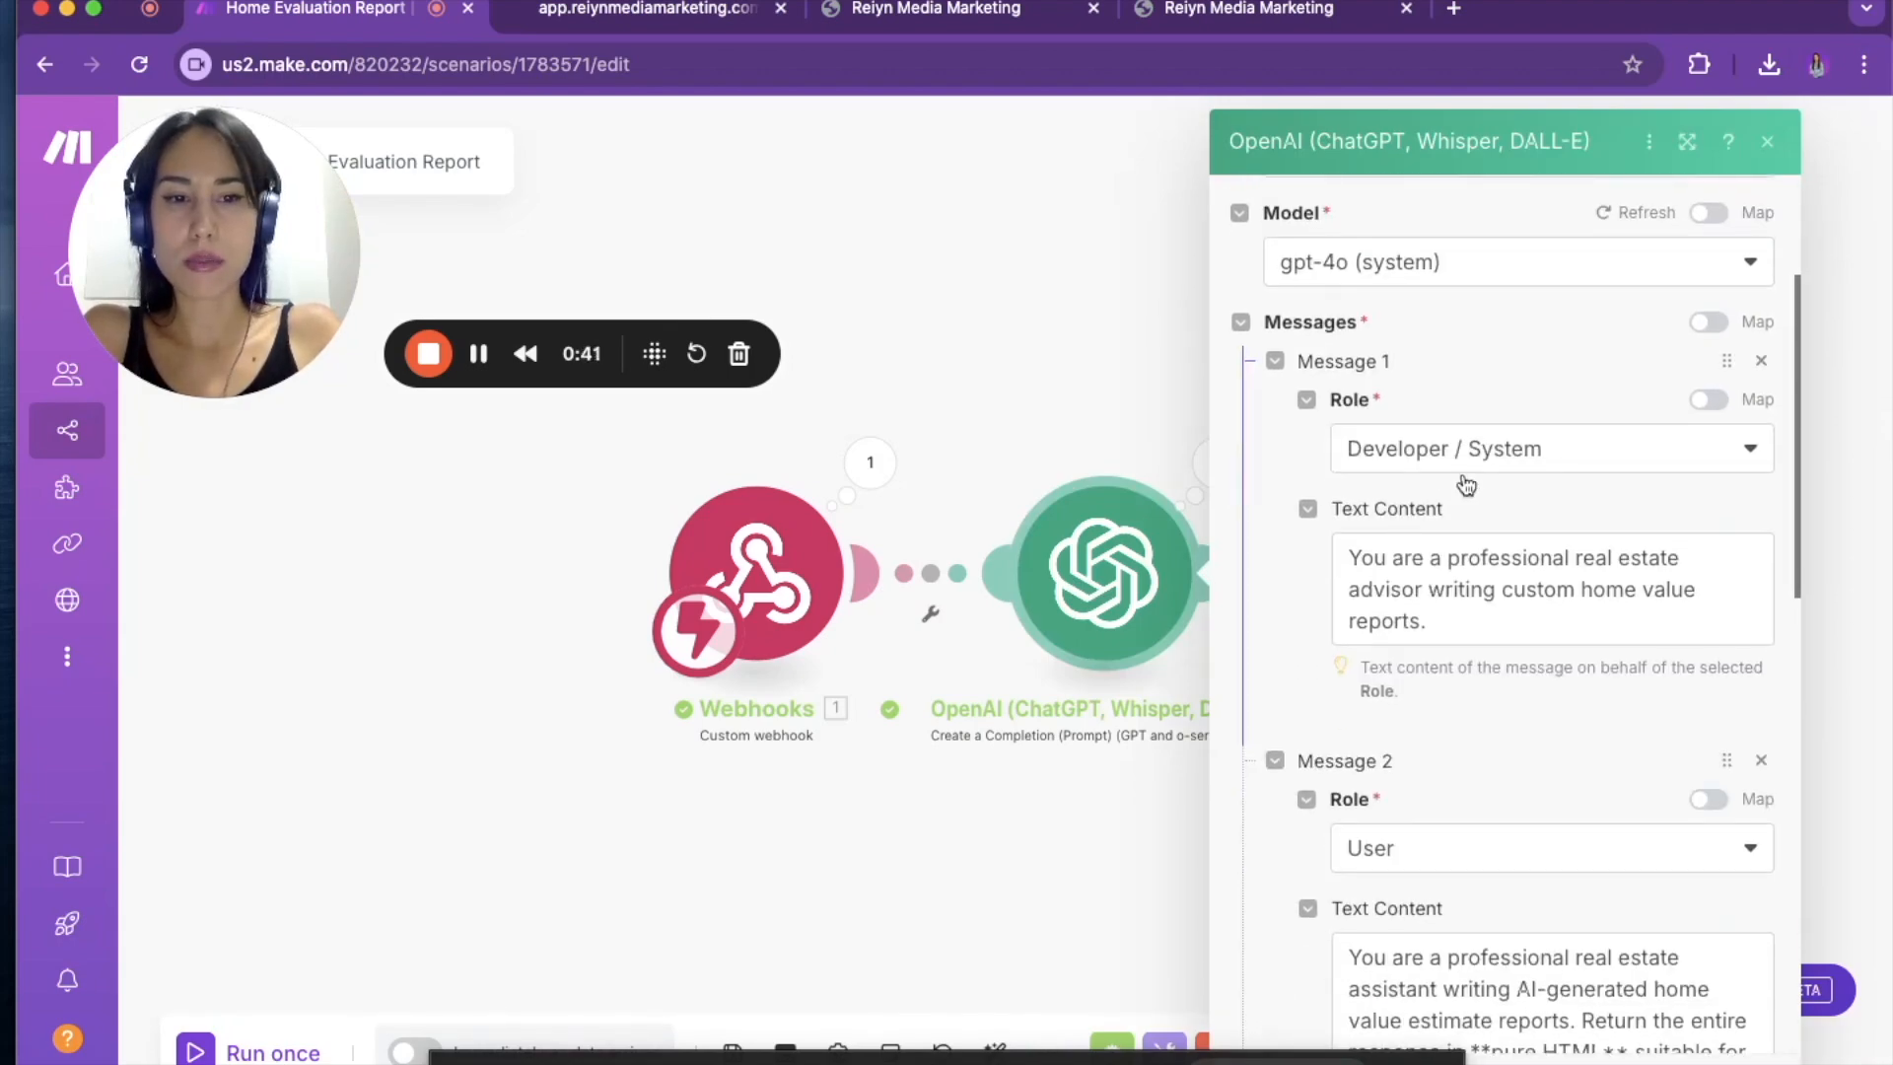
pyautogui.click(1446, 560)
pyautogui.click(1310, 138)
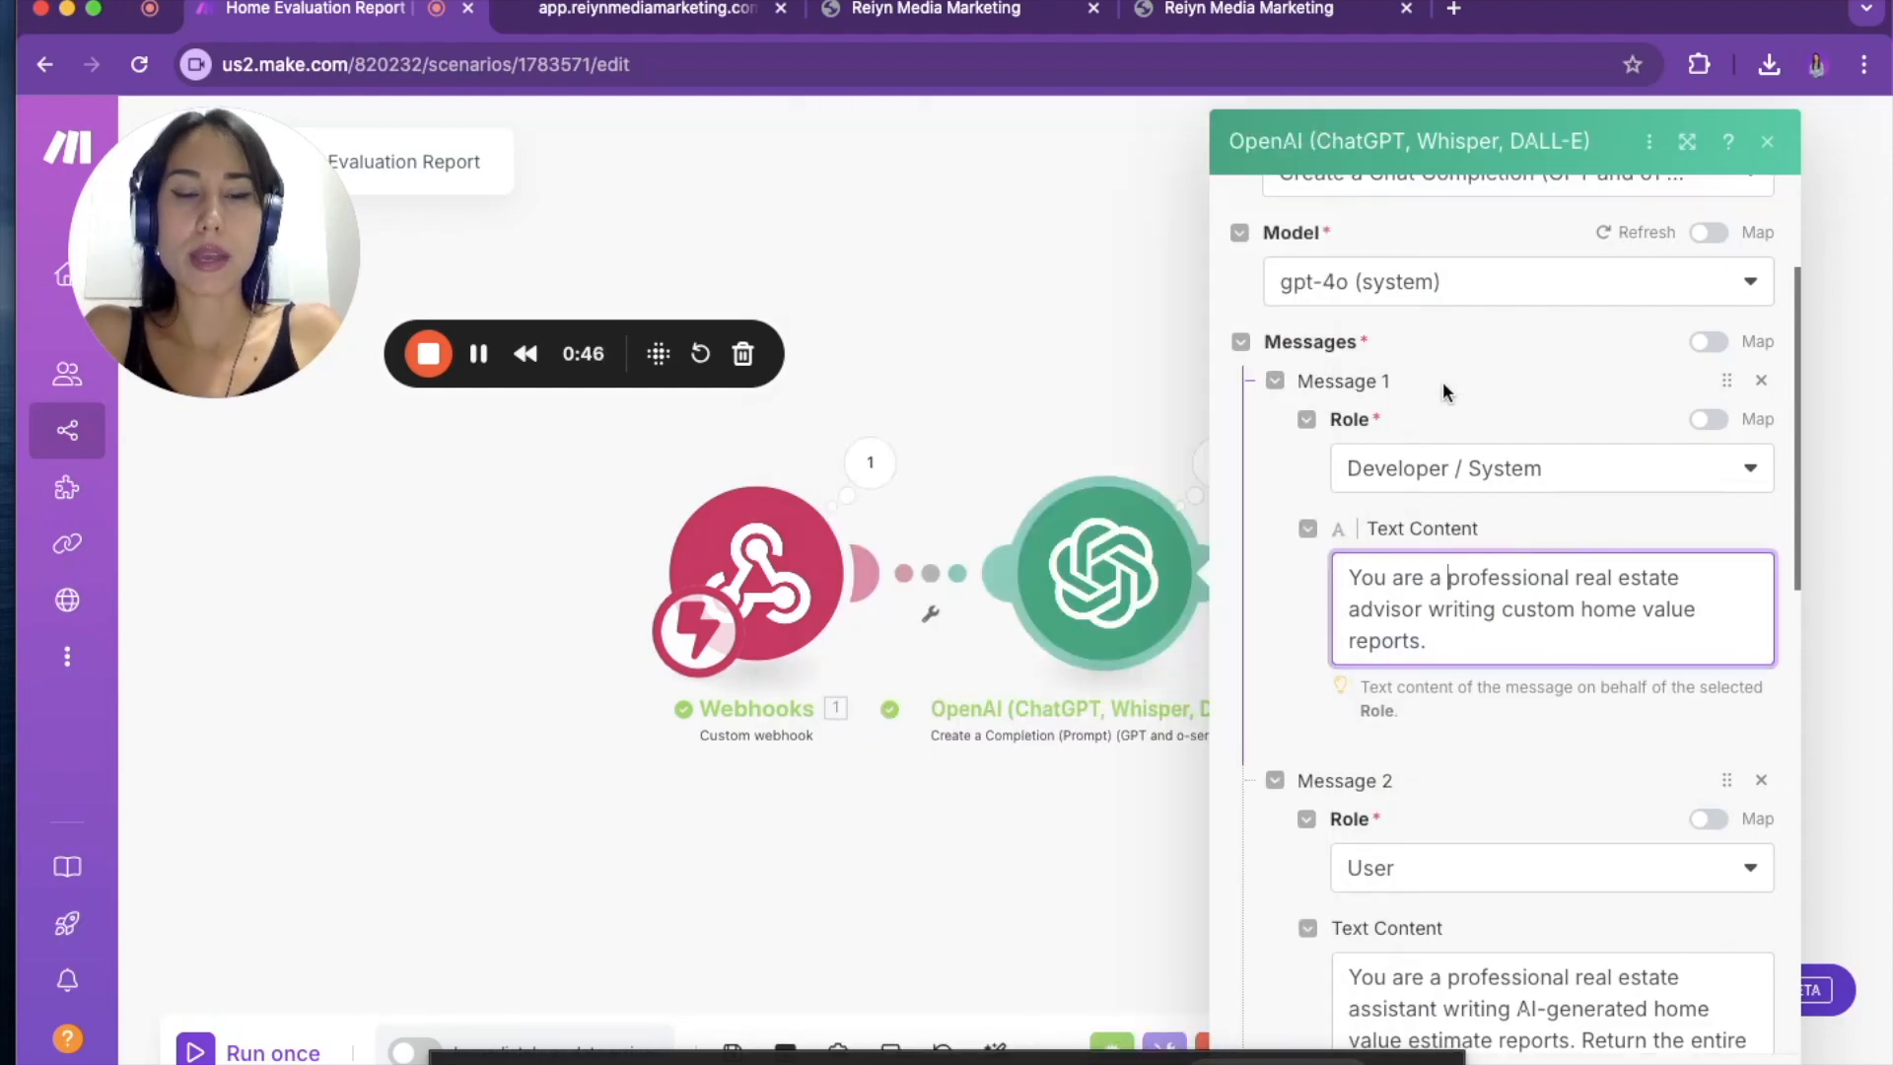
pyautogui.scroll(-1, 1441, 384)
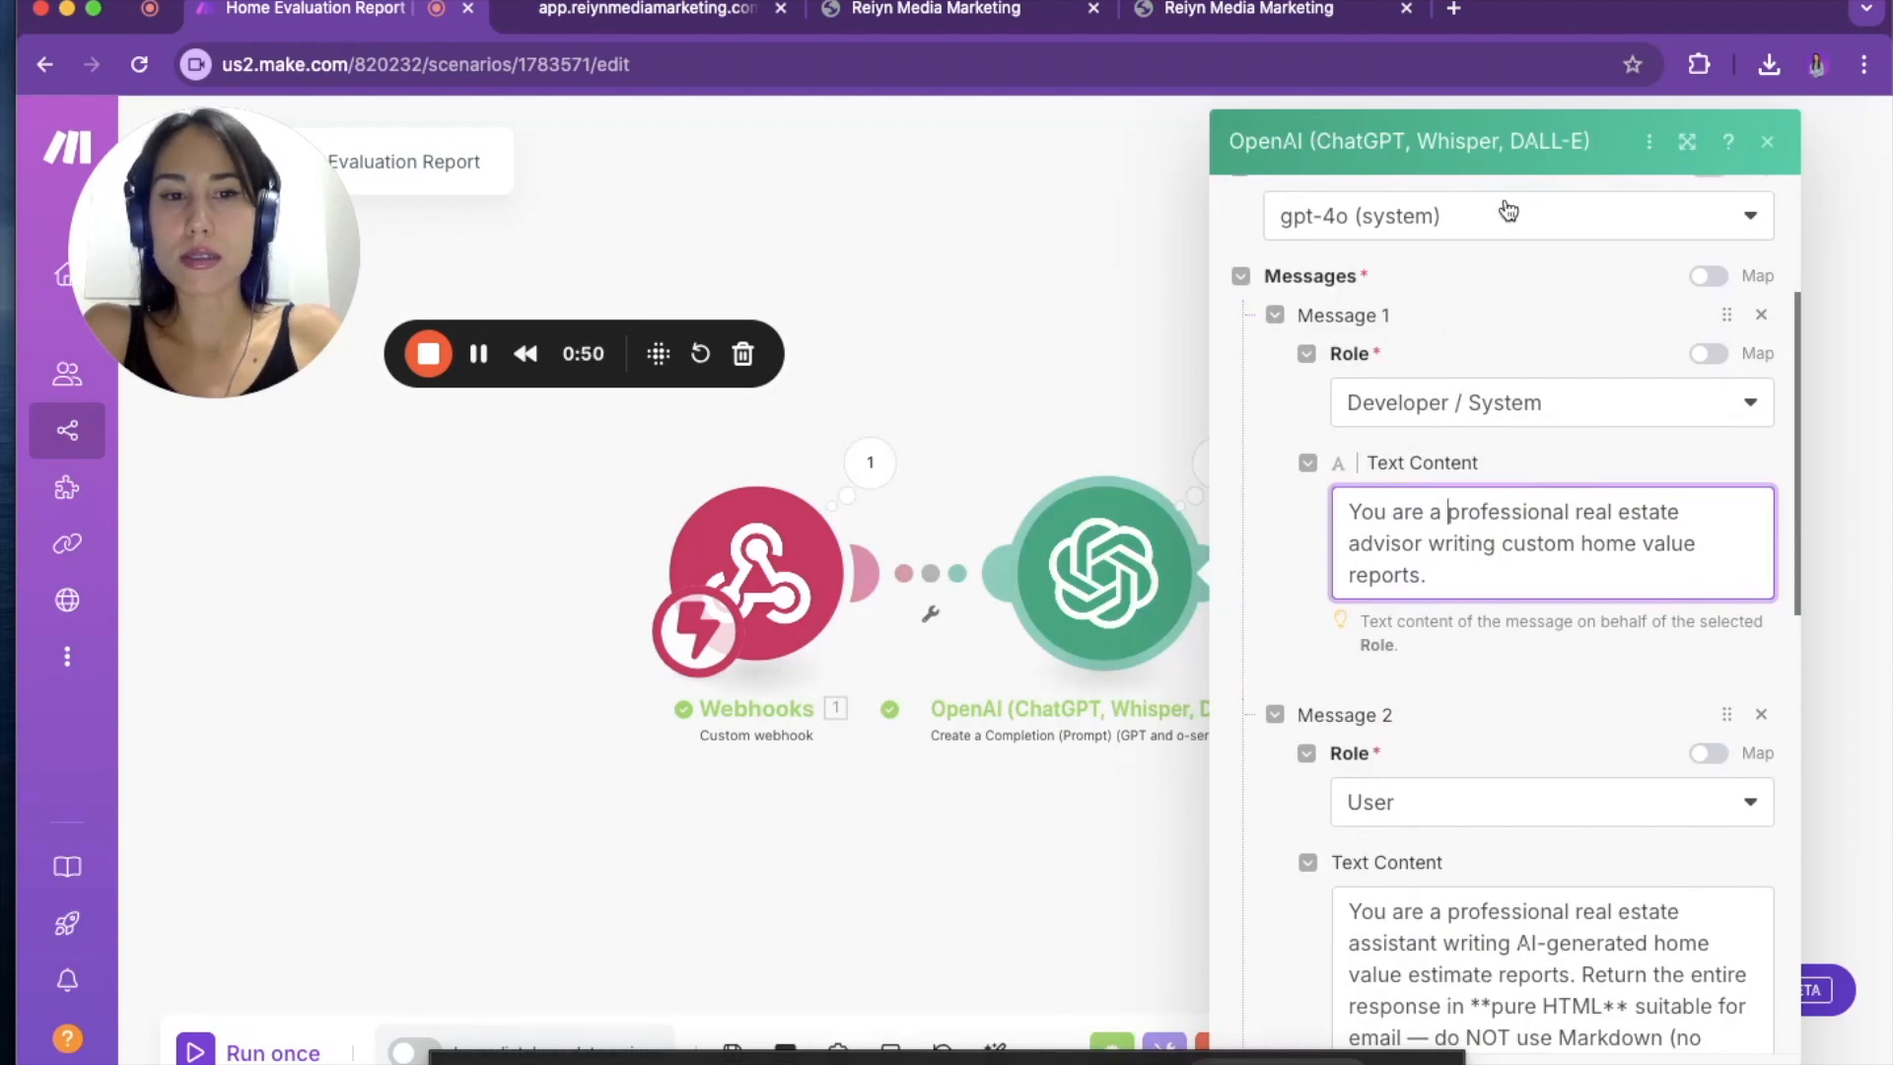
pyautogui.click(1440, 594)
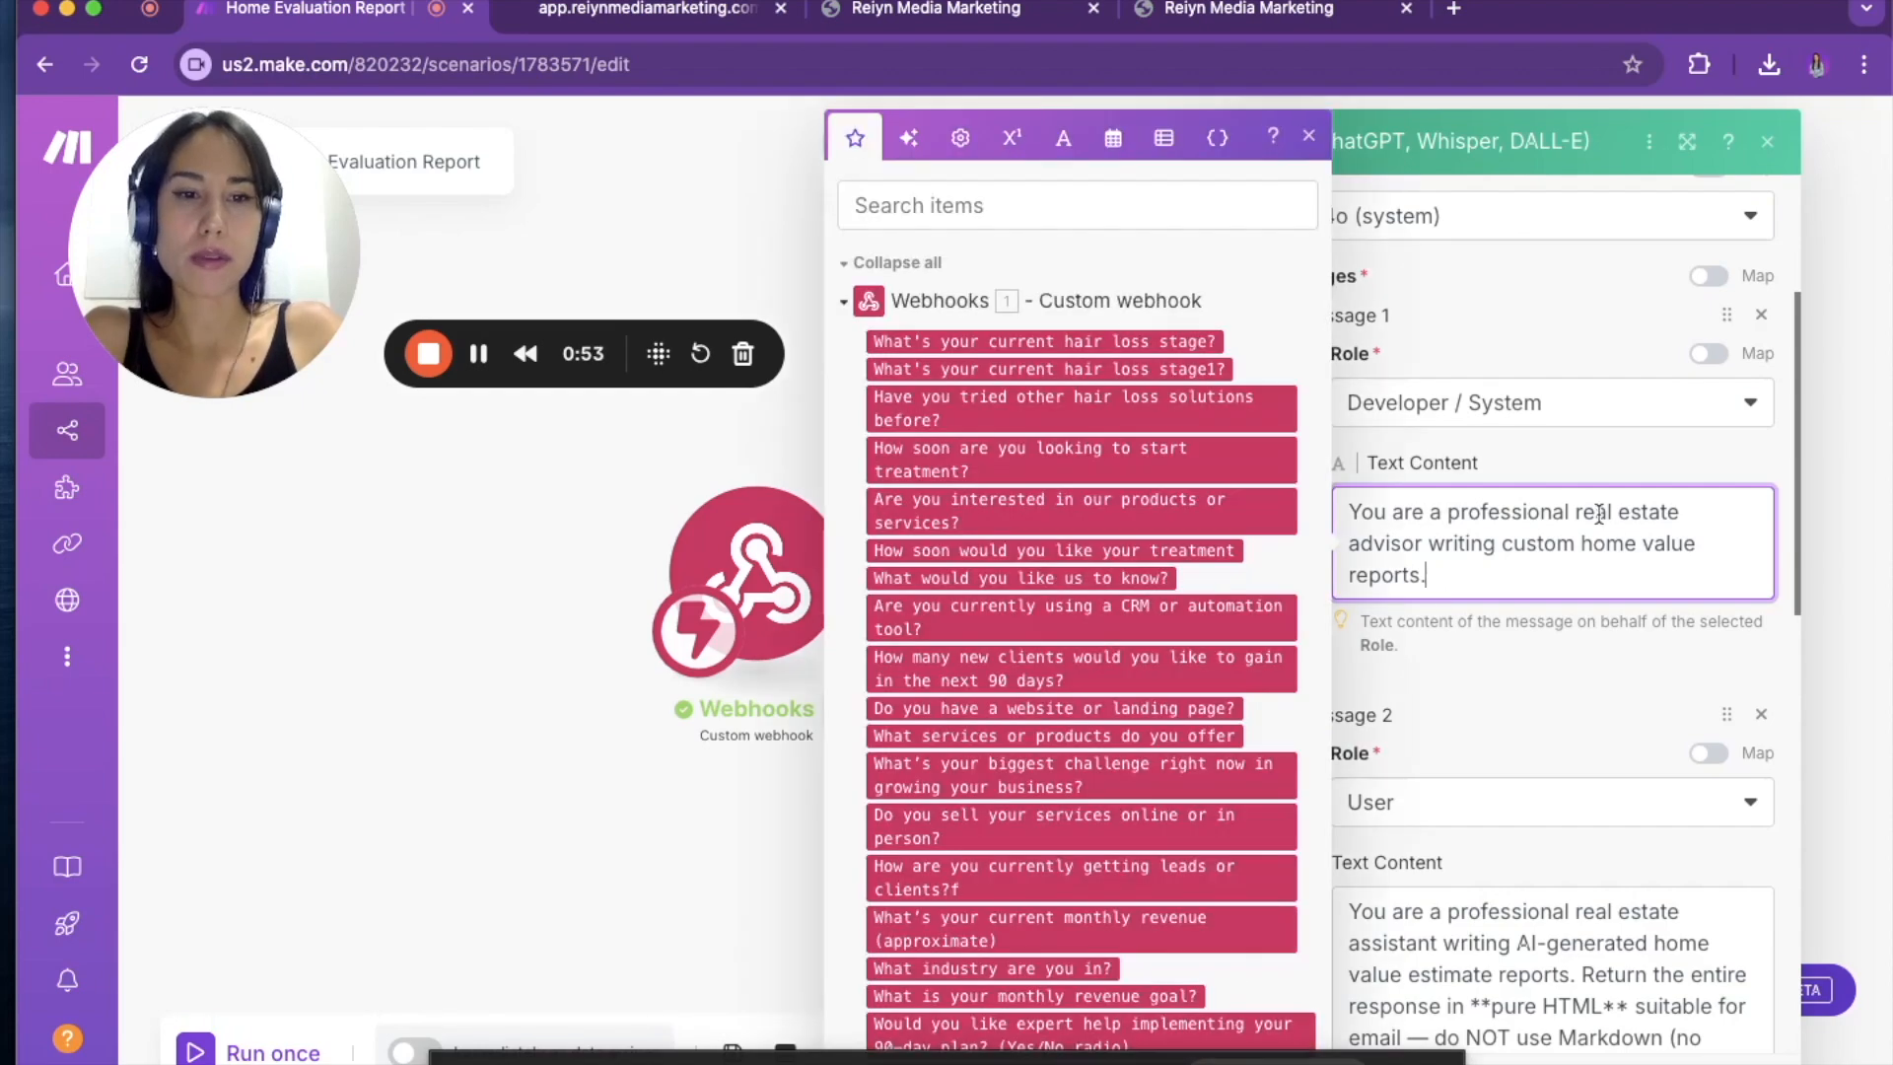
pyautogui.click(1306, 139)
# - Read the User prompt's opening instructions on HTML formatting and emoji section headings in Message 2
pyautogui.scroll(-3, 1511, 583)
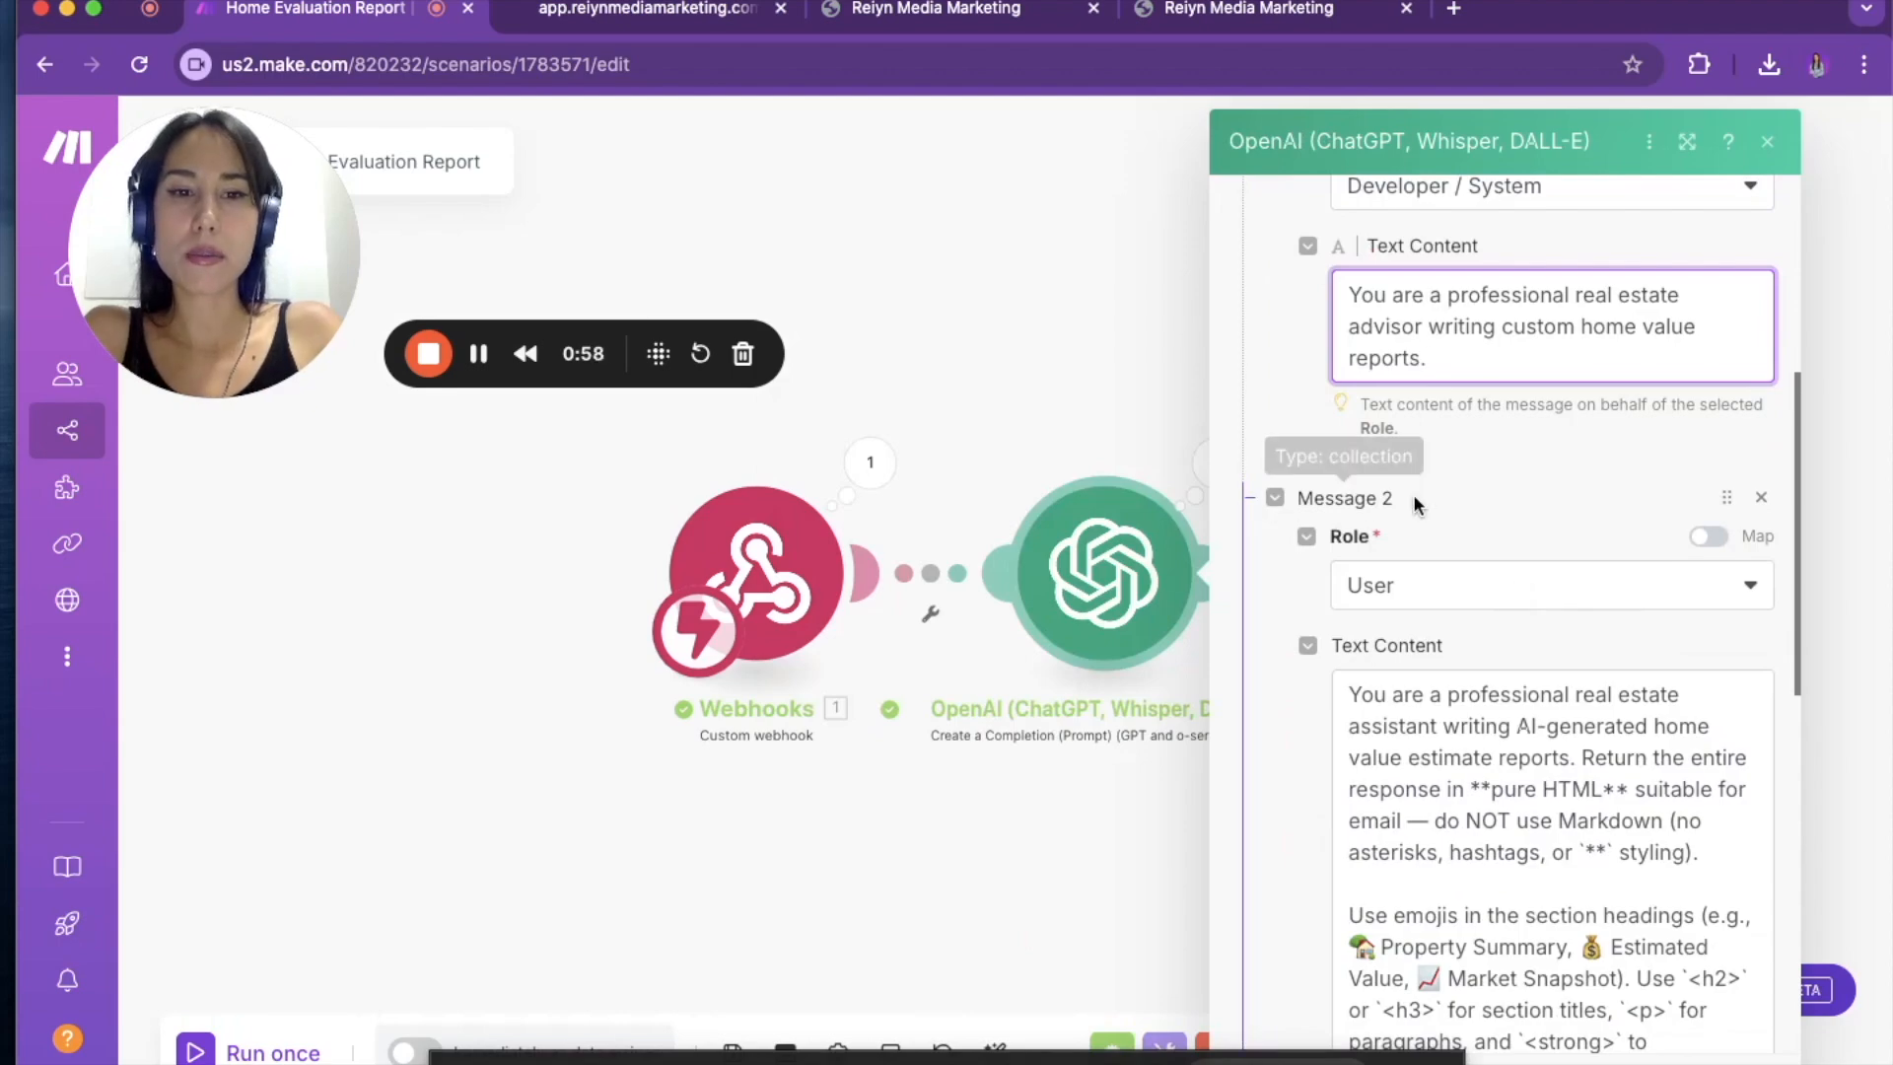
pyautogui.scroll(-2, 1433, 494)
pyautogui.scroll(-1, 1433, 494)
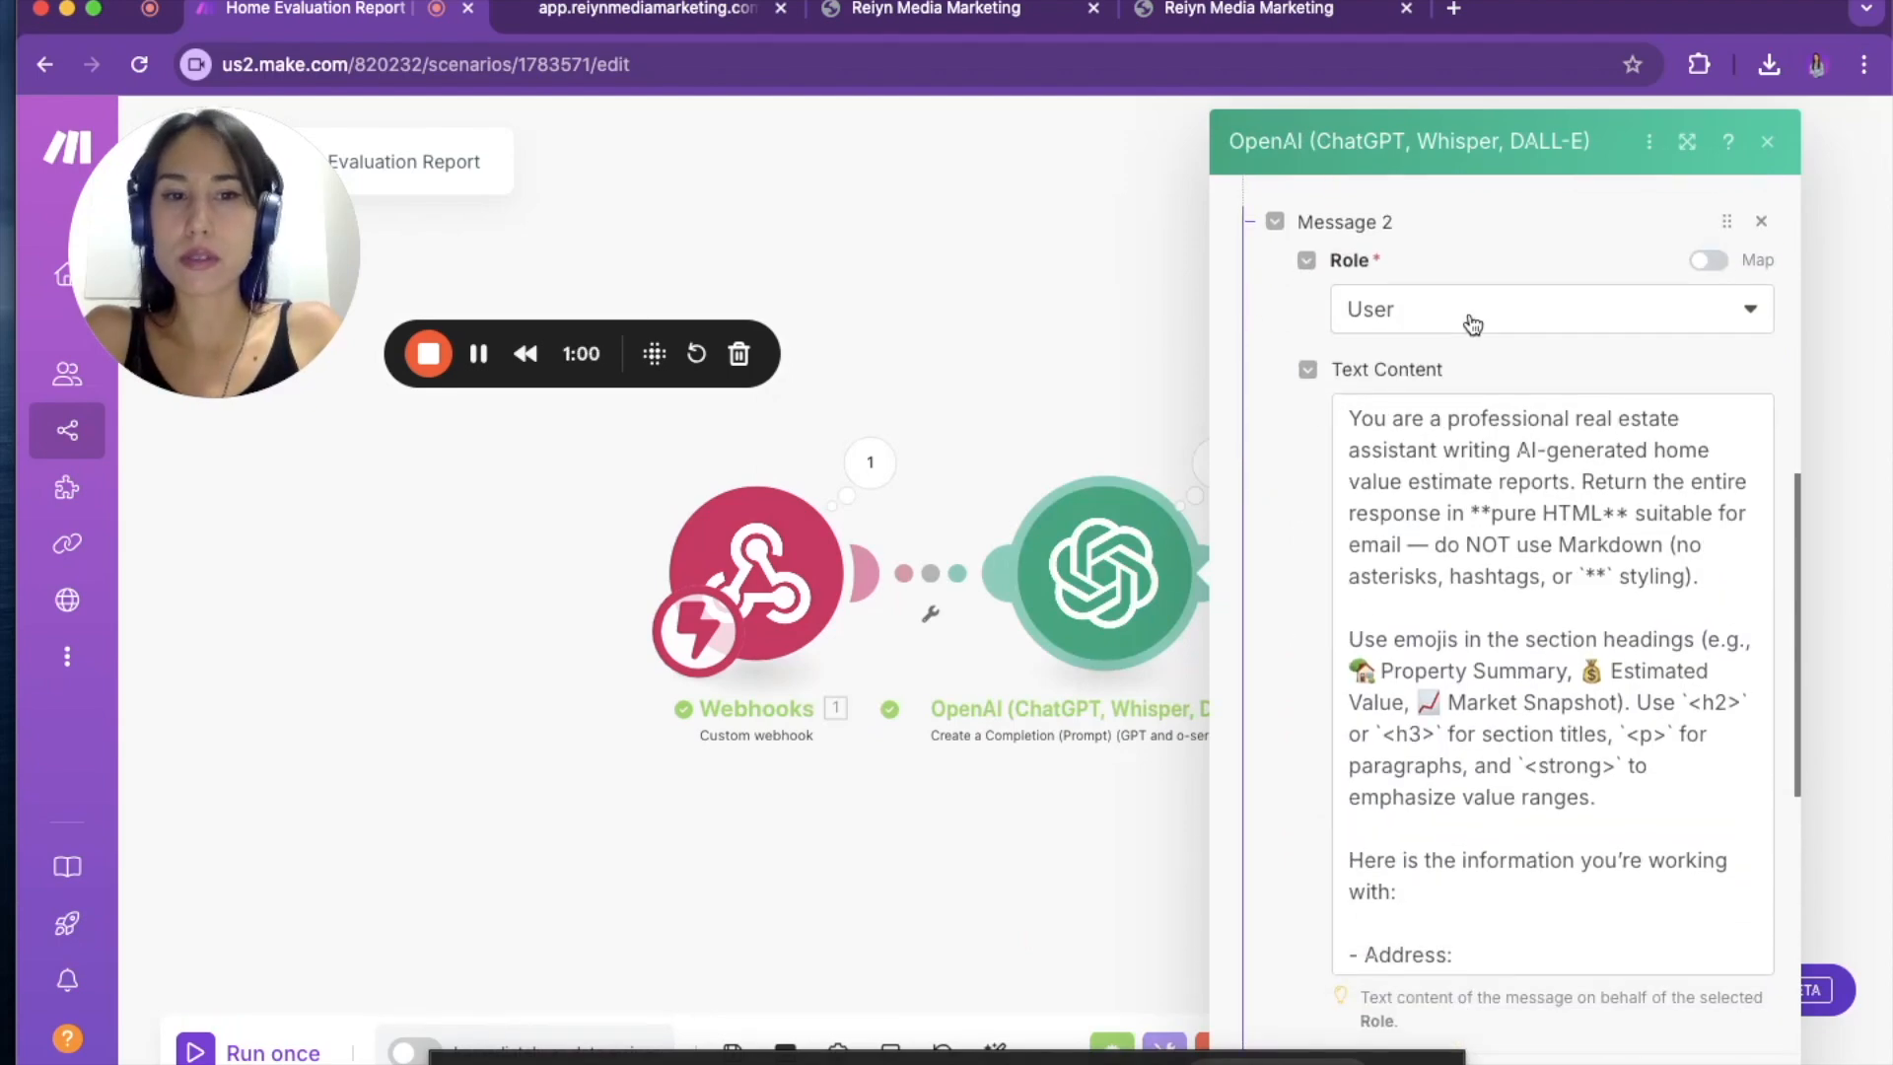
pyautogui.click(1417, 496)
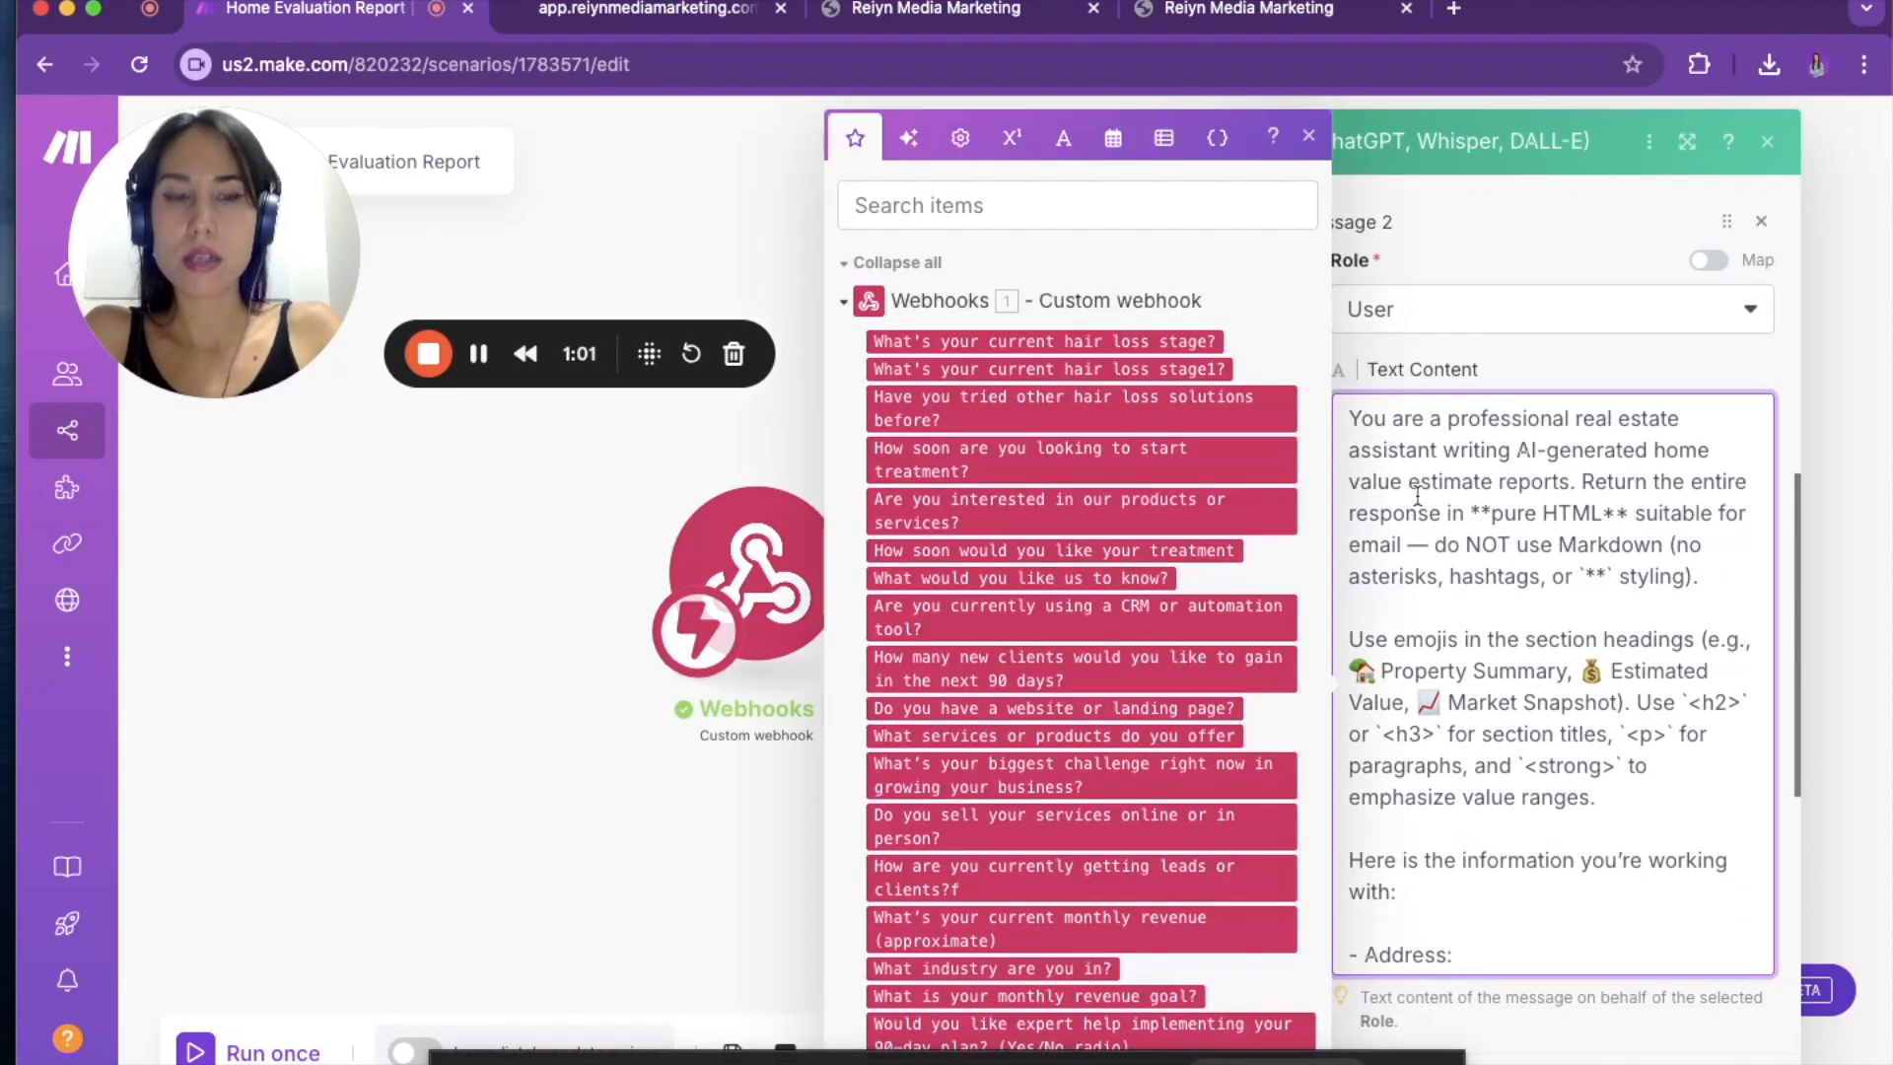
pyautogui.click(1310, 136)
pyautogui.click(1475, 576)
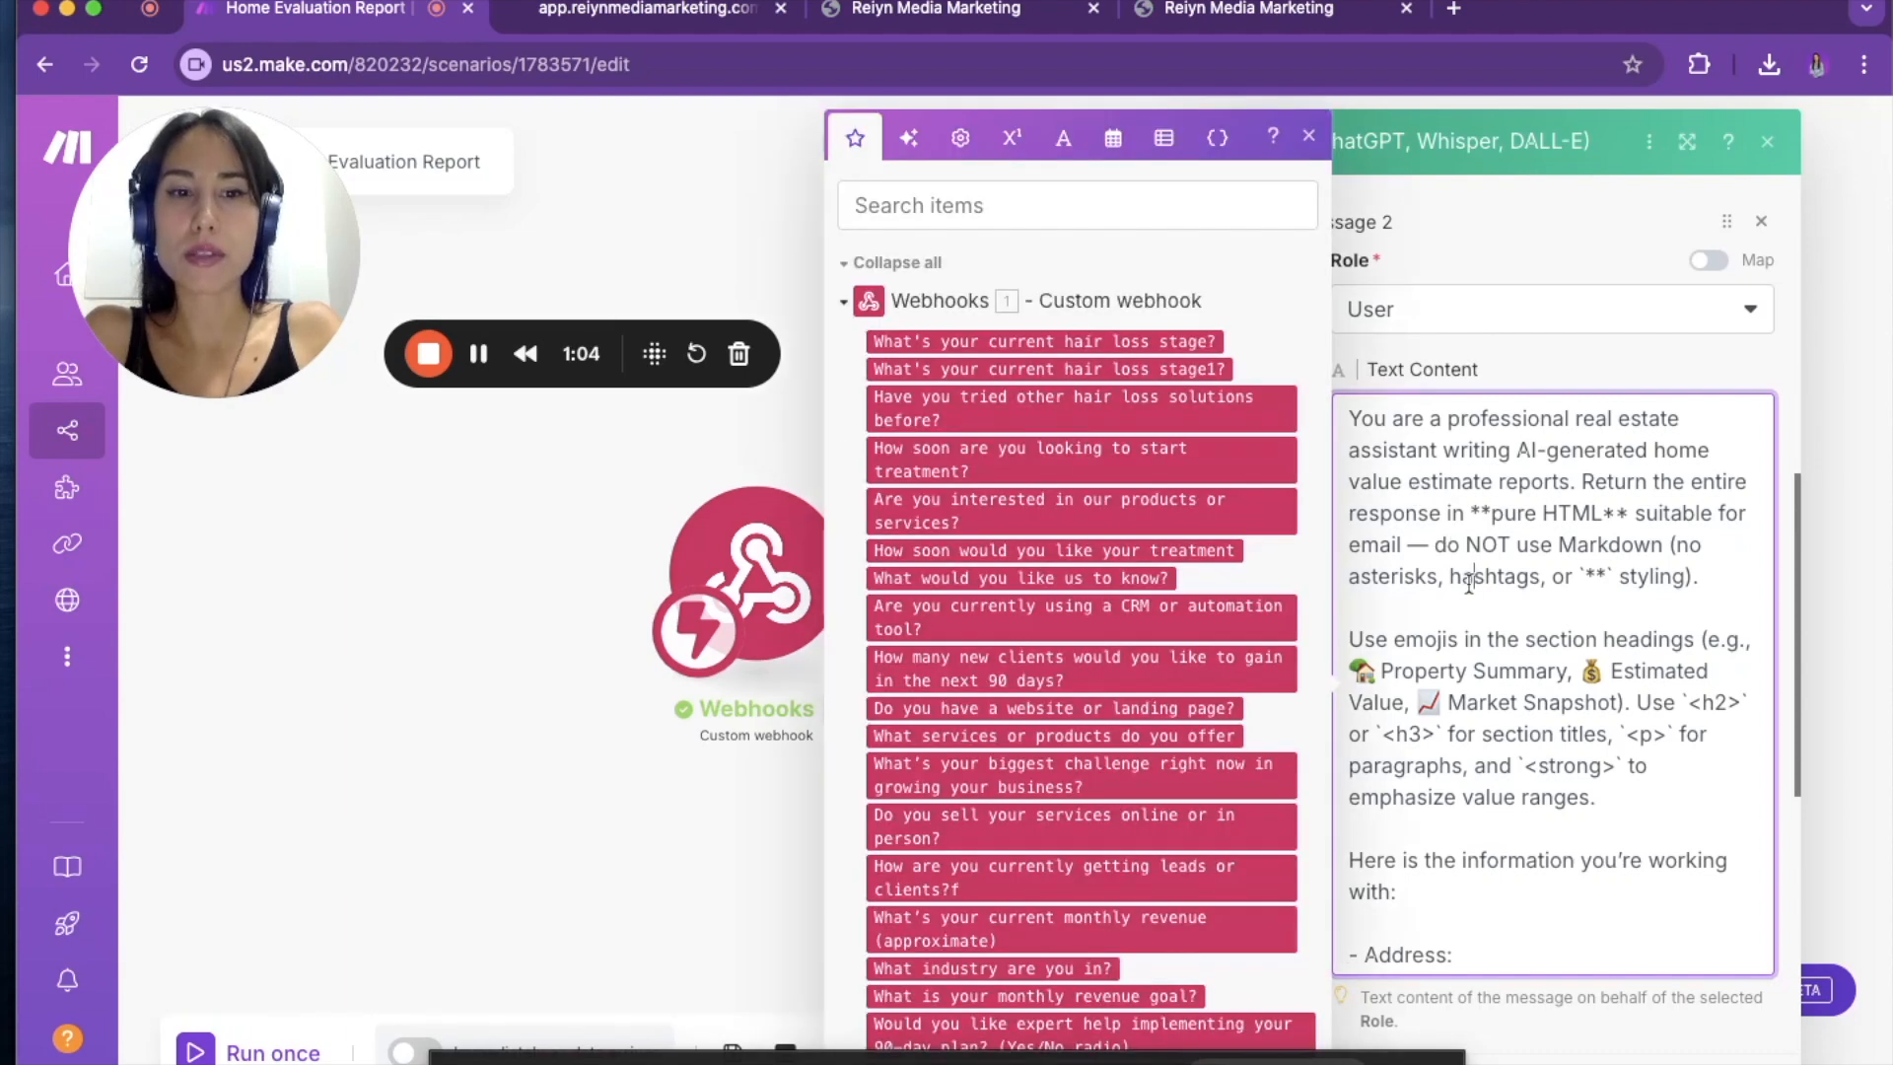
pyautogui.click(1309, 137)
pyautogui.scroll(-2, 1589, 612)
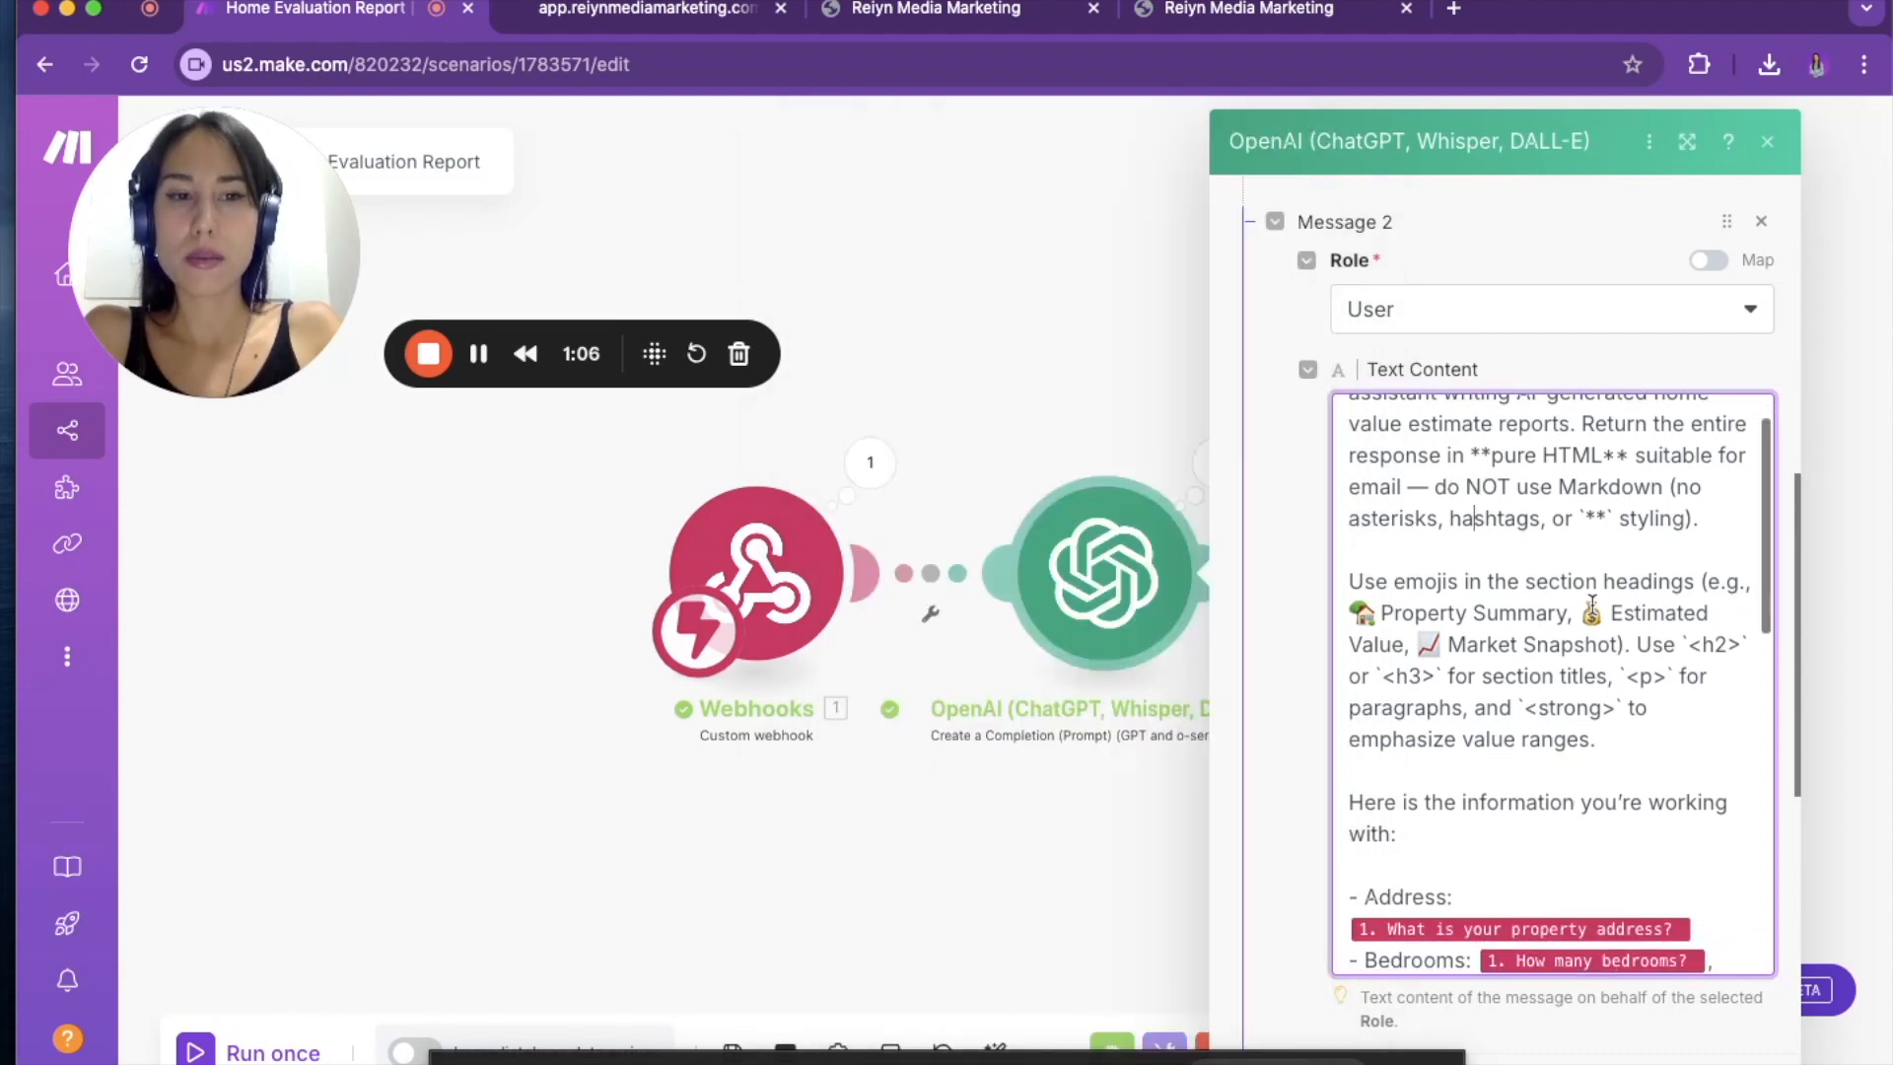
pyautogui.scroll(1, 1589, 608)
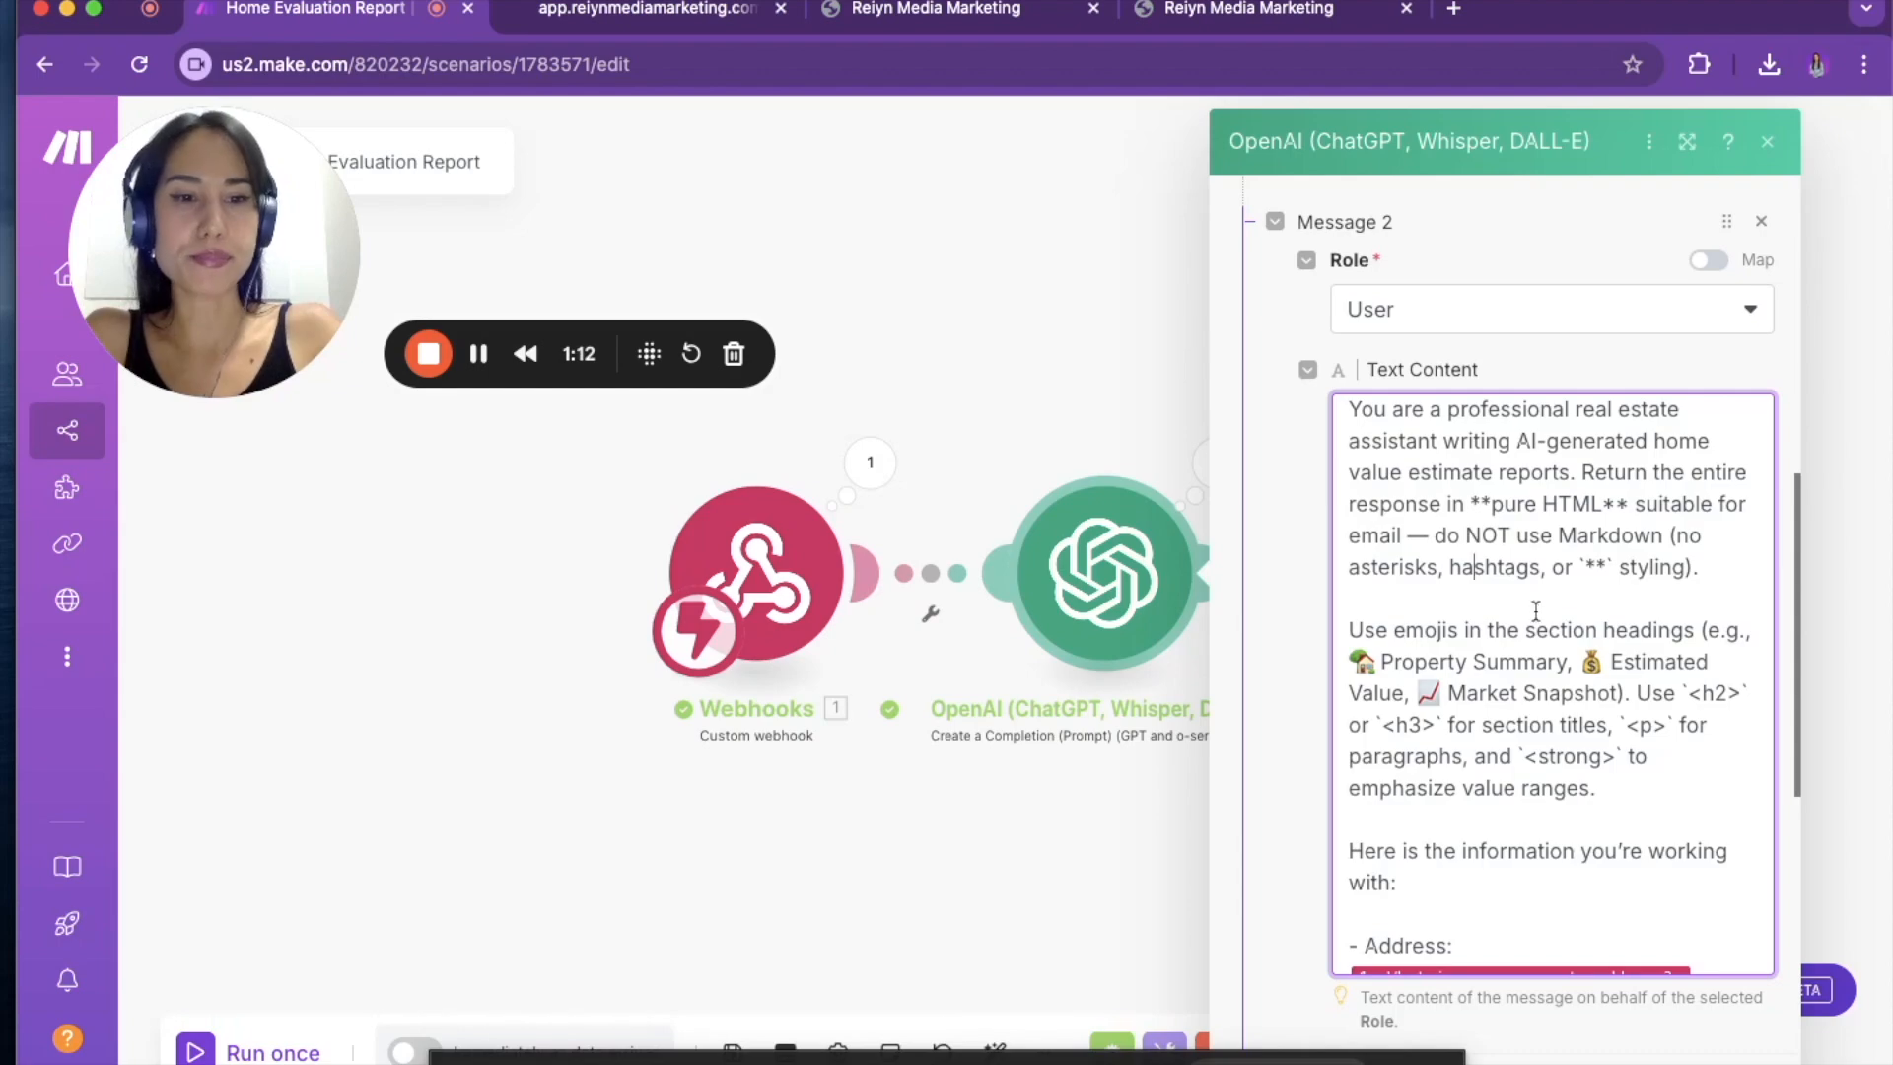
# - Examine the survey fields mapped in the Message 2 prompt, the report sections it requests and its closing instruction
pyautogui.scroll(-5, 1529, 645)
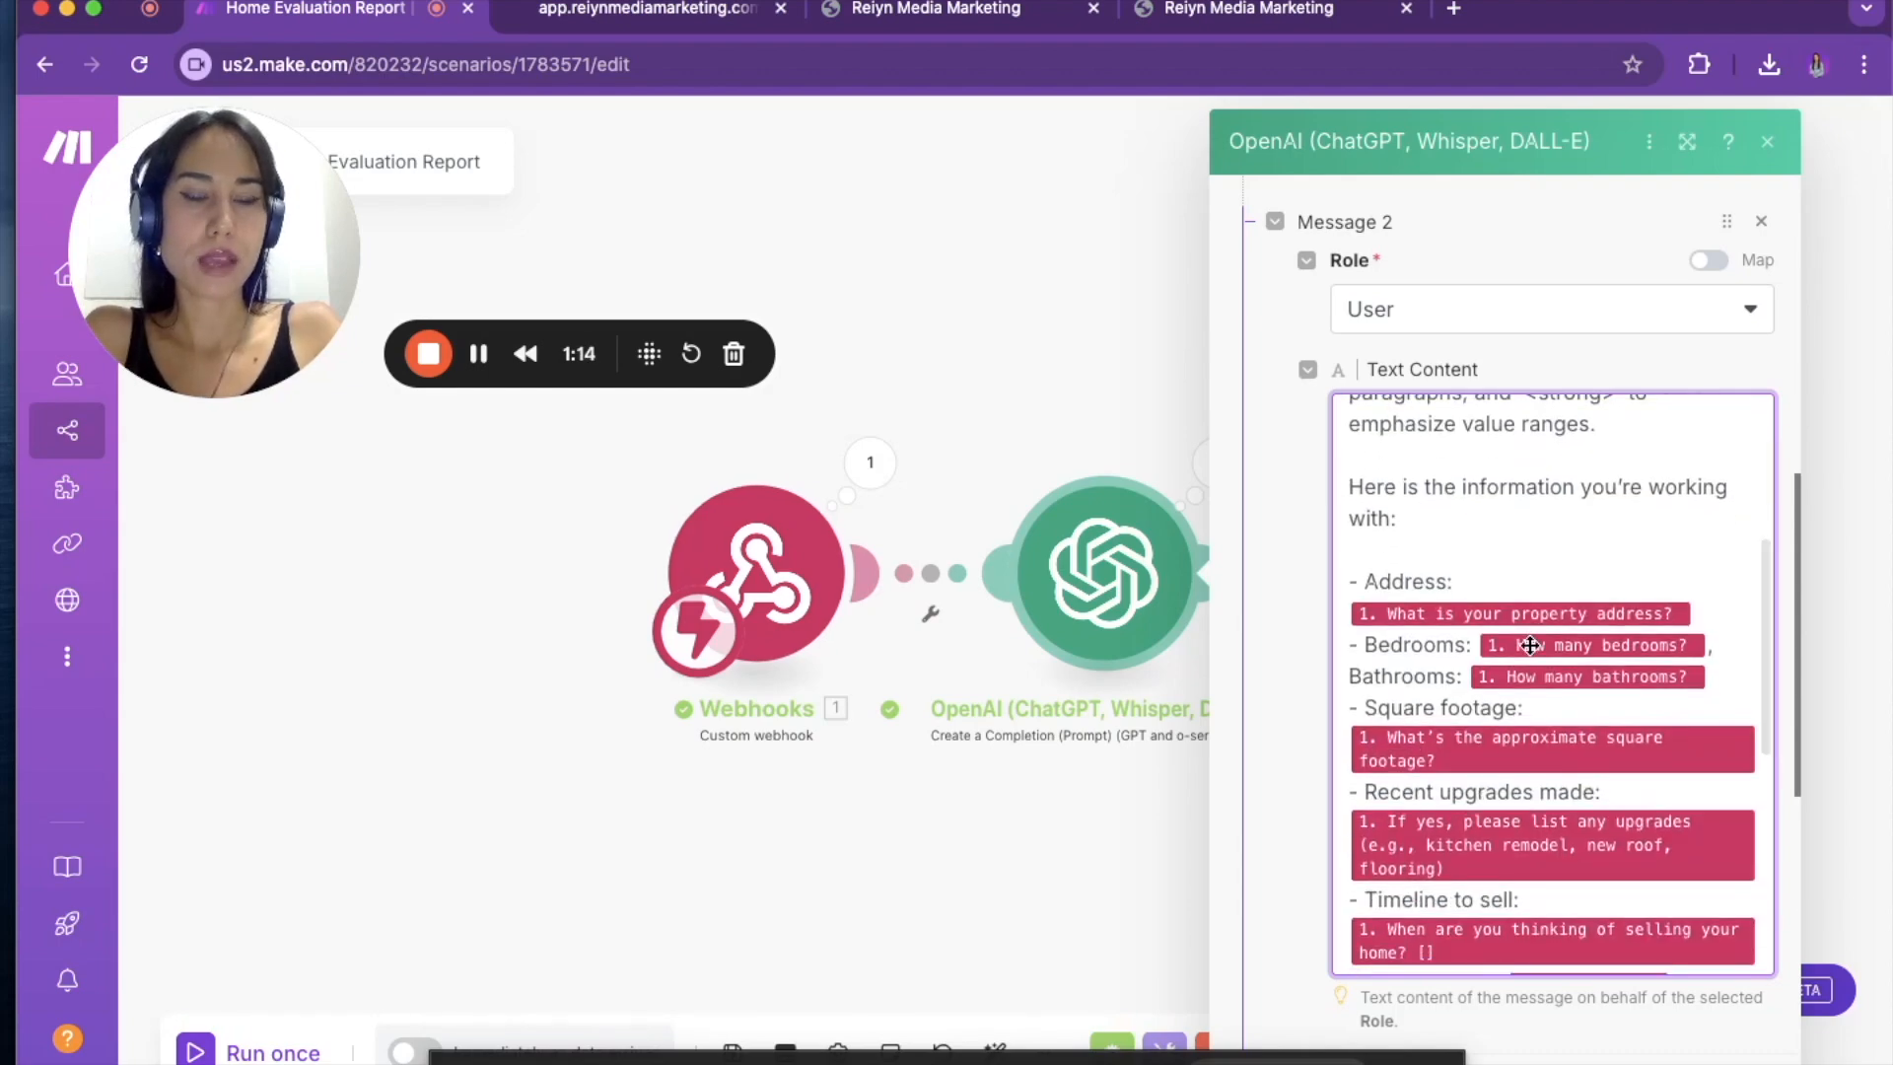
pyautogui.scroll(-2, 1529, 591)
pyautogui.scroll(1, 1524, 523)
pyautogui.scroll(-3, 1514, 480)
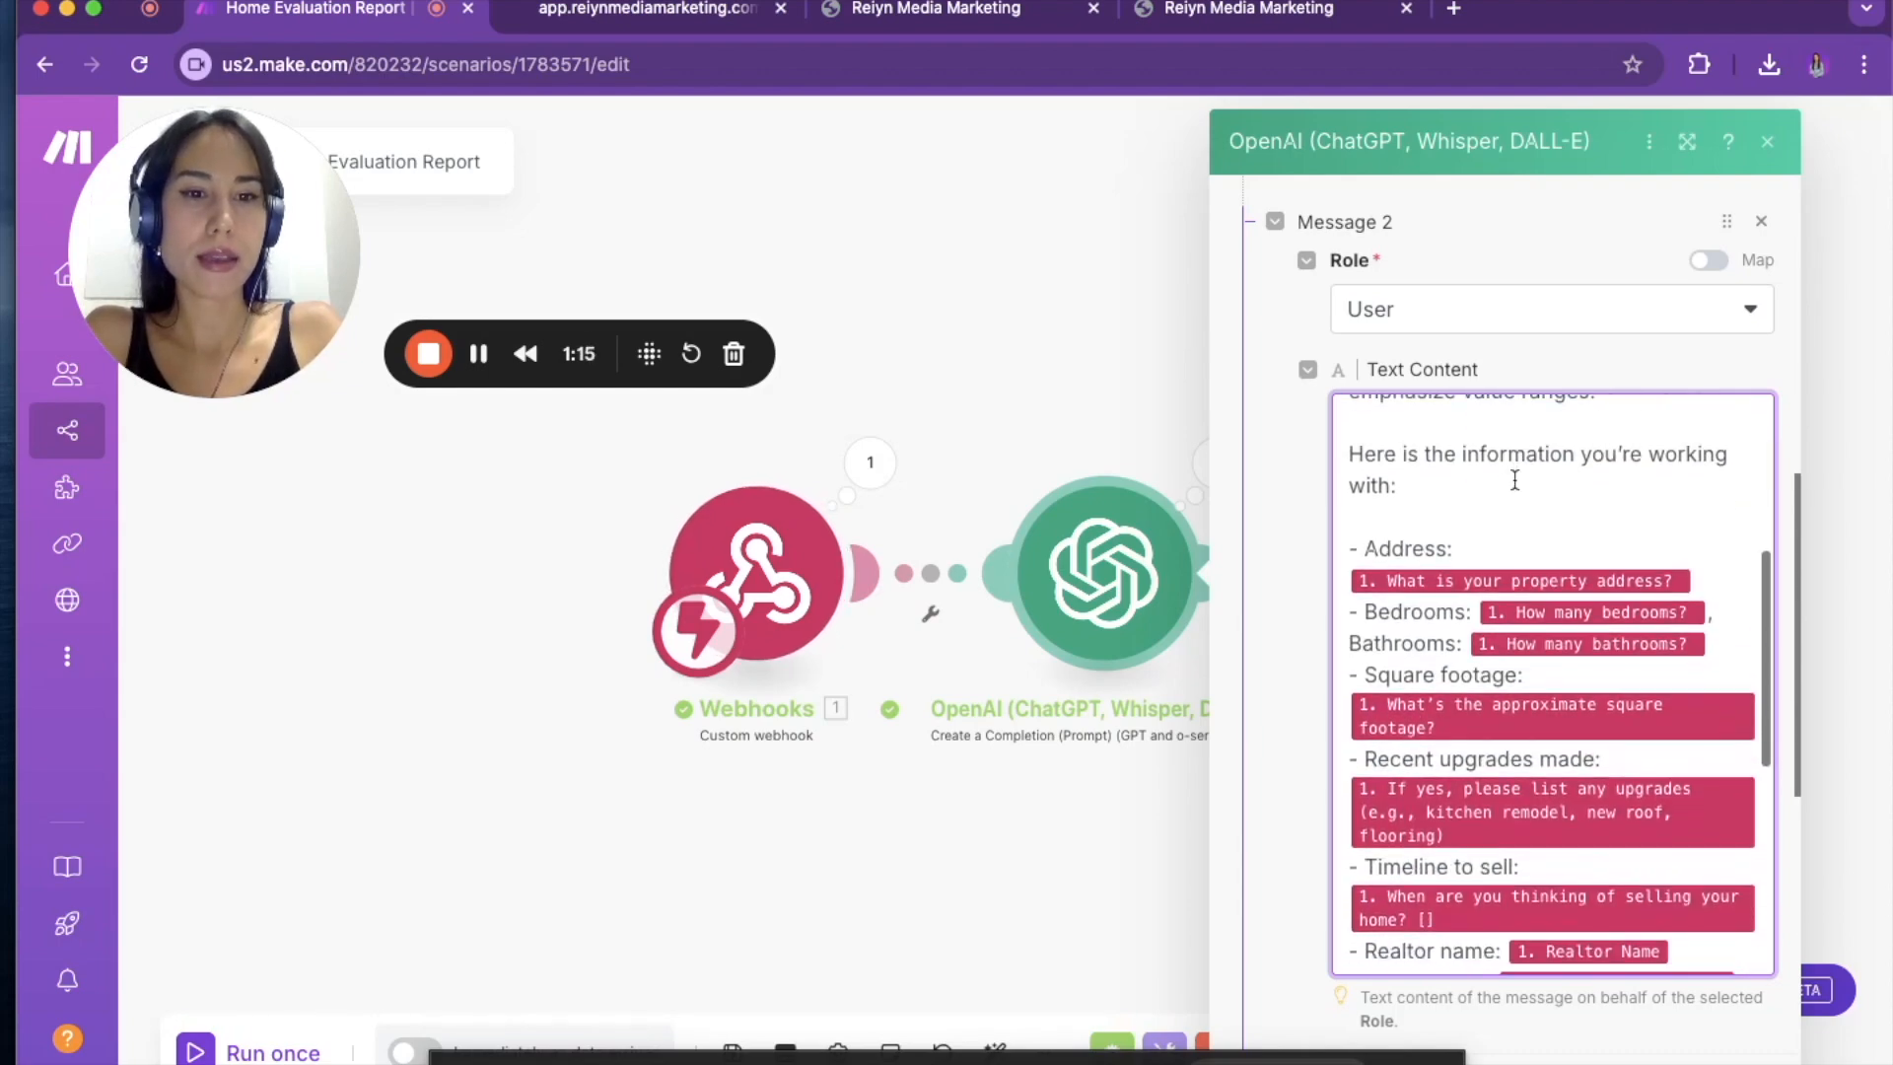
pyautogui.scroll(-3, 1501, 591)
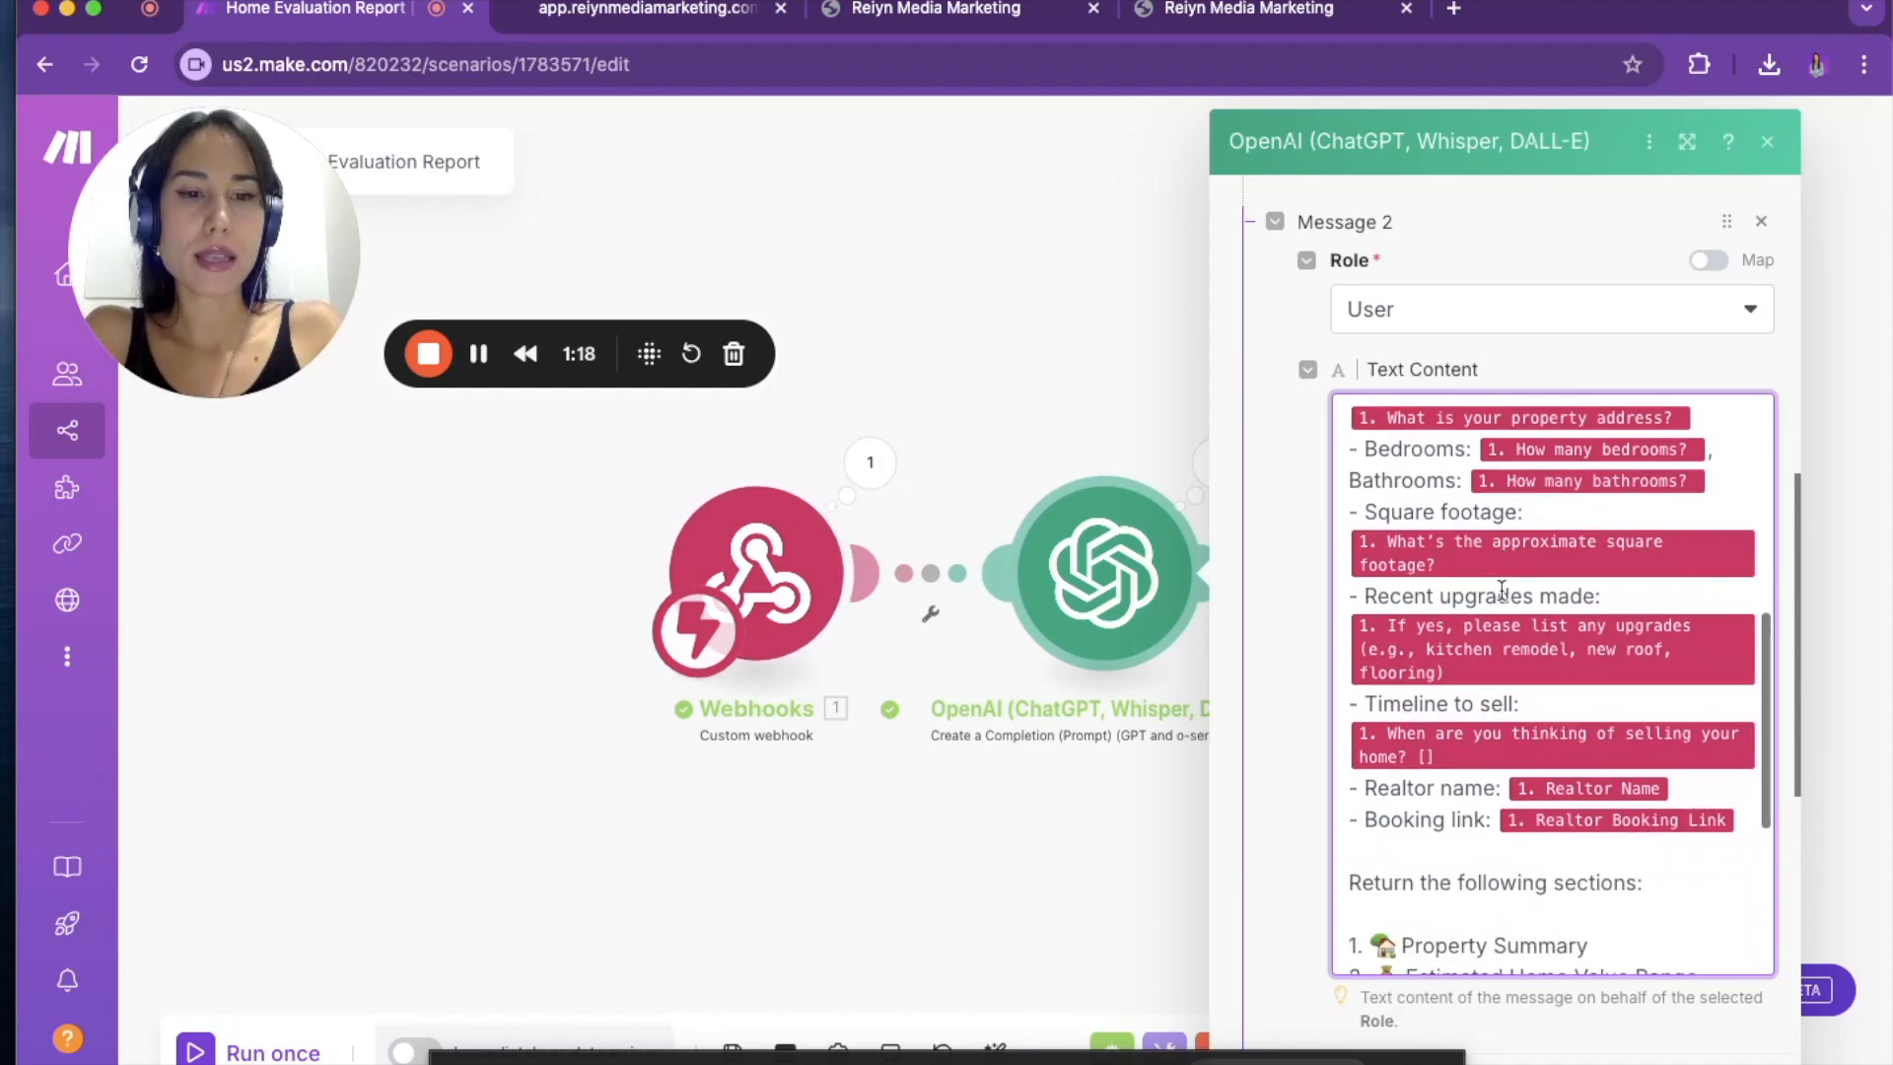
pyautogui.scroll(-2, 1461, 746)
pyautogui.scroll(-4, 1469, 730)
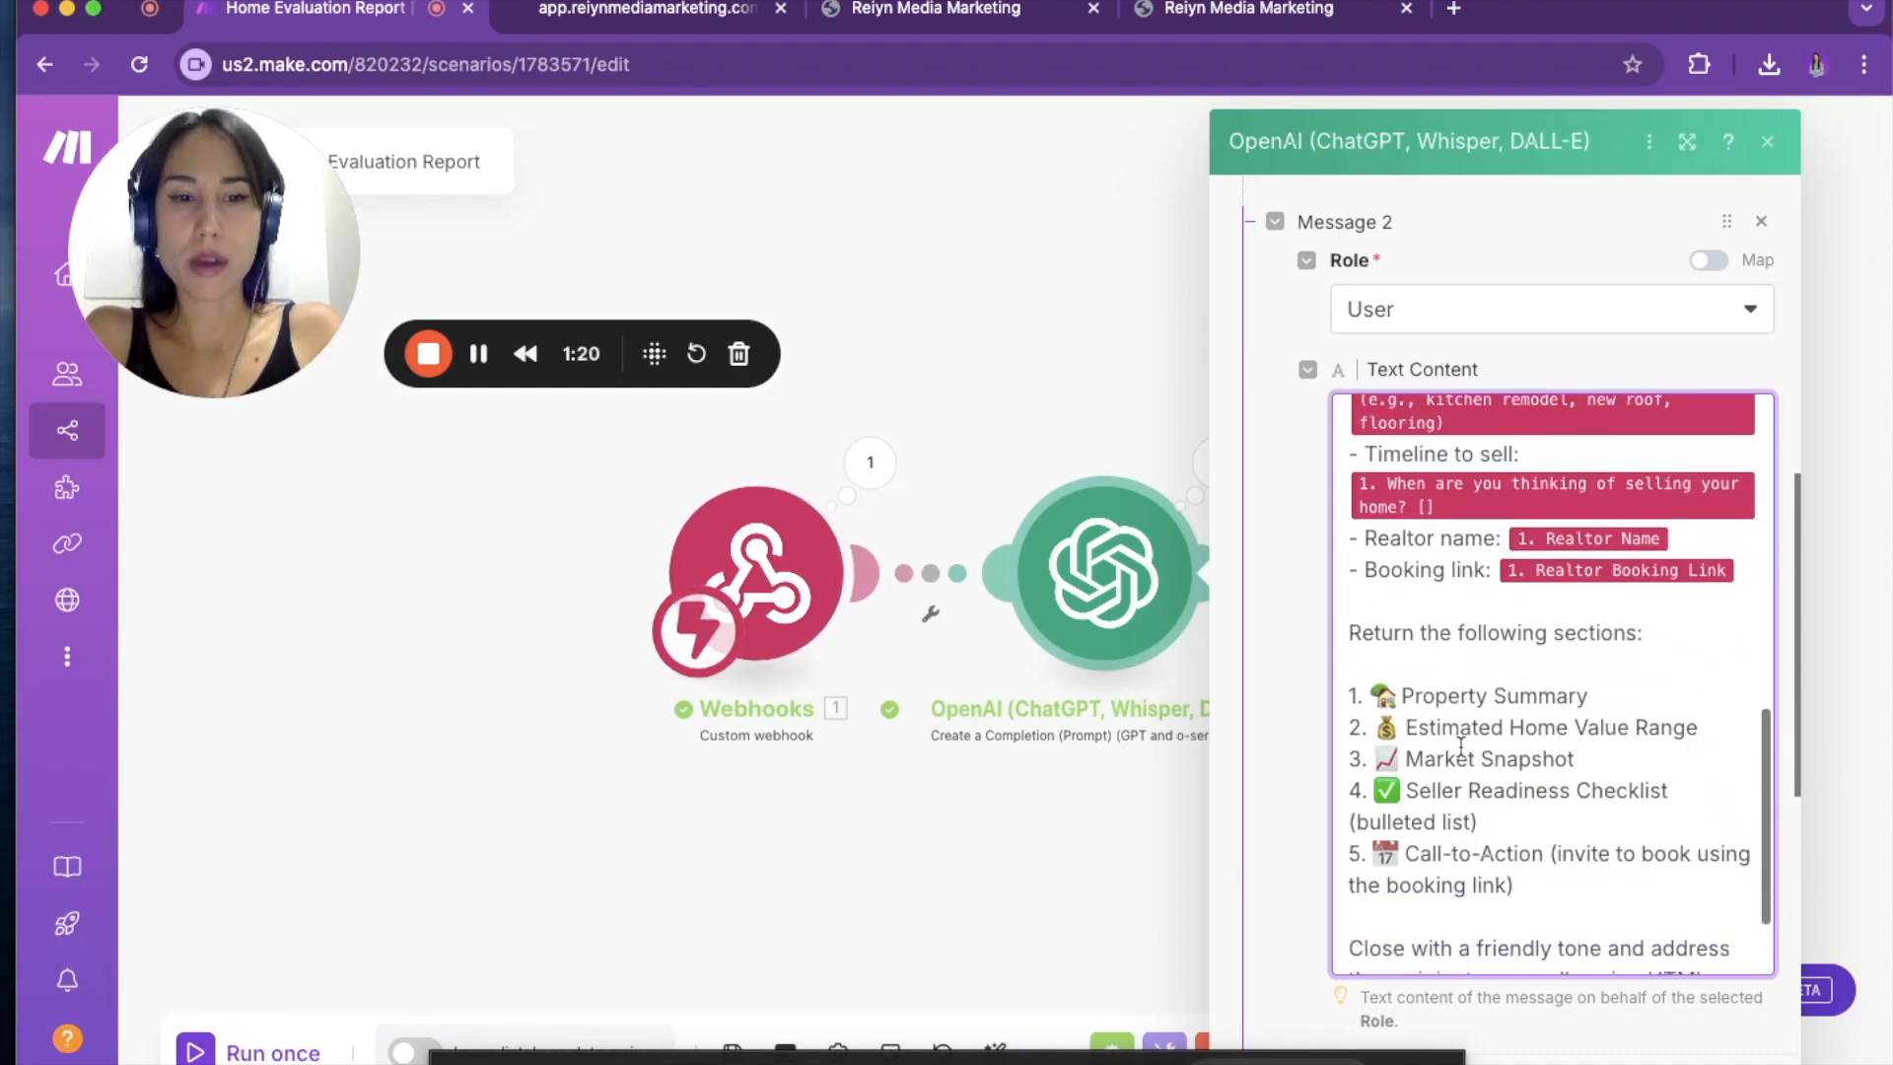
pyautogui.scroll(-1, 1495, 660)
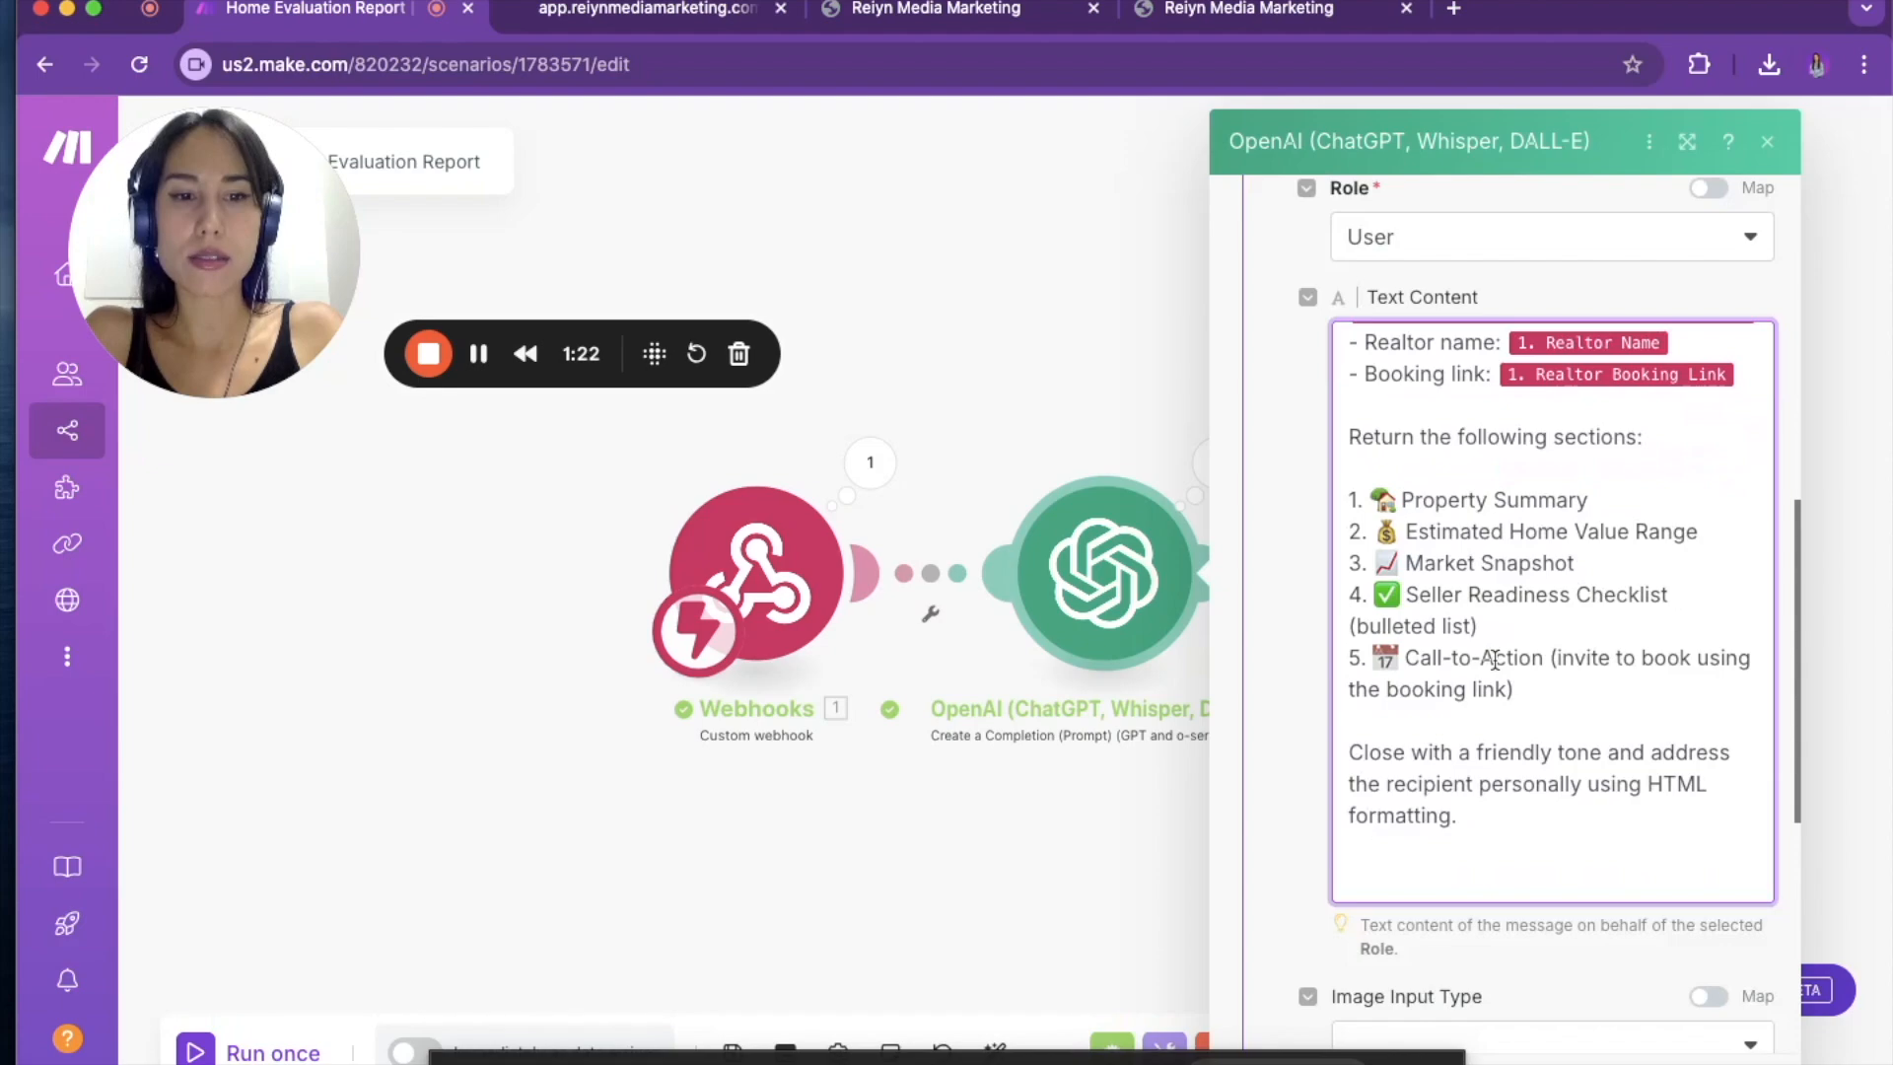
pyautogui.scroll(3, 1482, 779)
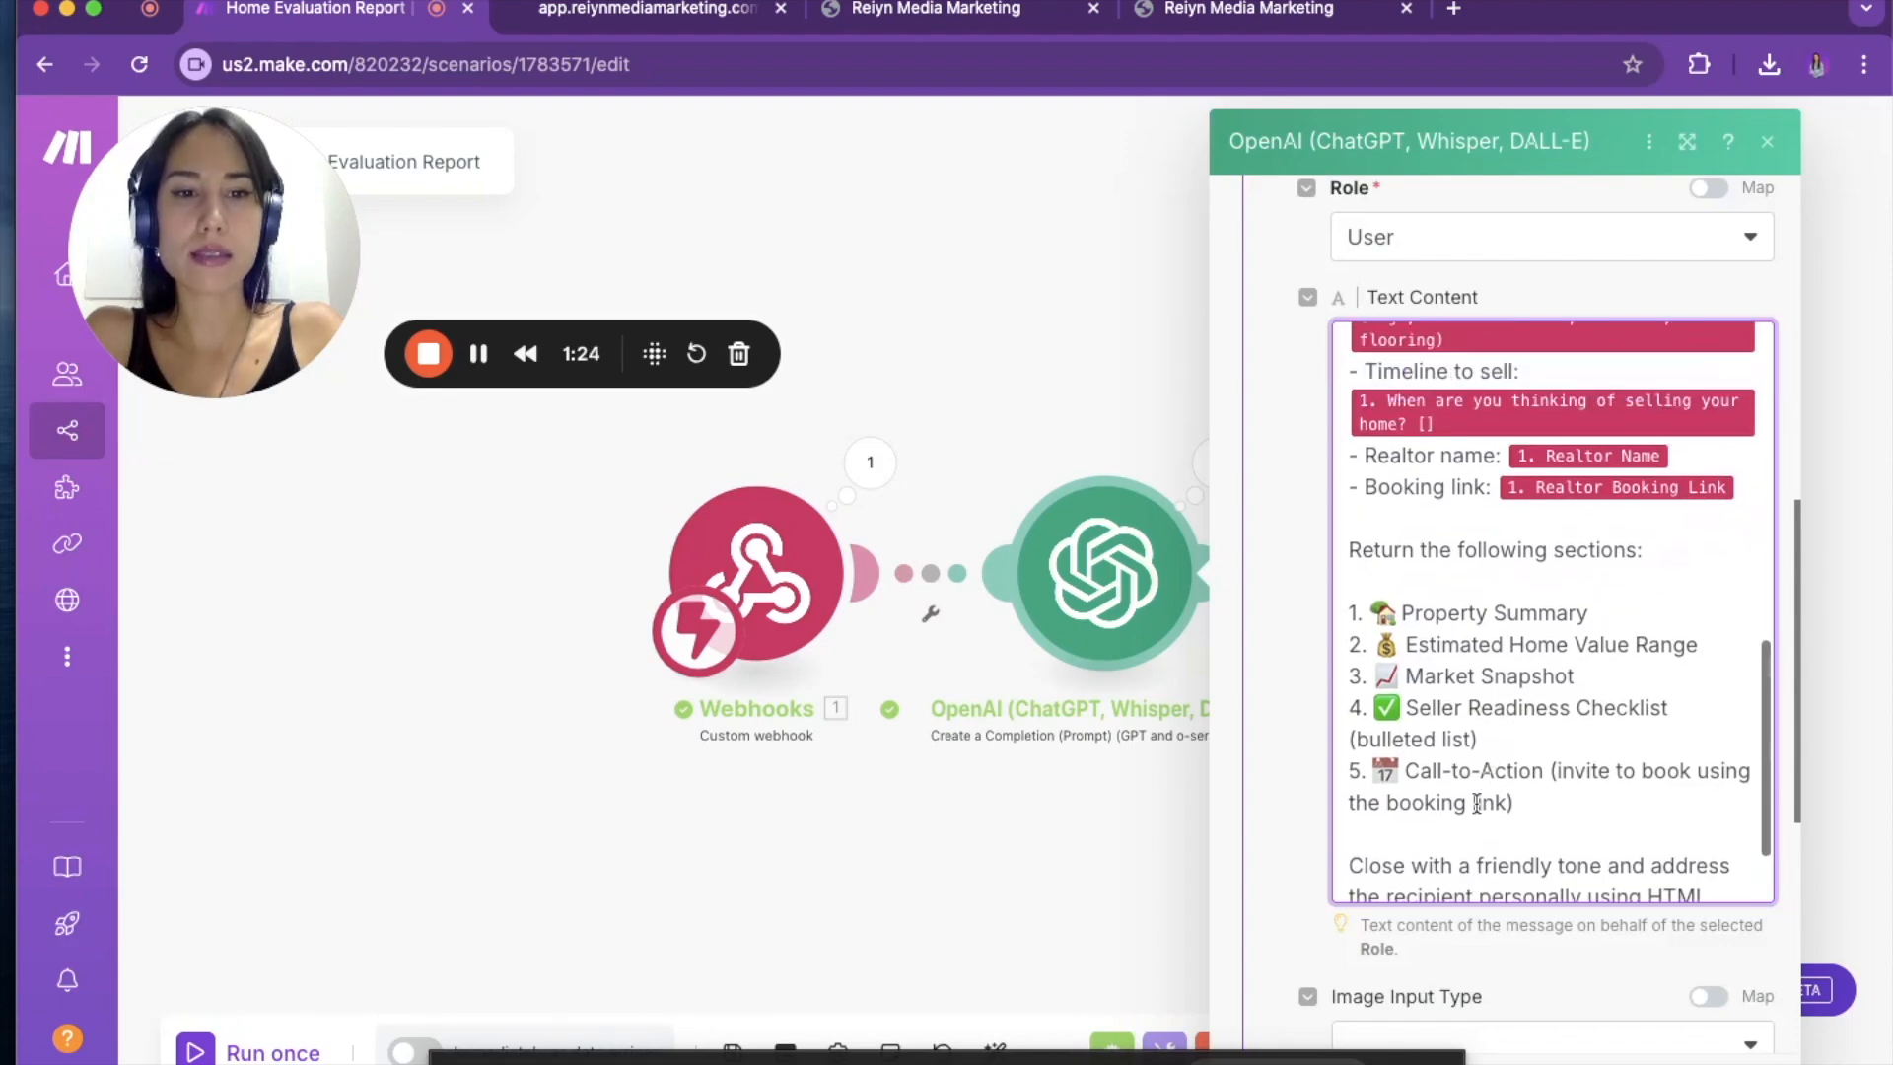
pyautogui.scroll(10, 1476, 804)
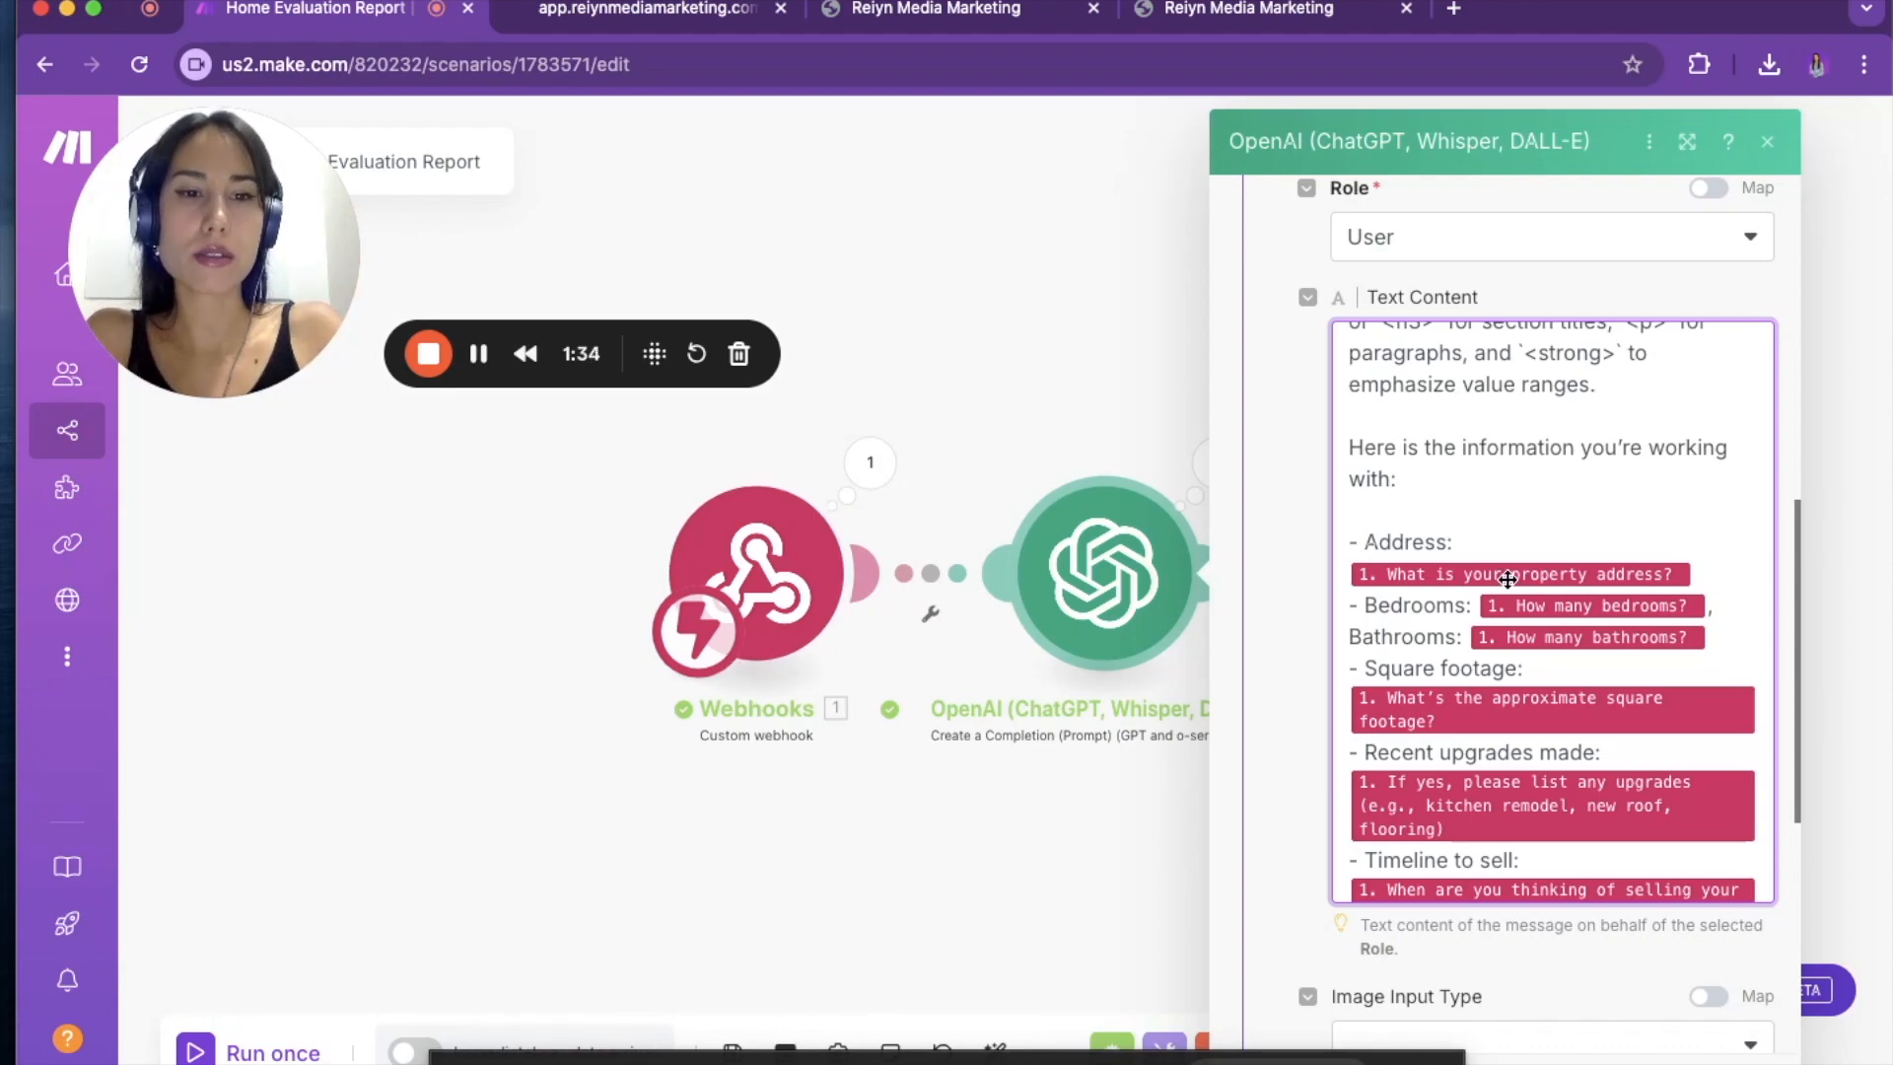
# - Browse the webhook items available for mapping at the prompt's Address line, and check the OpenAI module's remaining image and token settings
pyautogui.click(1507, 579)
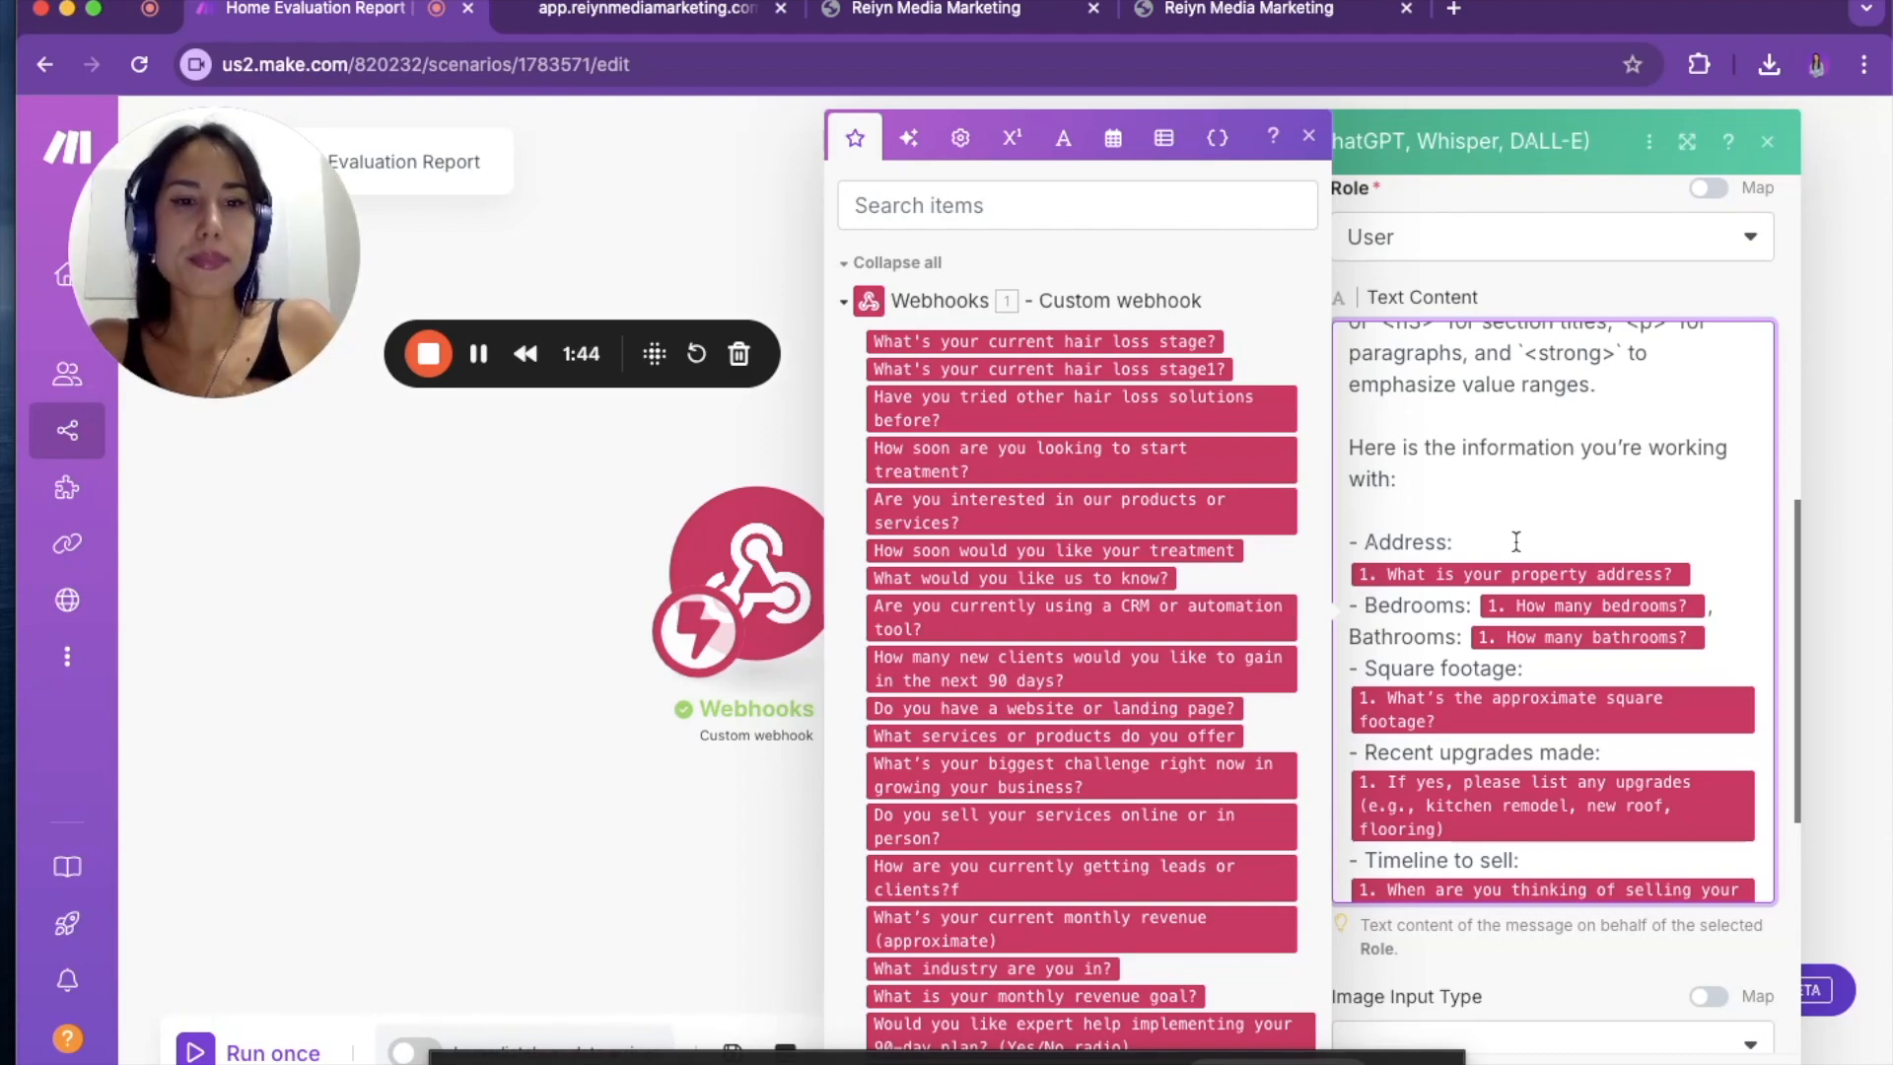
pyautogui.click(1516, 541)
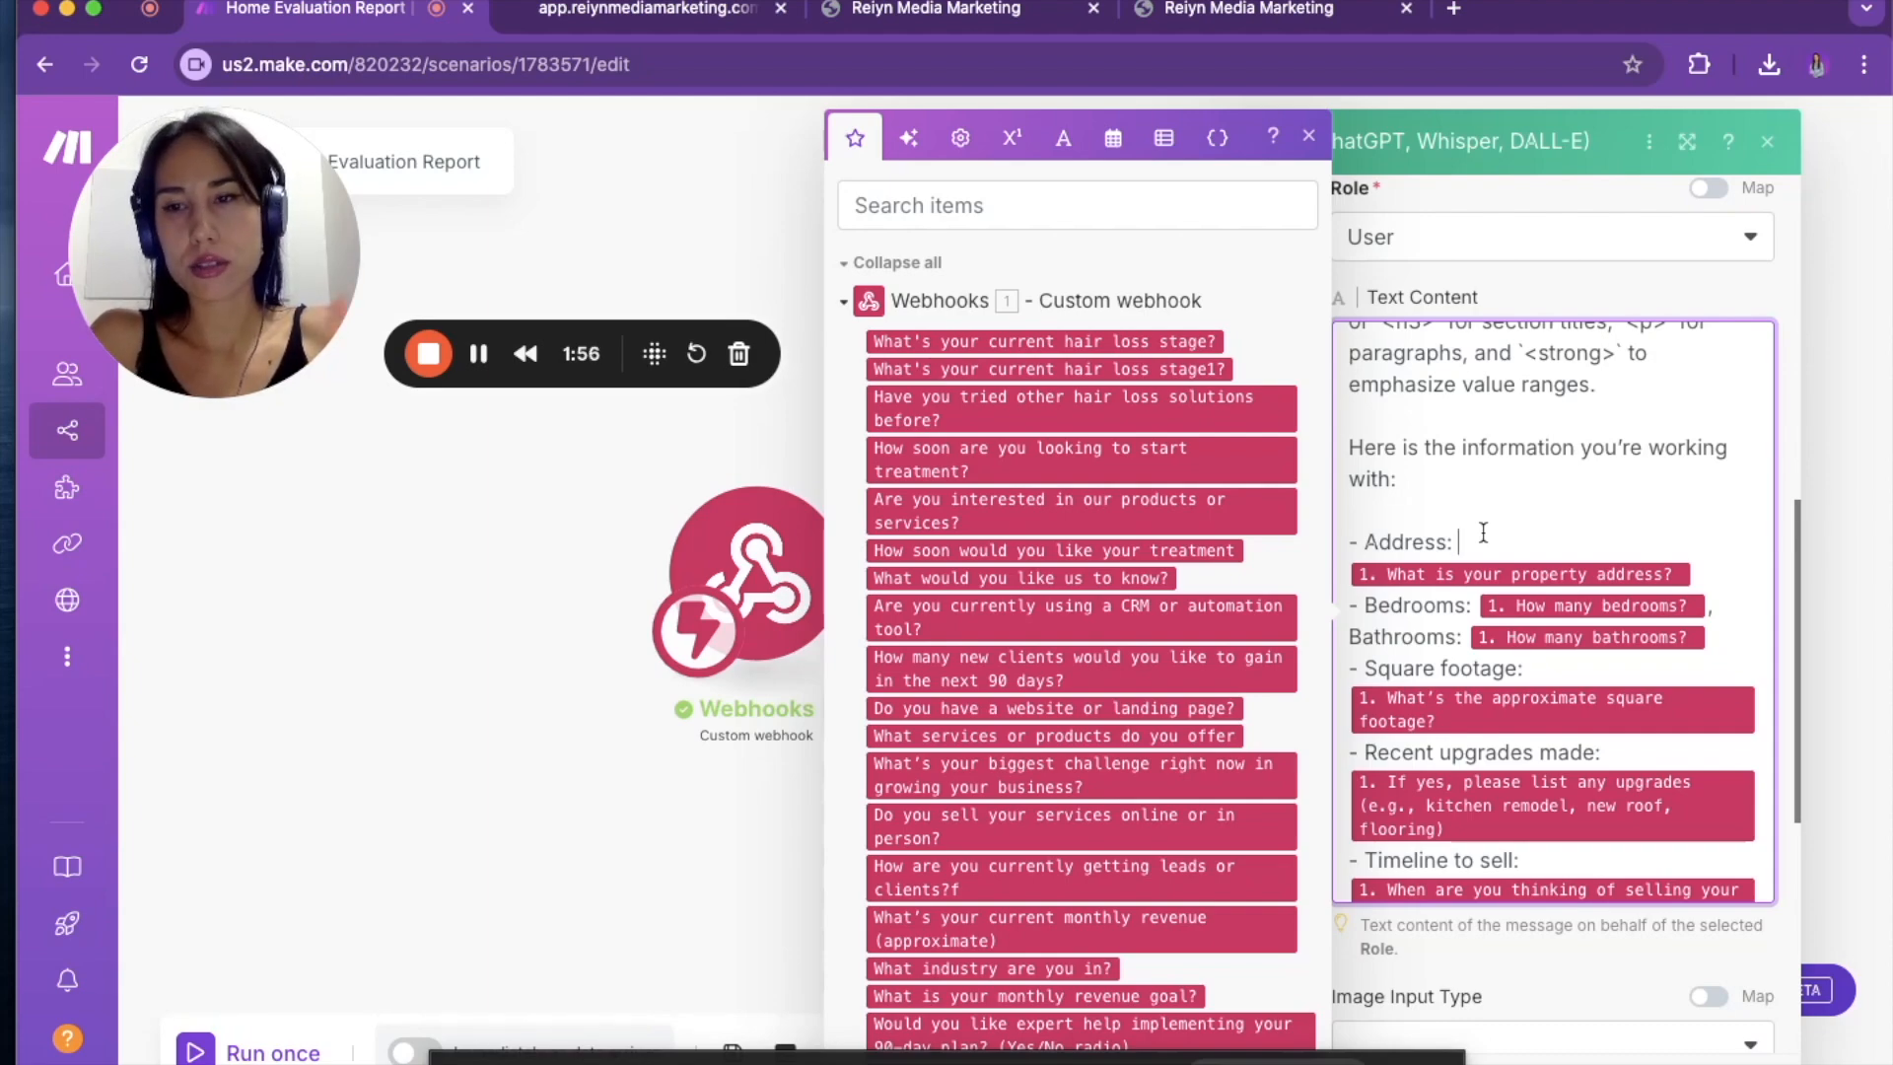
pyautogui.scroll(-5, 1045, 537)
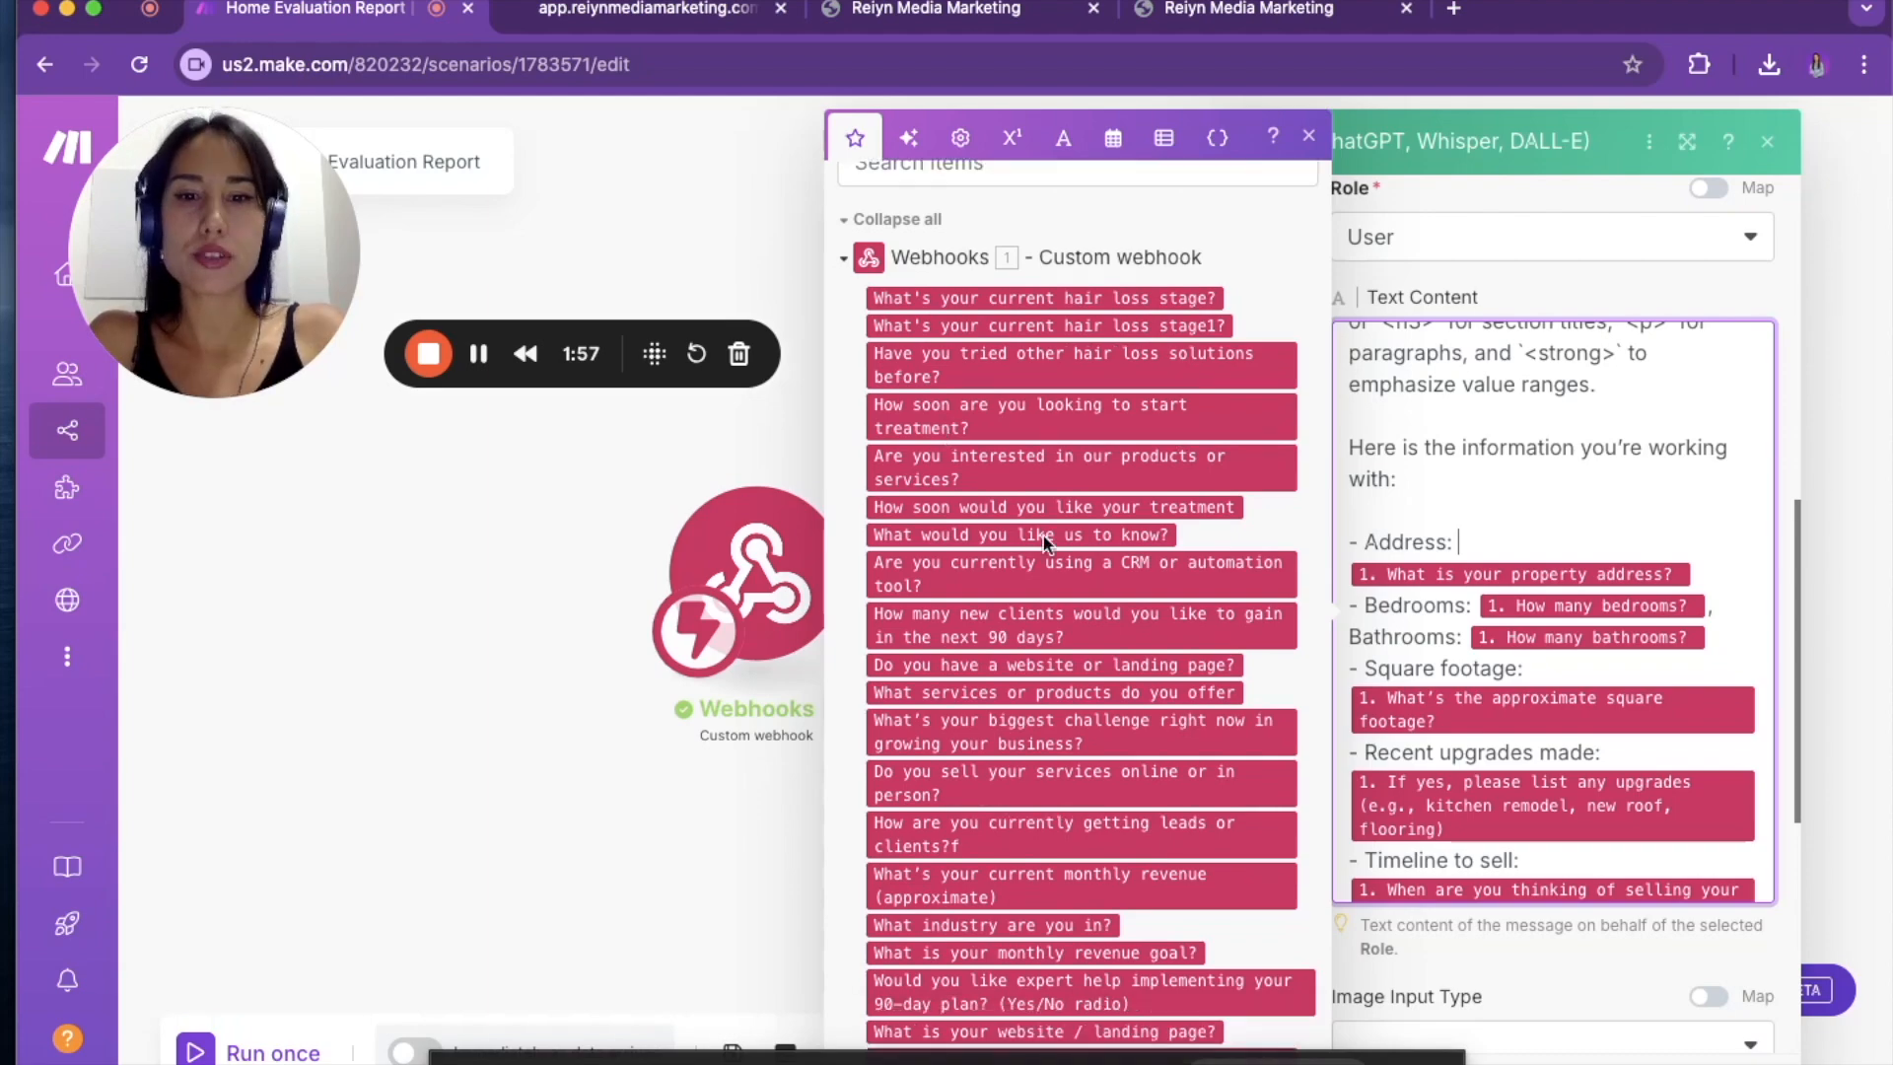
pyautogui.scroll(-4, 1045, 537)
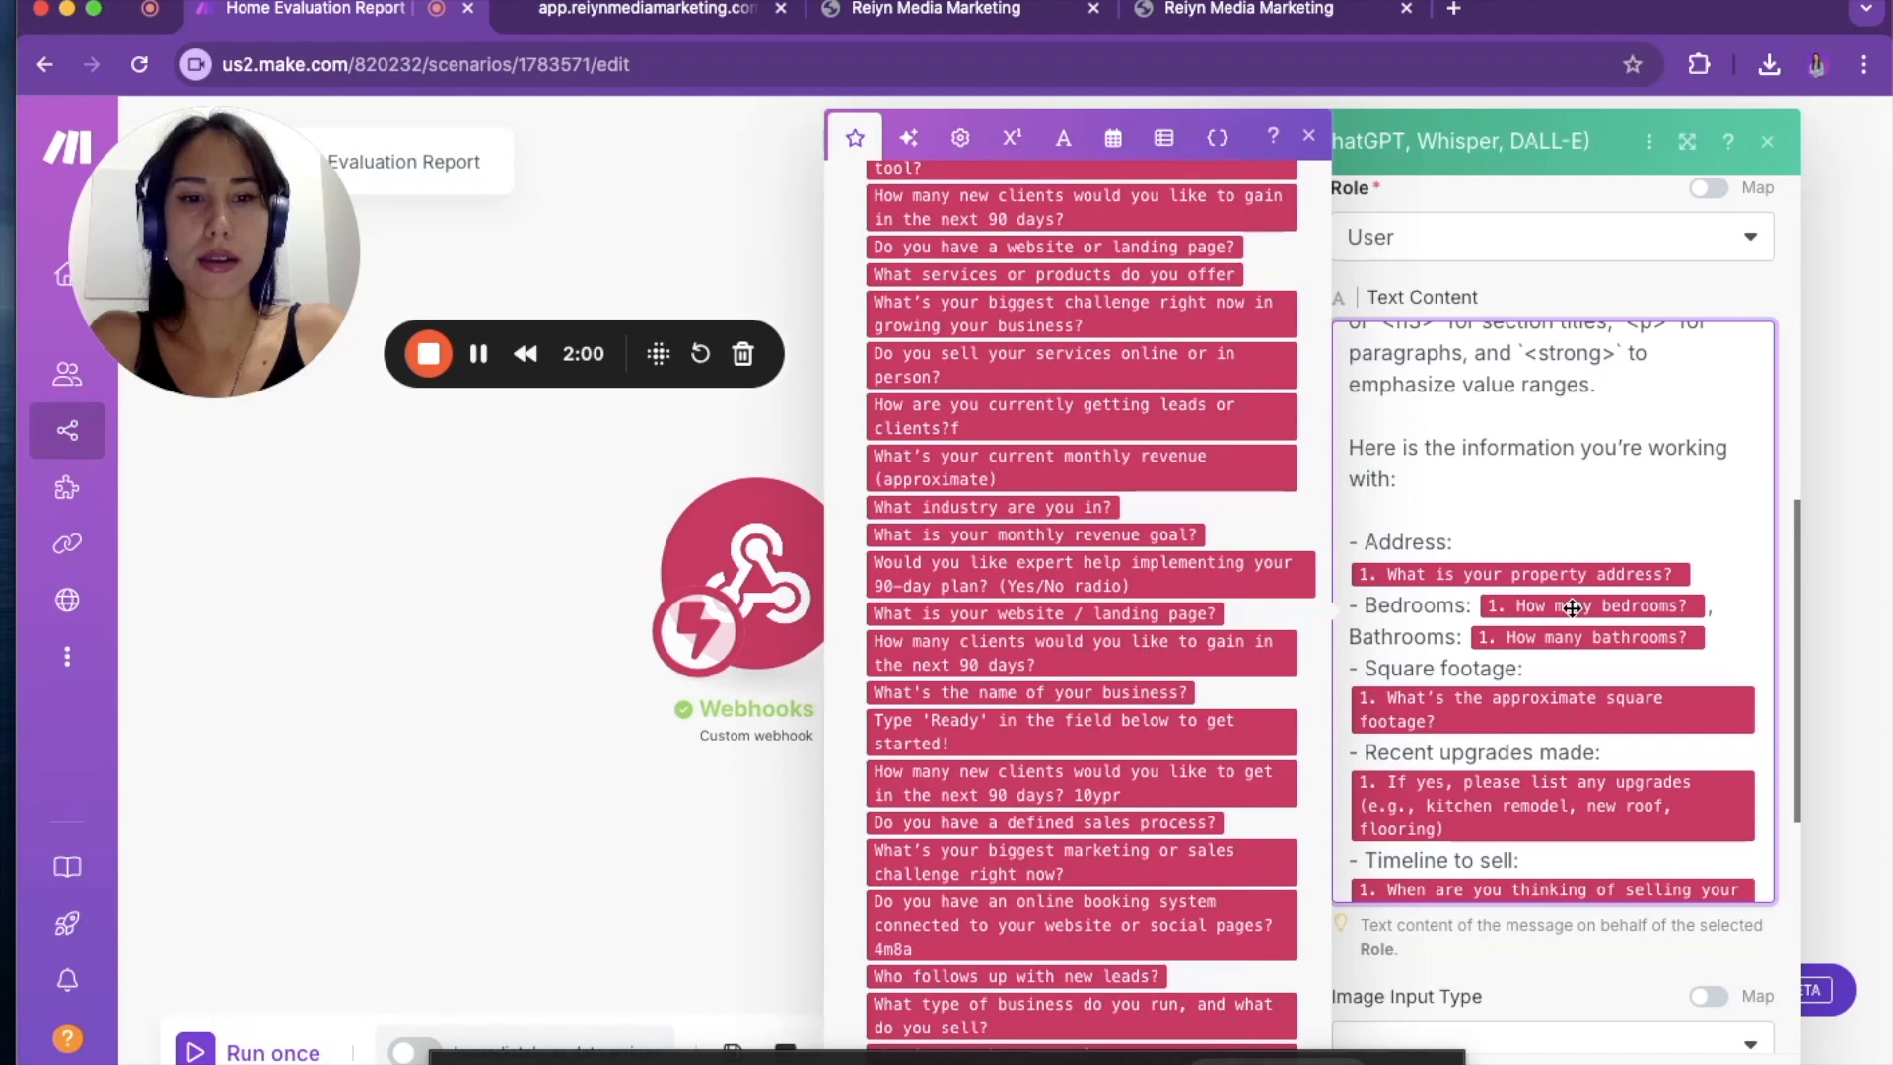
pyautogui.scroll(-5, 1572, 609)
pyautogui.scroll(-10, 1571, 606)
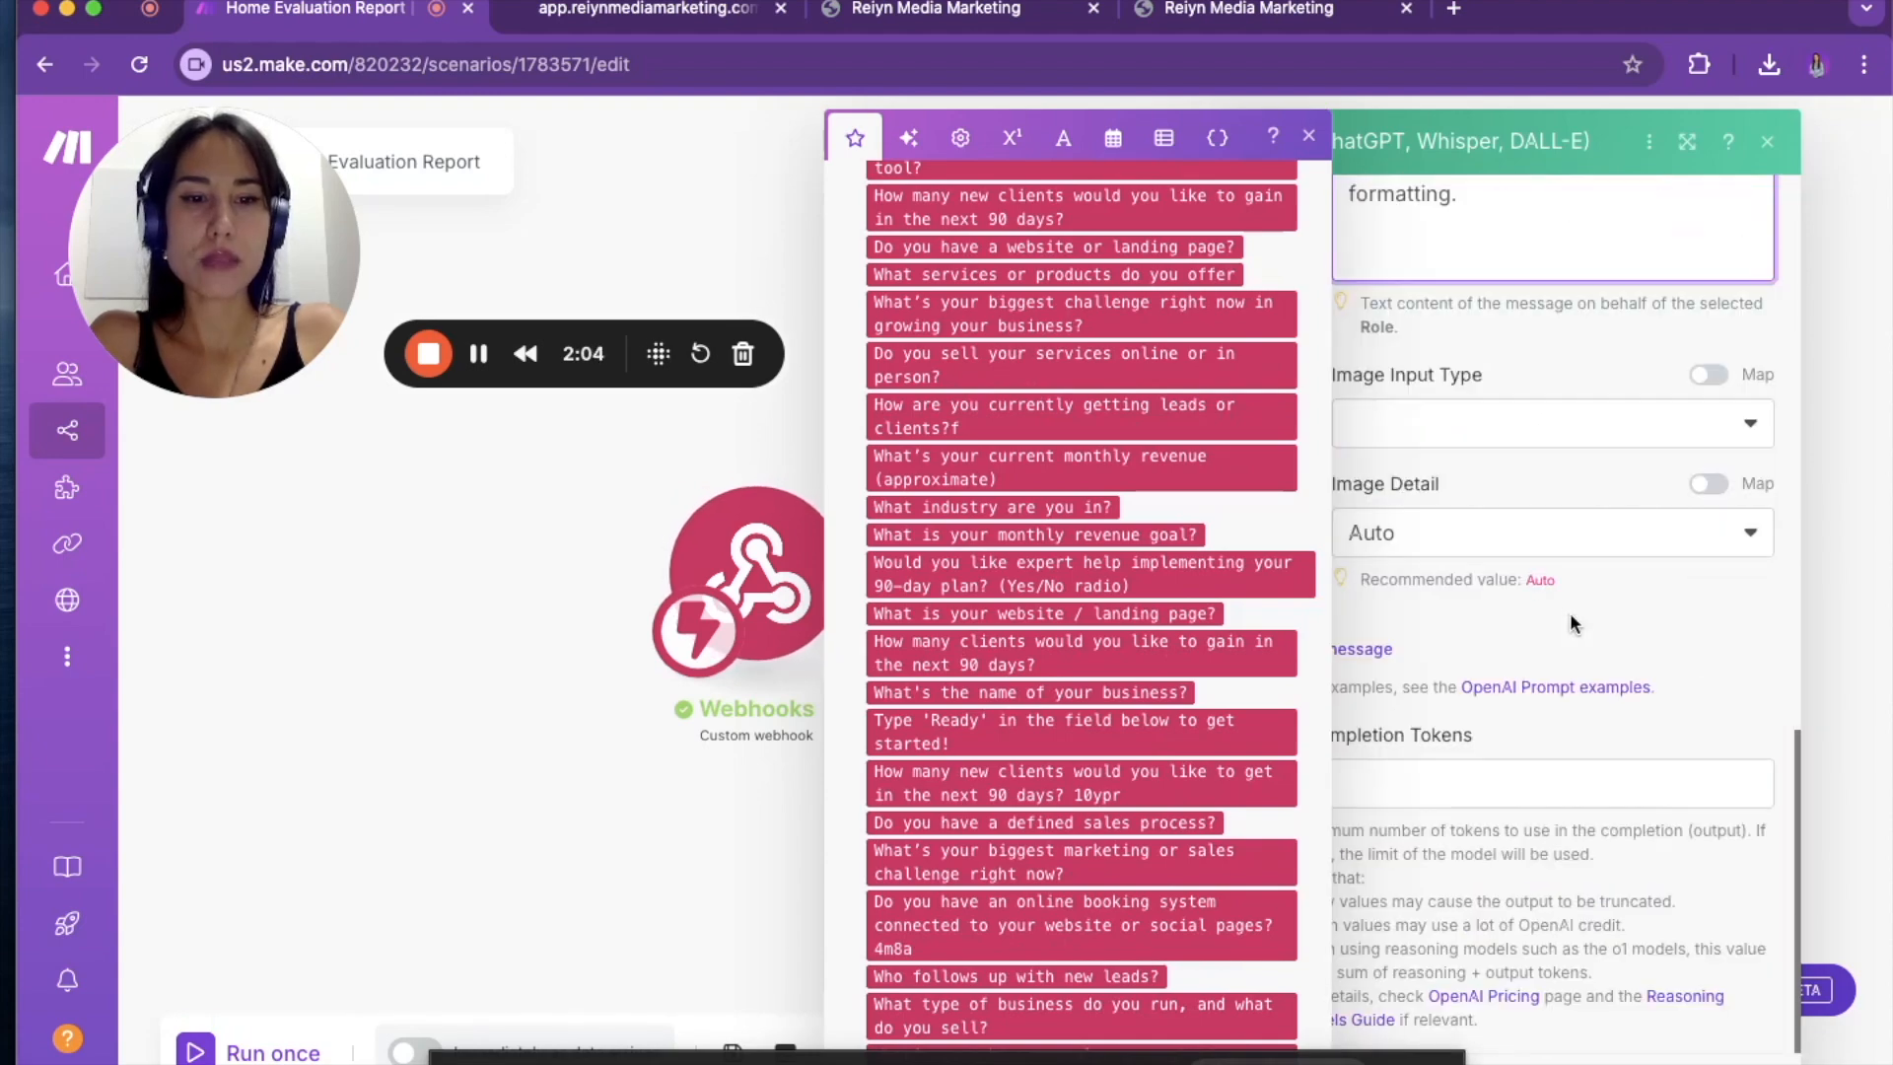
# - Set the OpenAI module's Max Completion Tokens to 800 and save the module settings
pyautogui.click(1471, 779)
pyautogui.write('800')
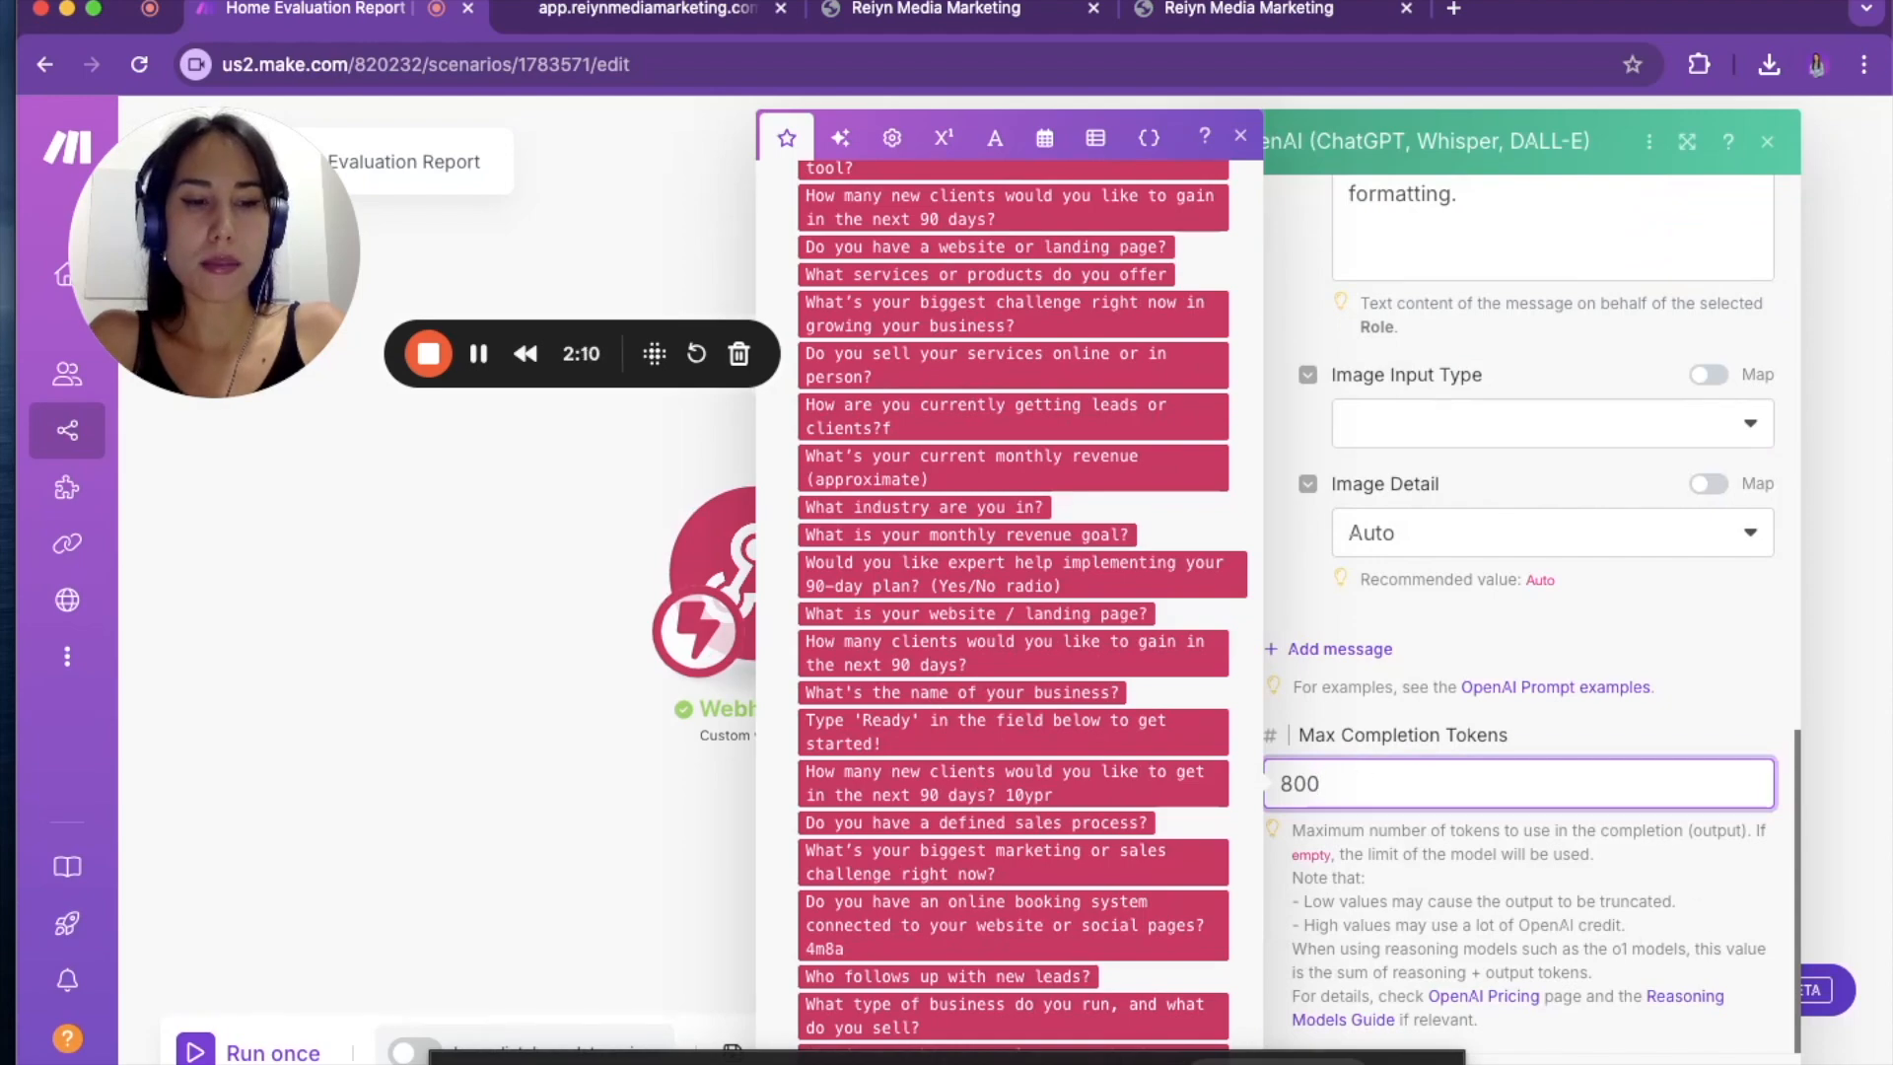
pyautogui.press('Return')
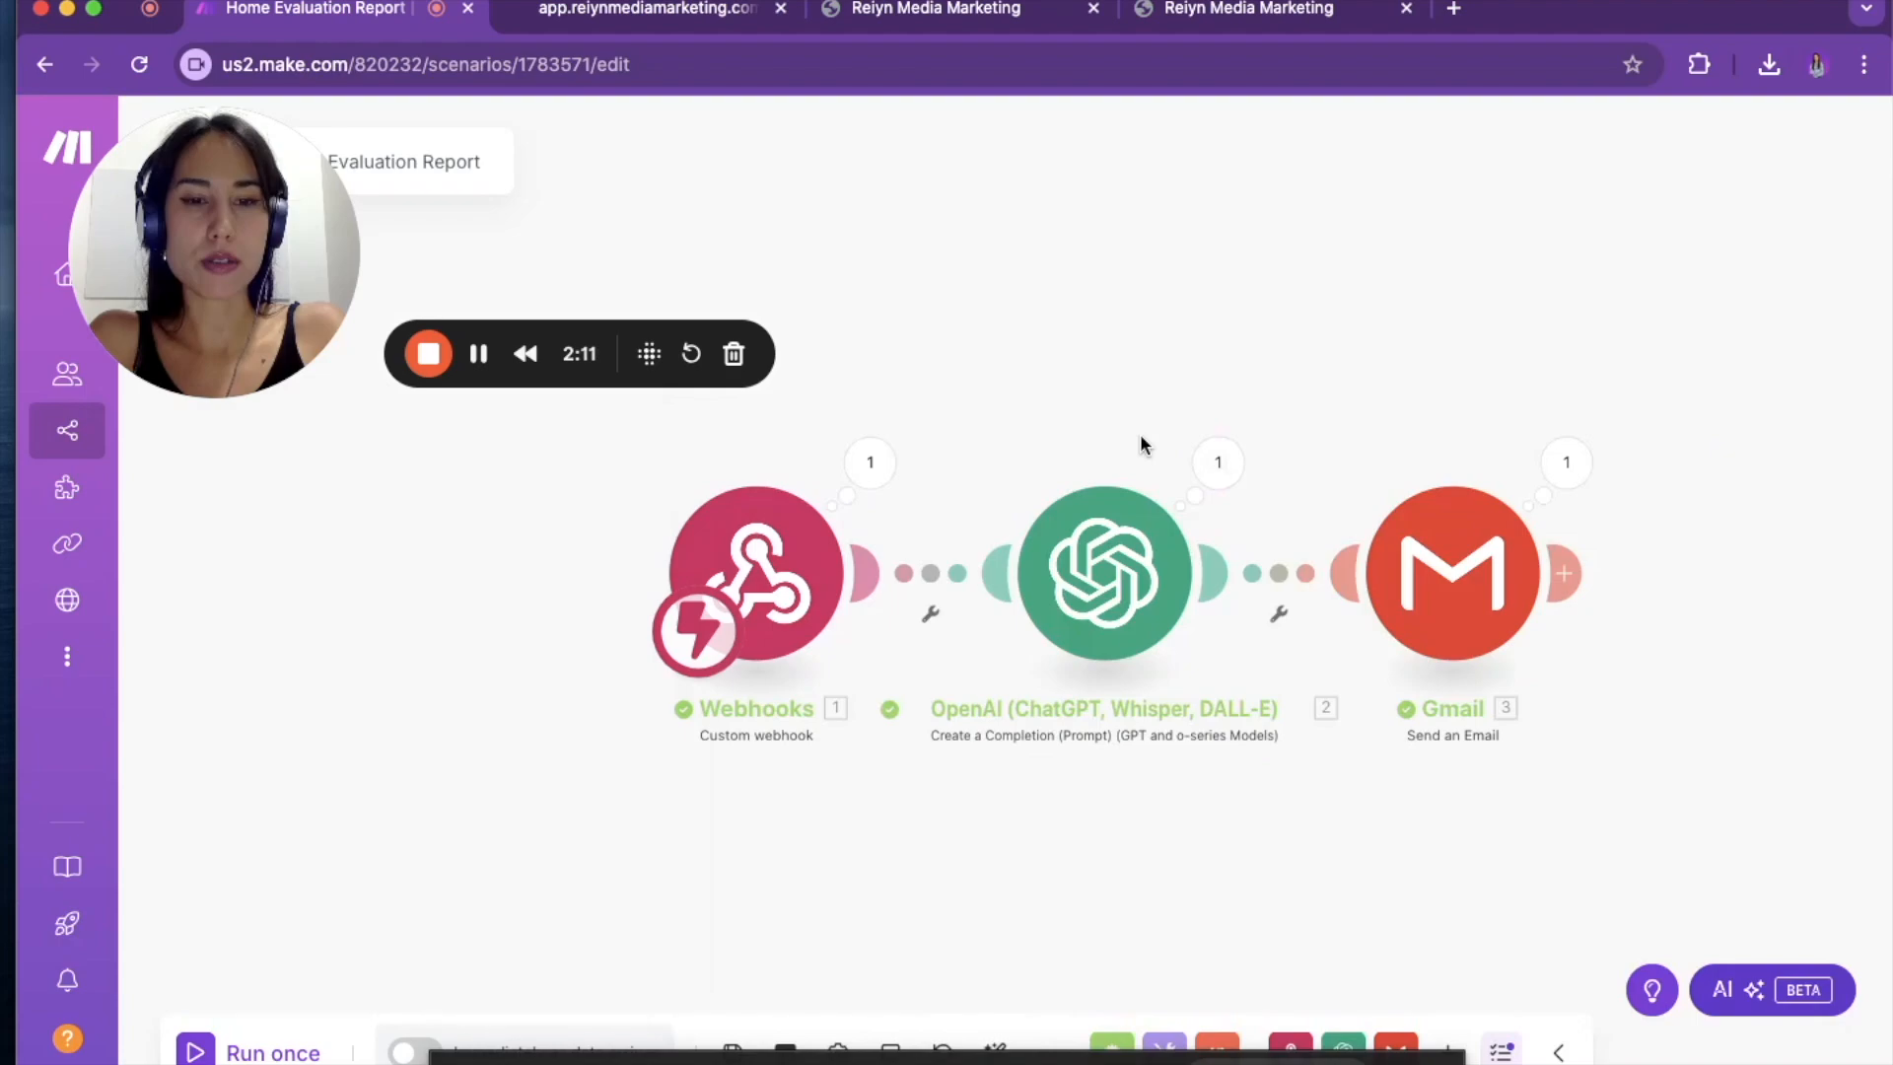
# - Open the Gmail module and review its connection, the email value mapped as recipient, and the subject line
pyautogui.click(1489, 562)
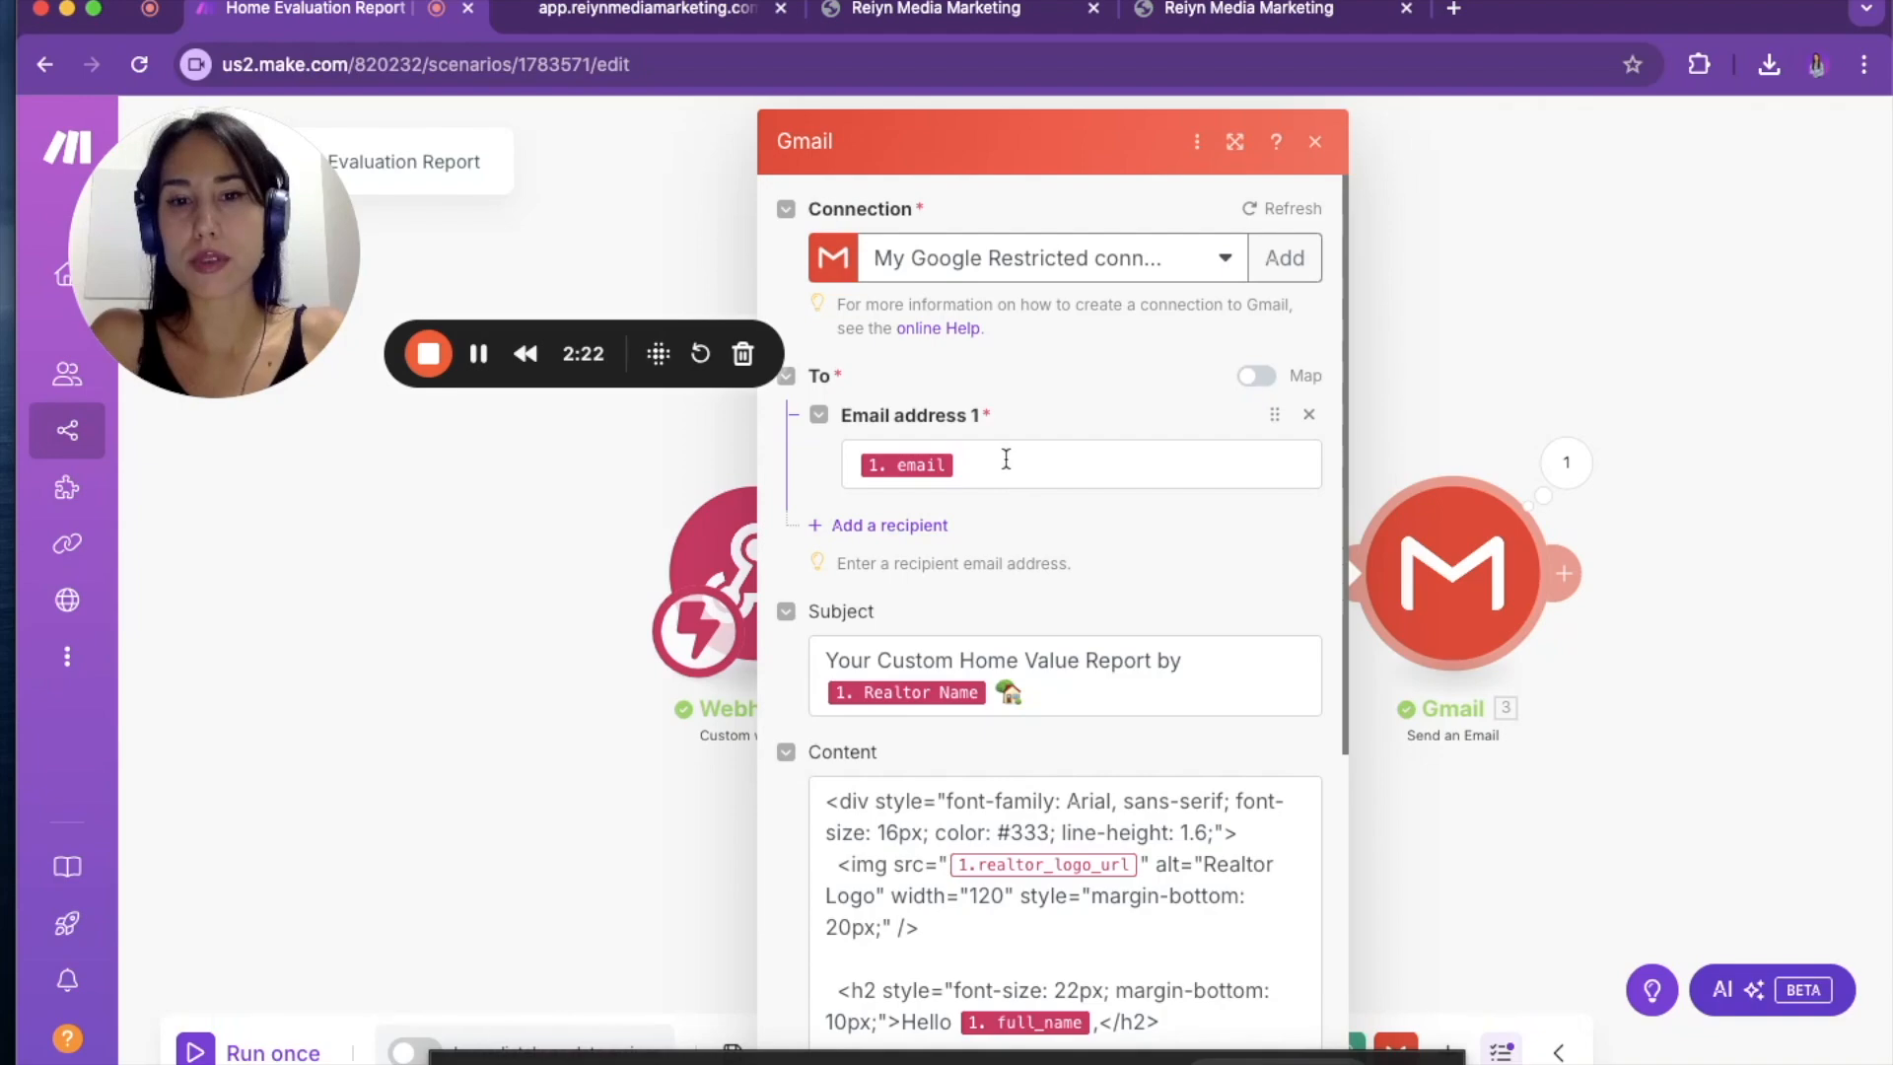
pyautogui.click(1008, 461)
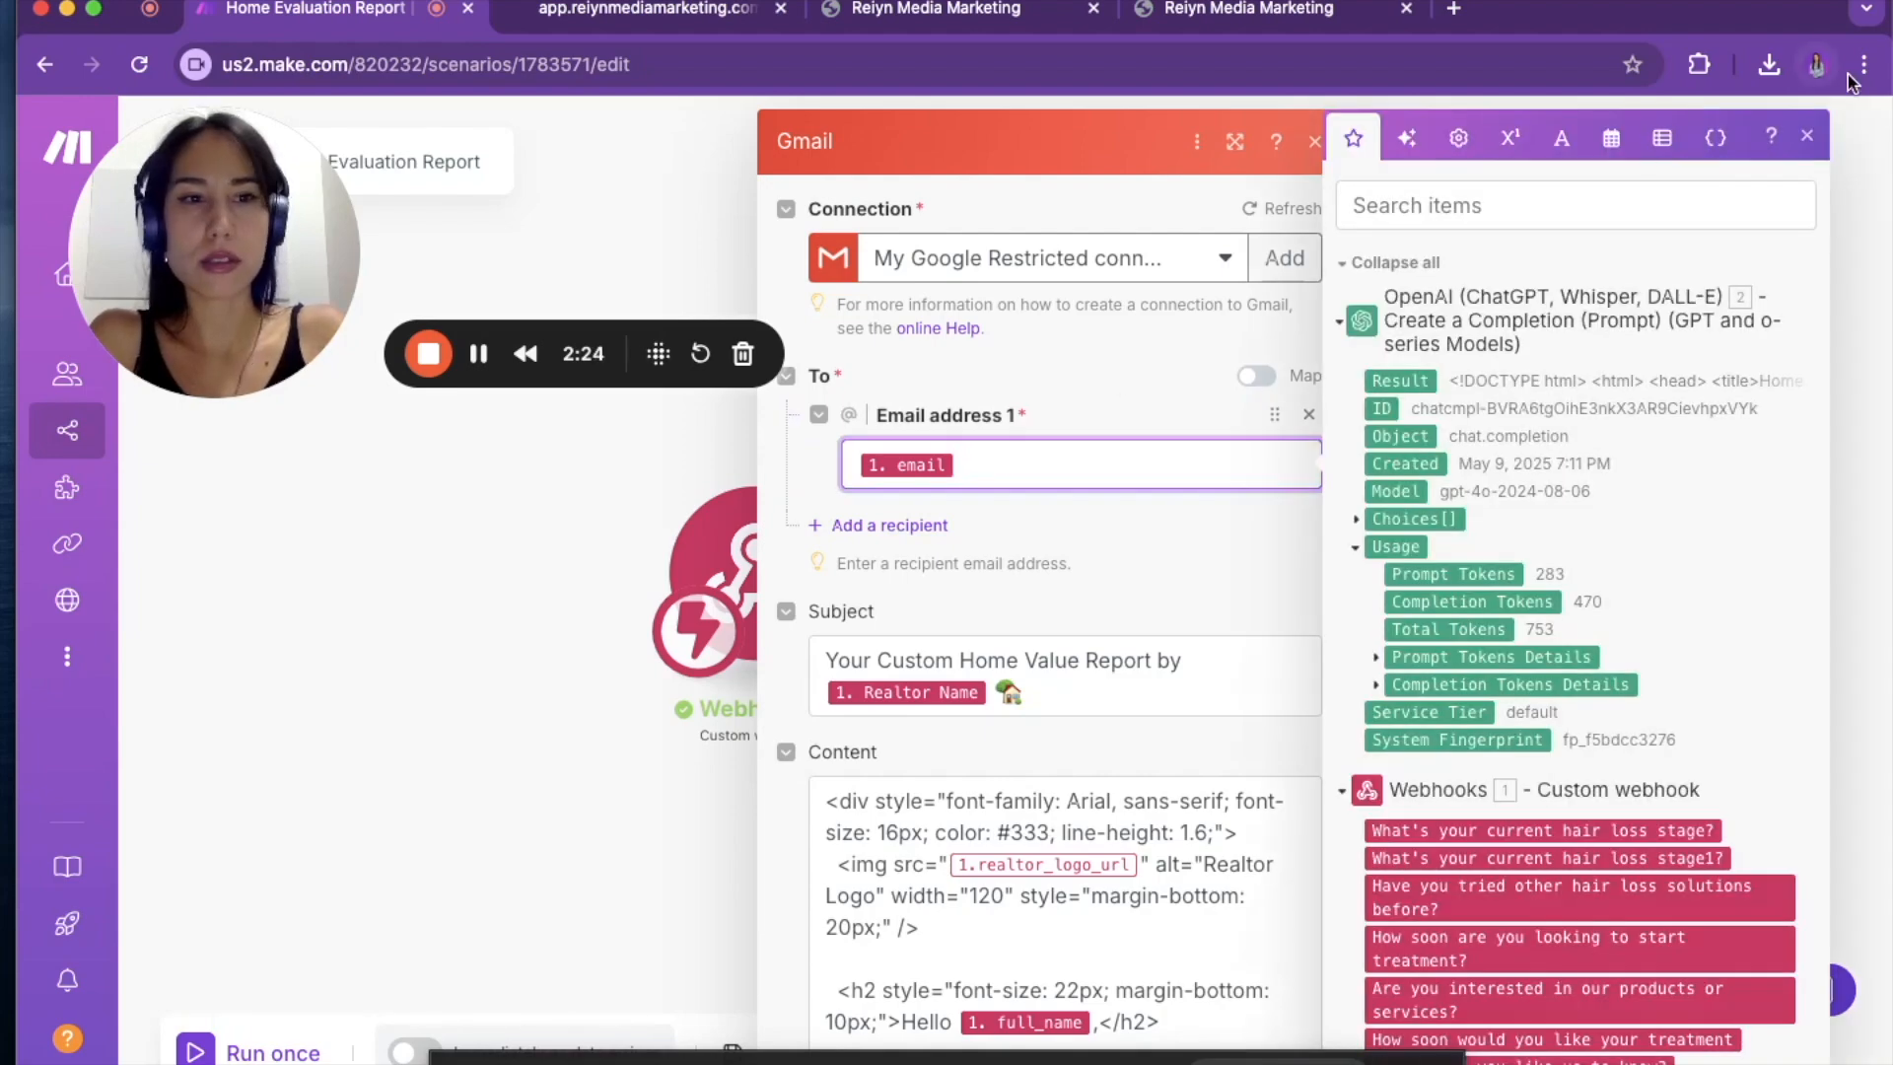
pyautogui.click(1807, 136)
pyautogui.scroll(-1, 1049, 456)
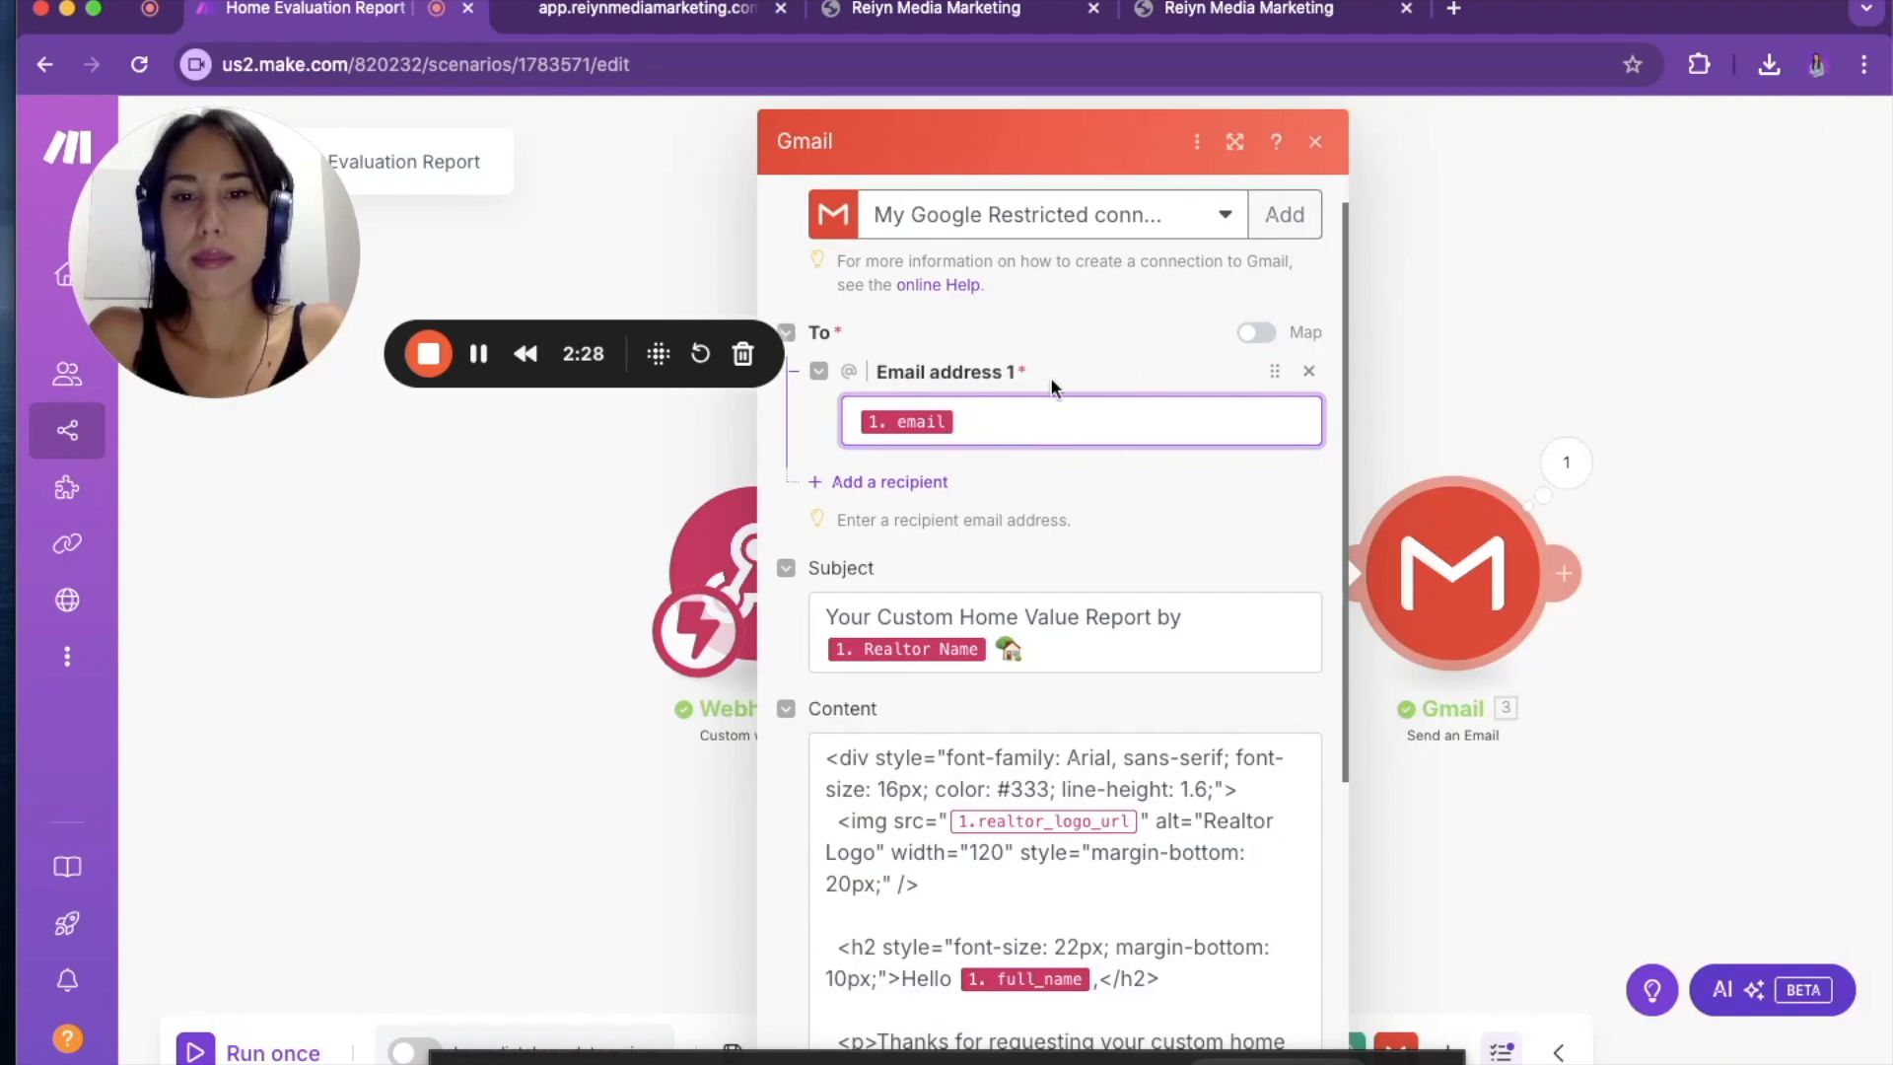
pyautogui.scroll(-4, 998, 415)
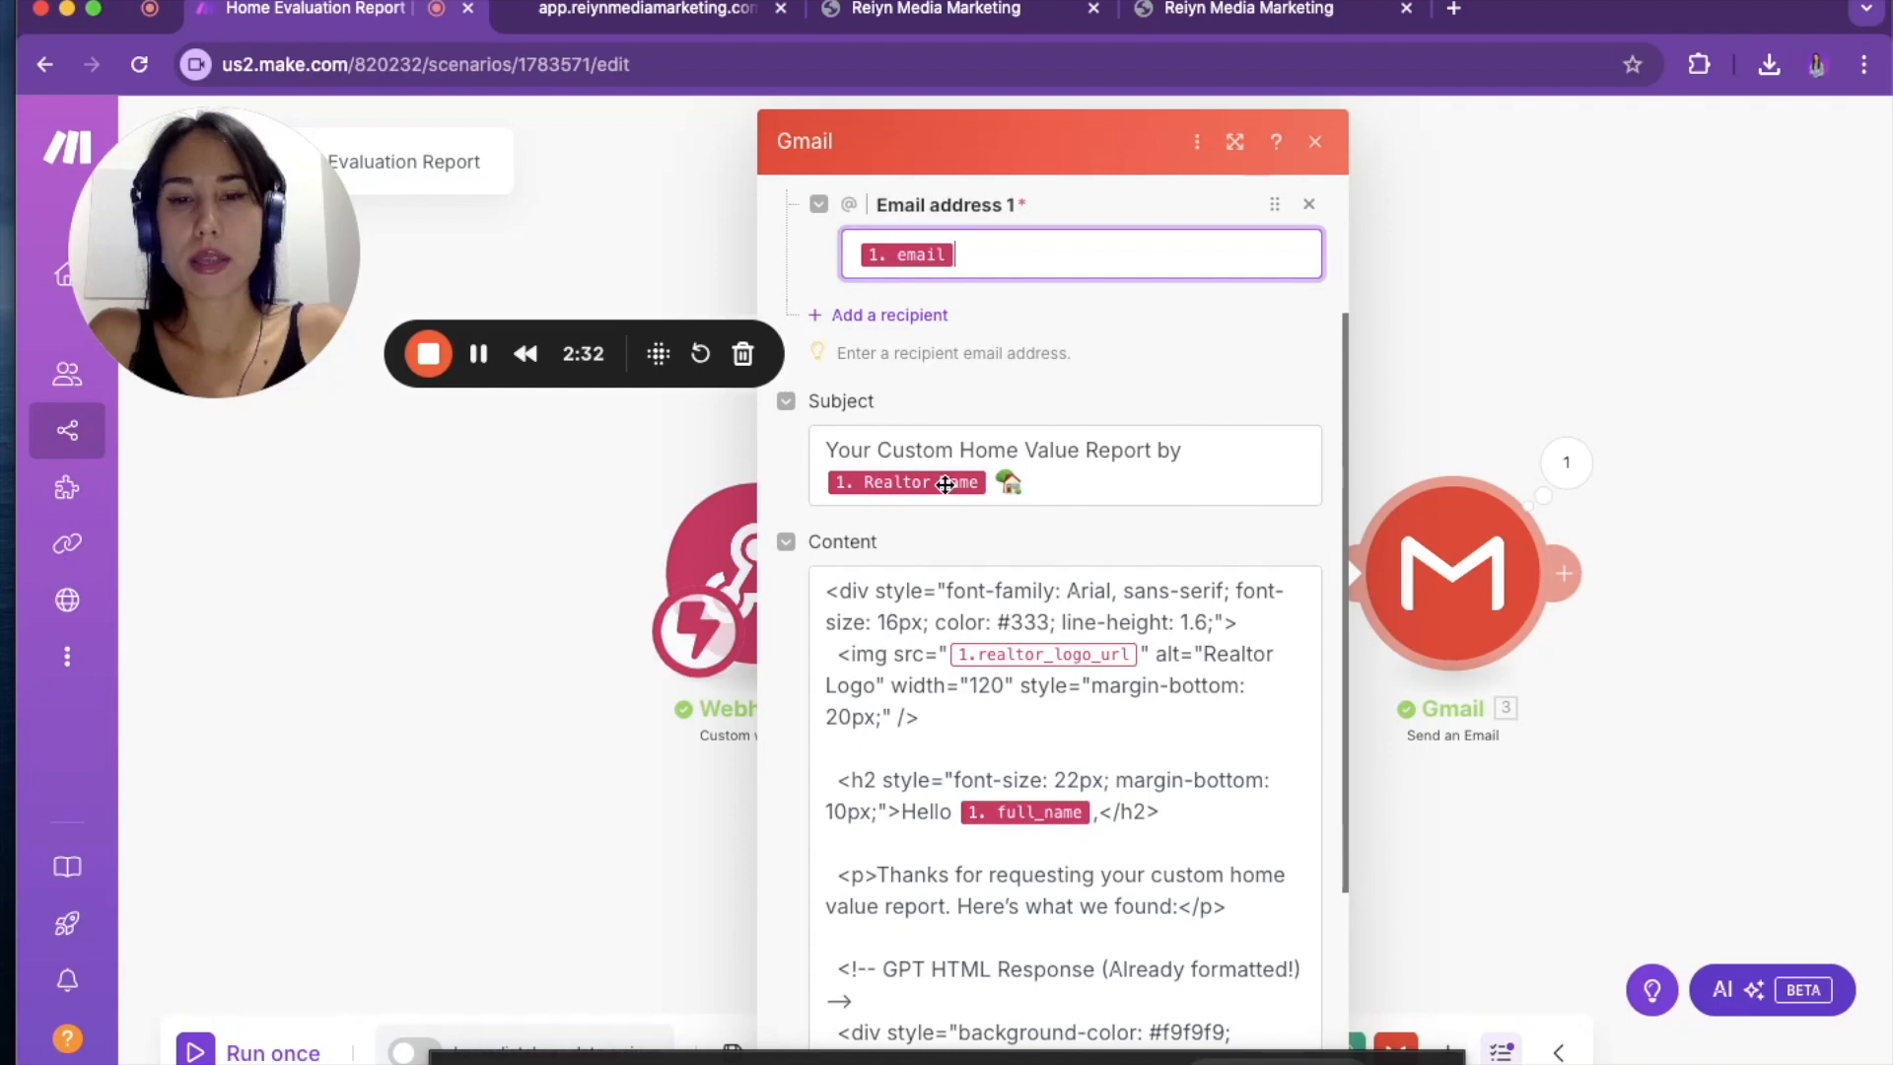
# - Remove the Realtor Name value, the house emoji and the word "by" so the email subject reads "Your Custom Home Value Report"
pyautogui.click(1032, 464)
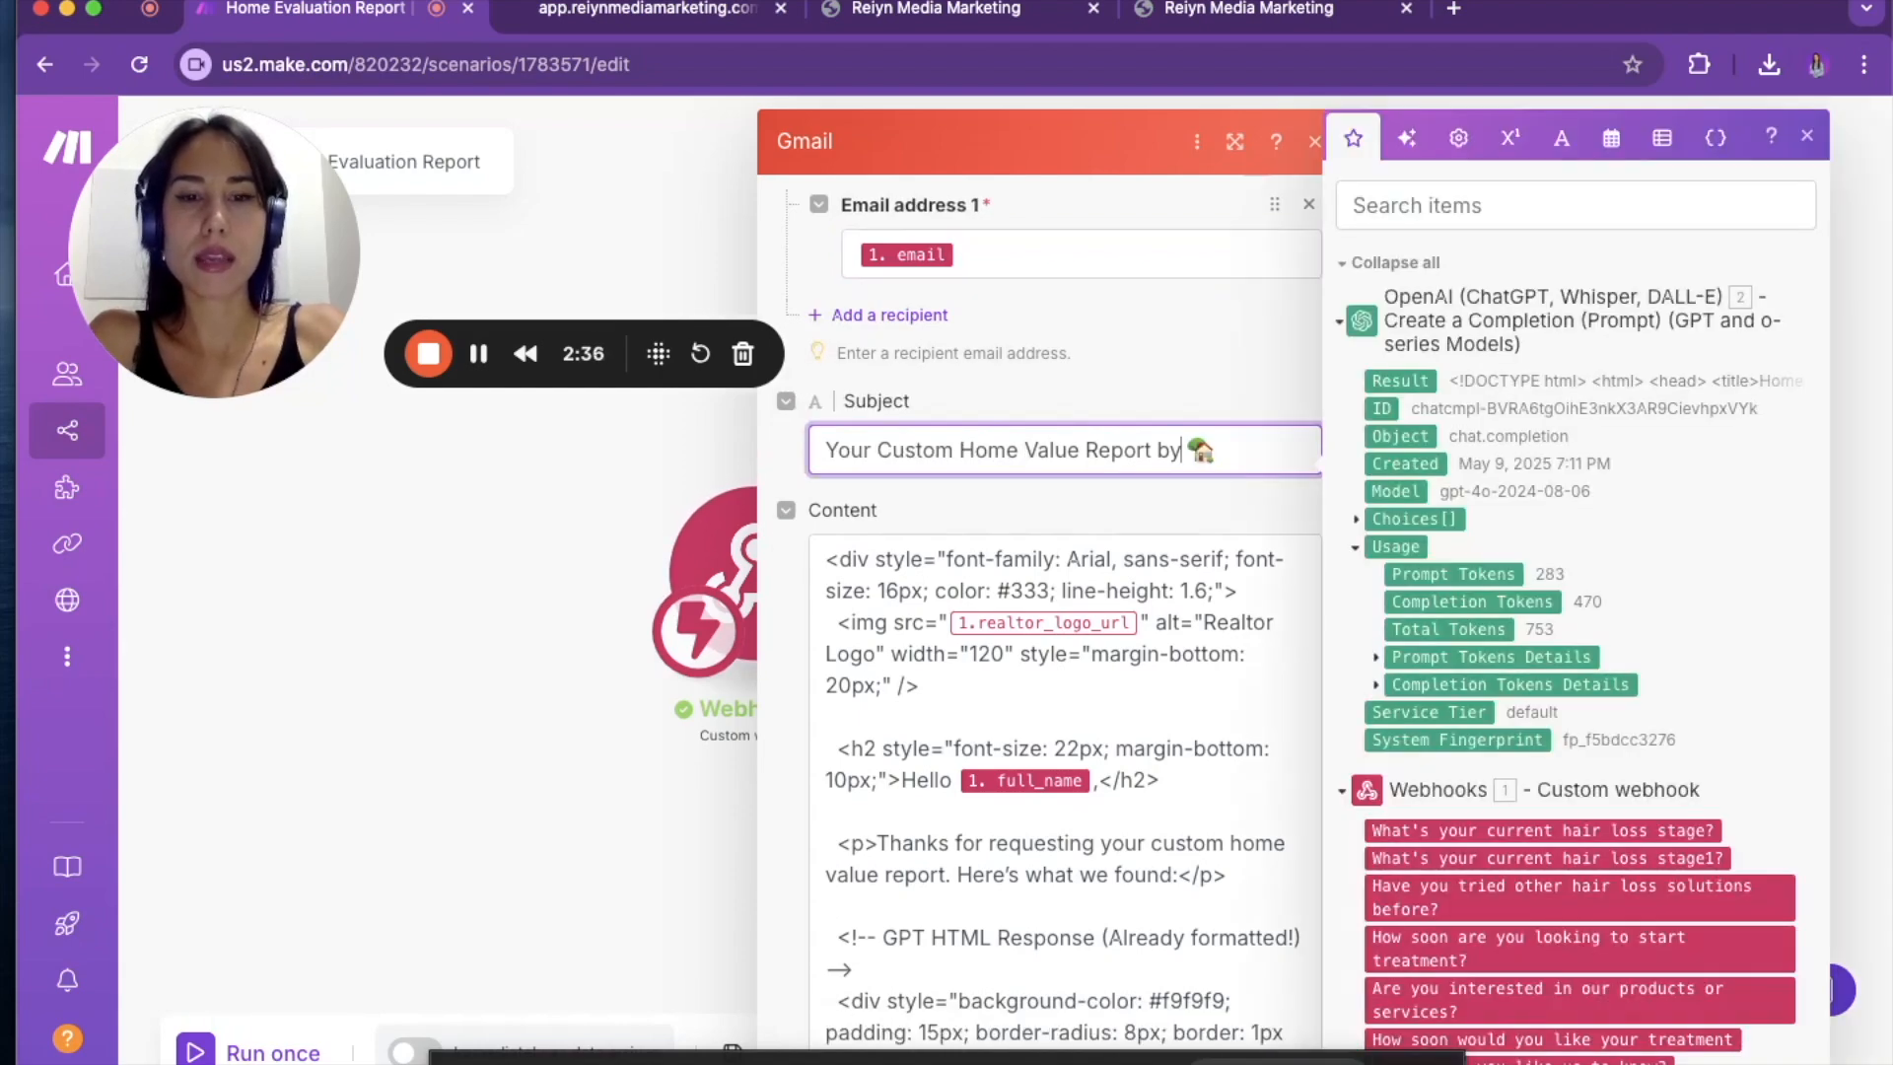
pyautogui.press('BackSpace')
pyautogui.press('BackSpace')
pyautogui.press('BackSpace')
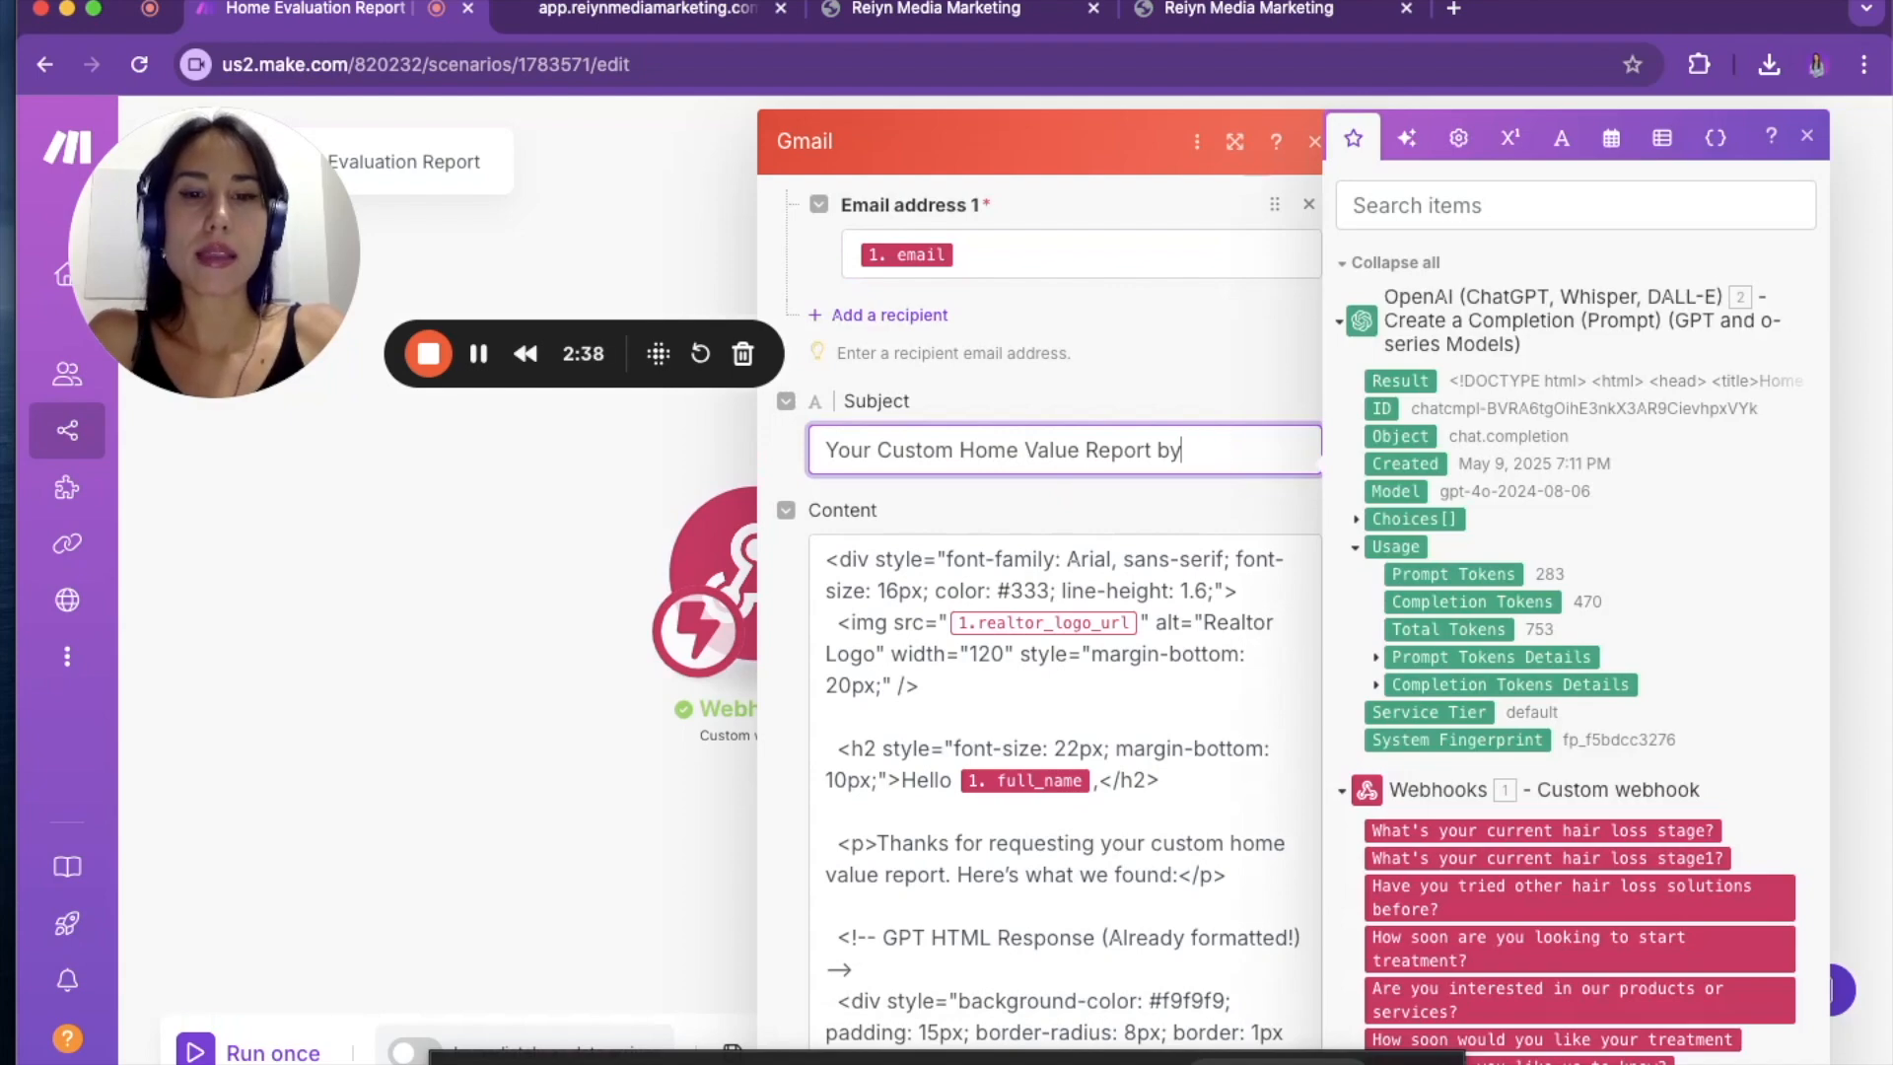
pyautogui.click(1196, 452)
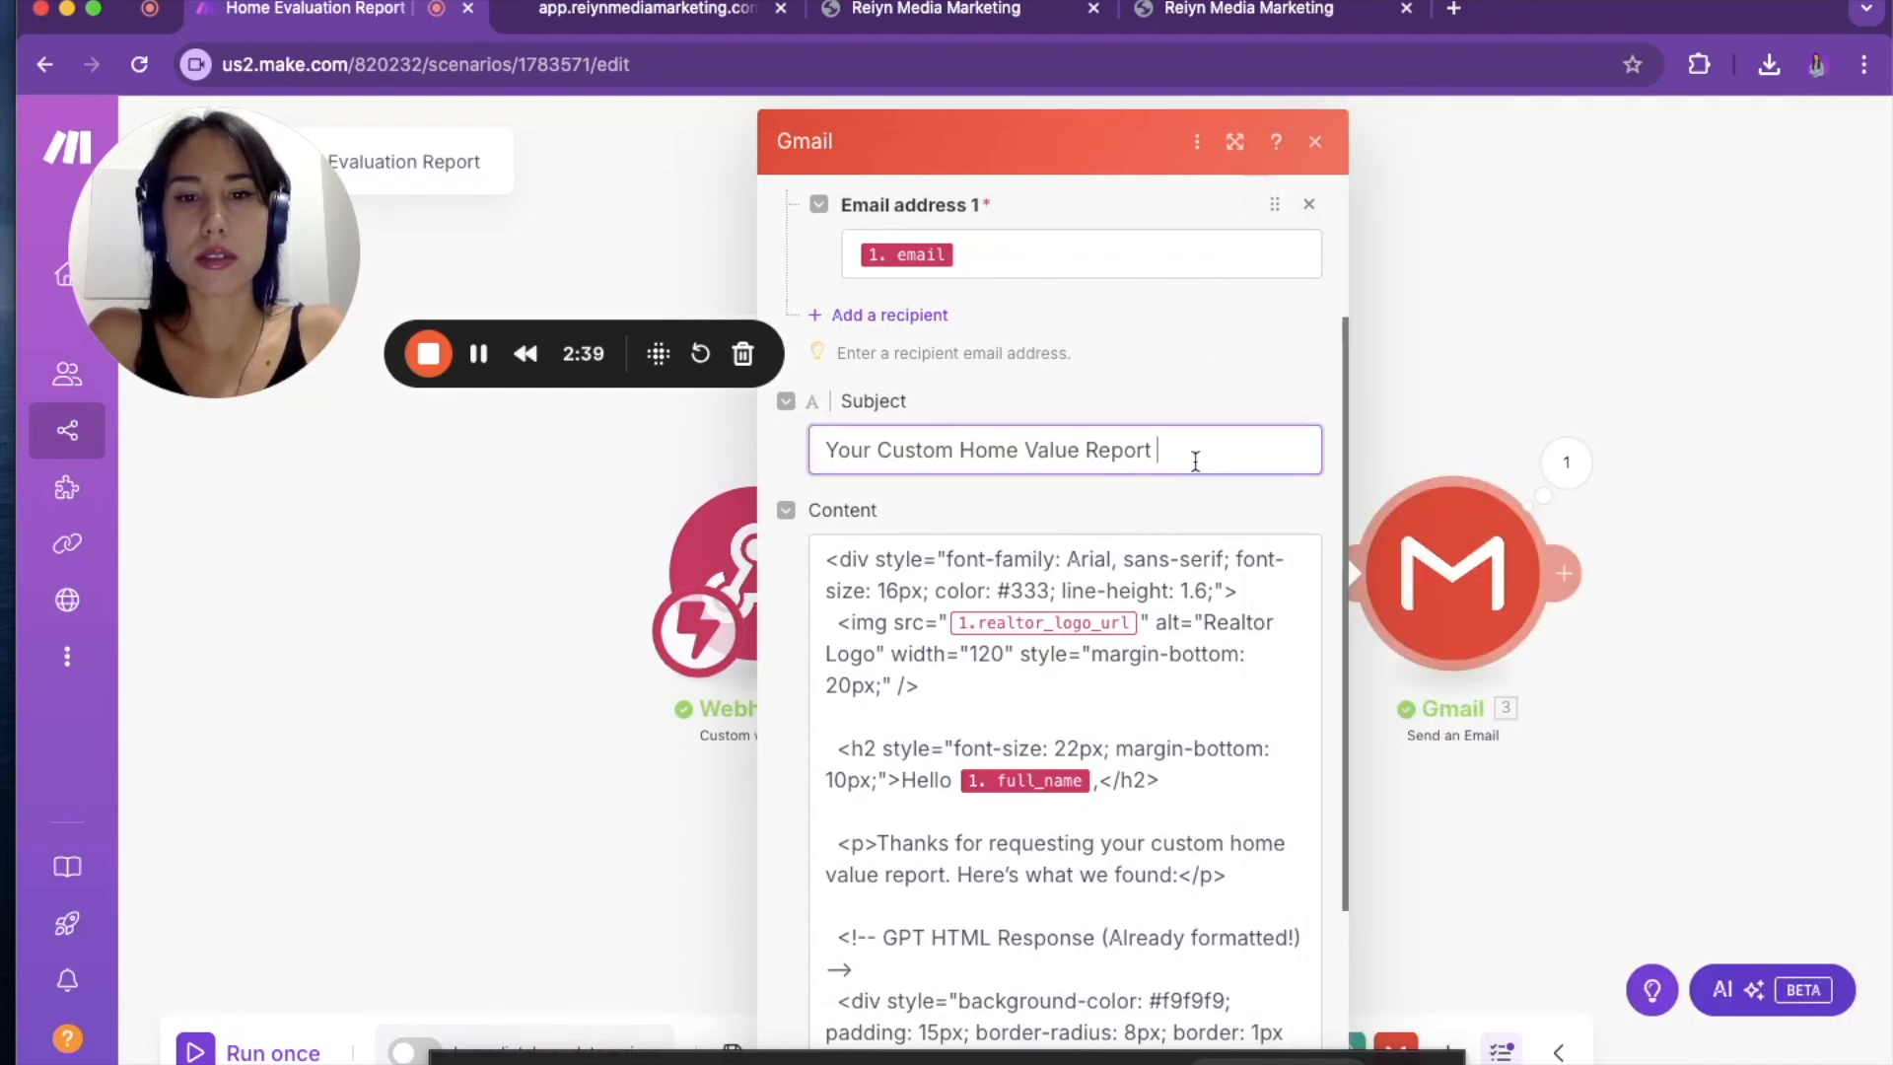
# - Examine the start of the email's HTML content, including the outer div styling and the realtor_logo_url image
pyautogui.scroll(-1, 1196, 460)
pyautogui.click(1131, 671)
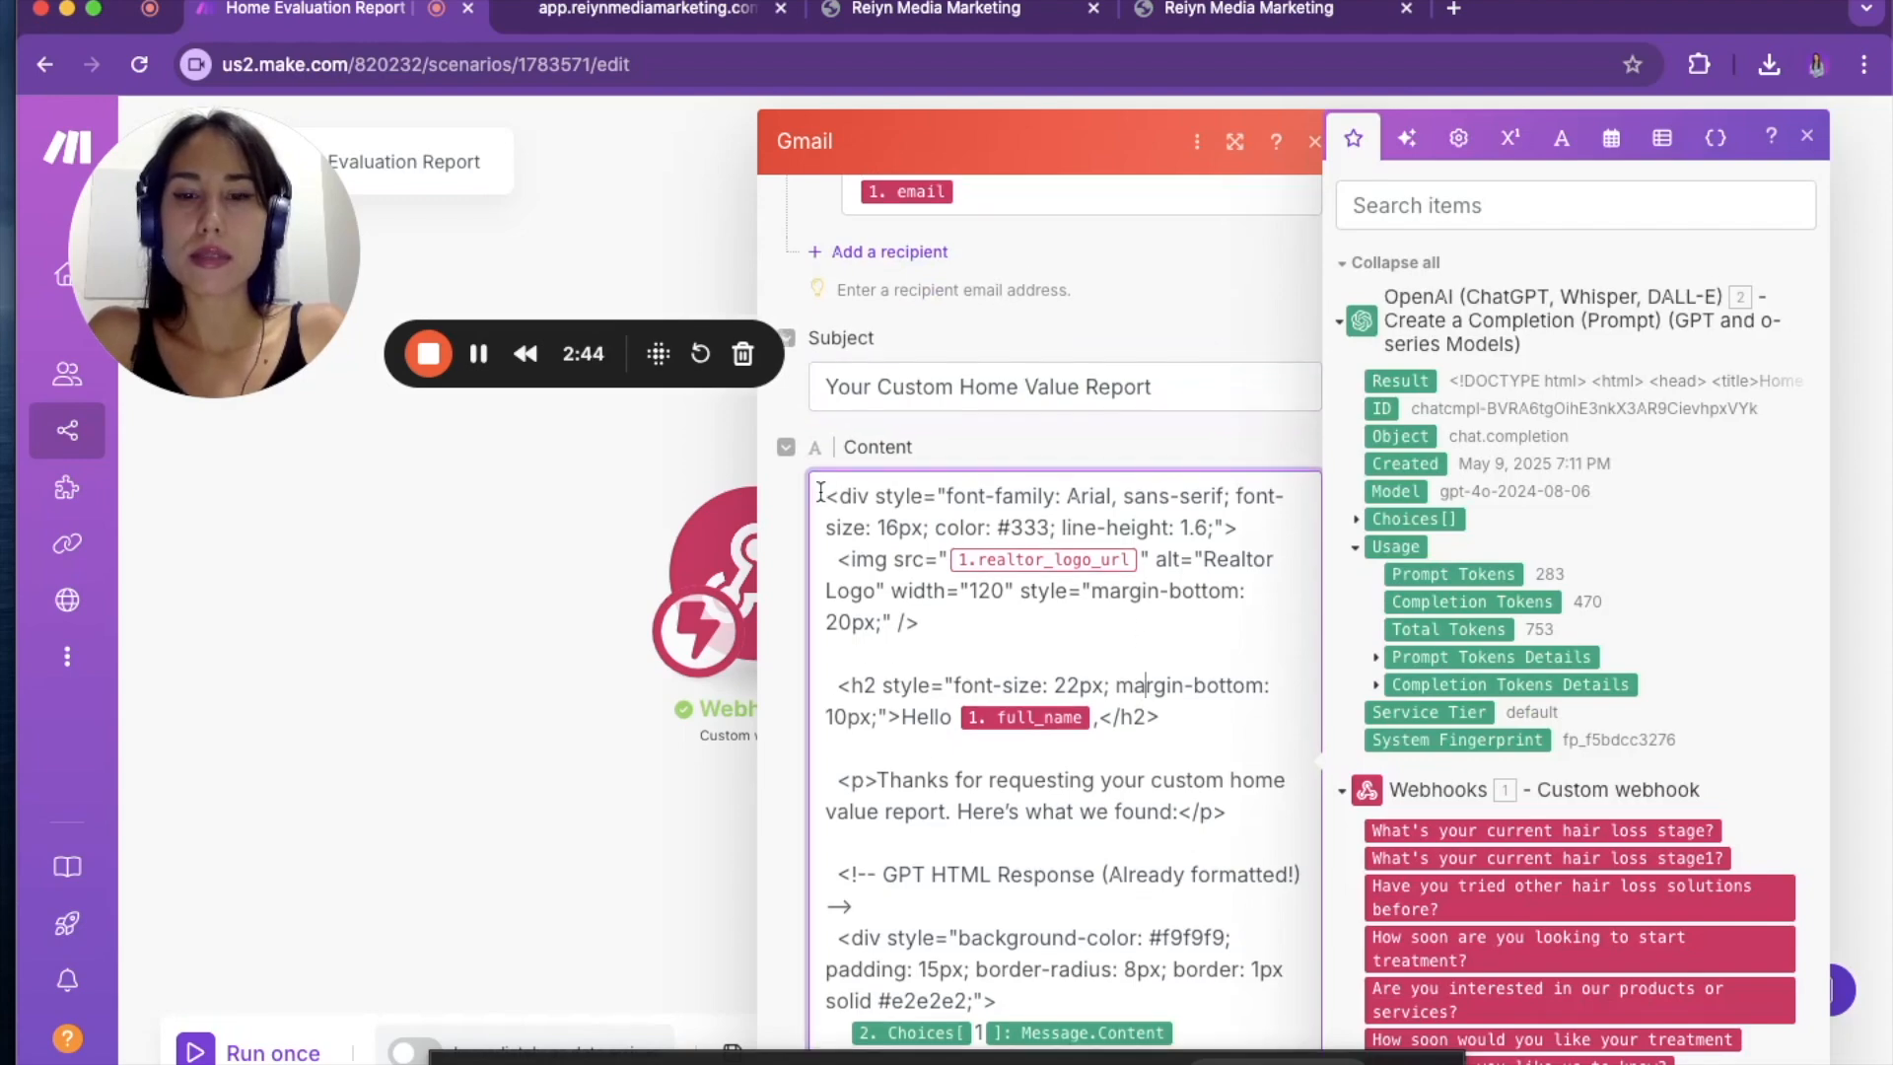
pyautogui.scroll(-1, 1050, 618)
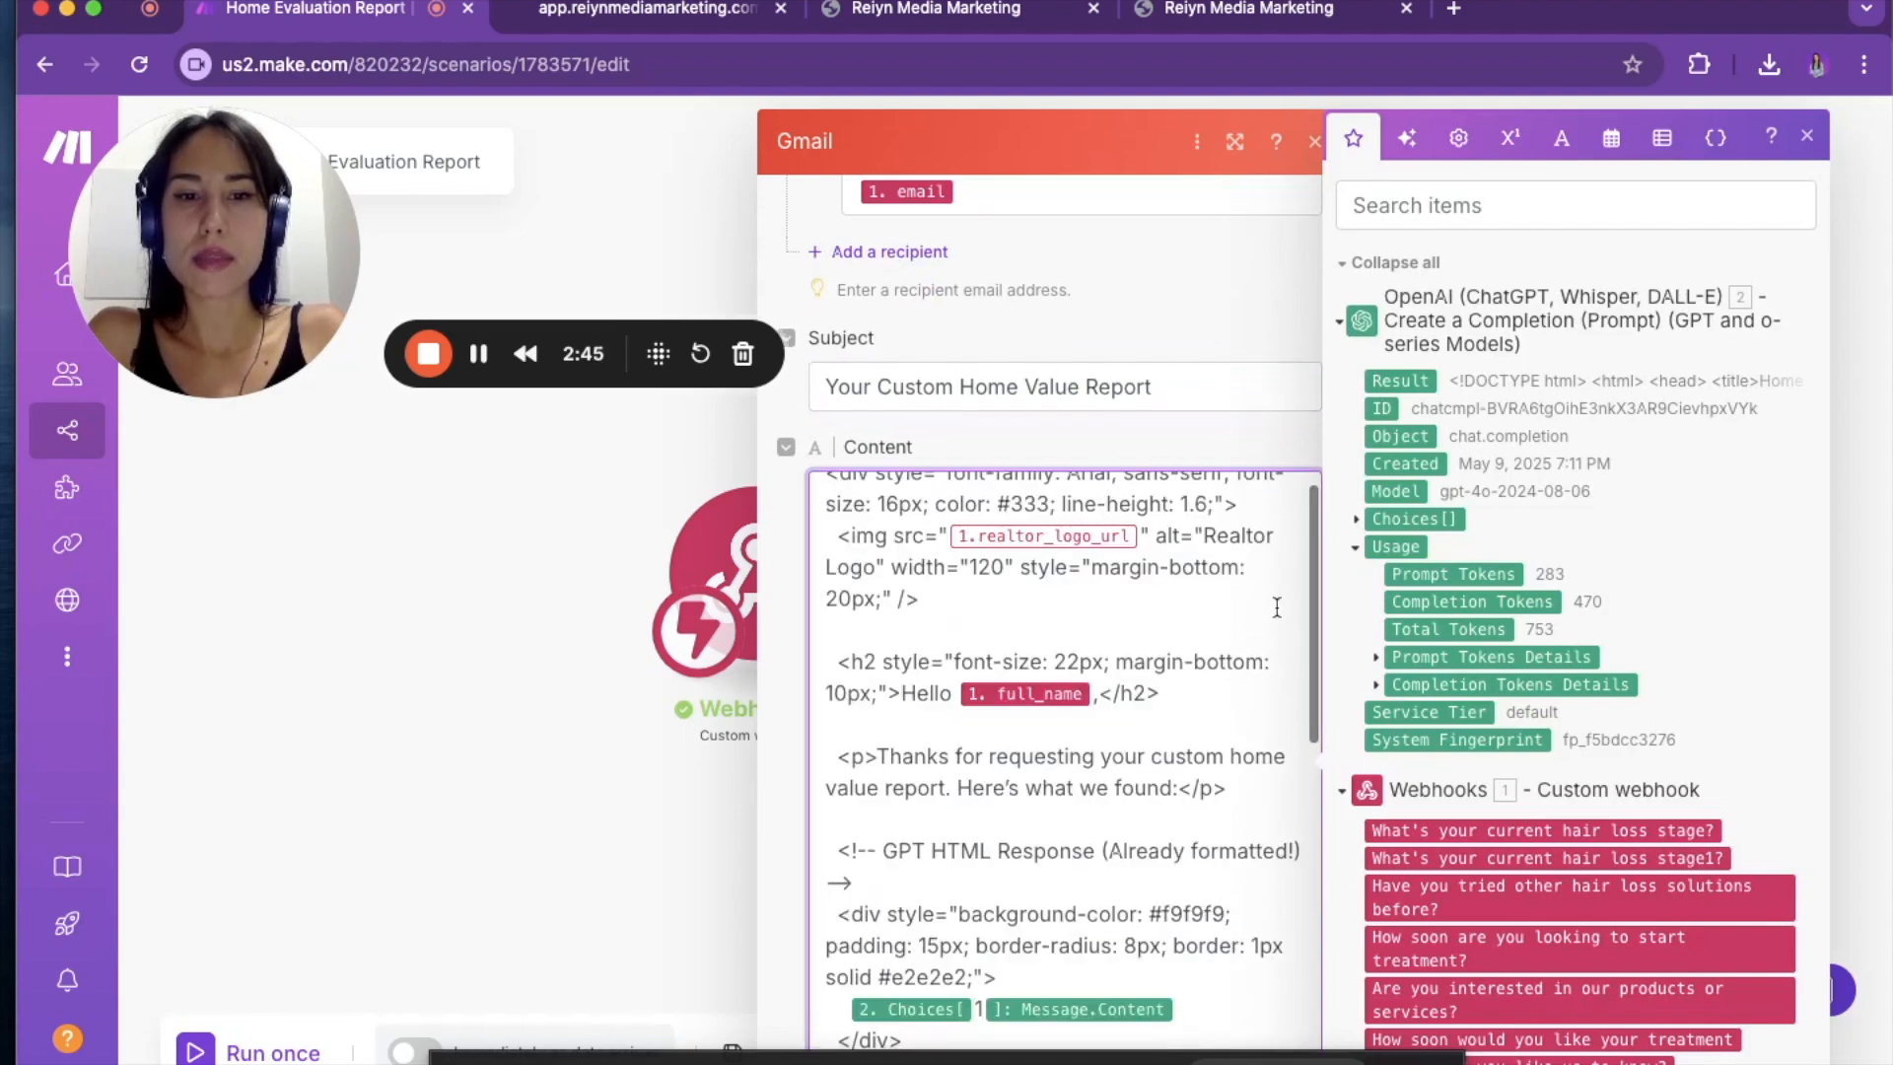
pyautogui.click(956, 612)
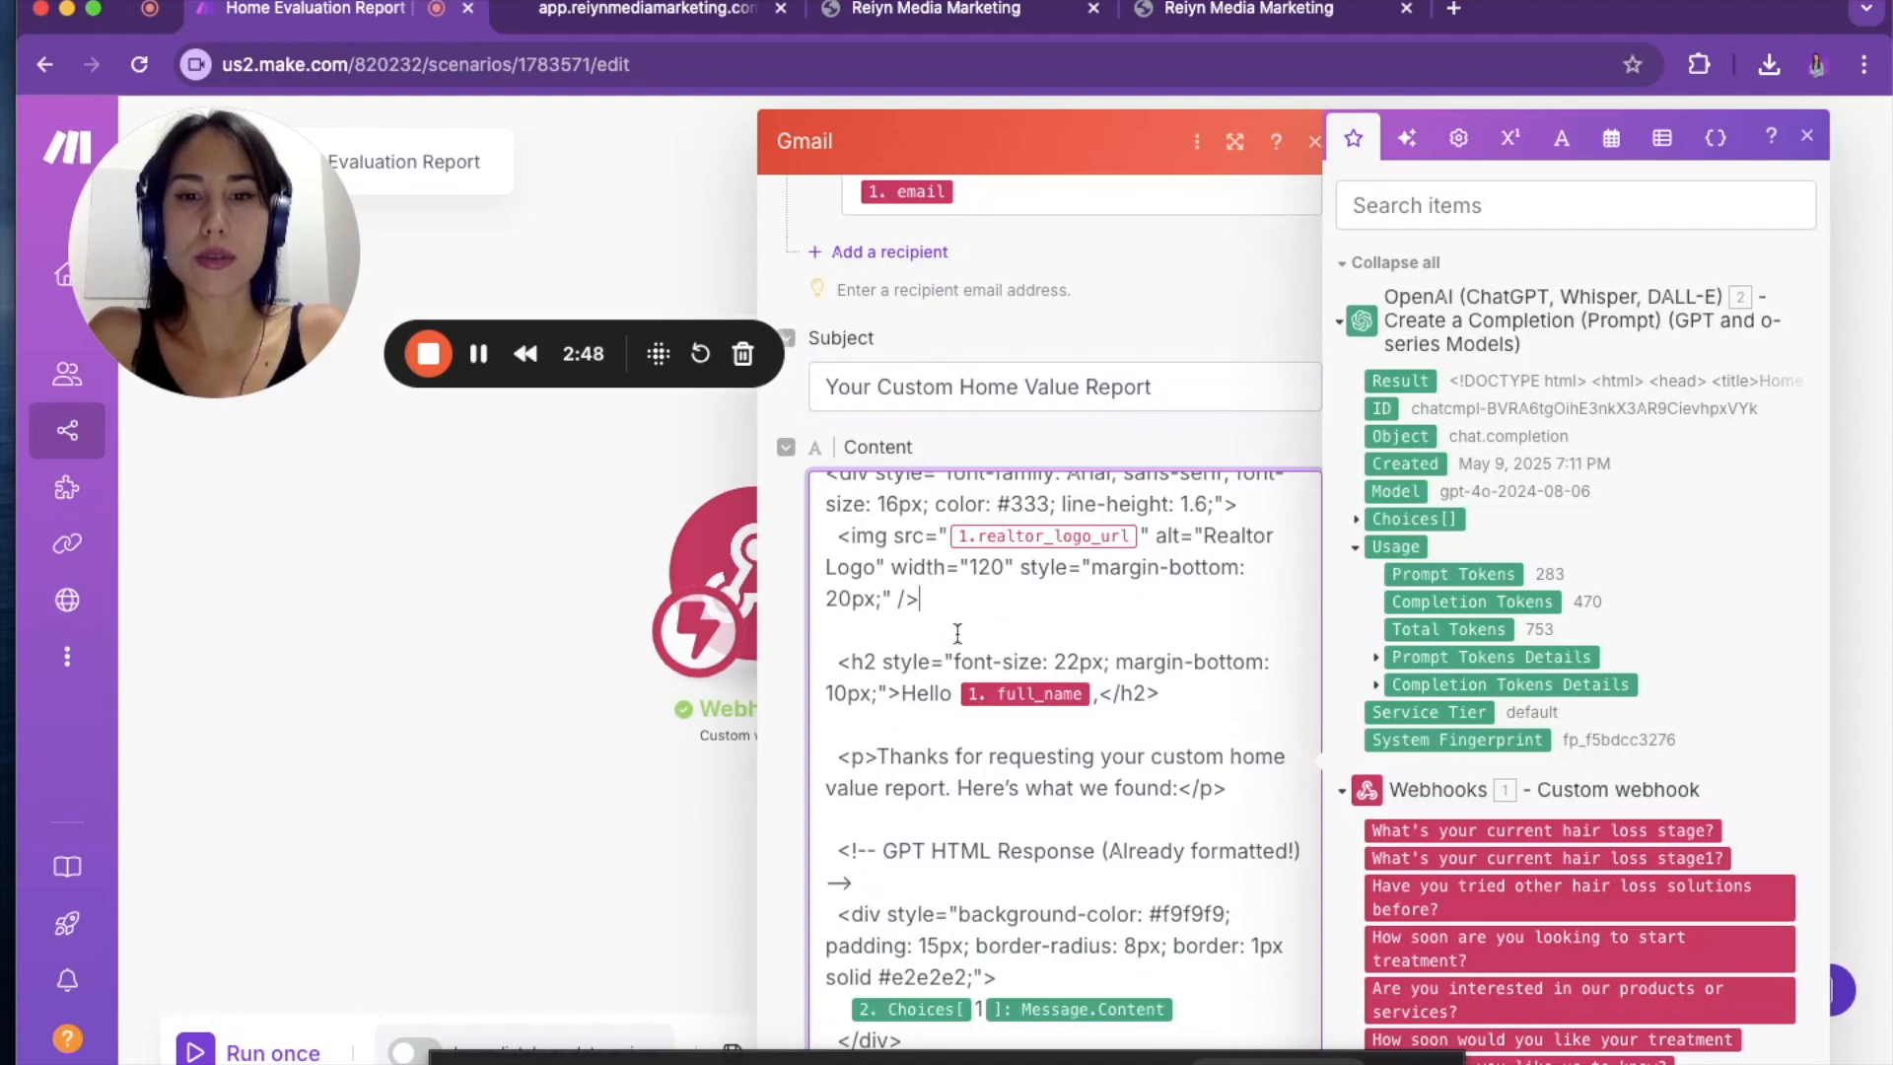
pyautogui.scroll(1, 956, 631)
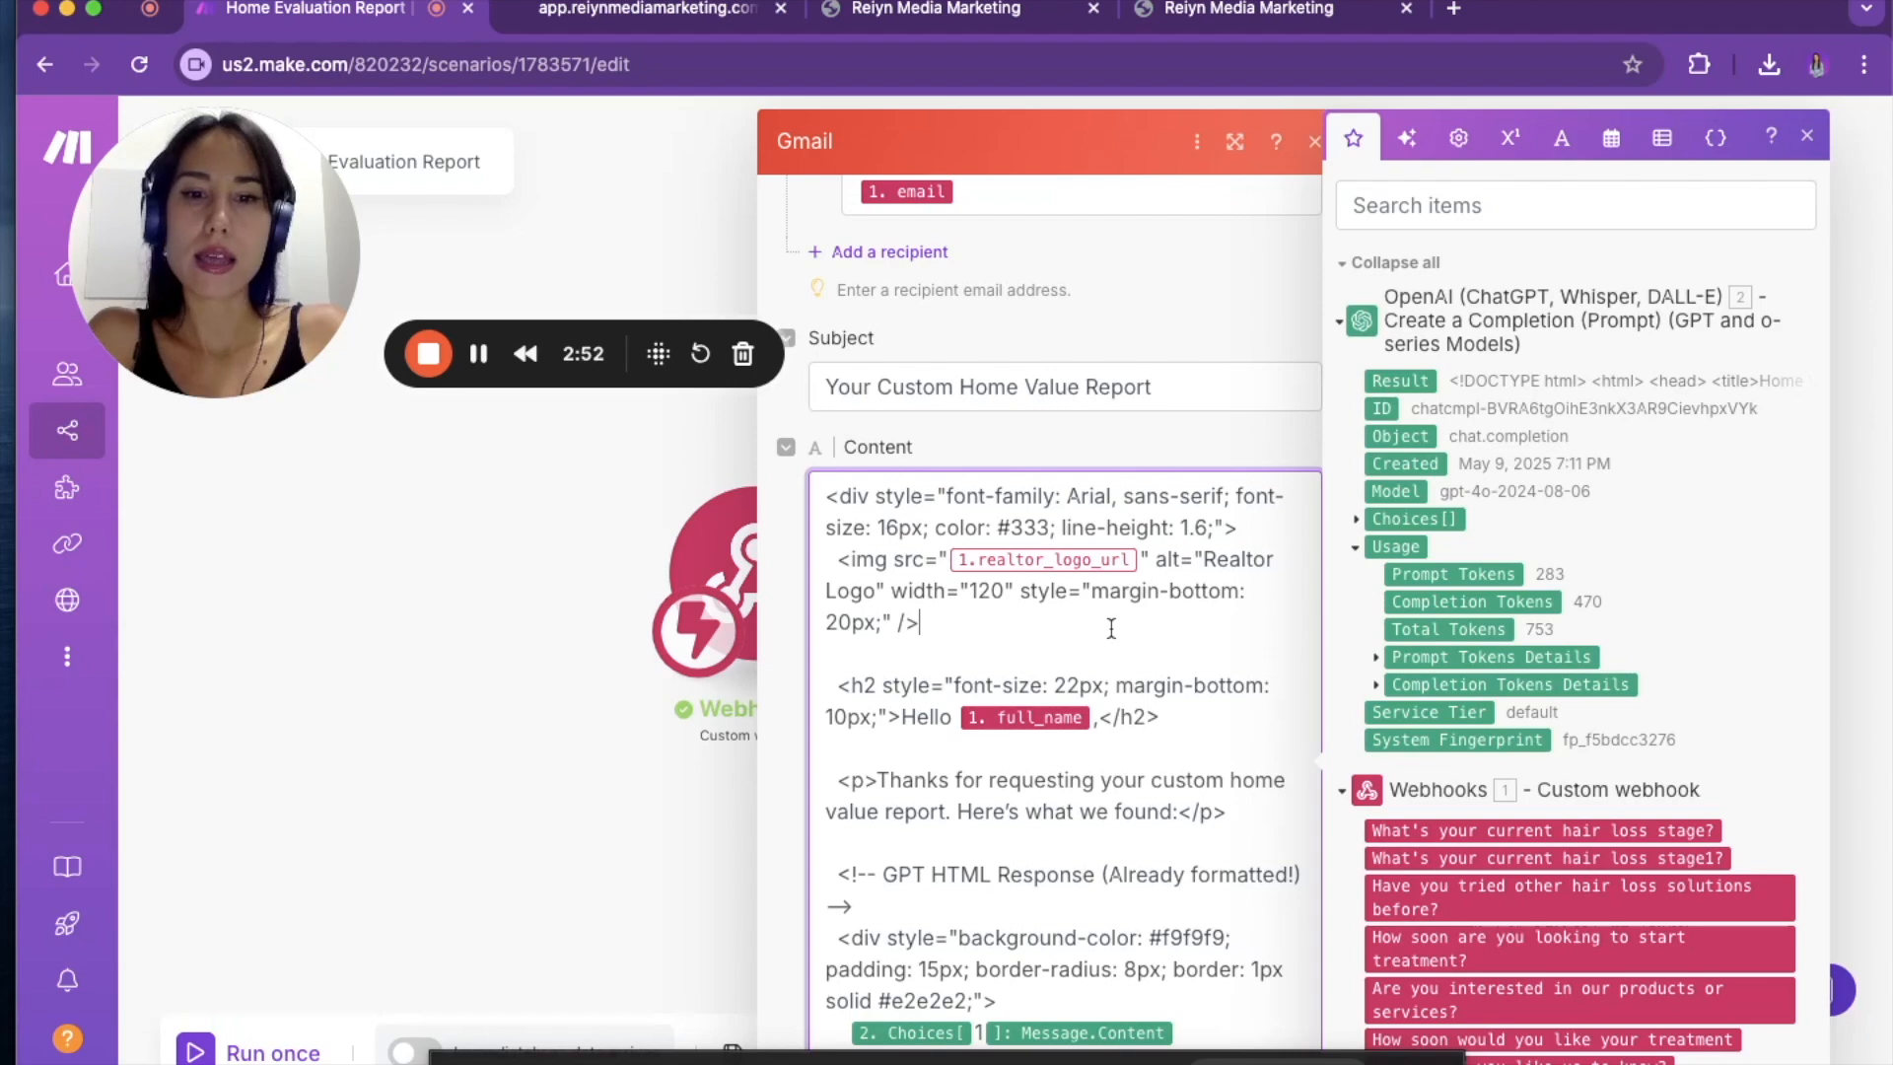
# - Read the email content's full_name greeting, thank-you paragraph and GPT HTML response section
pyautogui.scroll(-2, 1134, 602)
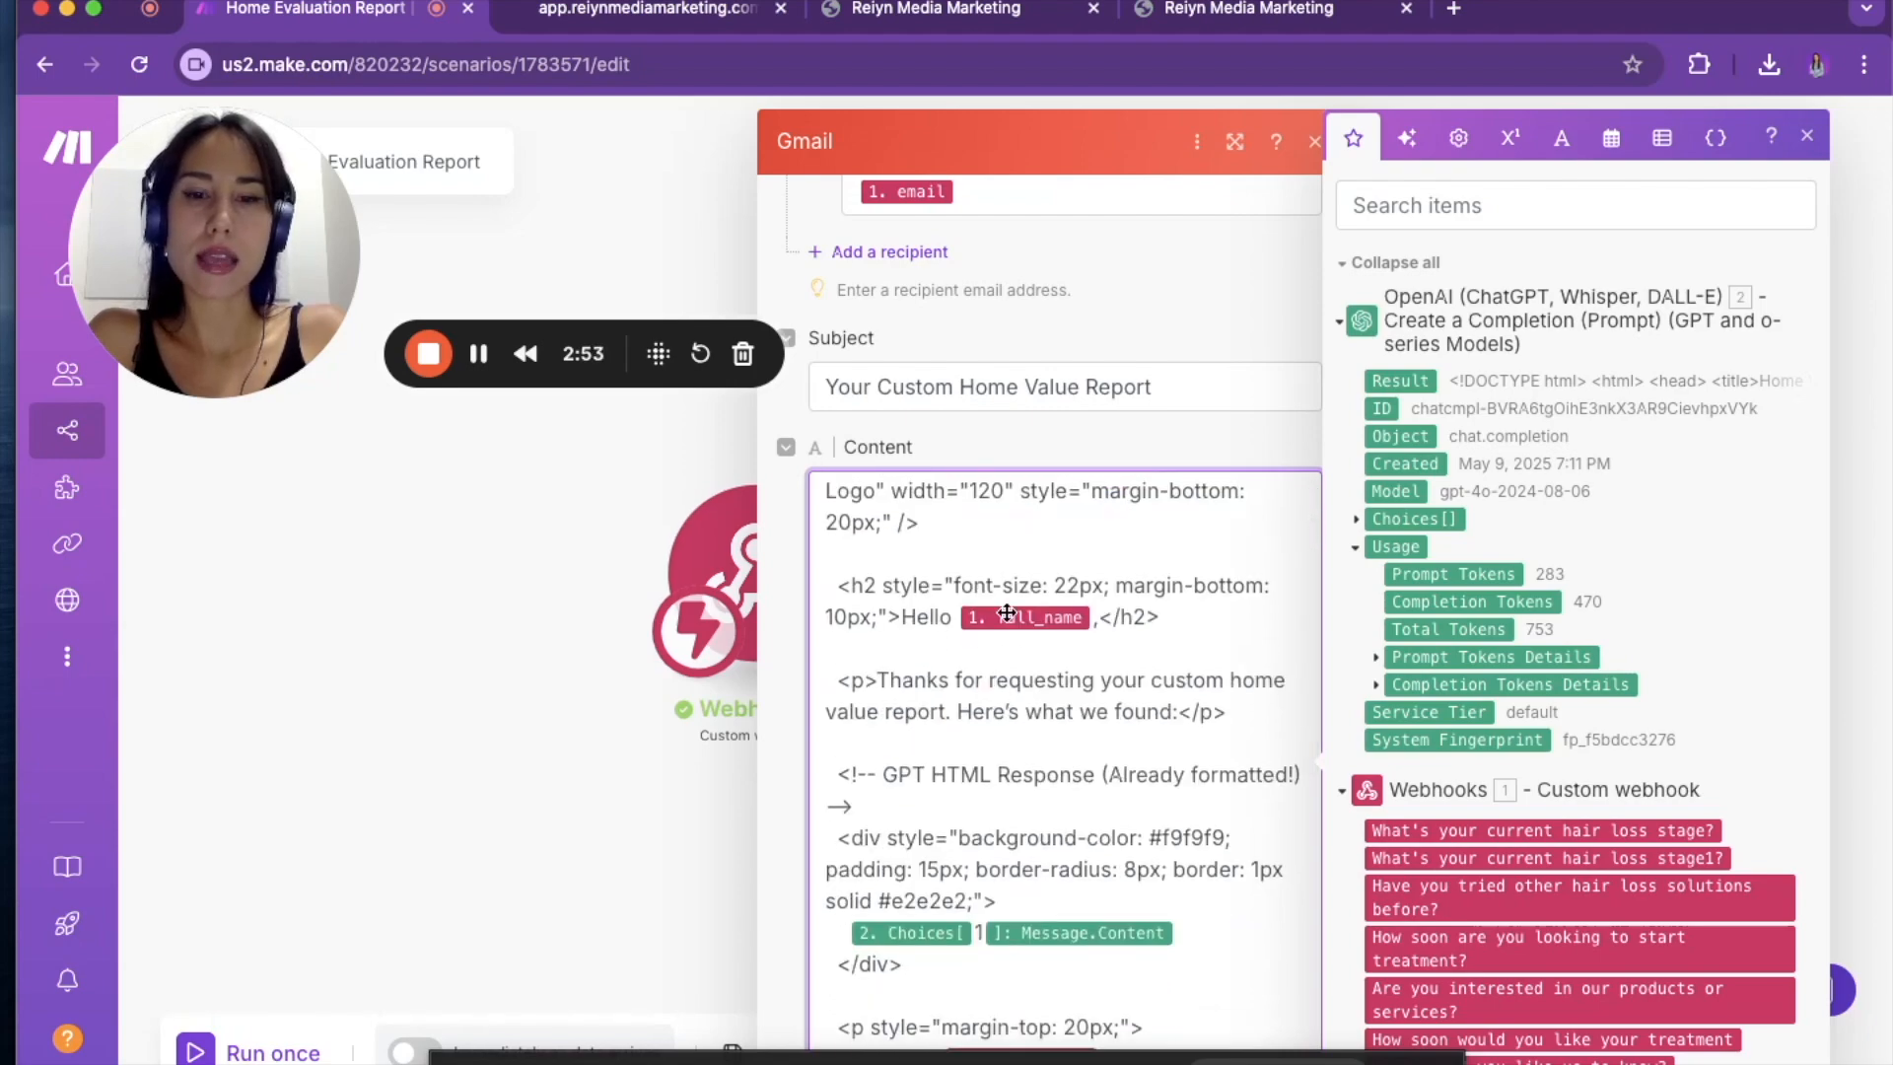
pyautogui.scroll(-3, 1005, 609)
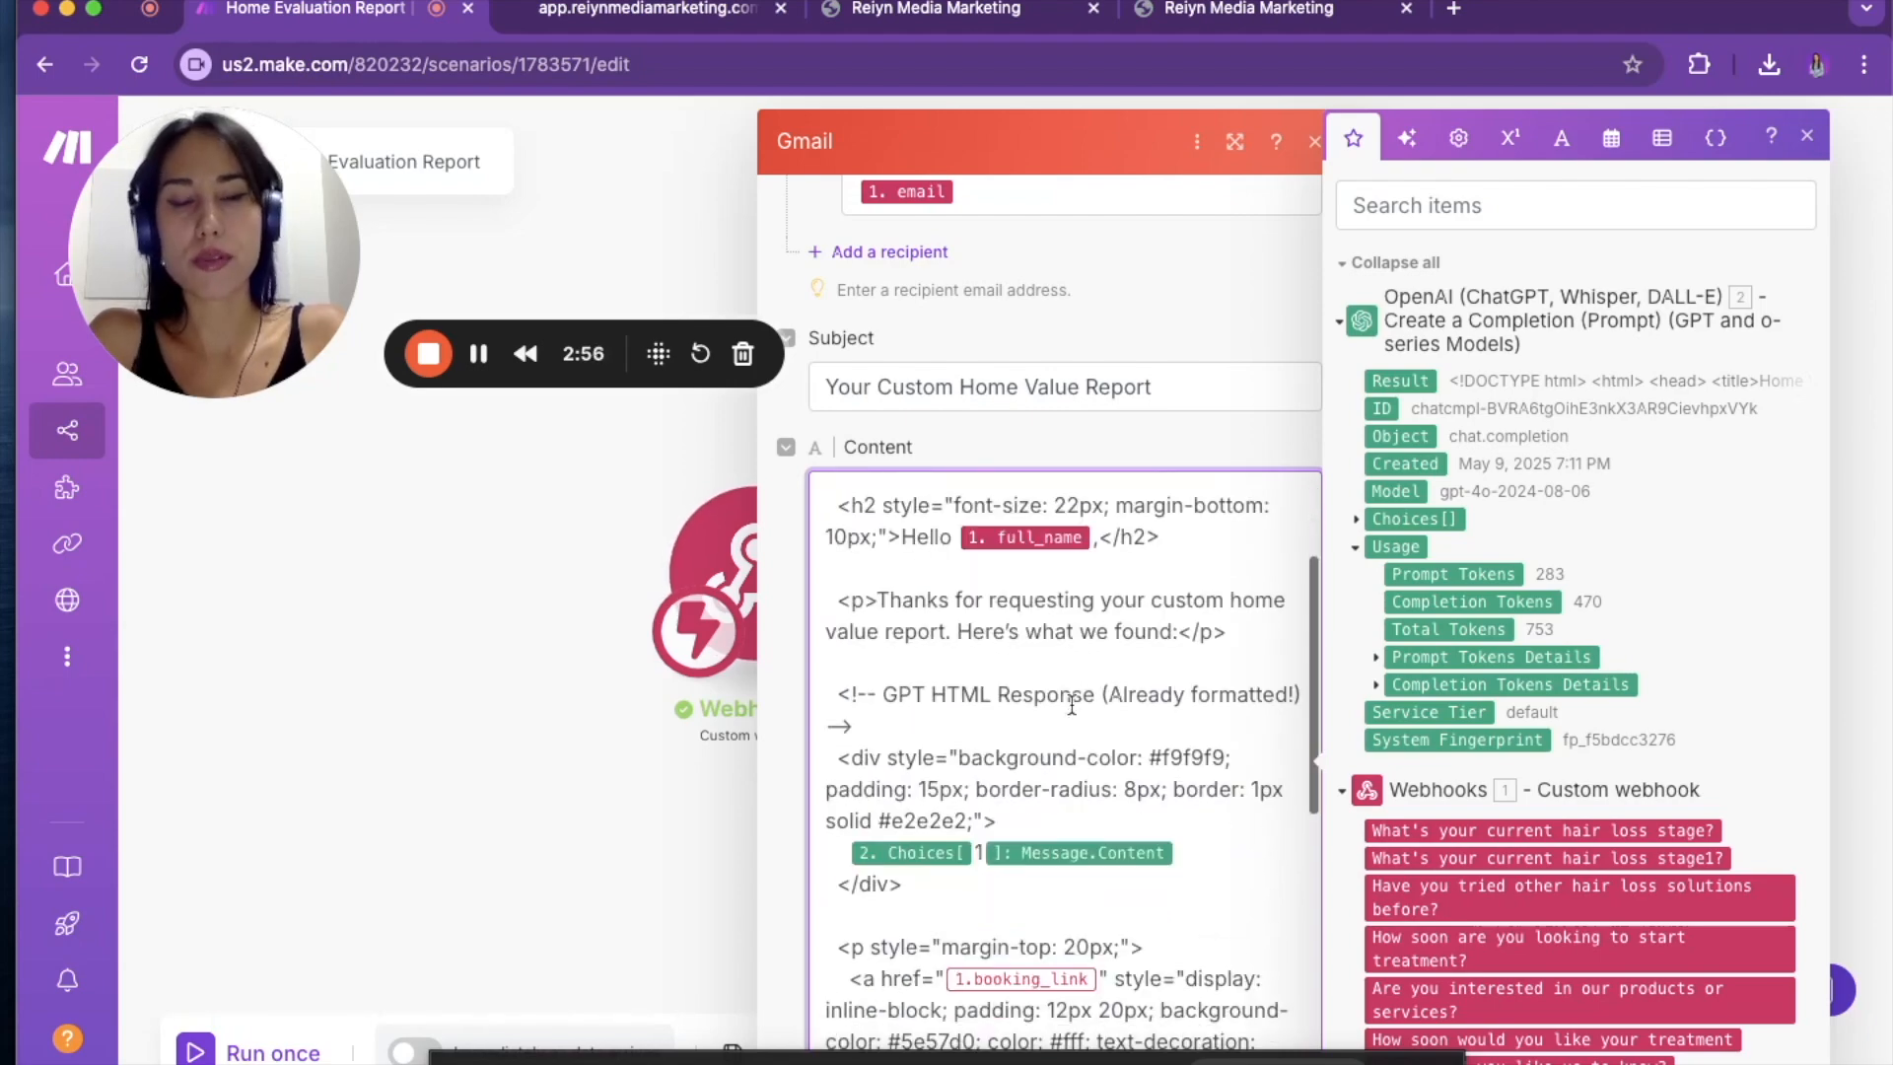
pyautogui.scroll(-1, 1072, 704)
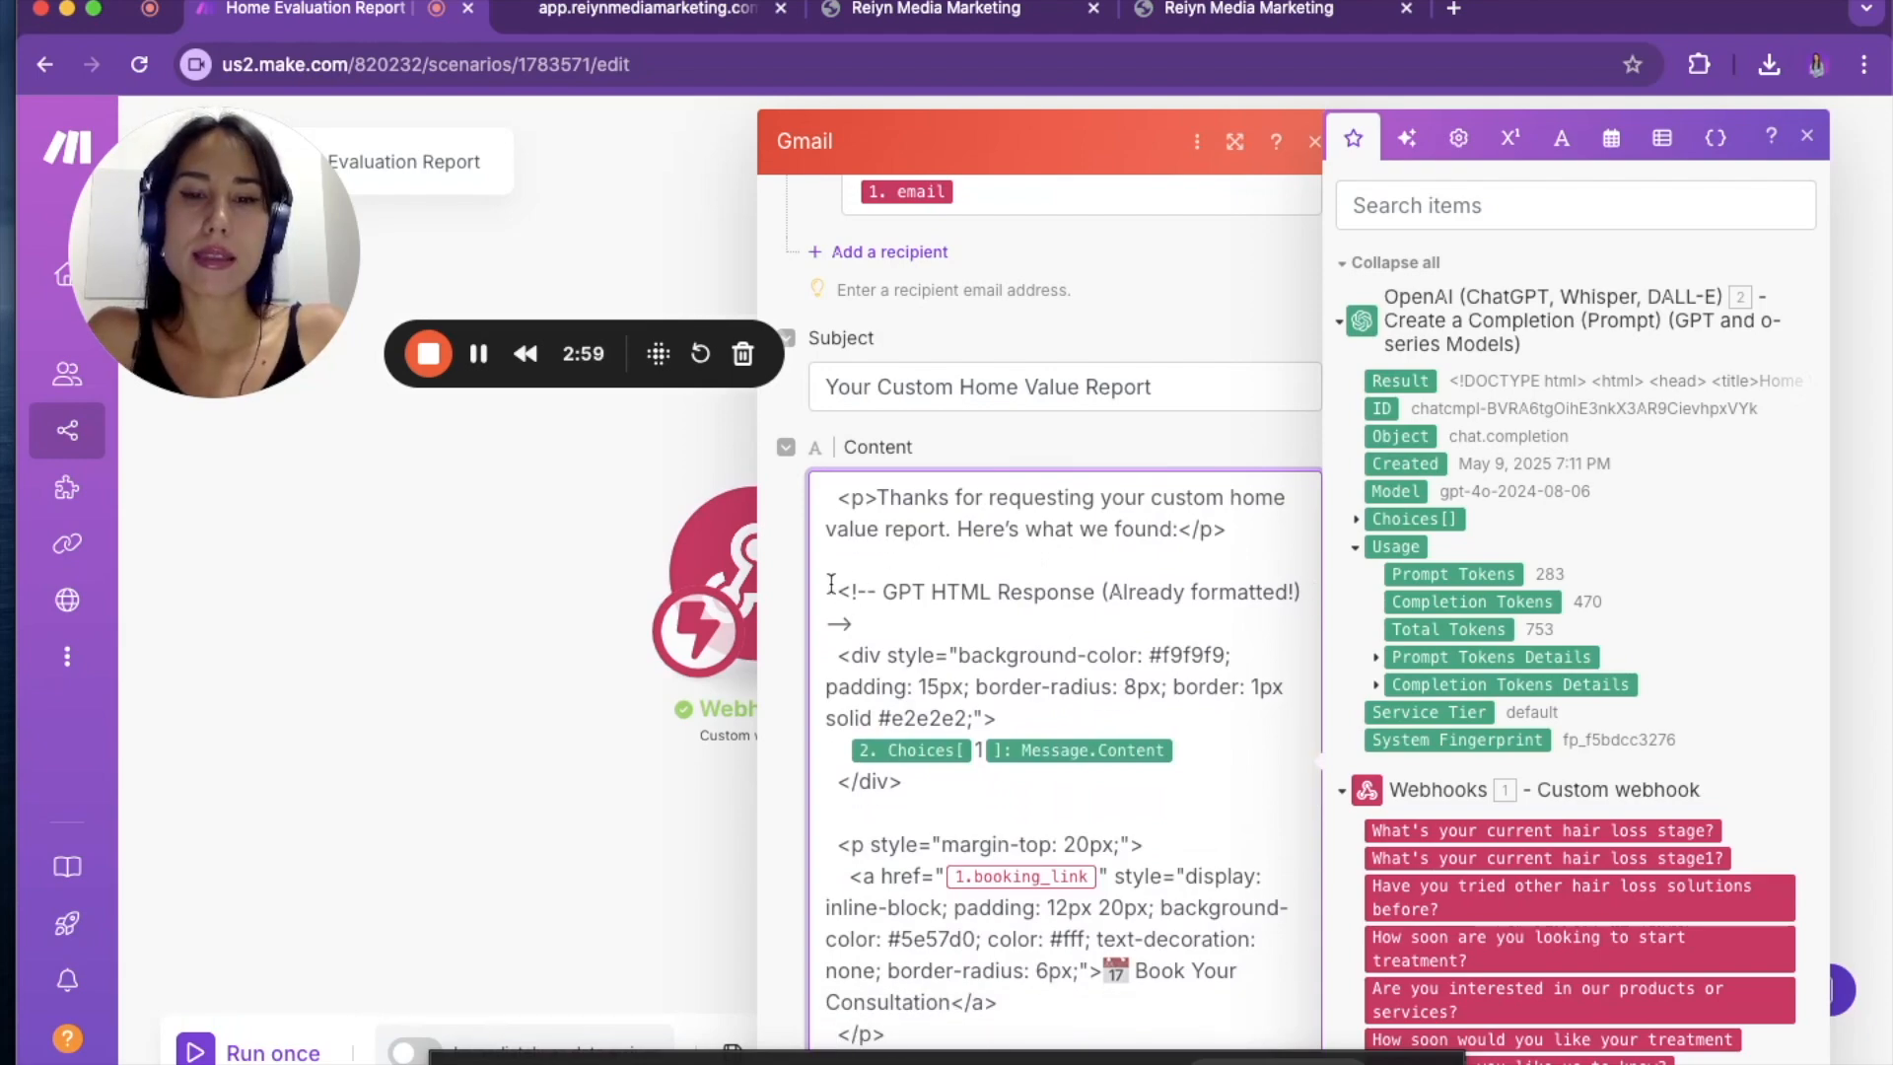
pyautogui.scroll(-3, 976, 577)
pyautogui.scroll(2, 1112, 566)
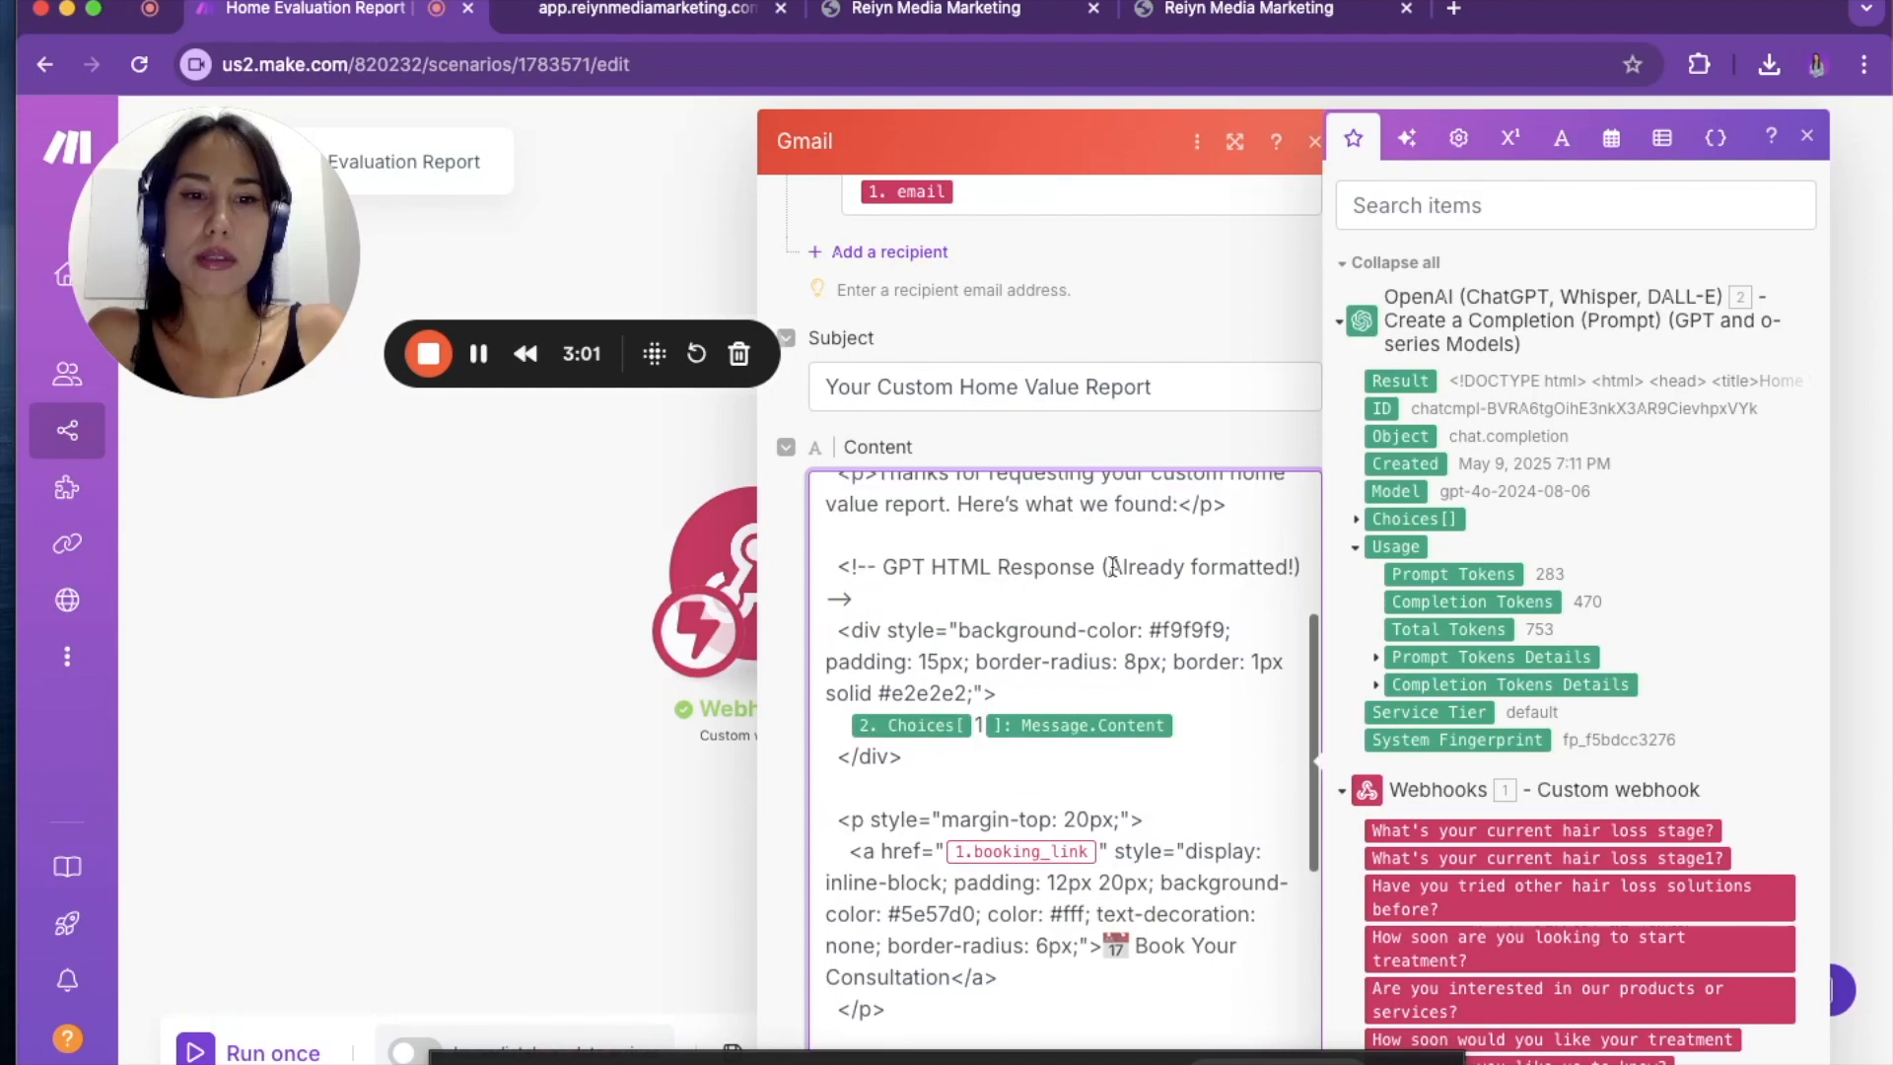
pyautogui.scroll(2, 1005, 639)
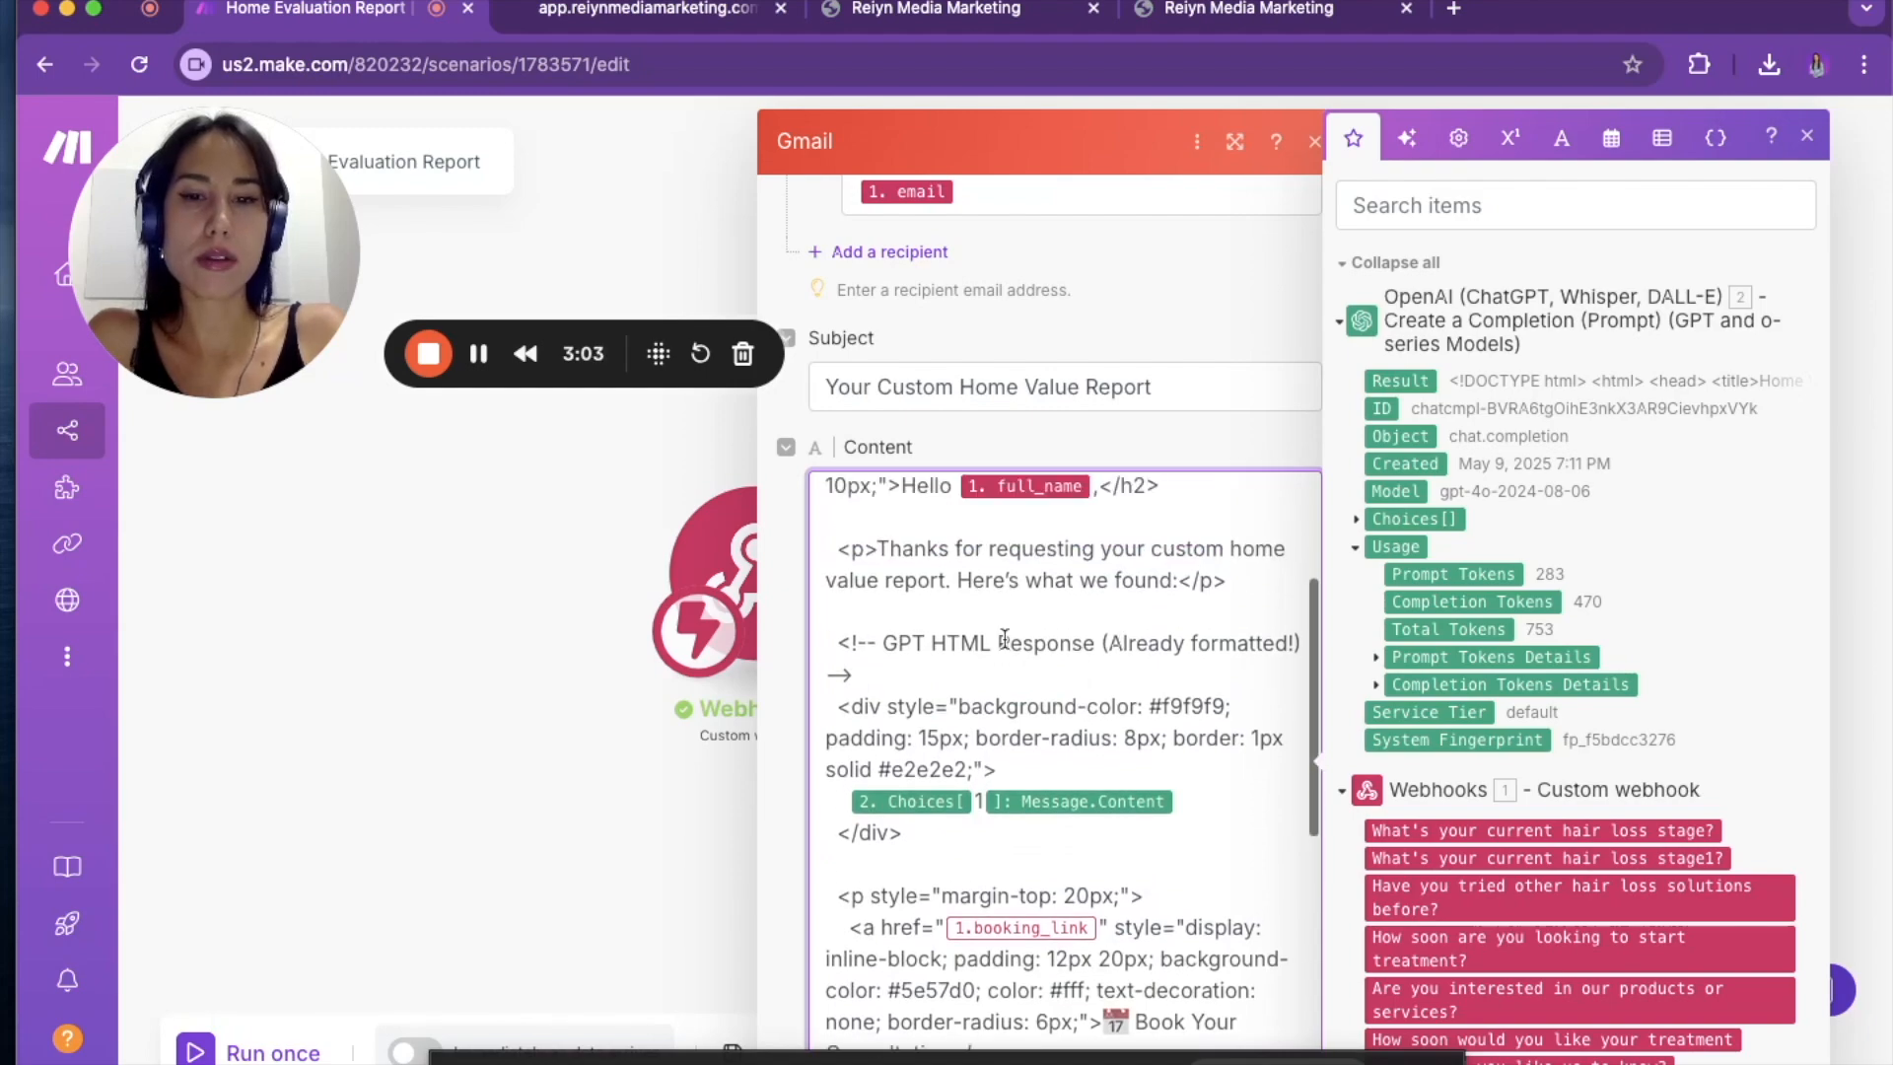
pyautogui.scroll(-1, 1004, 639)
# - Insert the Message Content item from the OpenAI module's Choices into the email's GPT response block and delete the duplicate
pyautogui.scroll(-3, 1597, 325)
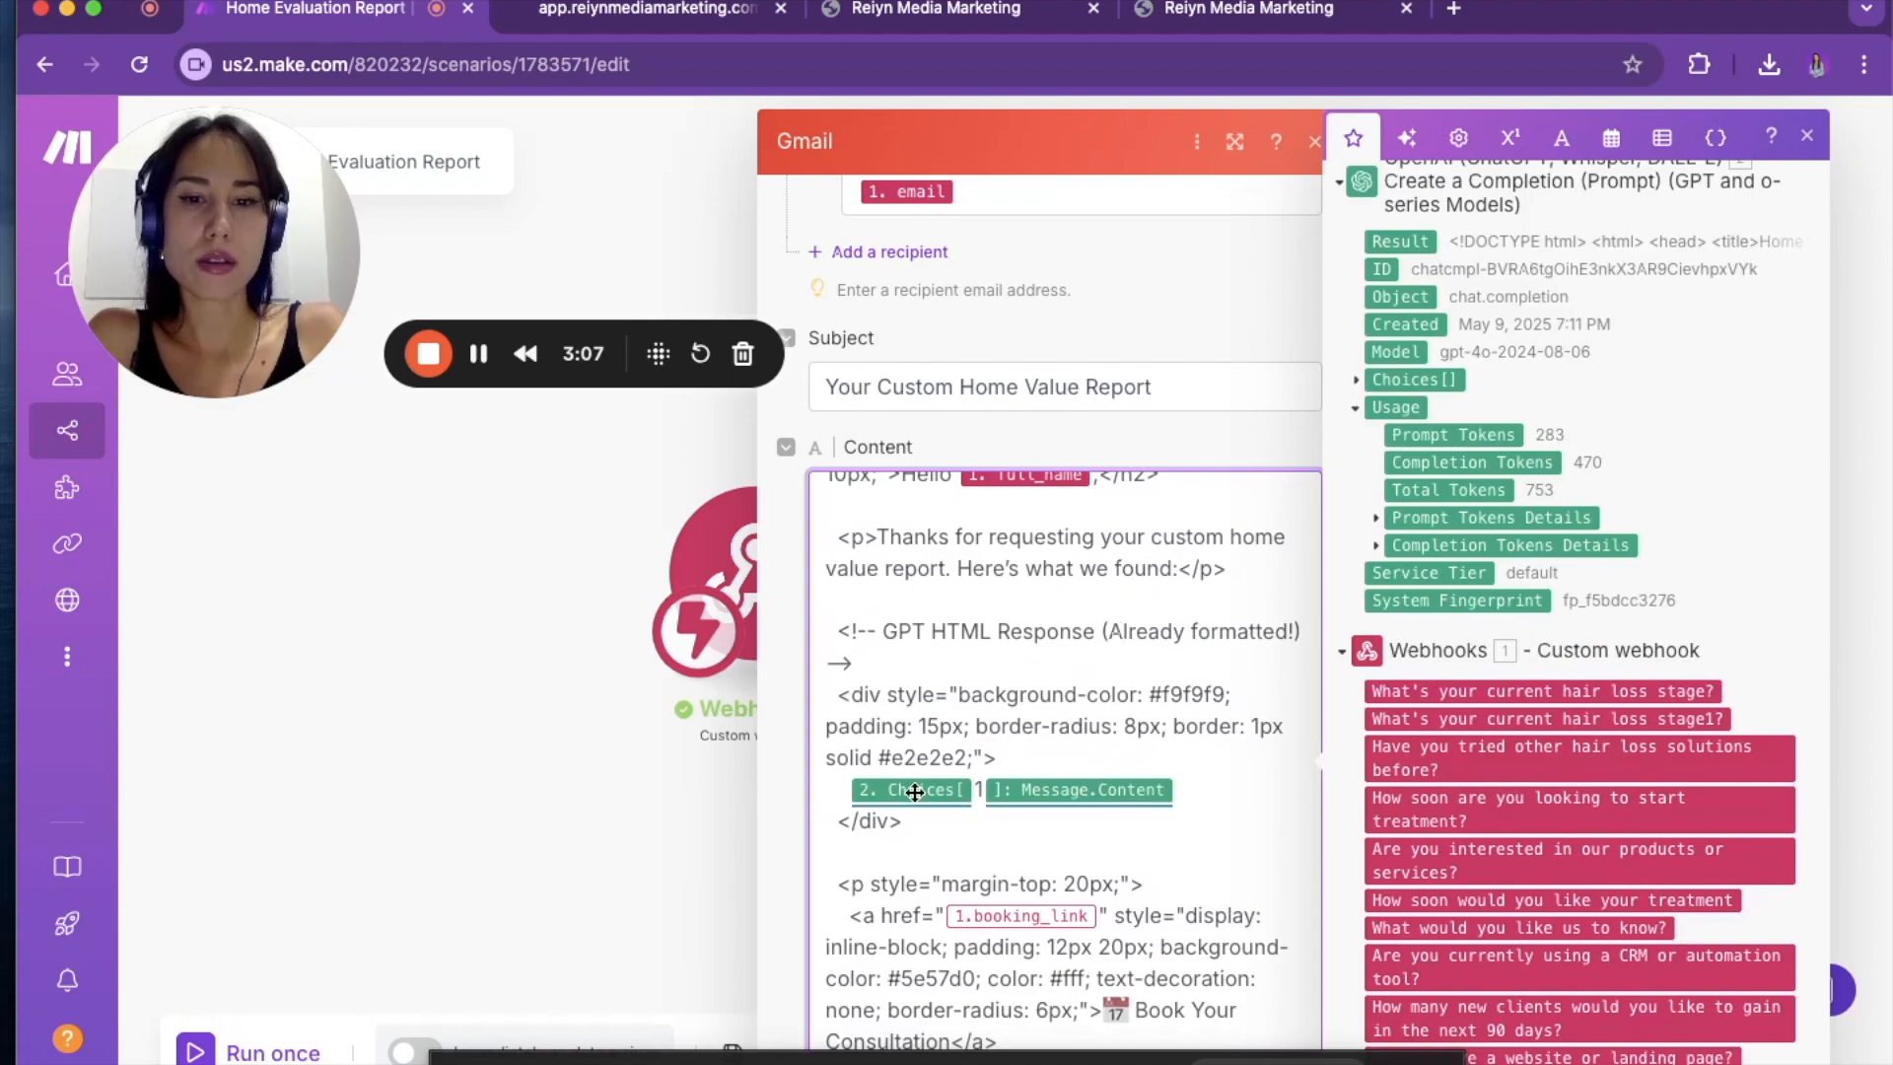
pyautogui.click(1356, 382)
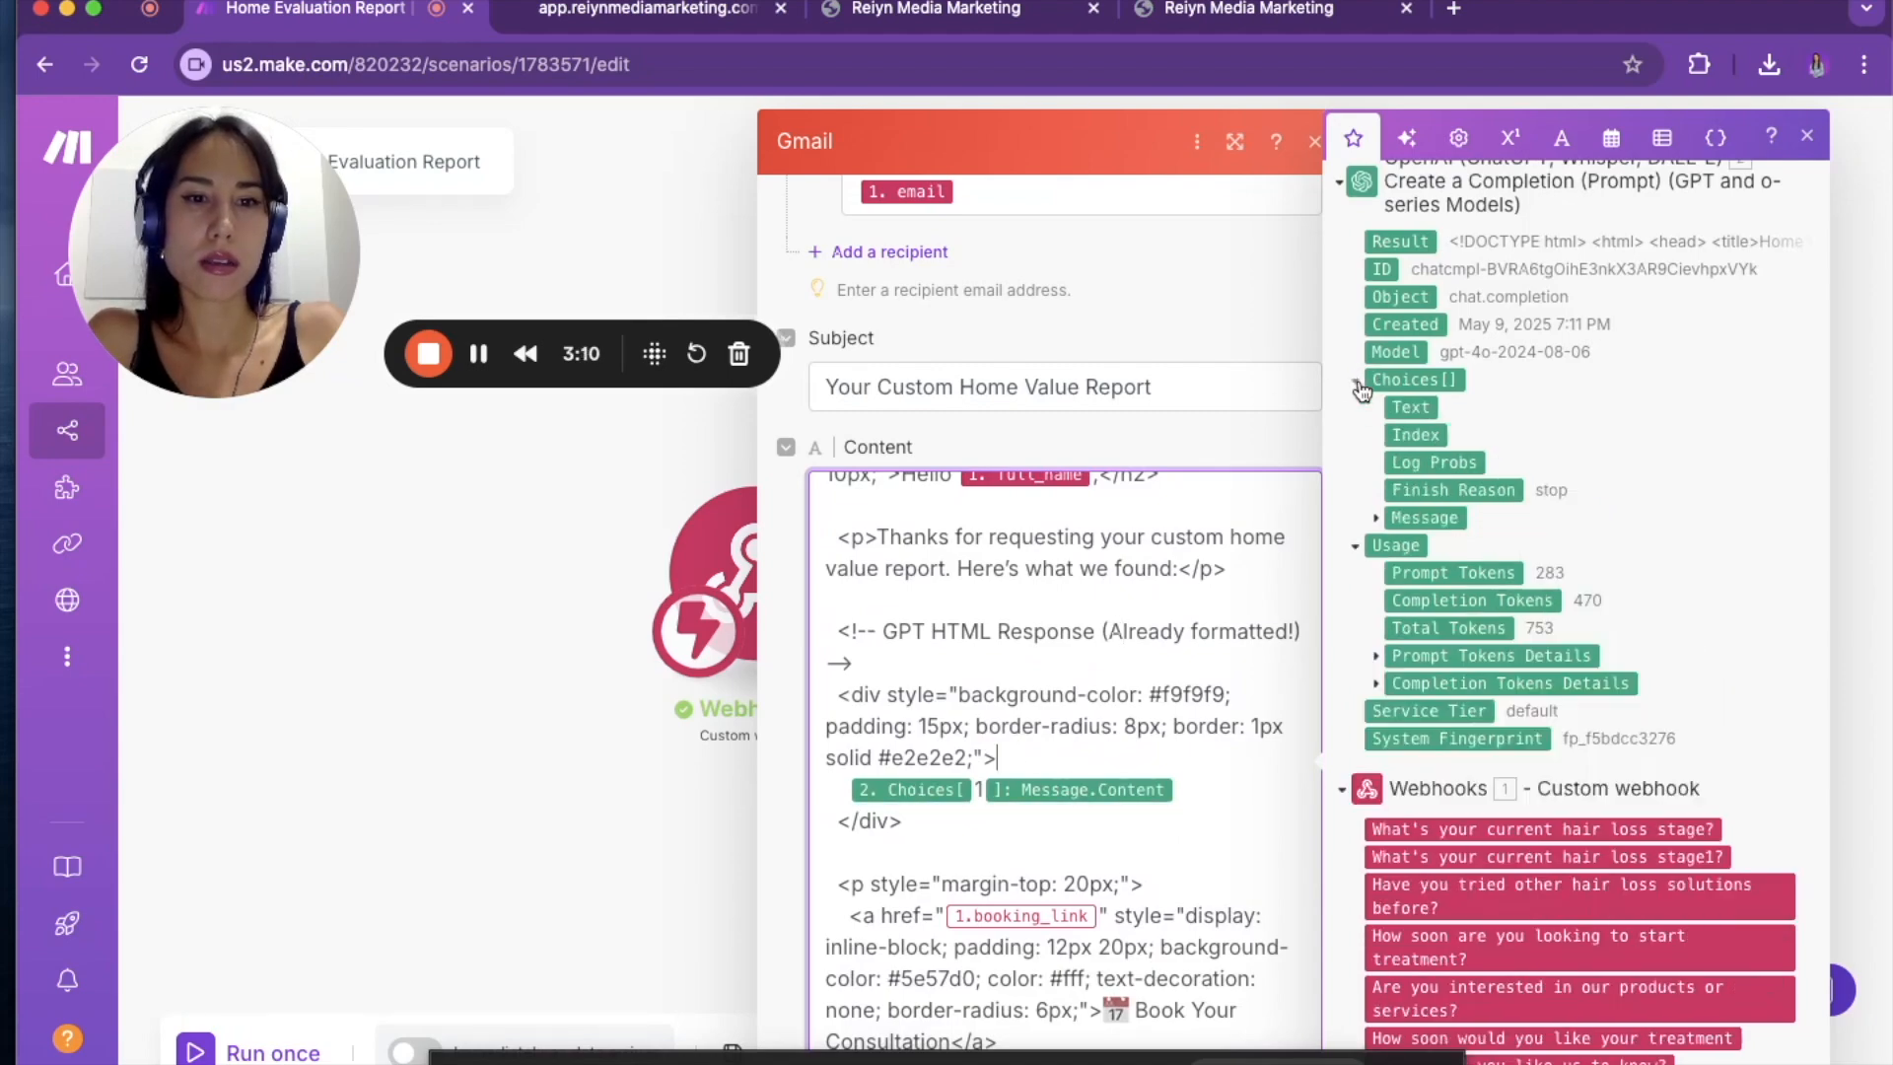
pyautogui.click(1378, 519)
pyautogui.scroll(-2, 1379, 522)
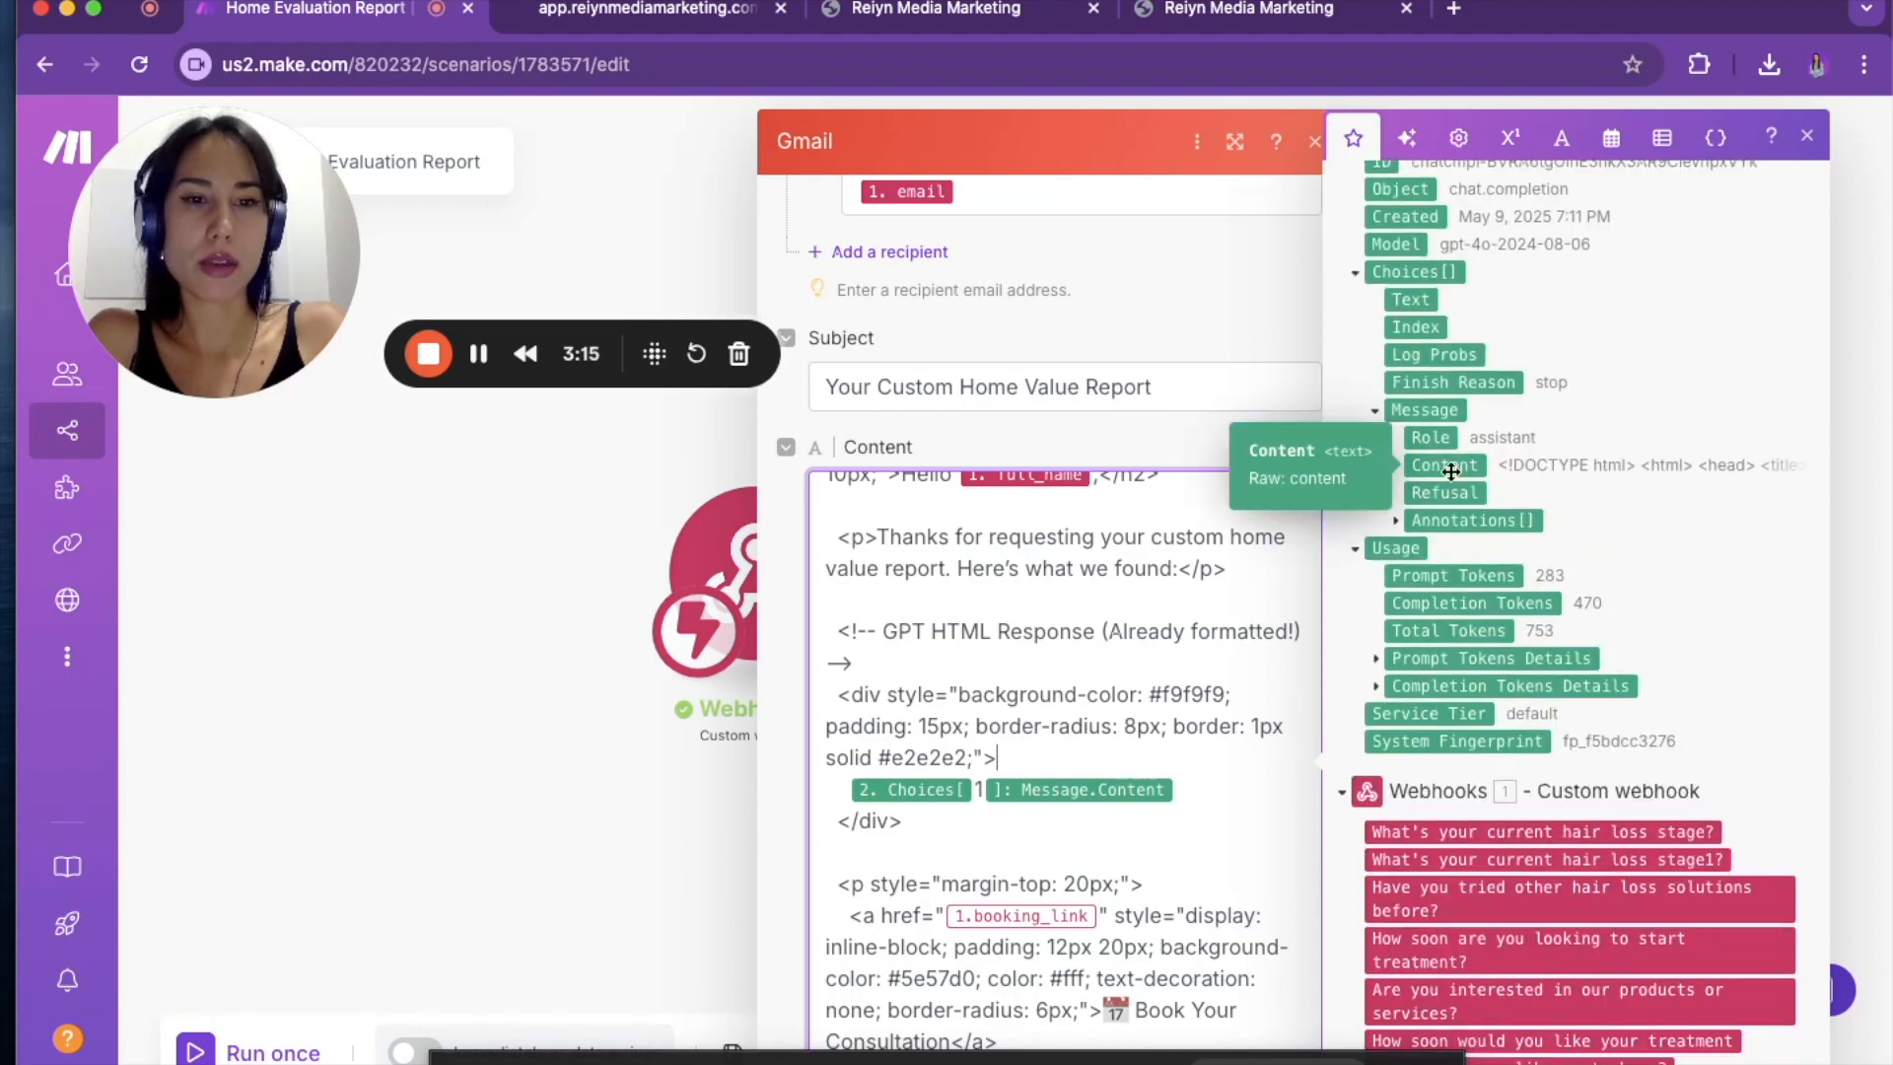
pyautogui.click(1443, 465)
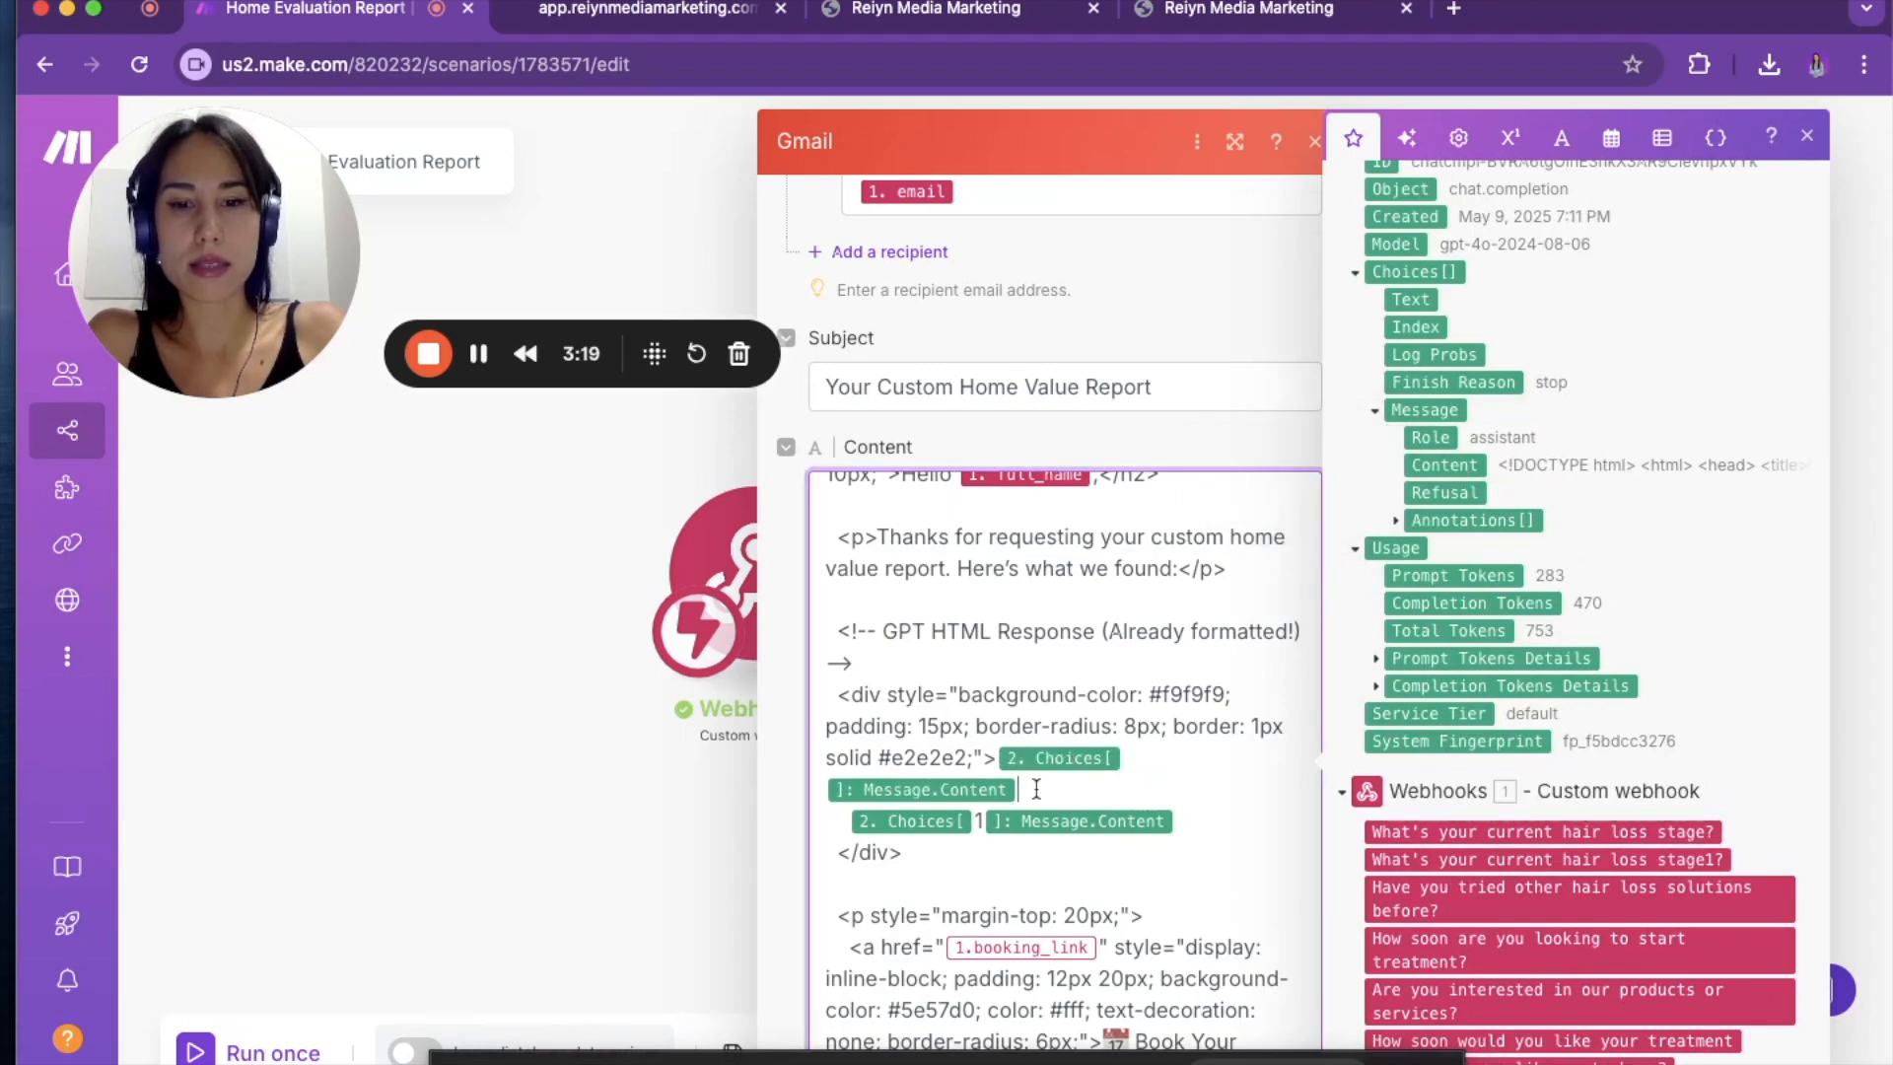
pyautogui.press('BackSpace')
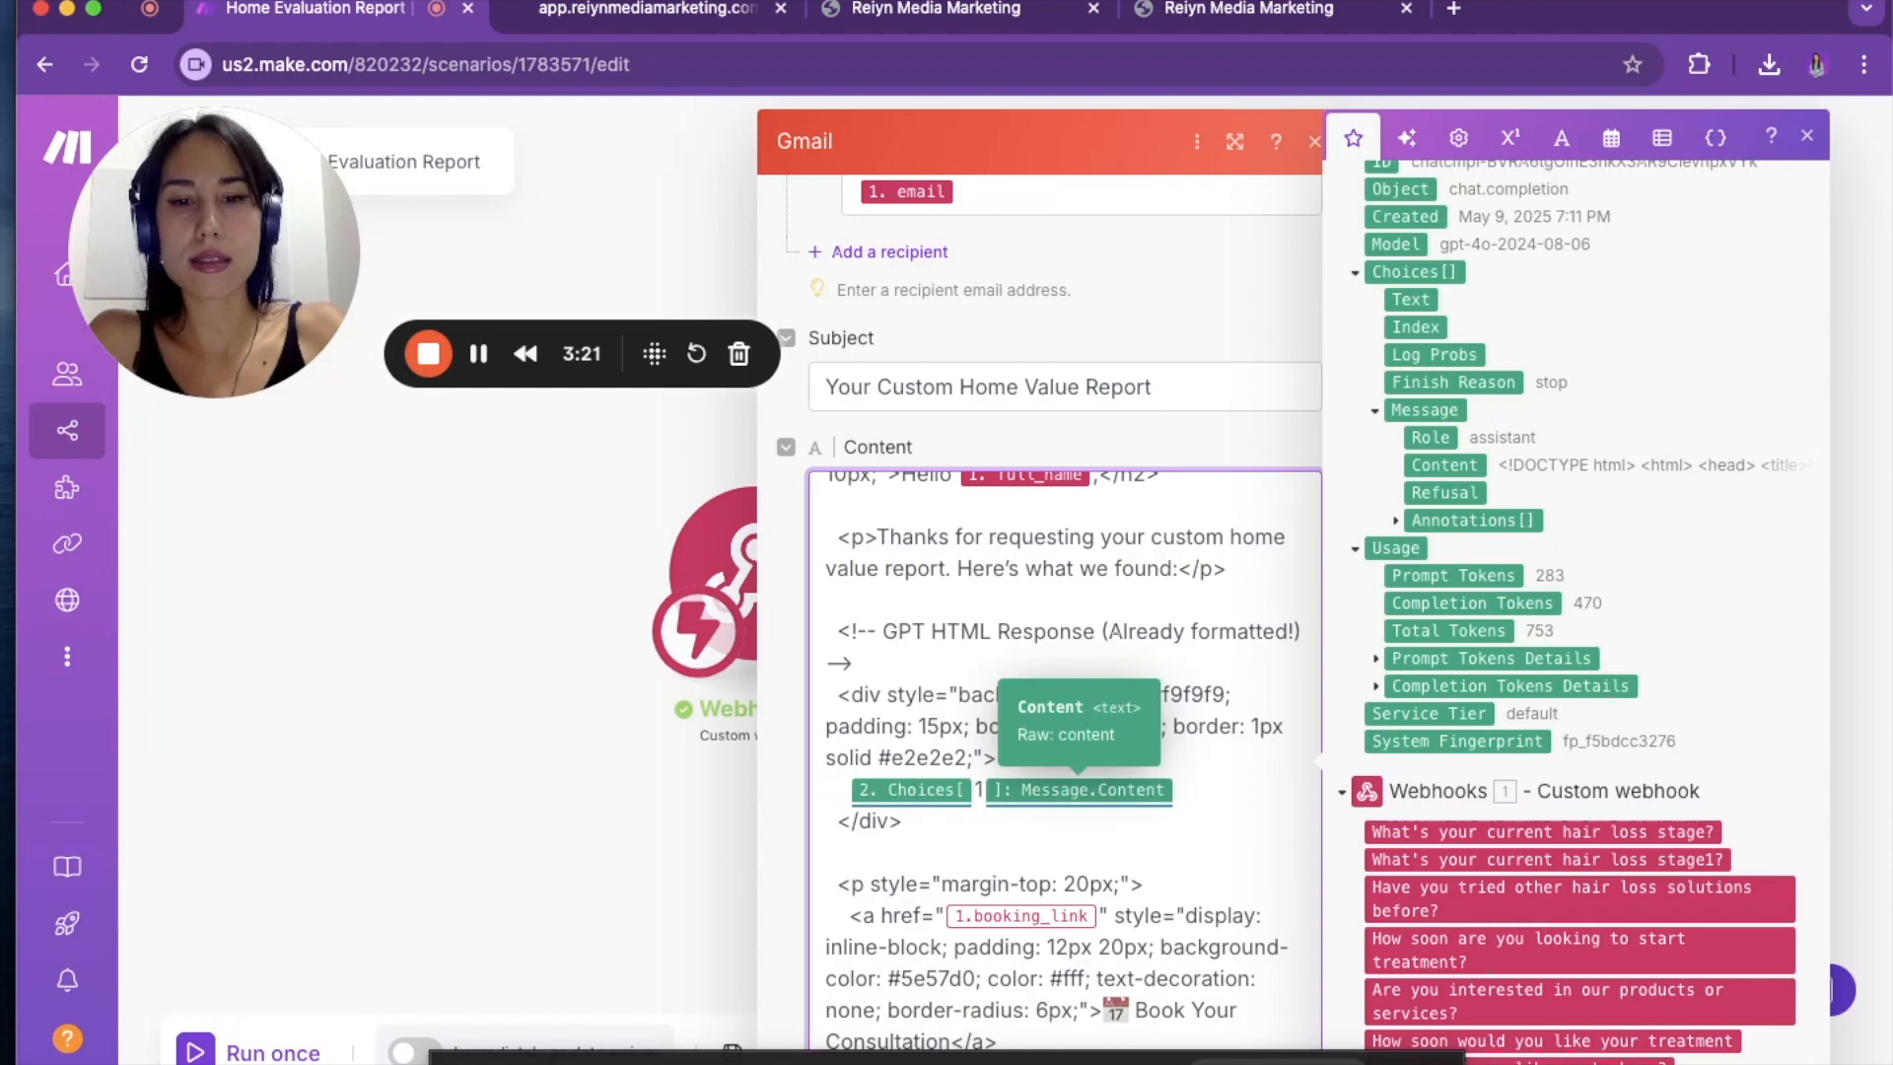
# - Review the email's booking_link consultation button, realtor name and headshot sign-off and attachment setting, and close the Gmail module
pyautogui.scroll(-1, 1065, 749)
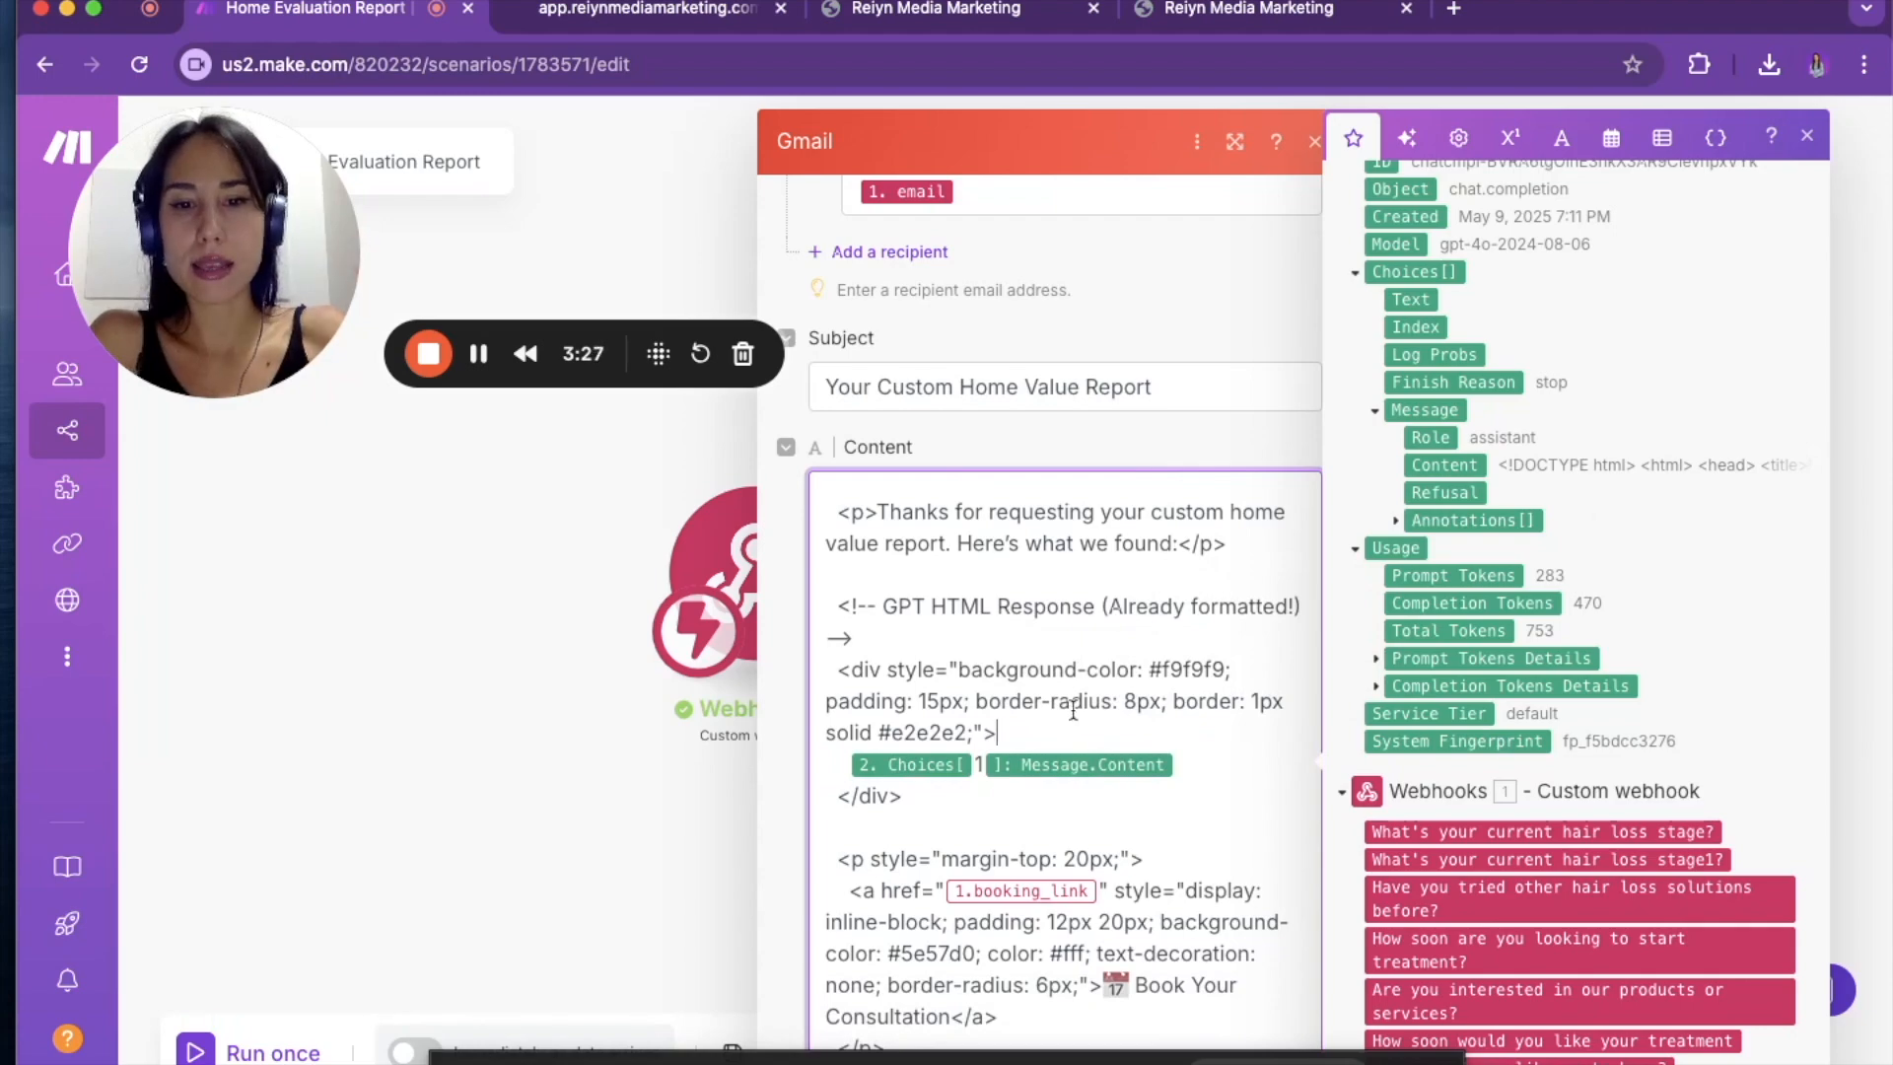
pyautogui.scroll(-1, 1042, 708)
pyautogui.scroll(-3, 1042, 708)
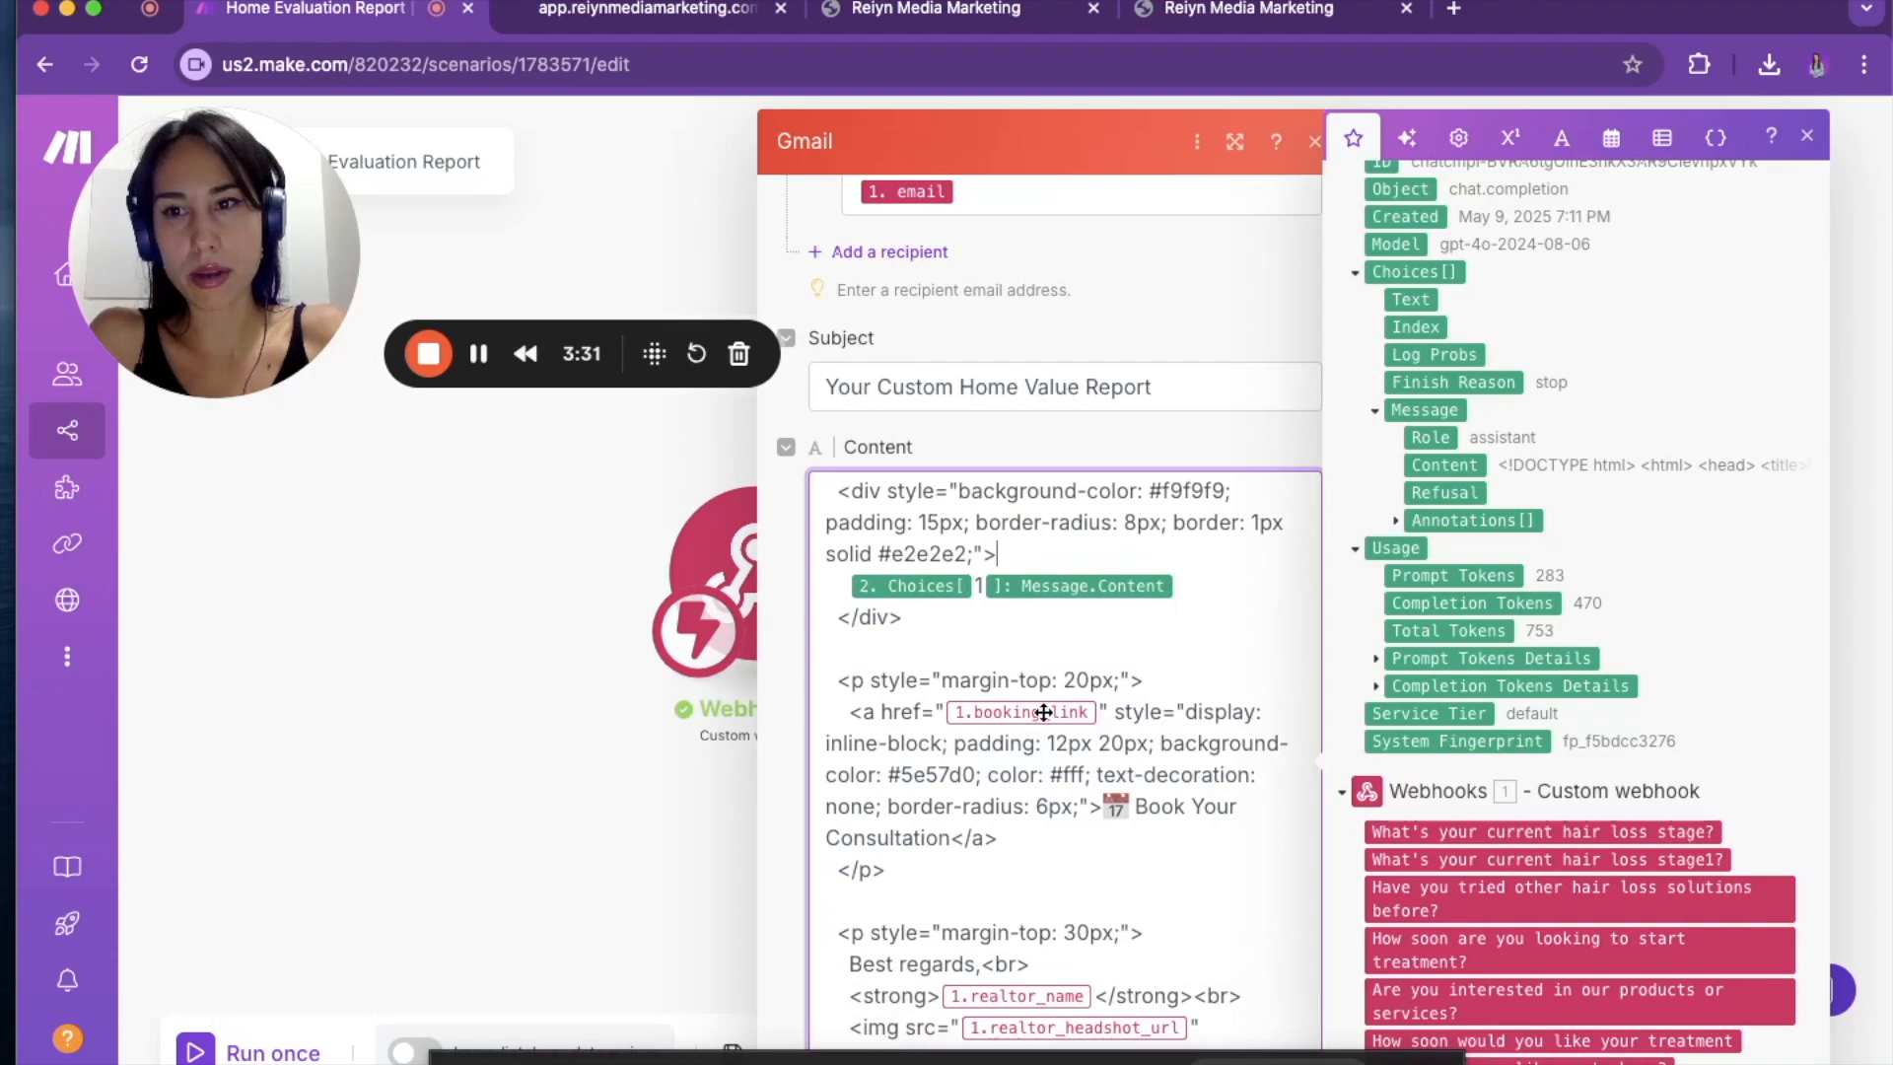
pyautogui.scroll(-3, 1025, 739)
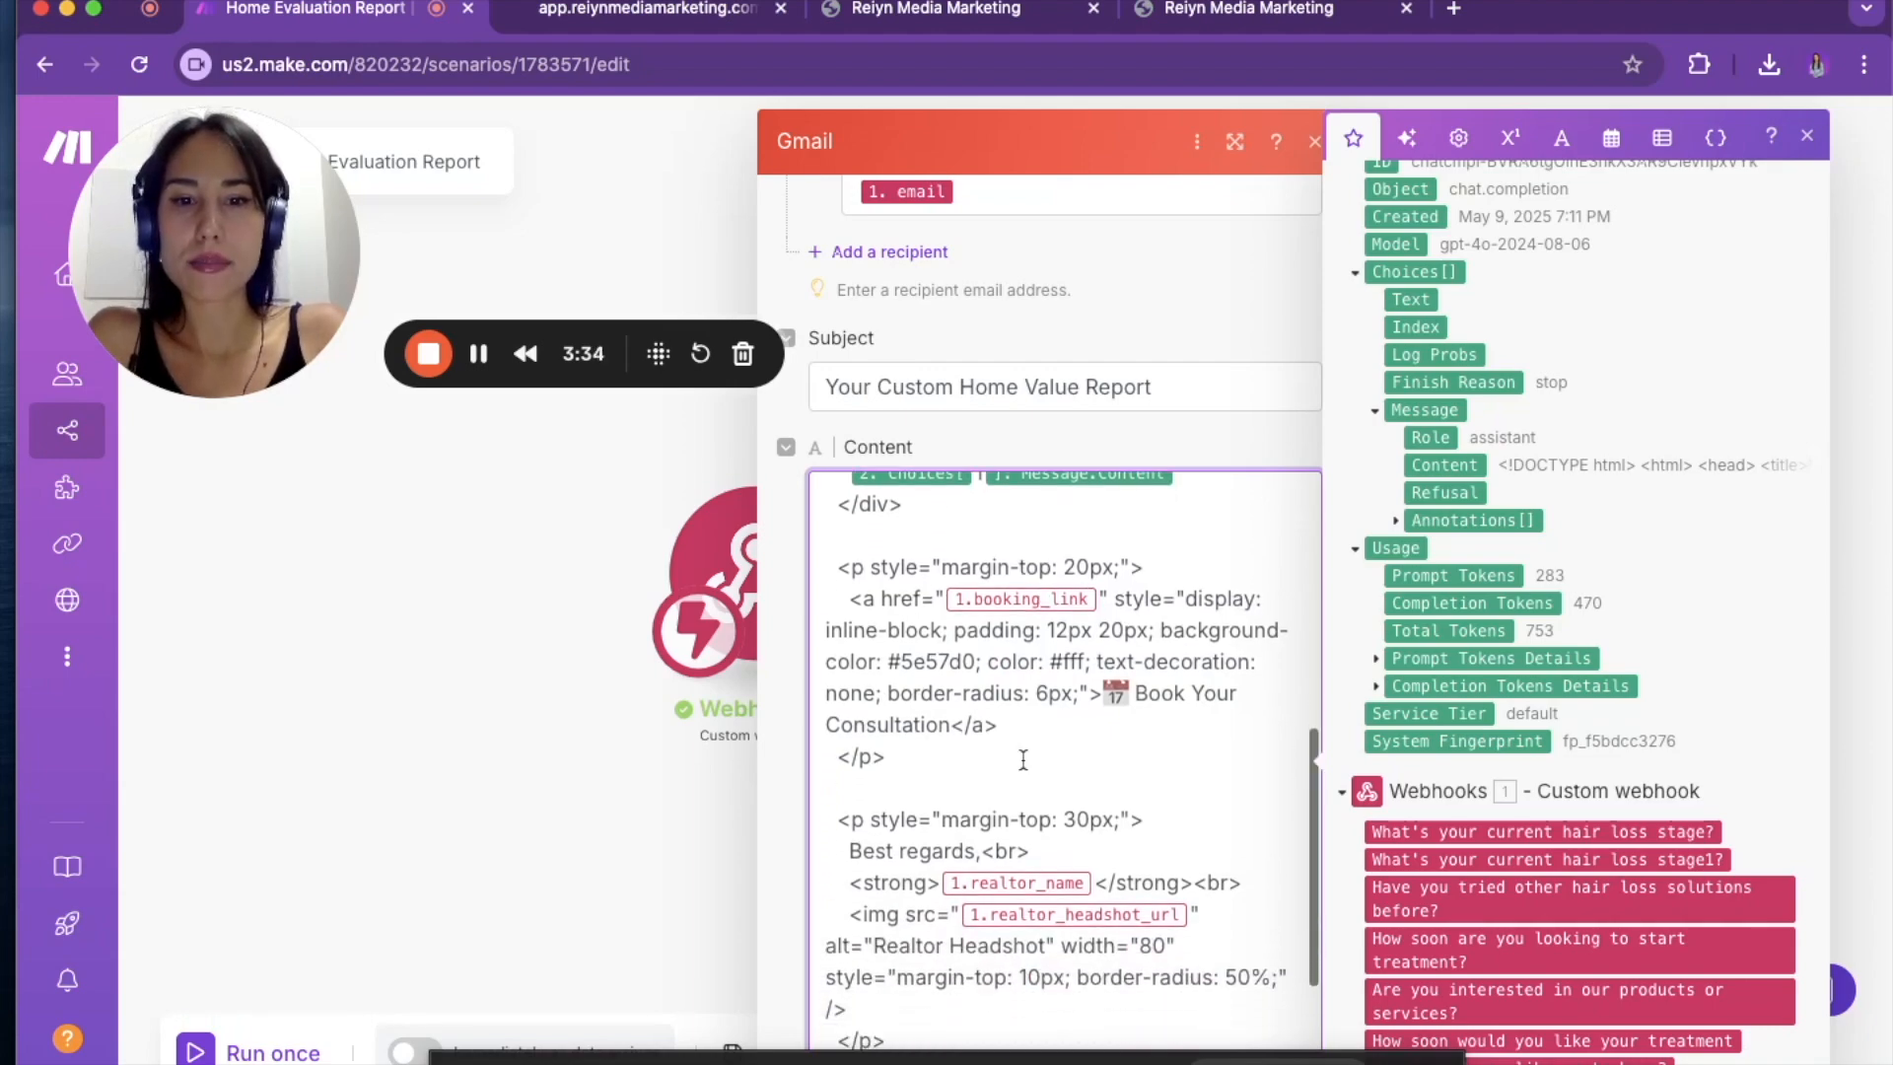
pyautogui.scroll(-1, 1026, 759)
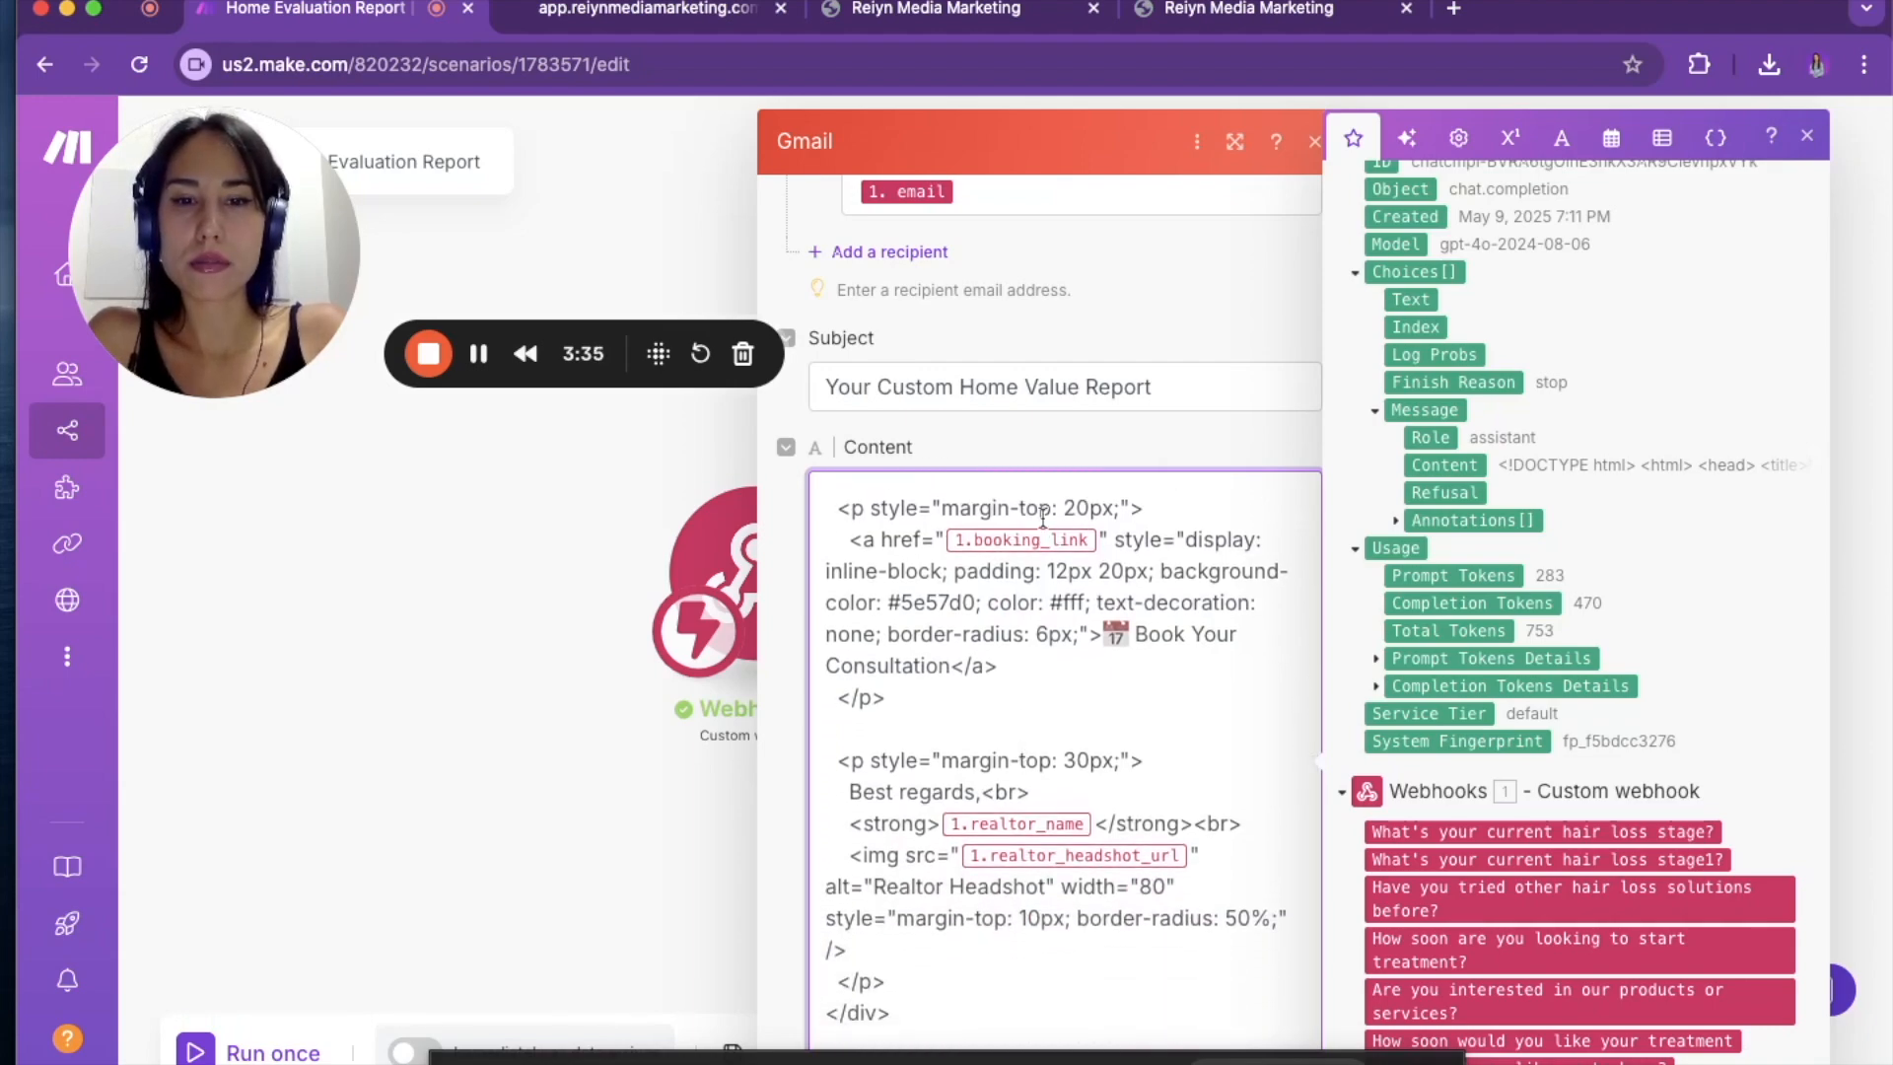
pyautogui.scroll(-1, 1011, 695)
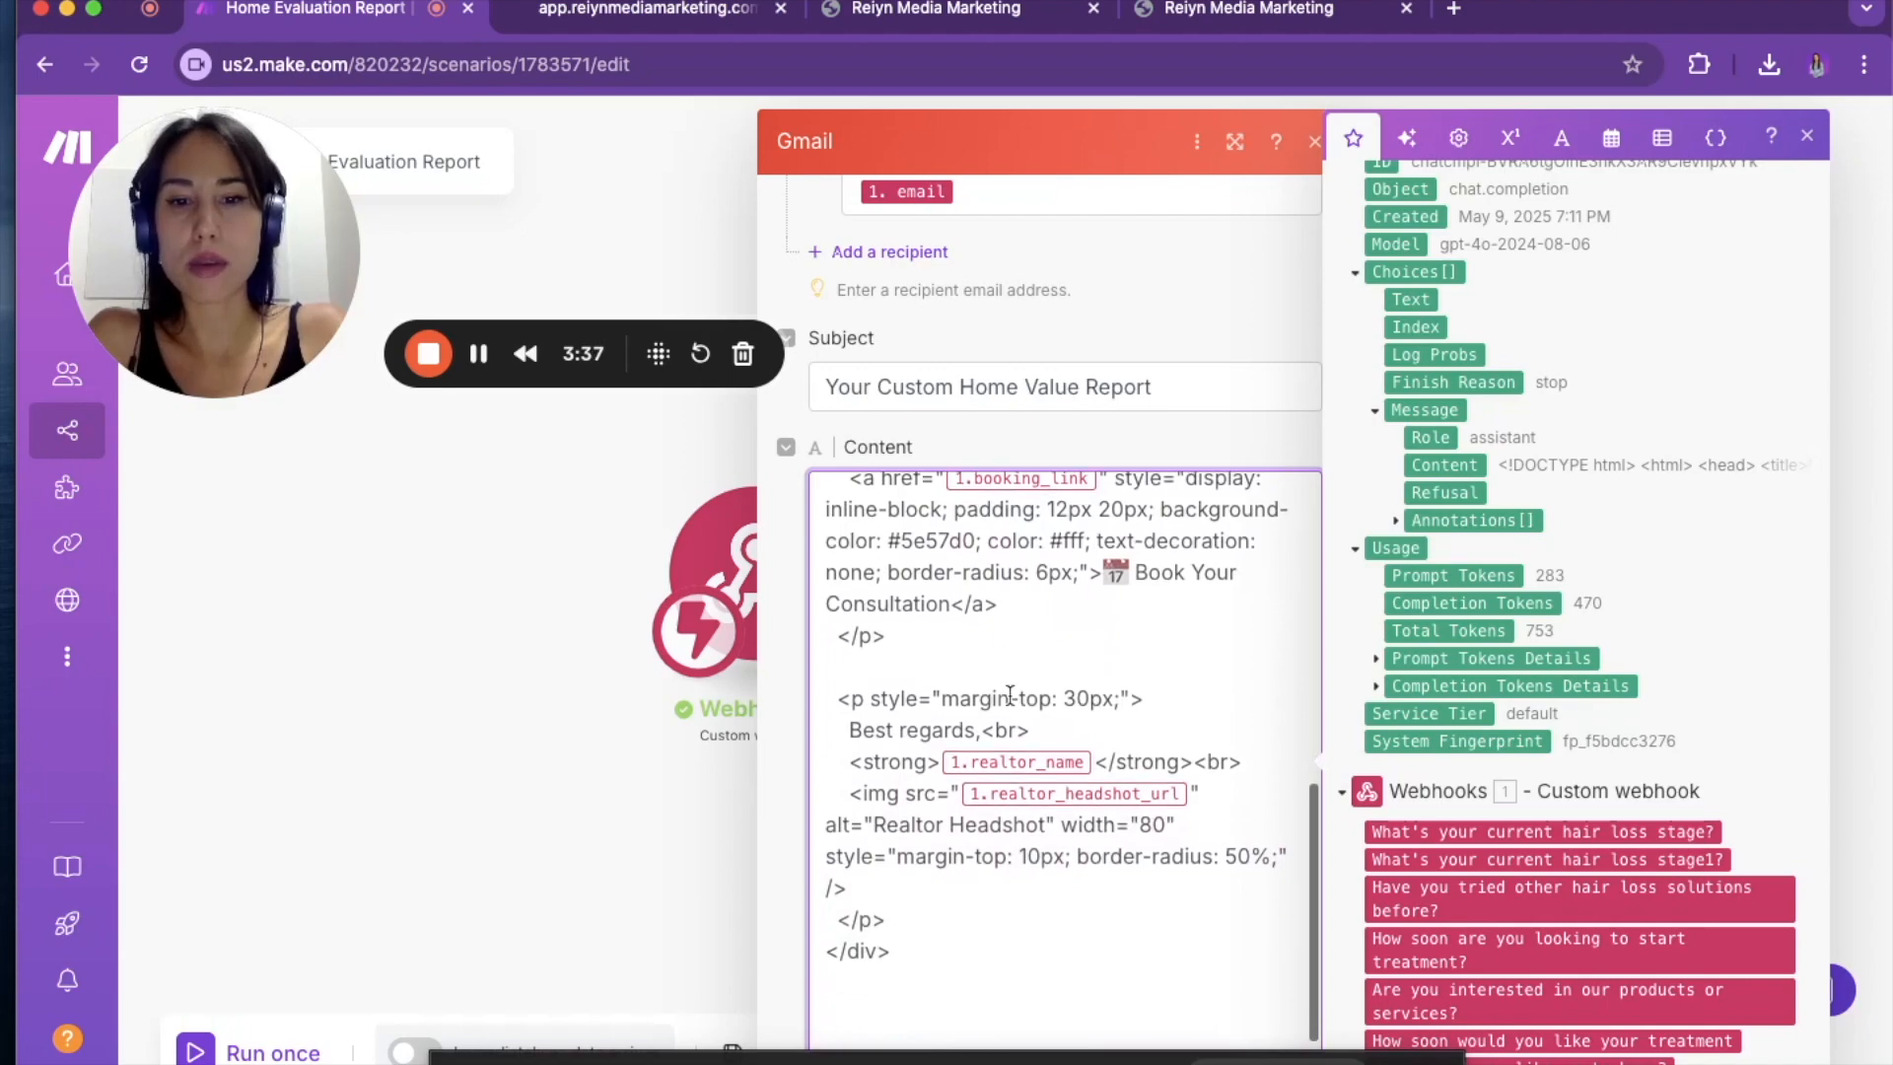
pyautogui.scroll(-1, 1045, 730)
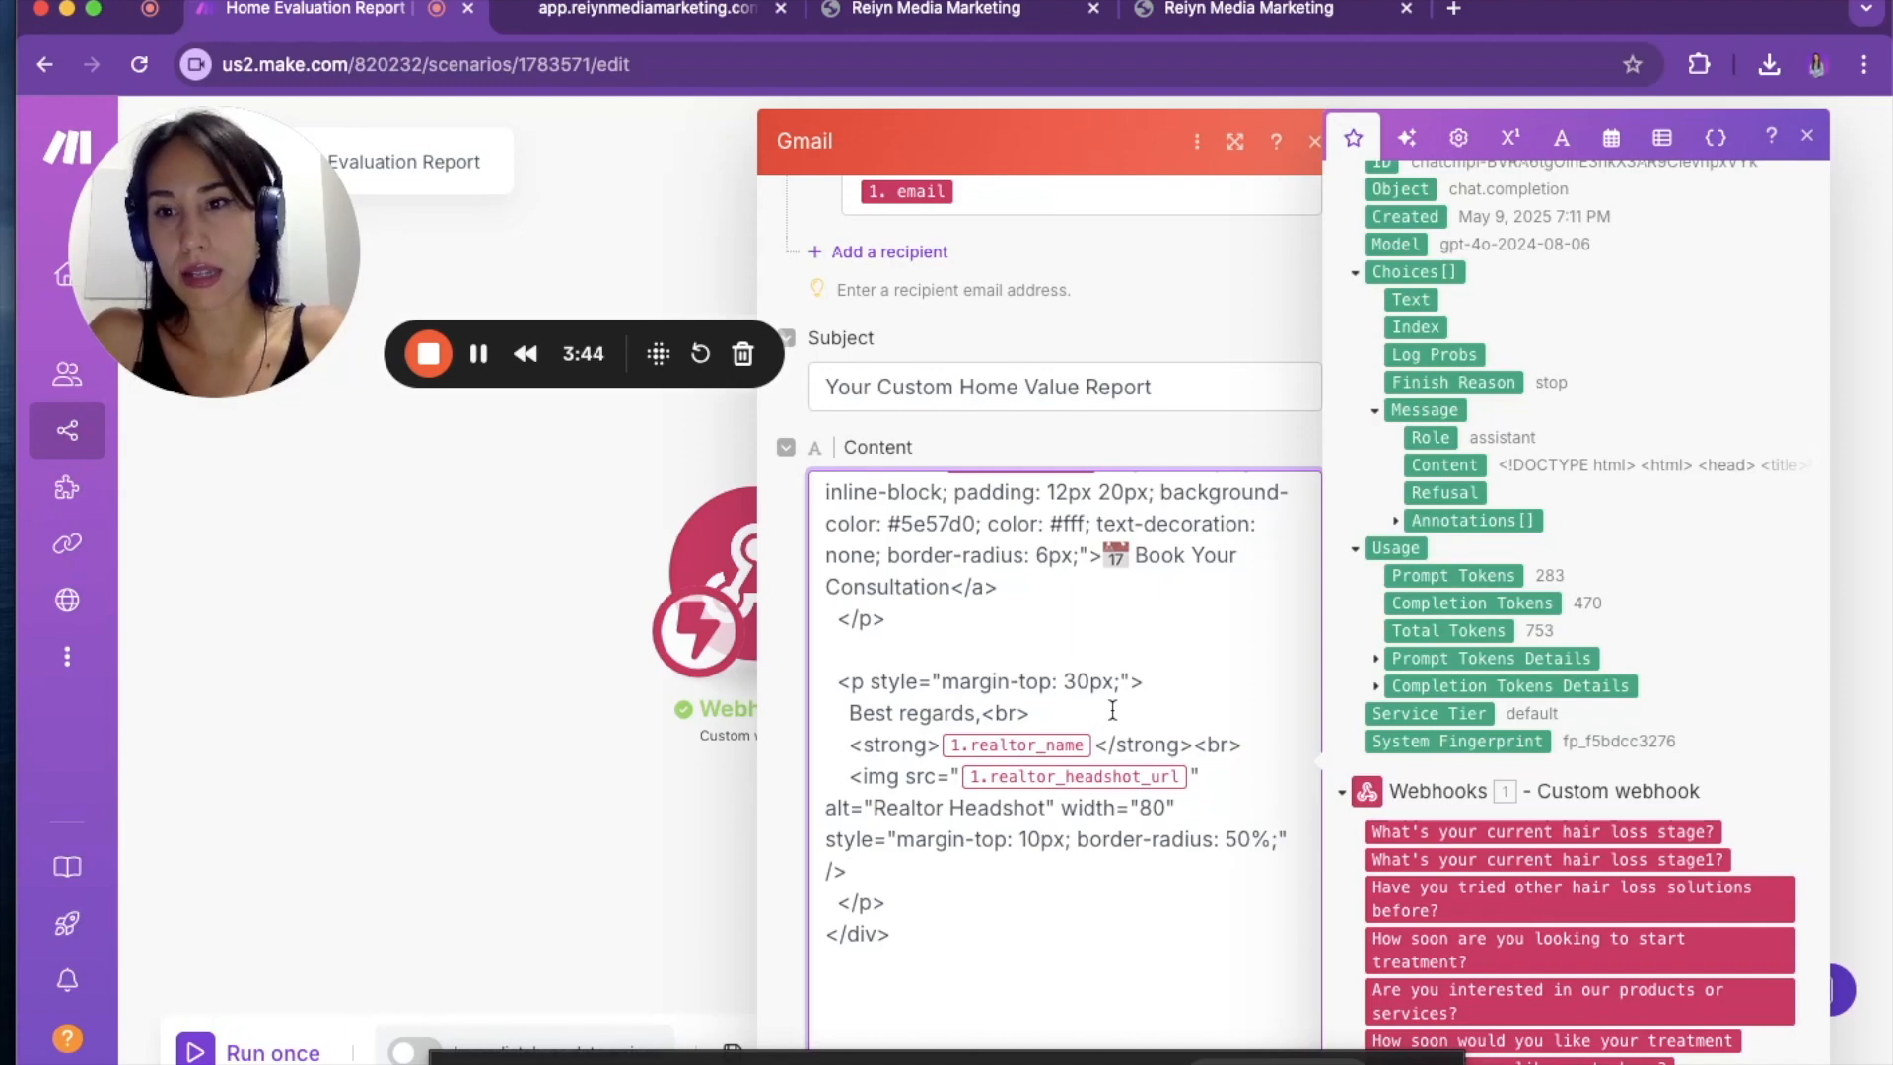
pyautogui.scroll(-5, 1075, 769)
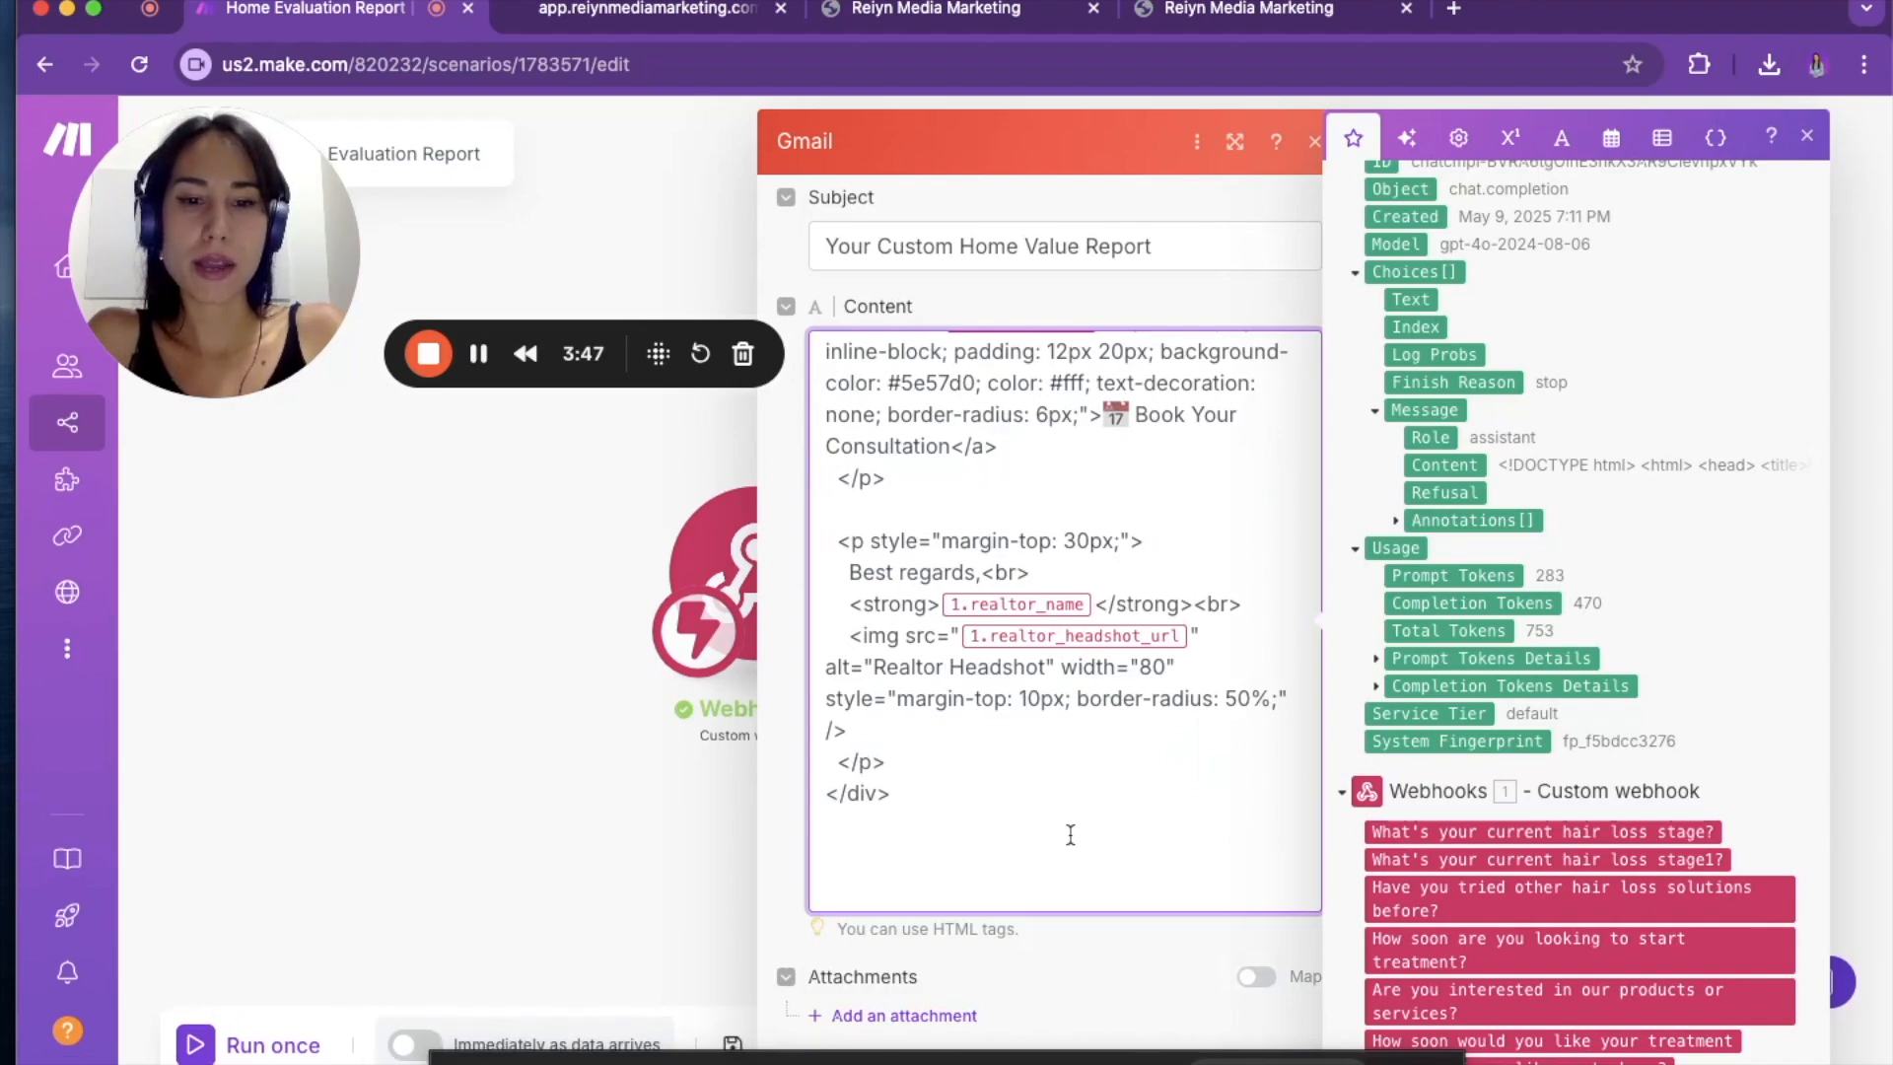
pyautogui.click(1807, 135)
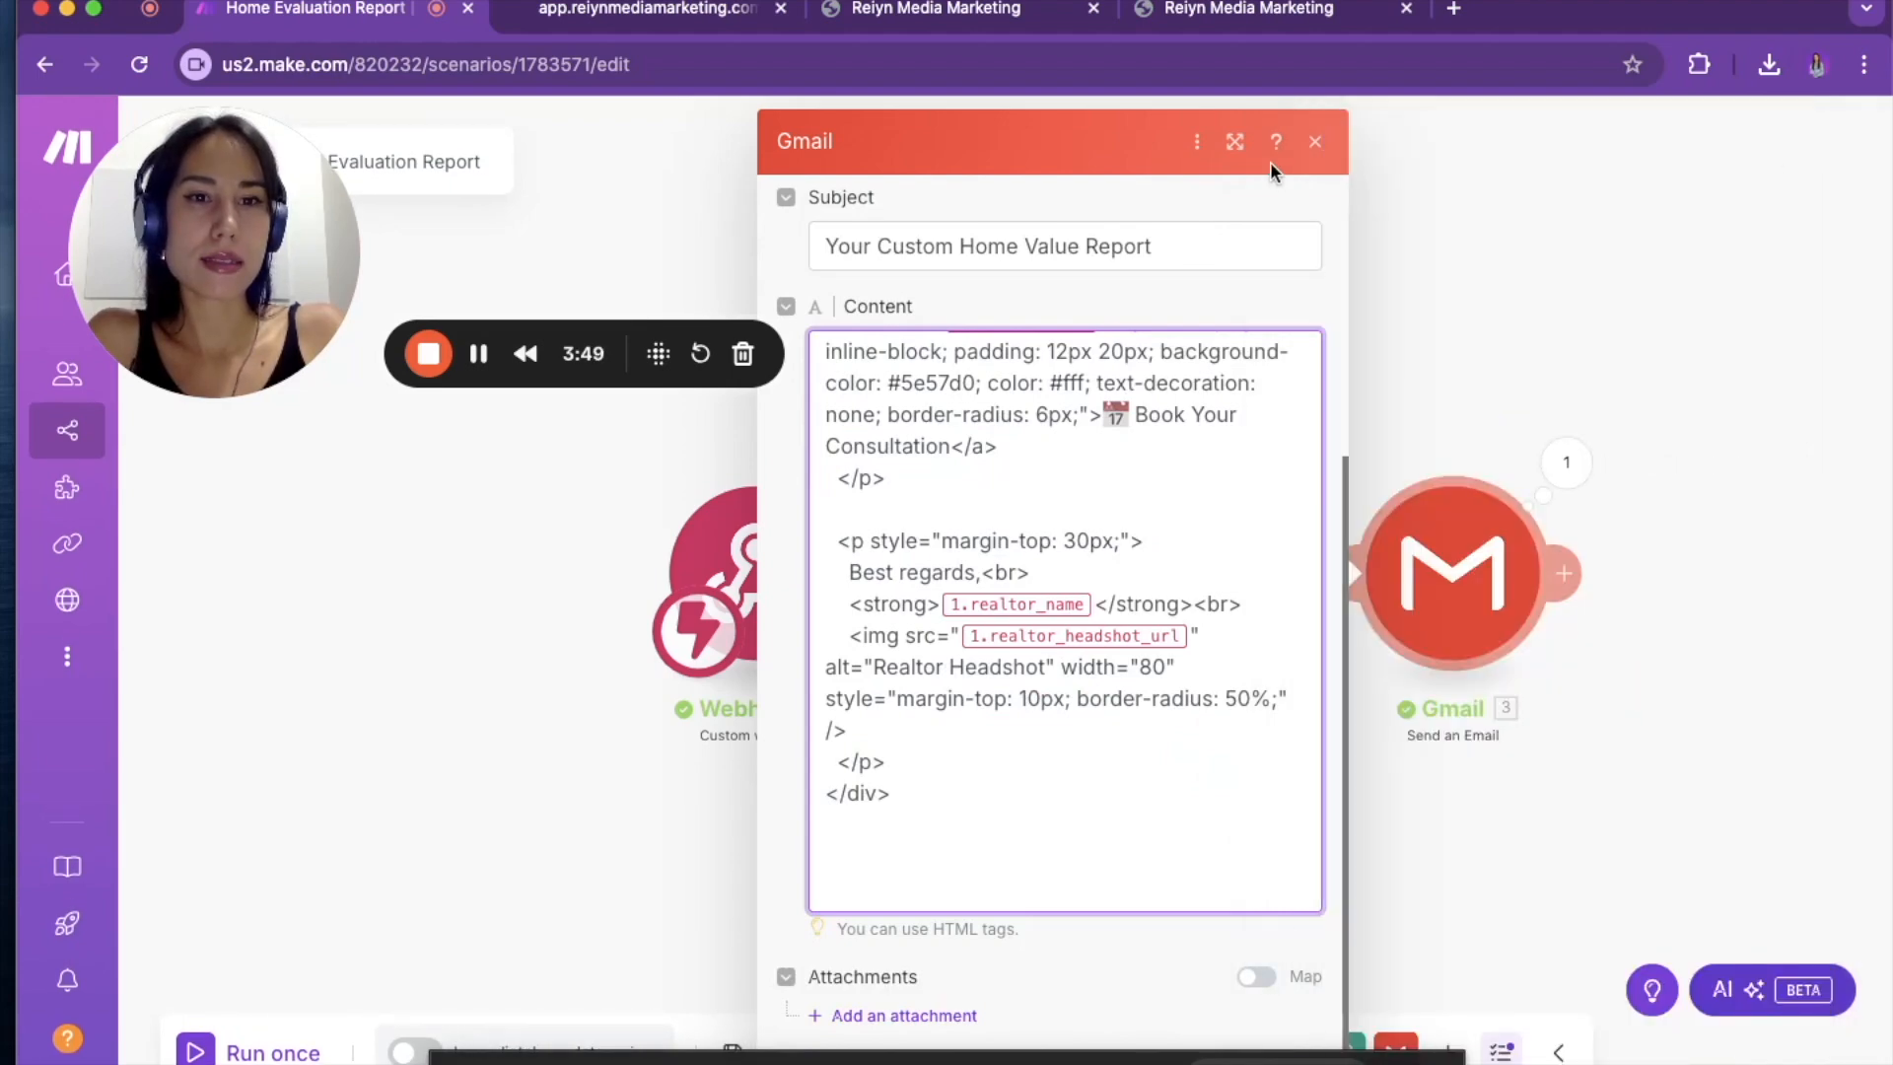
pyautogui.click(1317, 139)
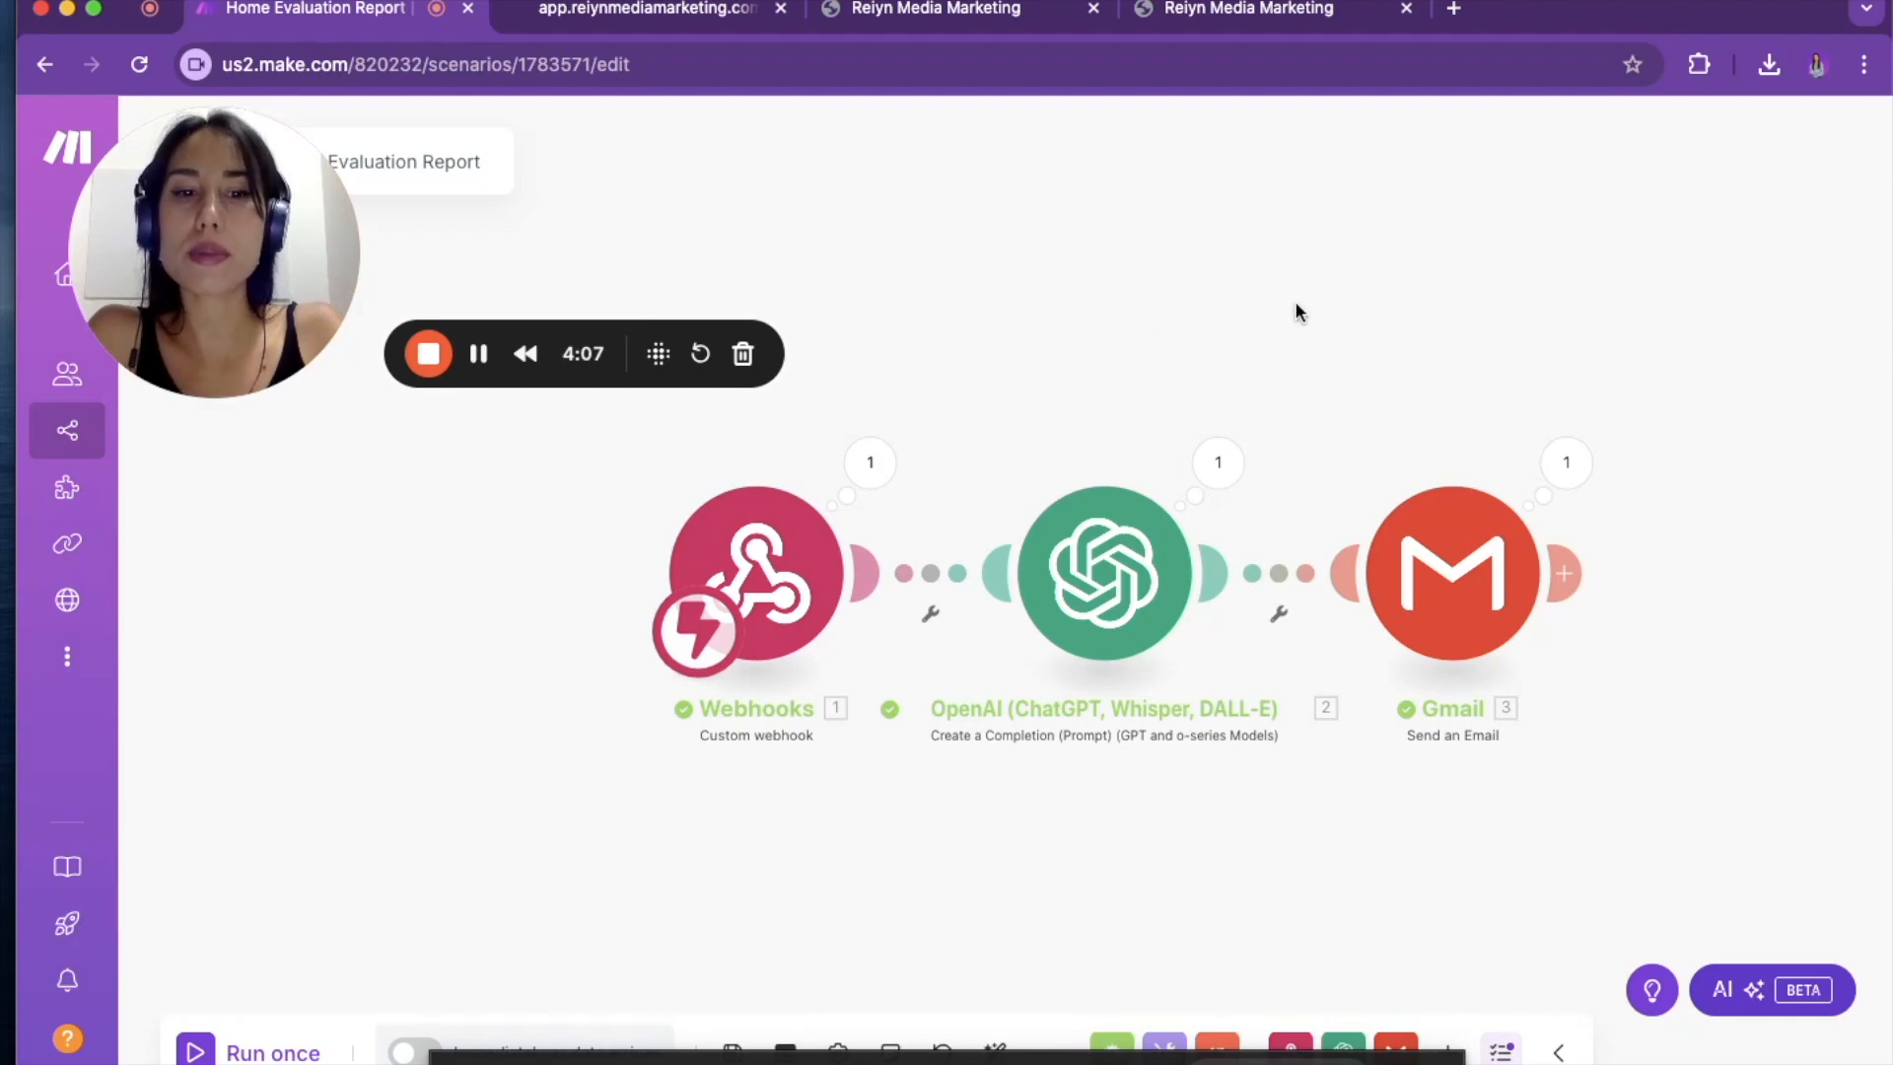
# - Switch to the landing page, start the home evaluation survey and set the property type to Multi family
pyautogui.moveTo(1285, 462); pyautogui.dragTo(1272, 387)
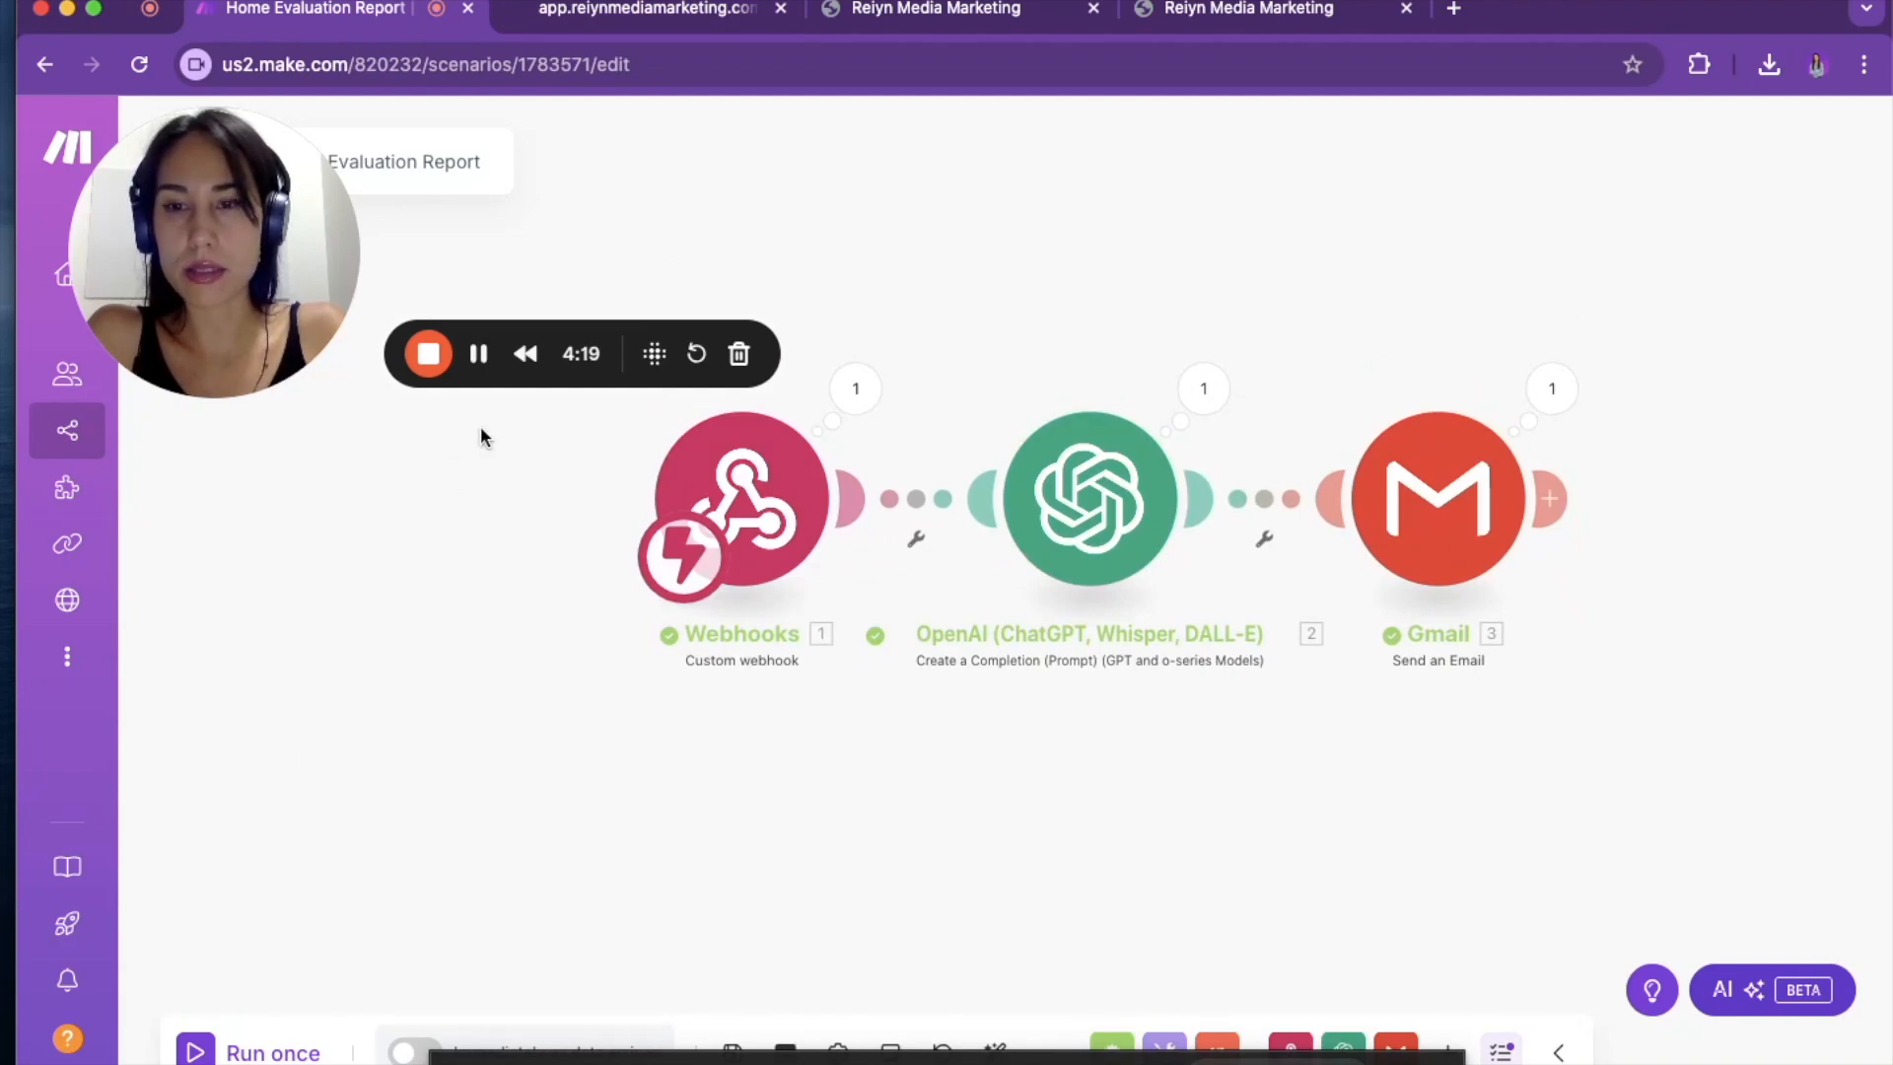
pyautogui.hotkey('ctrl', 'Tab')
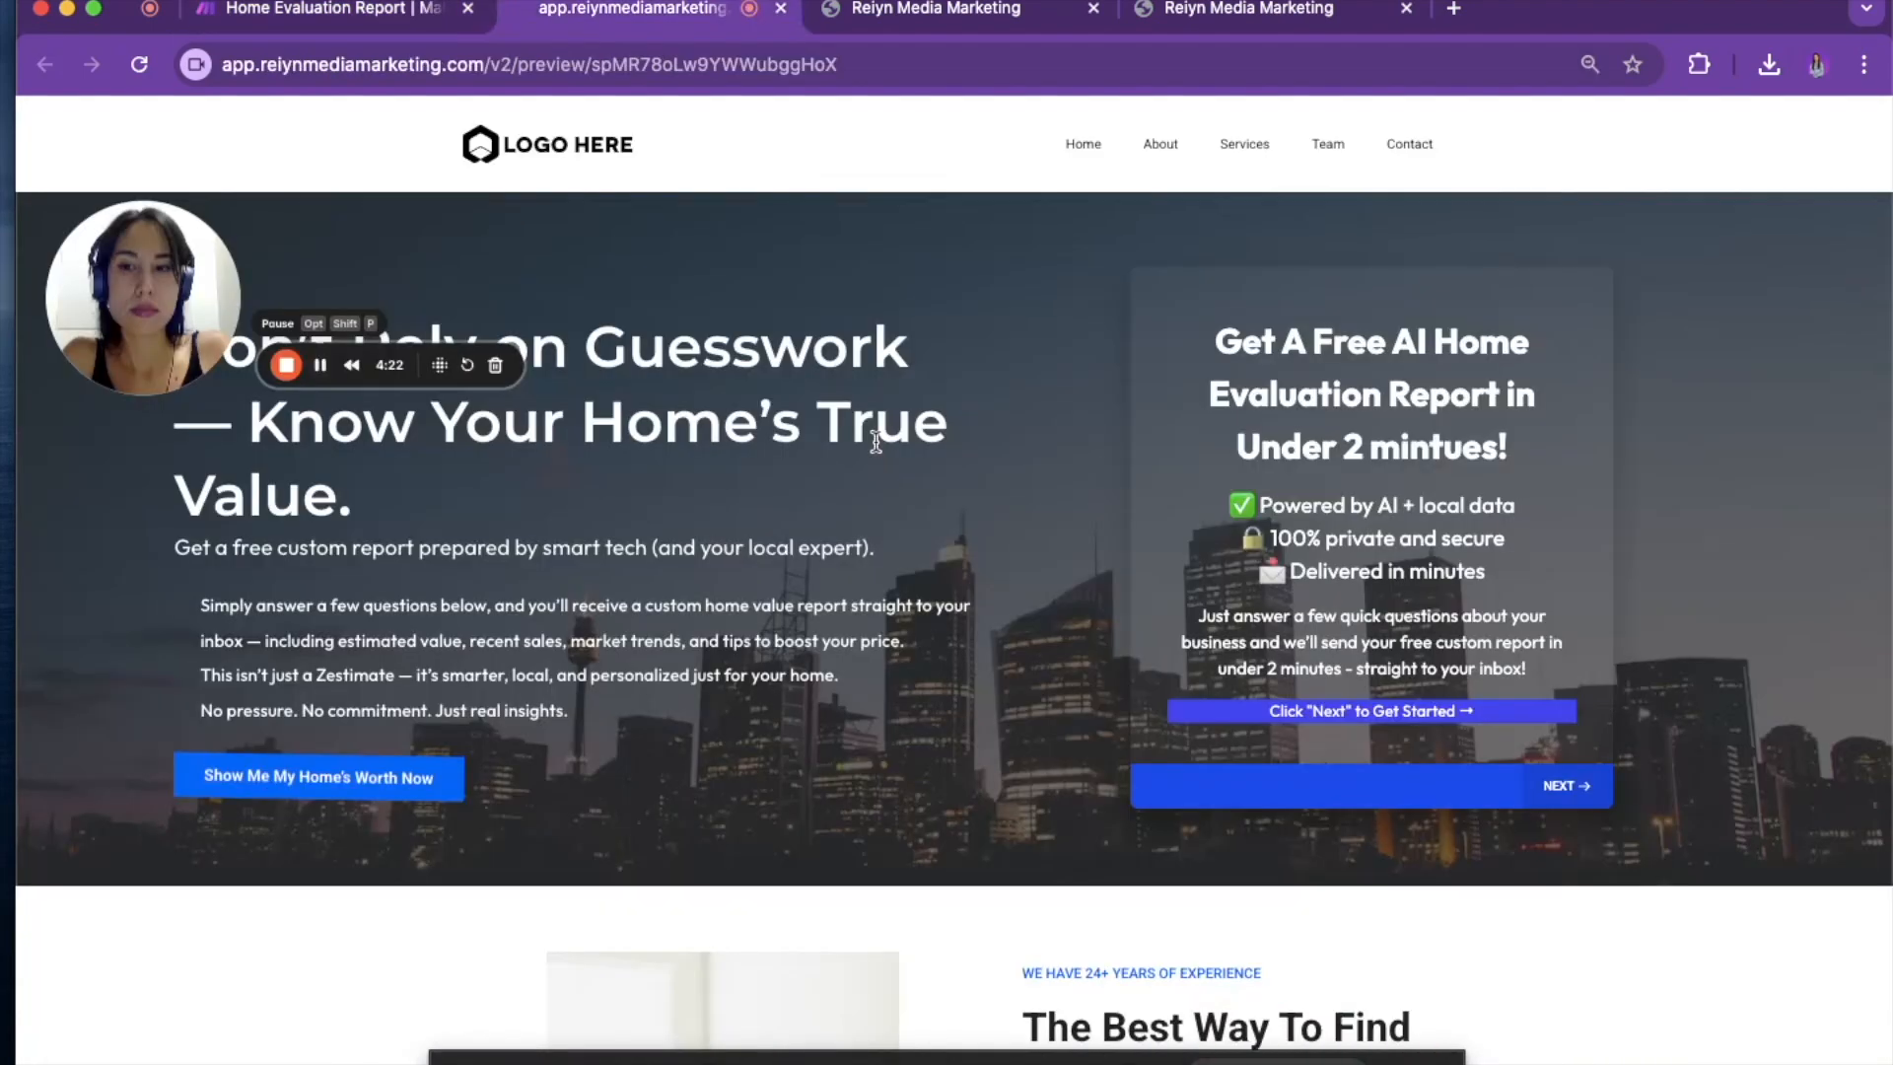
pyautogui.click(1566, 787)
pyautogui.click(1256, 367)
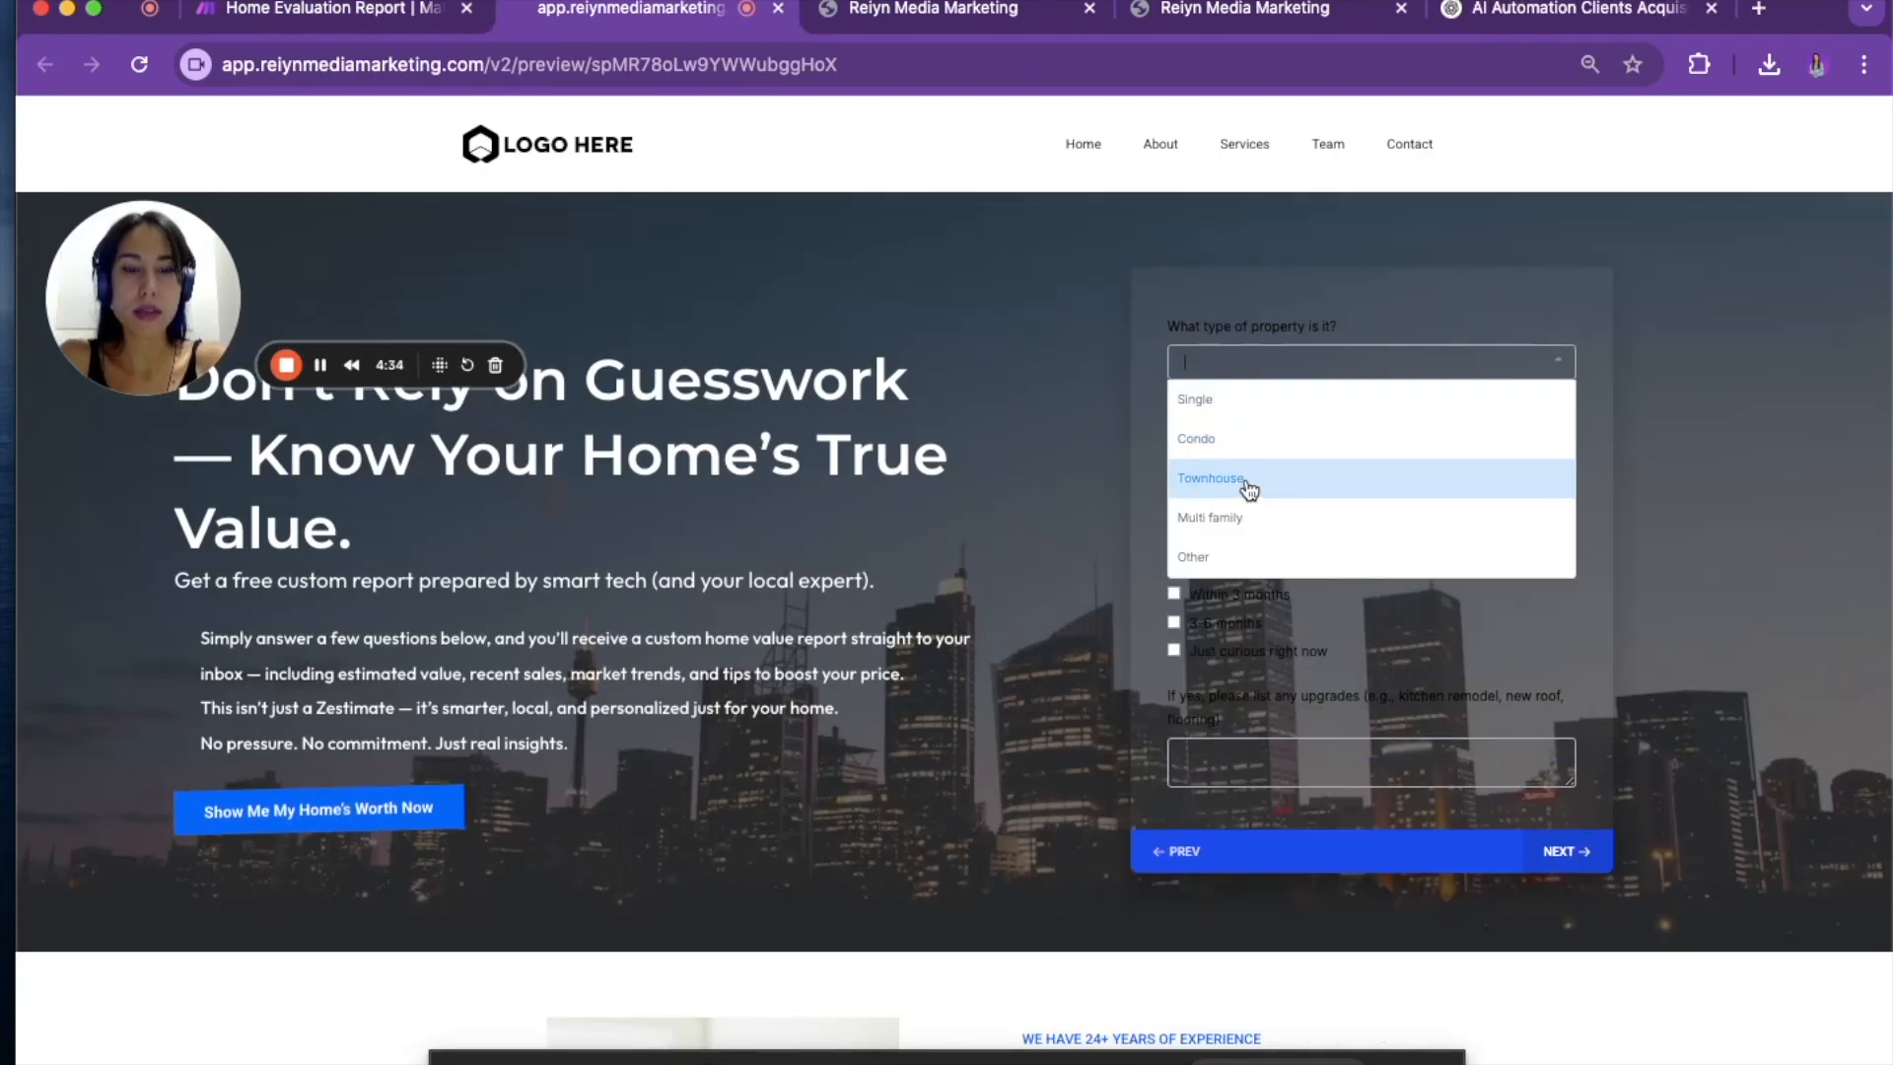
pyautogui.click(1240, 518)
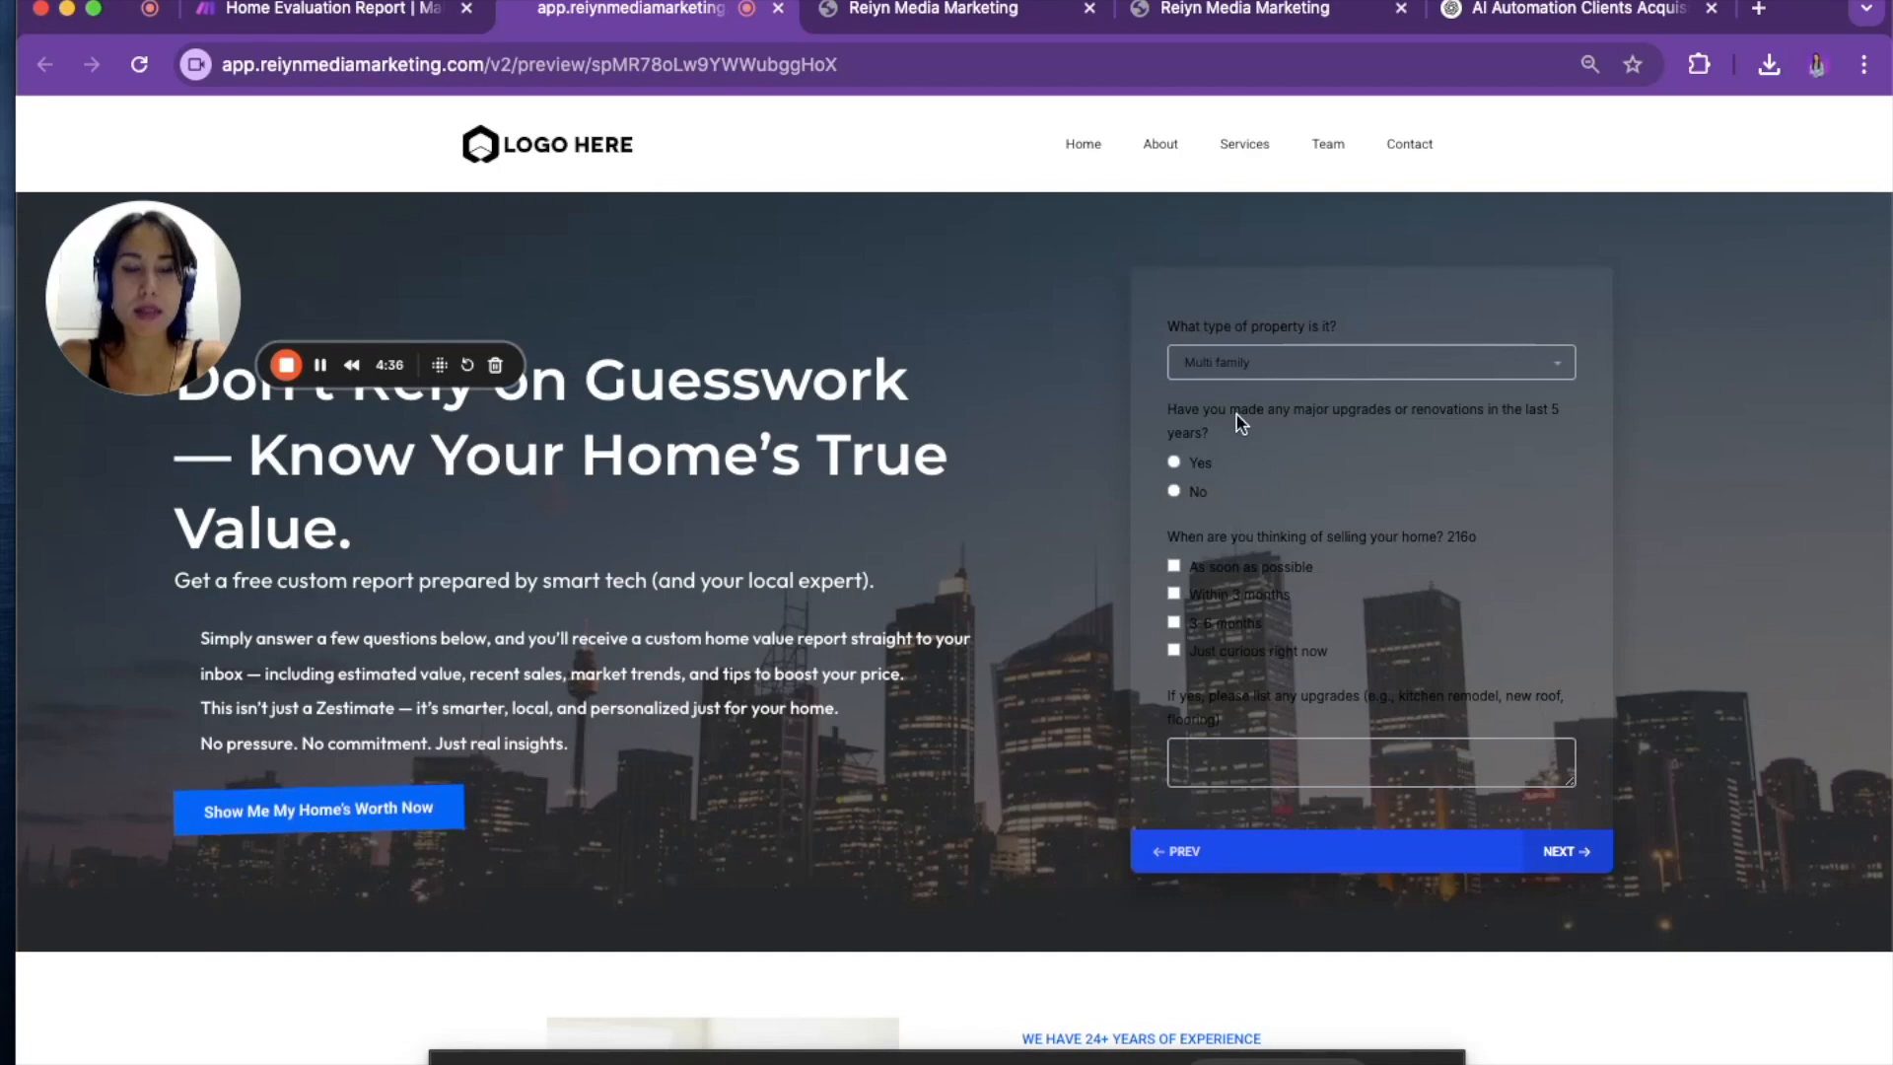
# - Answer Yes to major upgrades, choose "Just curious right now" as the selling timeline, enter "new roof" and continue to the contact details
pyautogui.click(1174, 464)
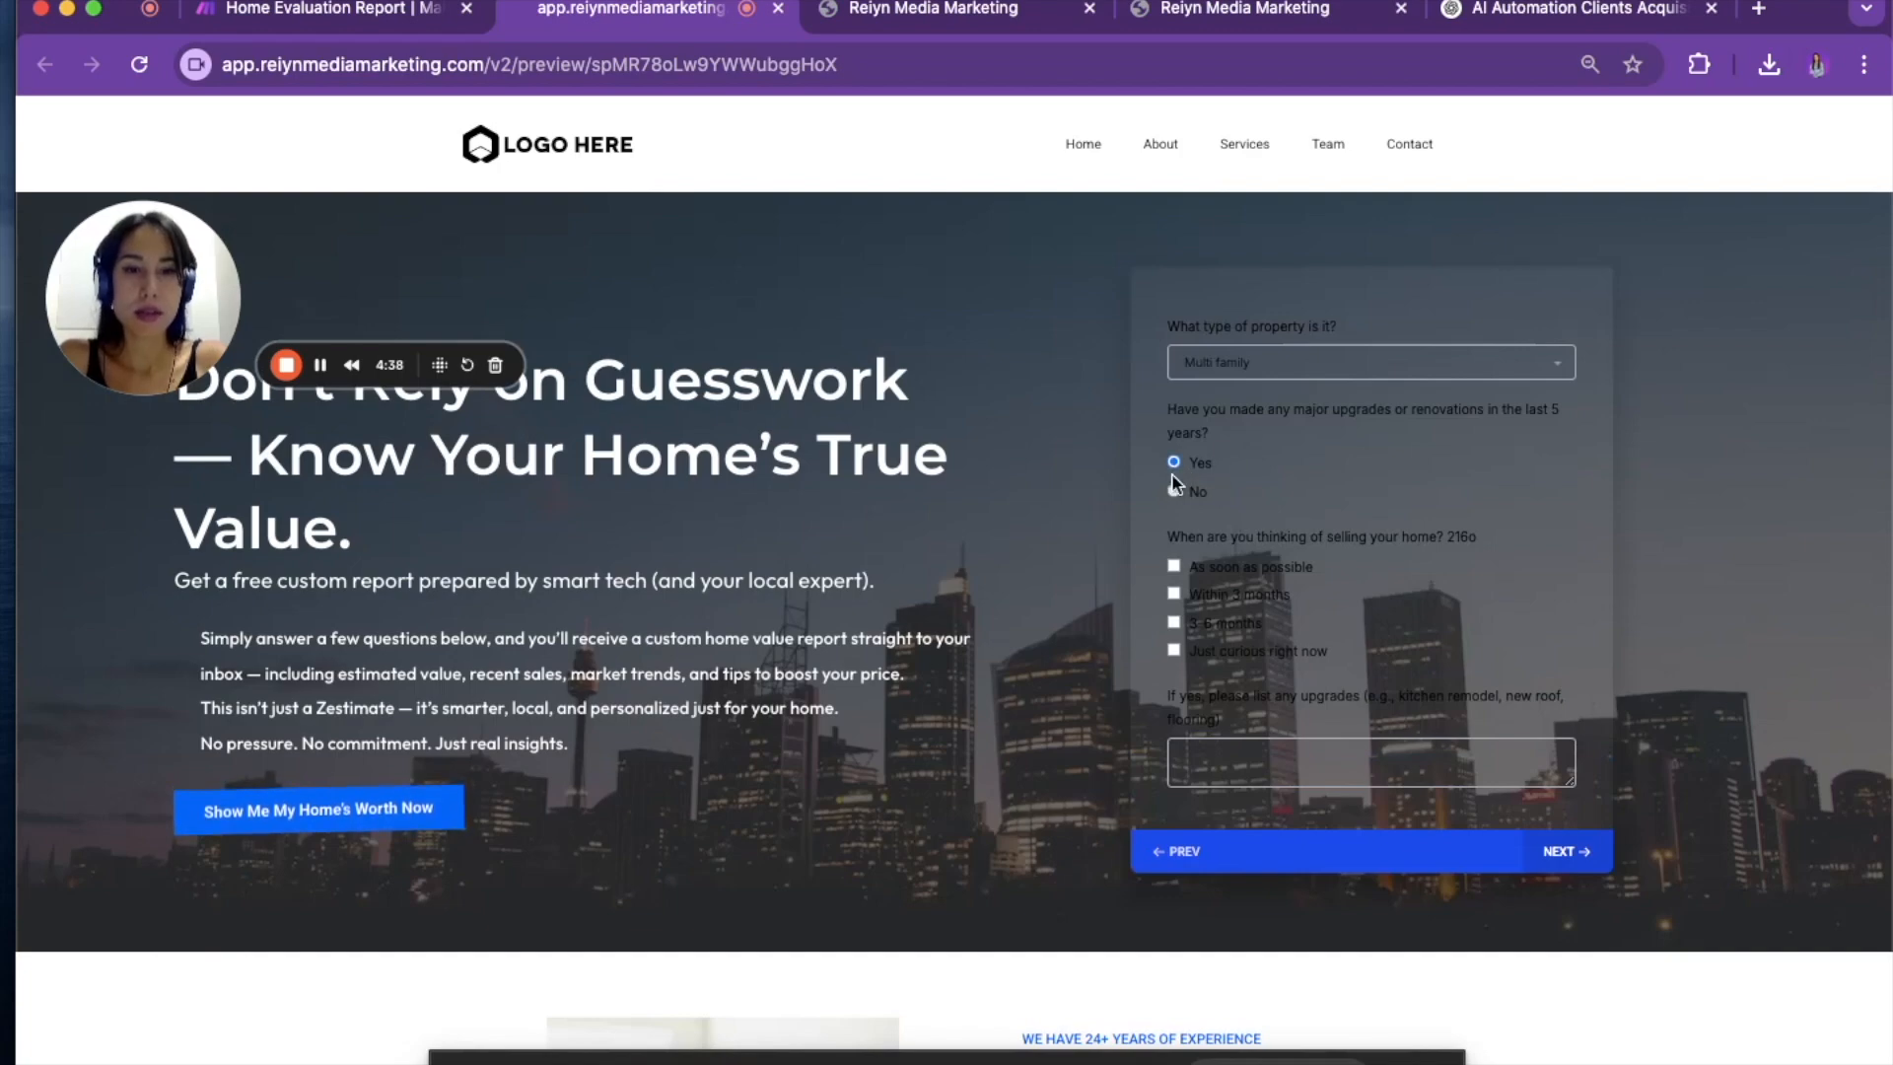
pyautogui.click(1173, 651)
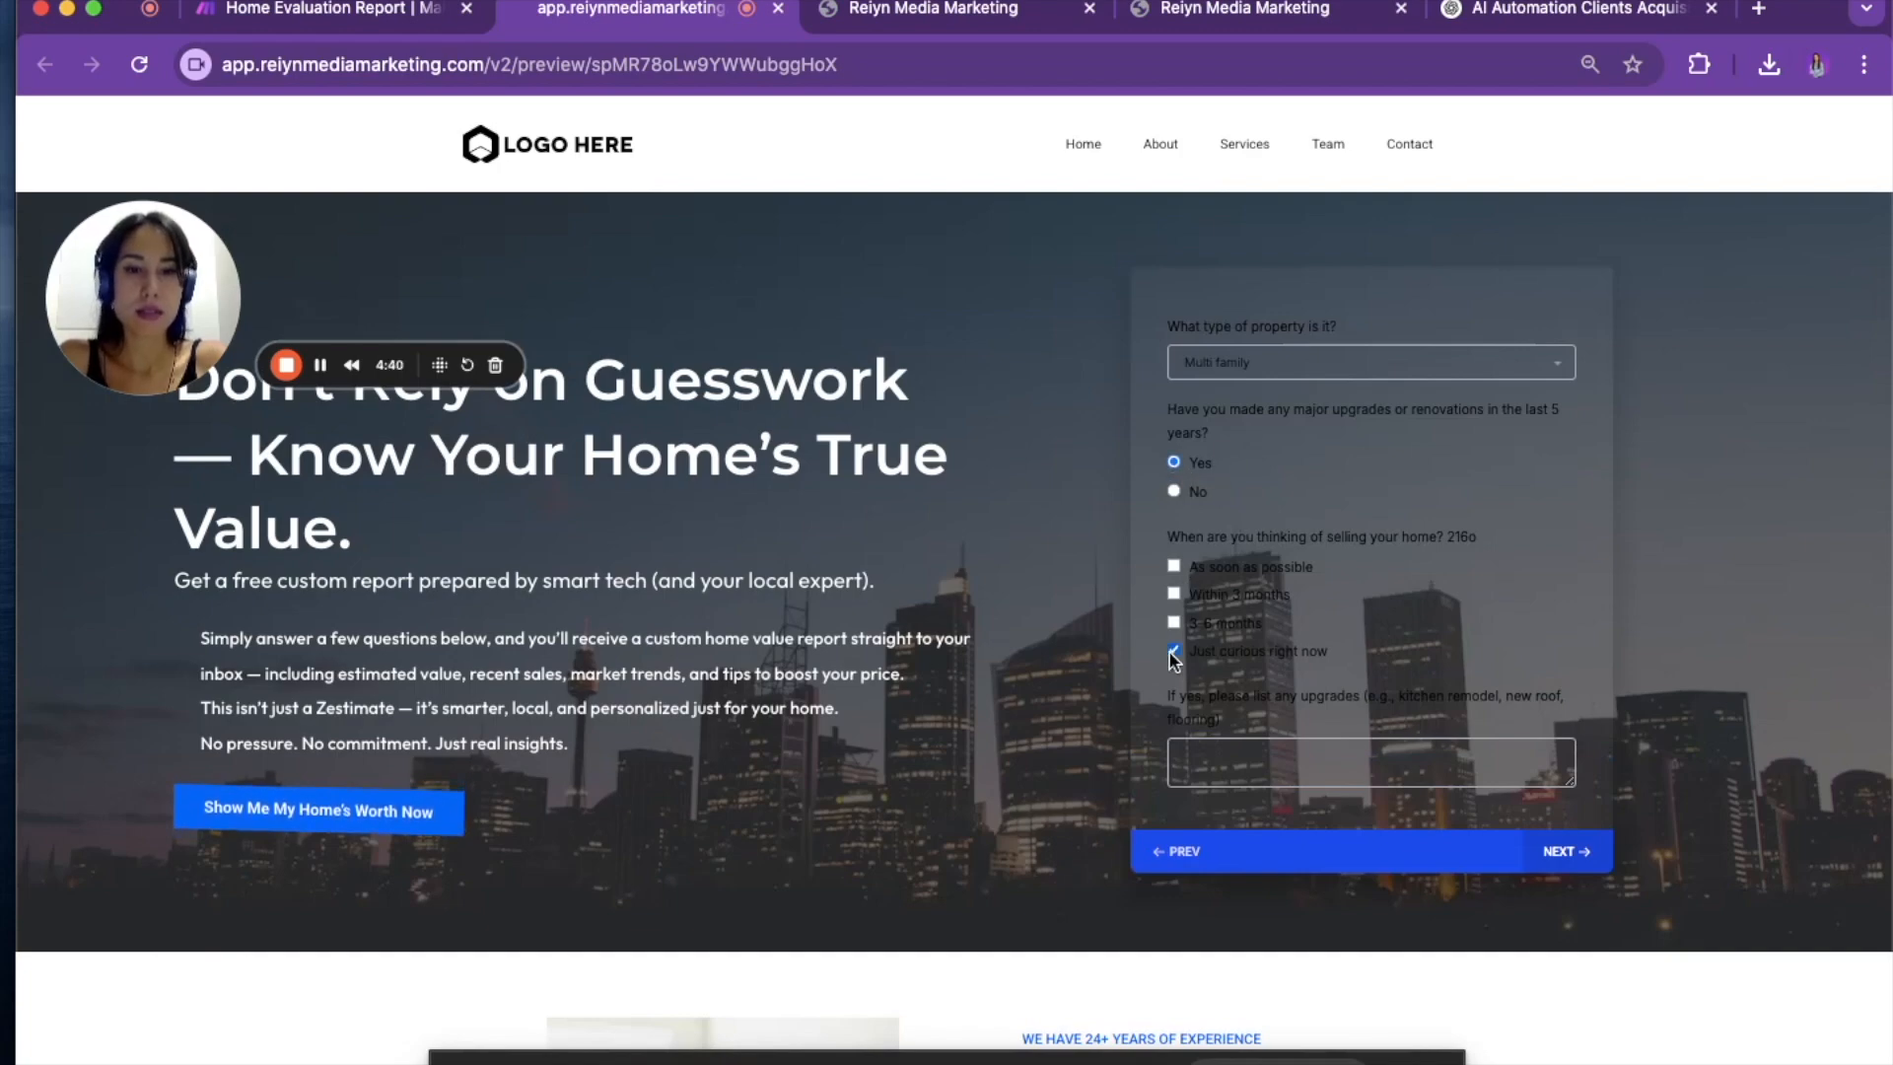
pyautogui.click(1234, 748)
pyautogui.write('new roof')
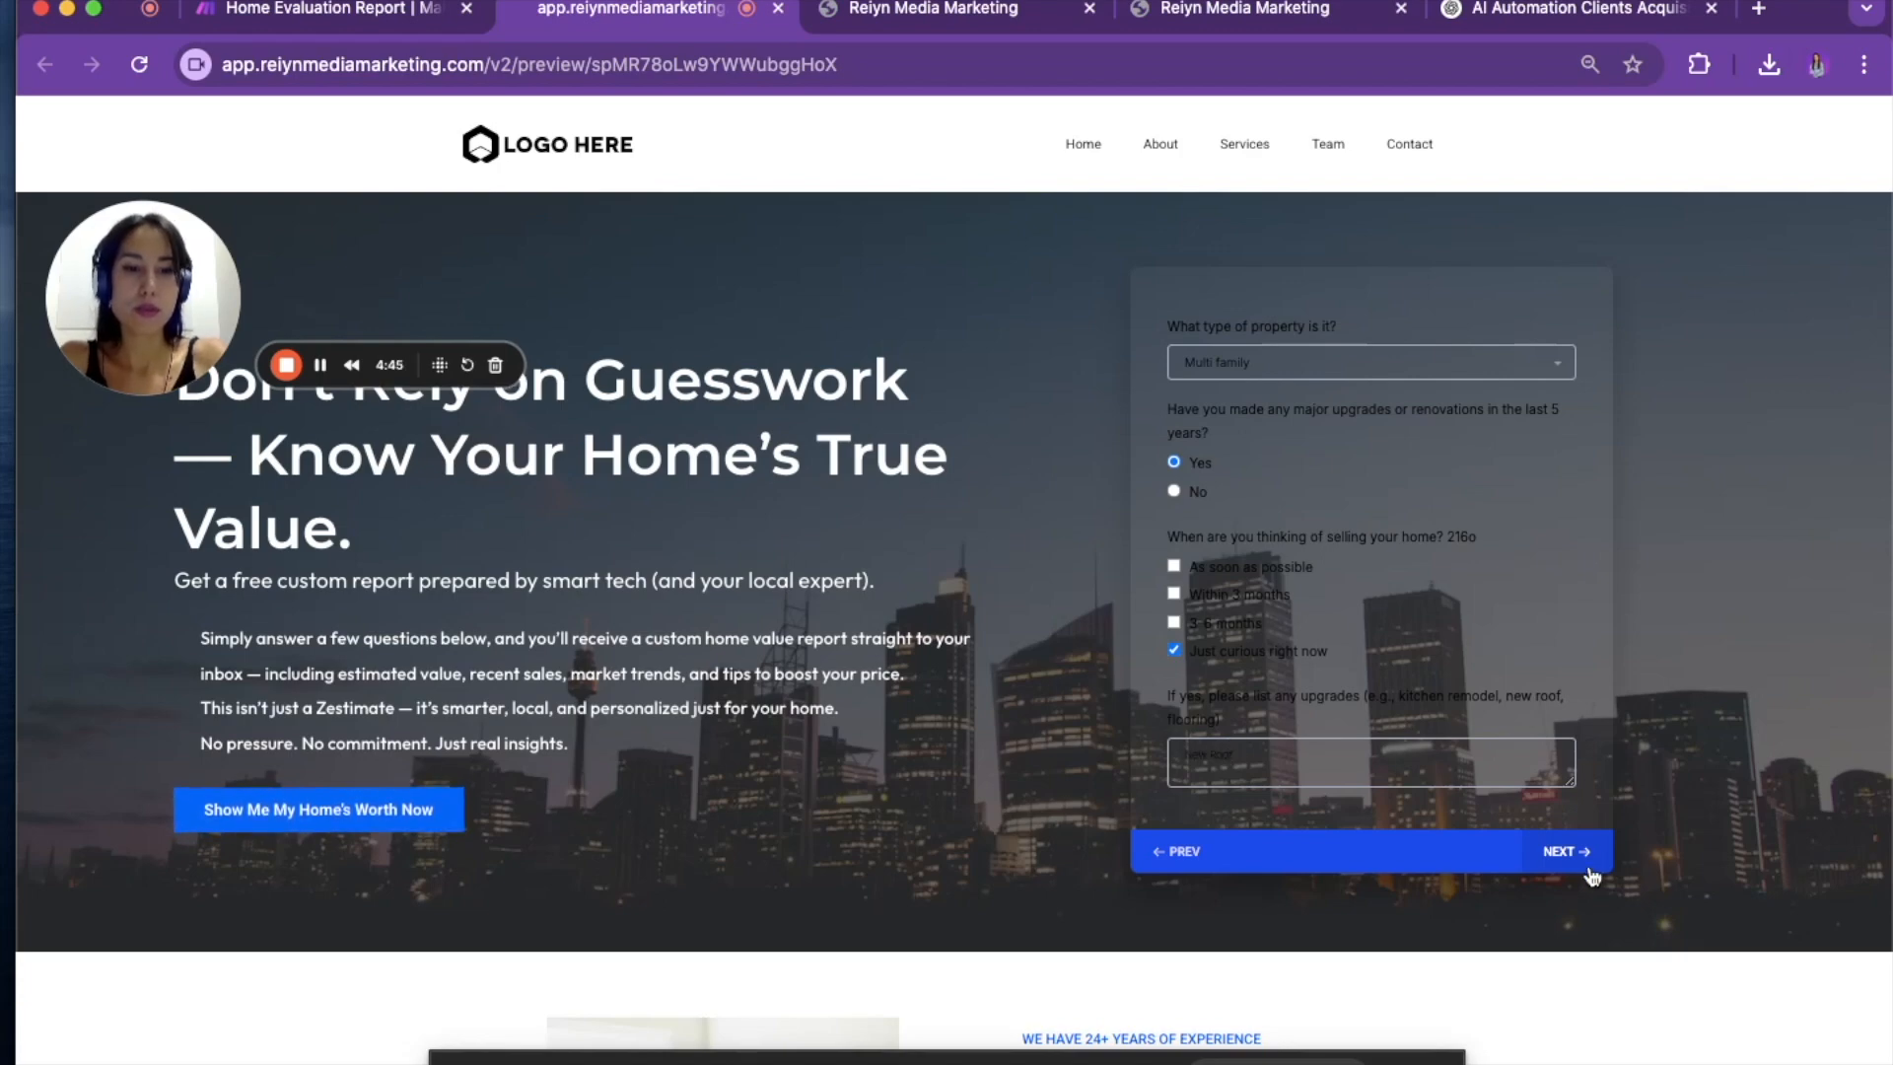
pyautogui.click(1566, 854)
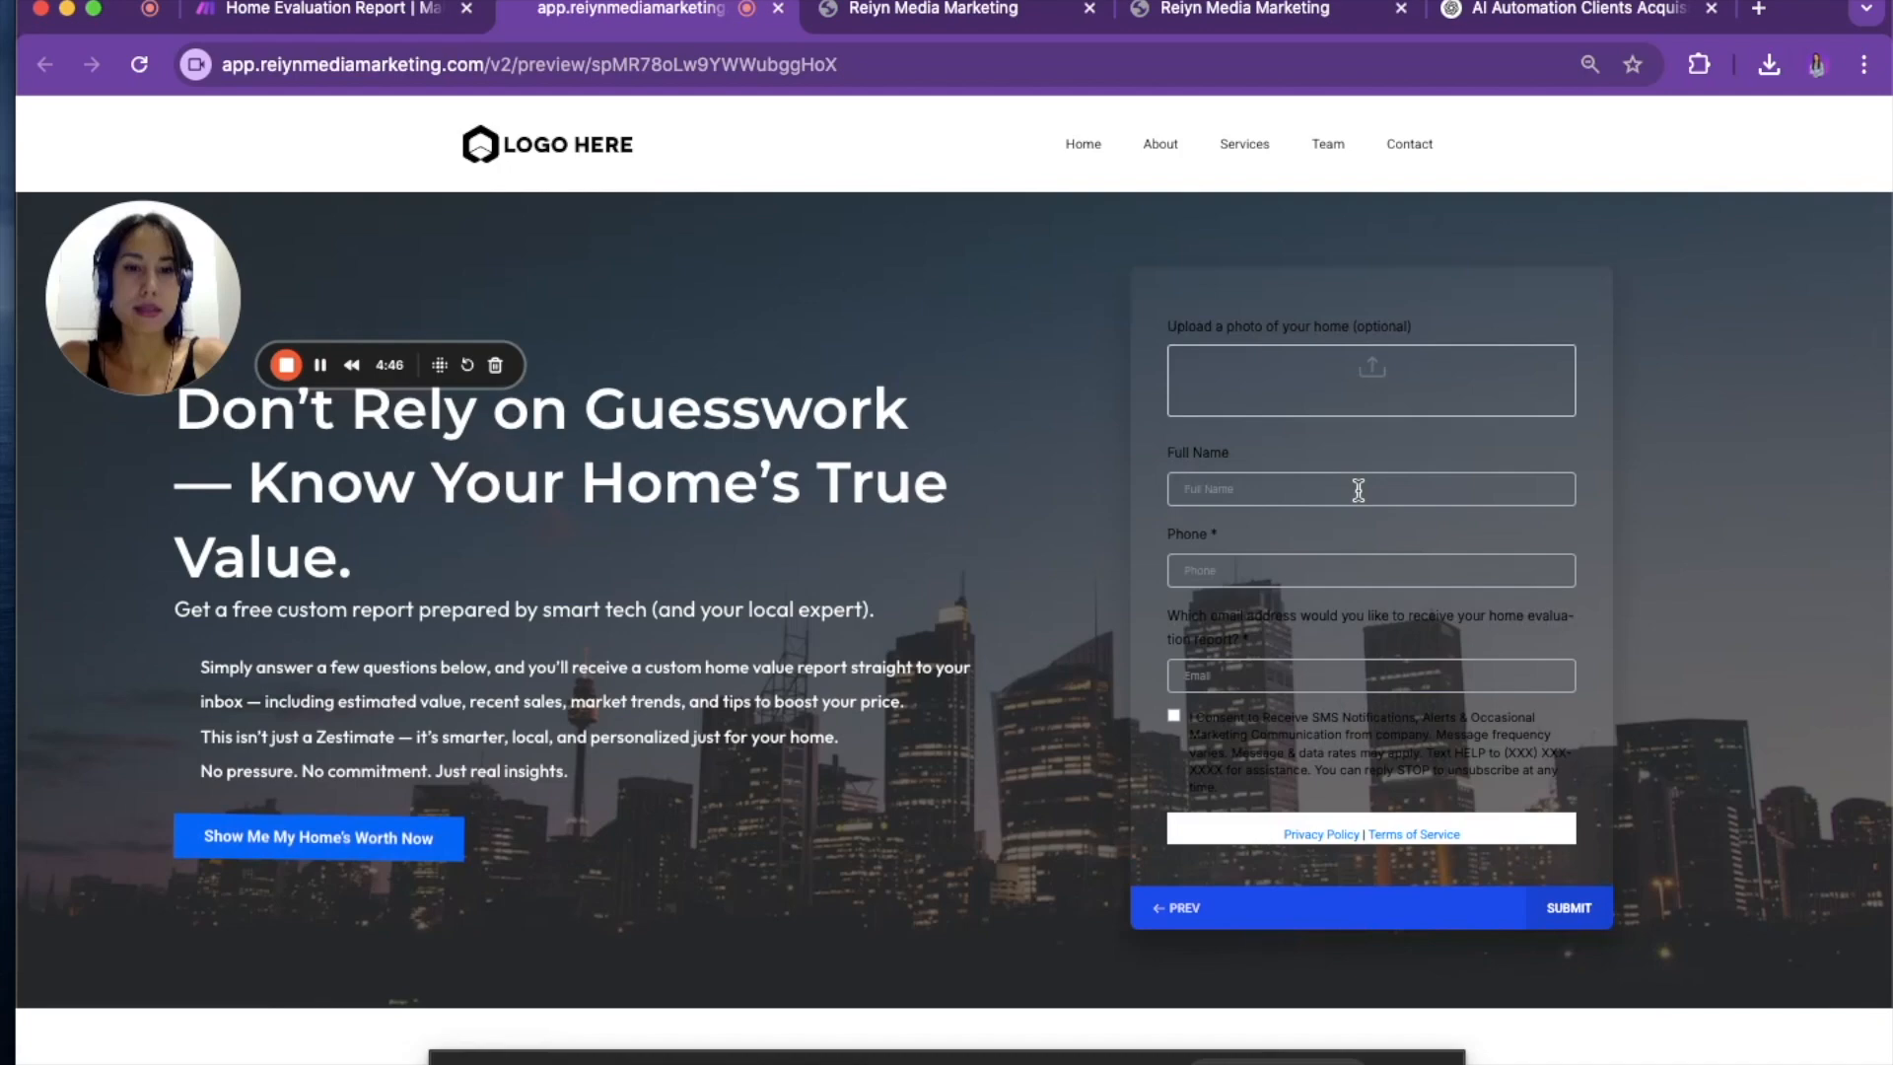
# - Submit the home evaluation survey with the contact details and SMS consent completed
pyautogui.click(329, 365)
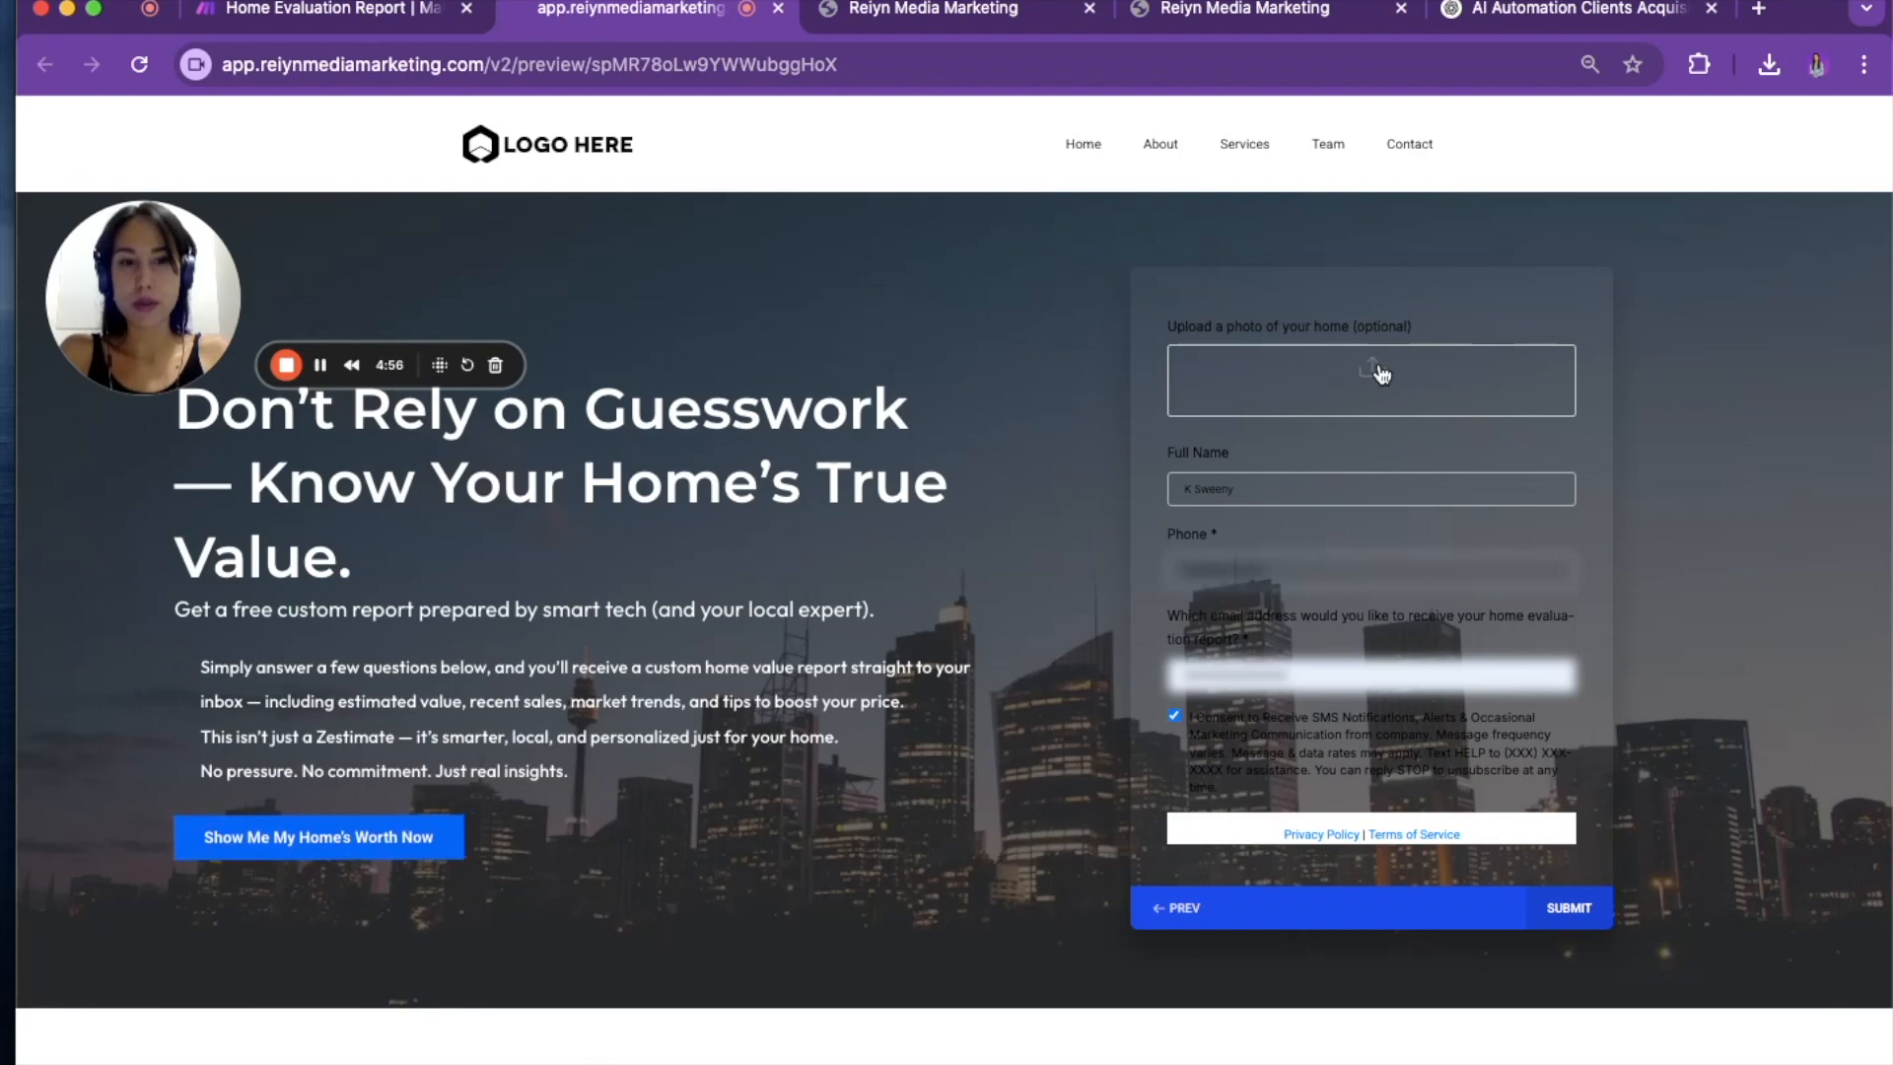
pyautogui.click(1570, 909)
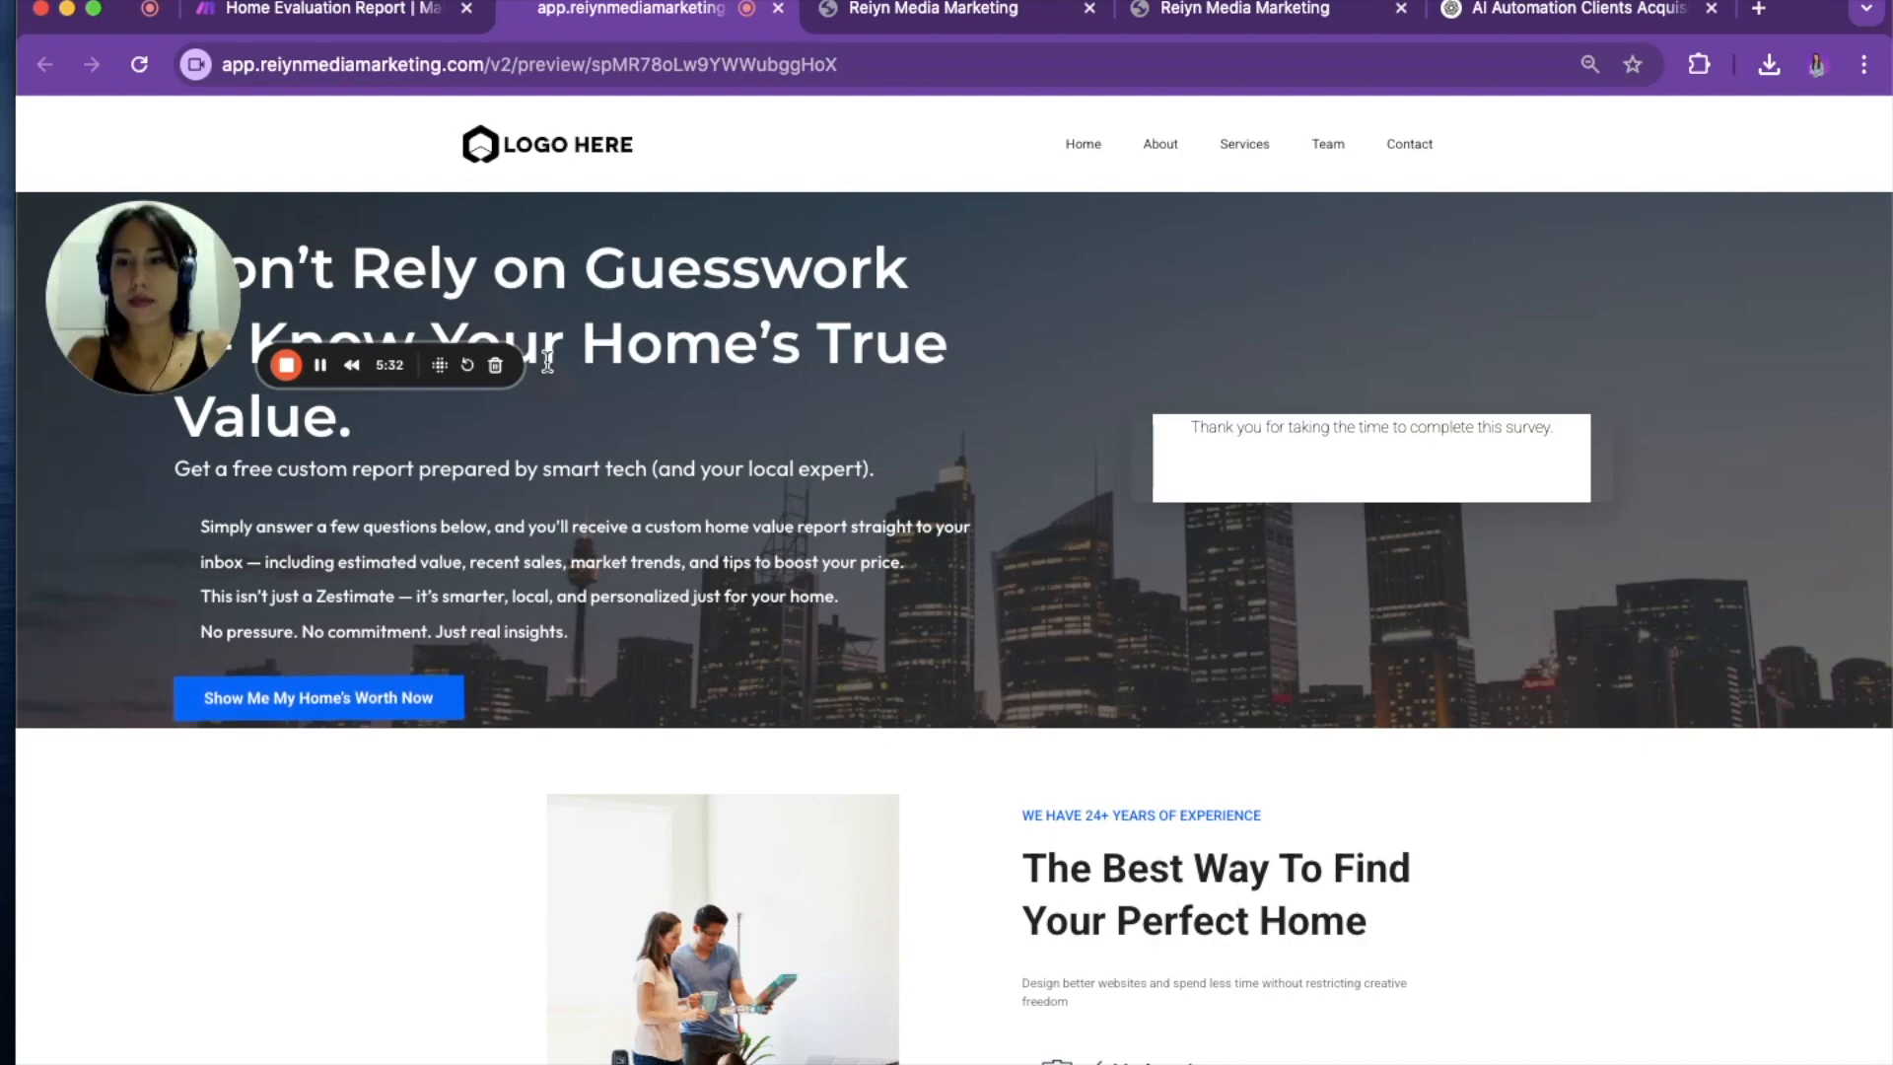
pyautogui.click(320, 366)
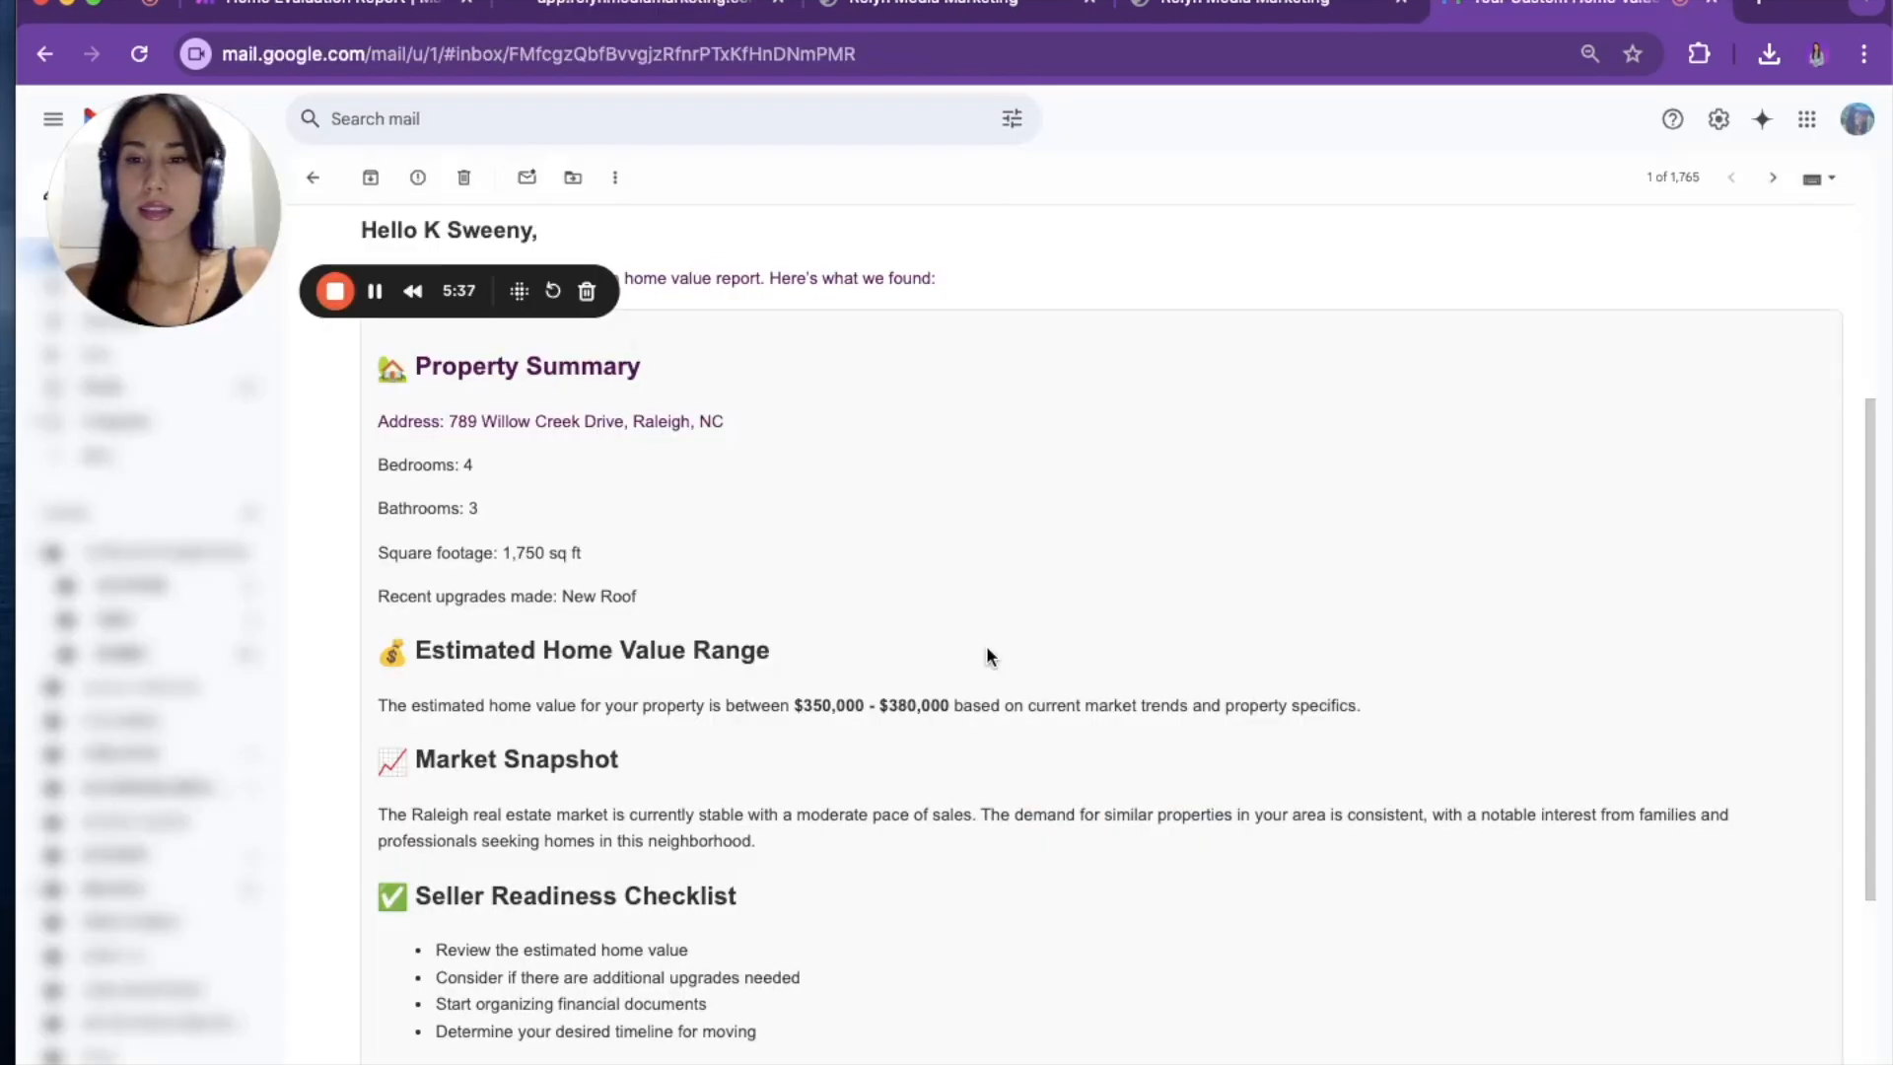
# - Read the home value report email in Gmail, covering the Property Summary, Estimated Home Value Range, Market Snapshot, Seller Readiness Checklist and Call-to-Action
pyautogui.scroll(2, 988, 651)
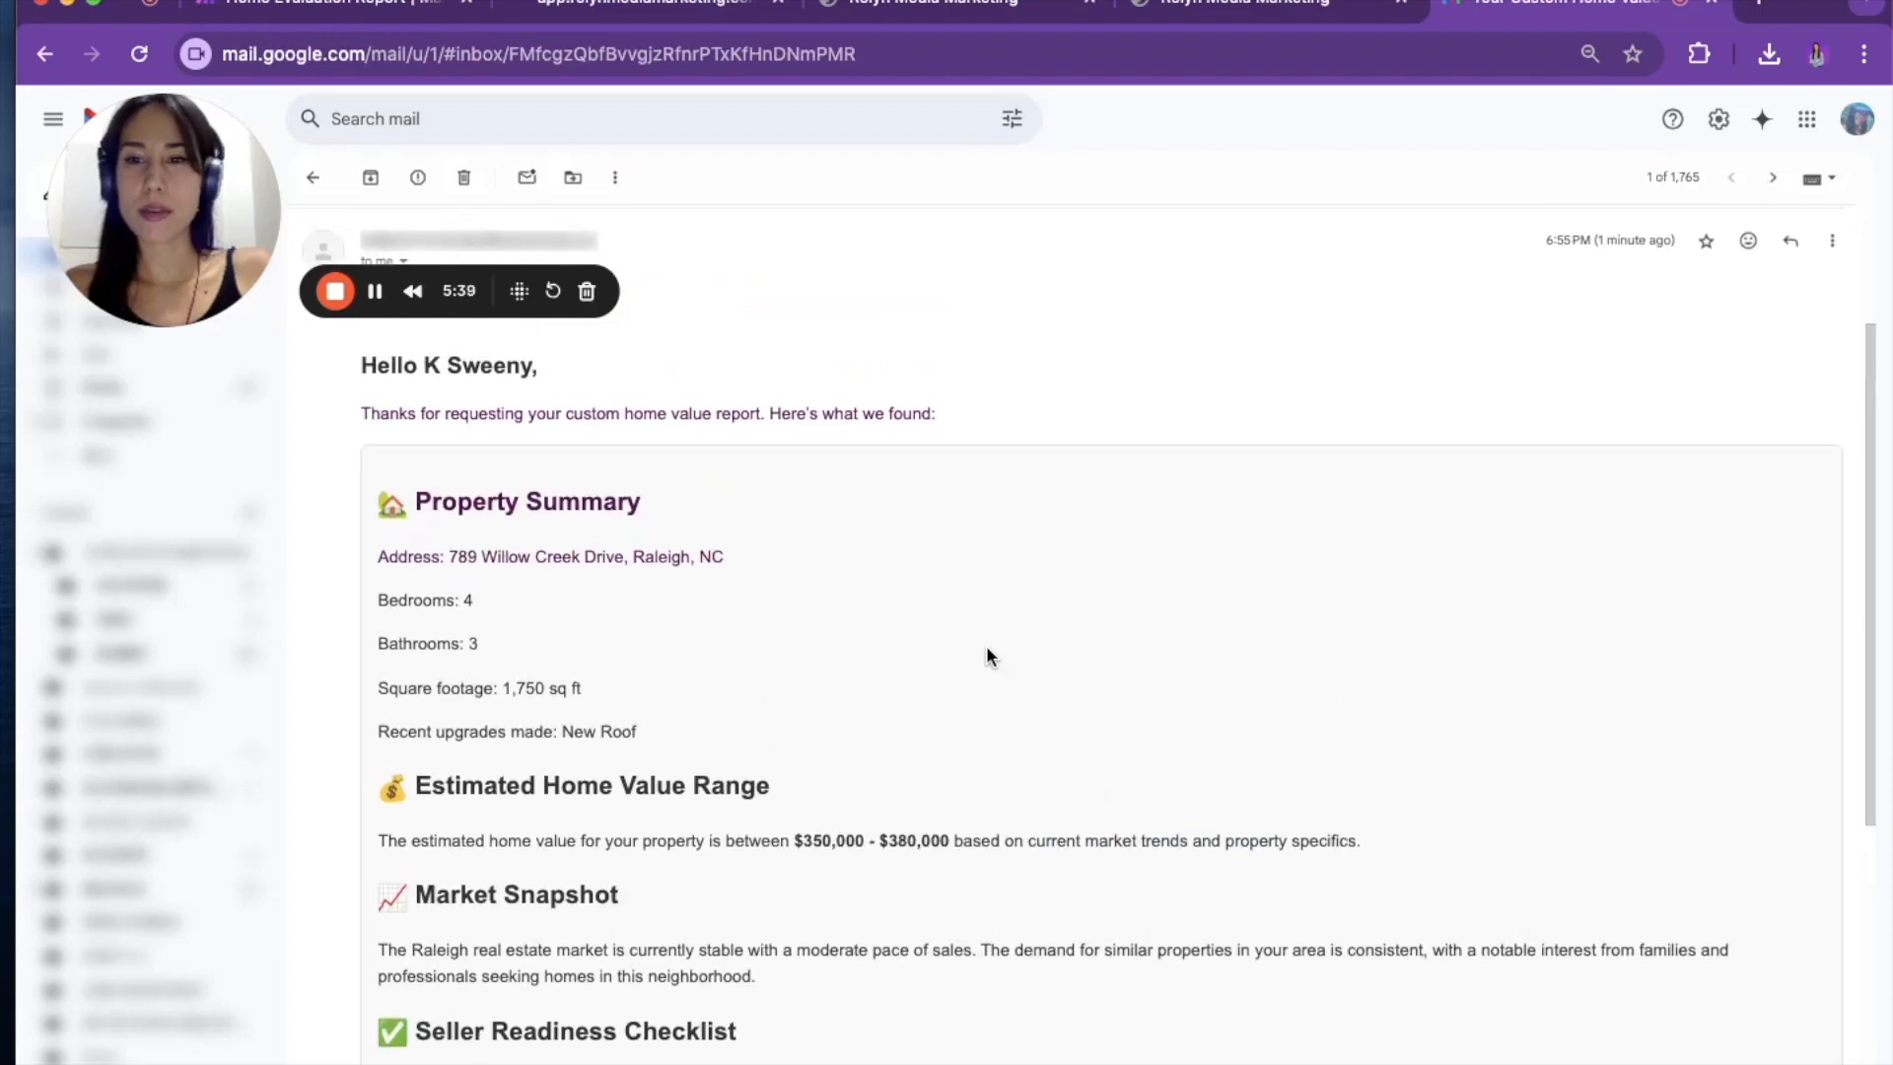
pyautogui.scroll(-2, 988, 653)
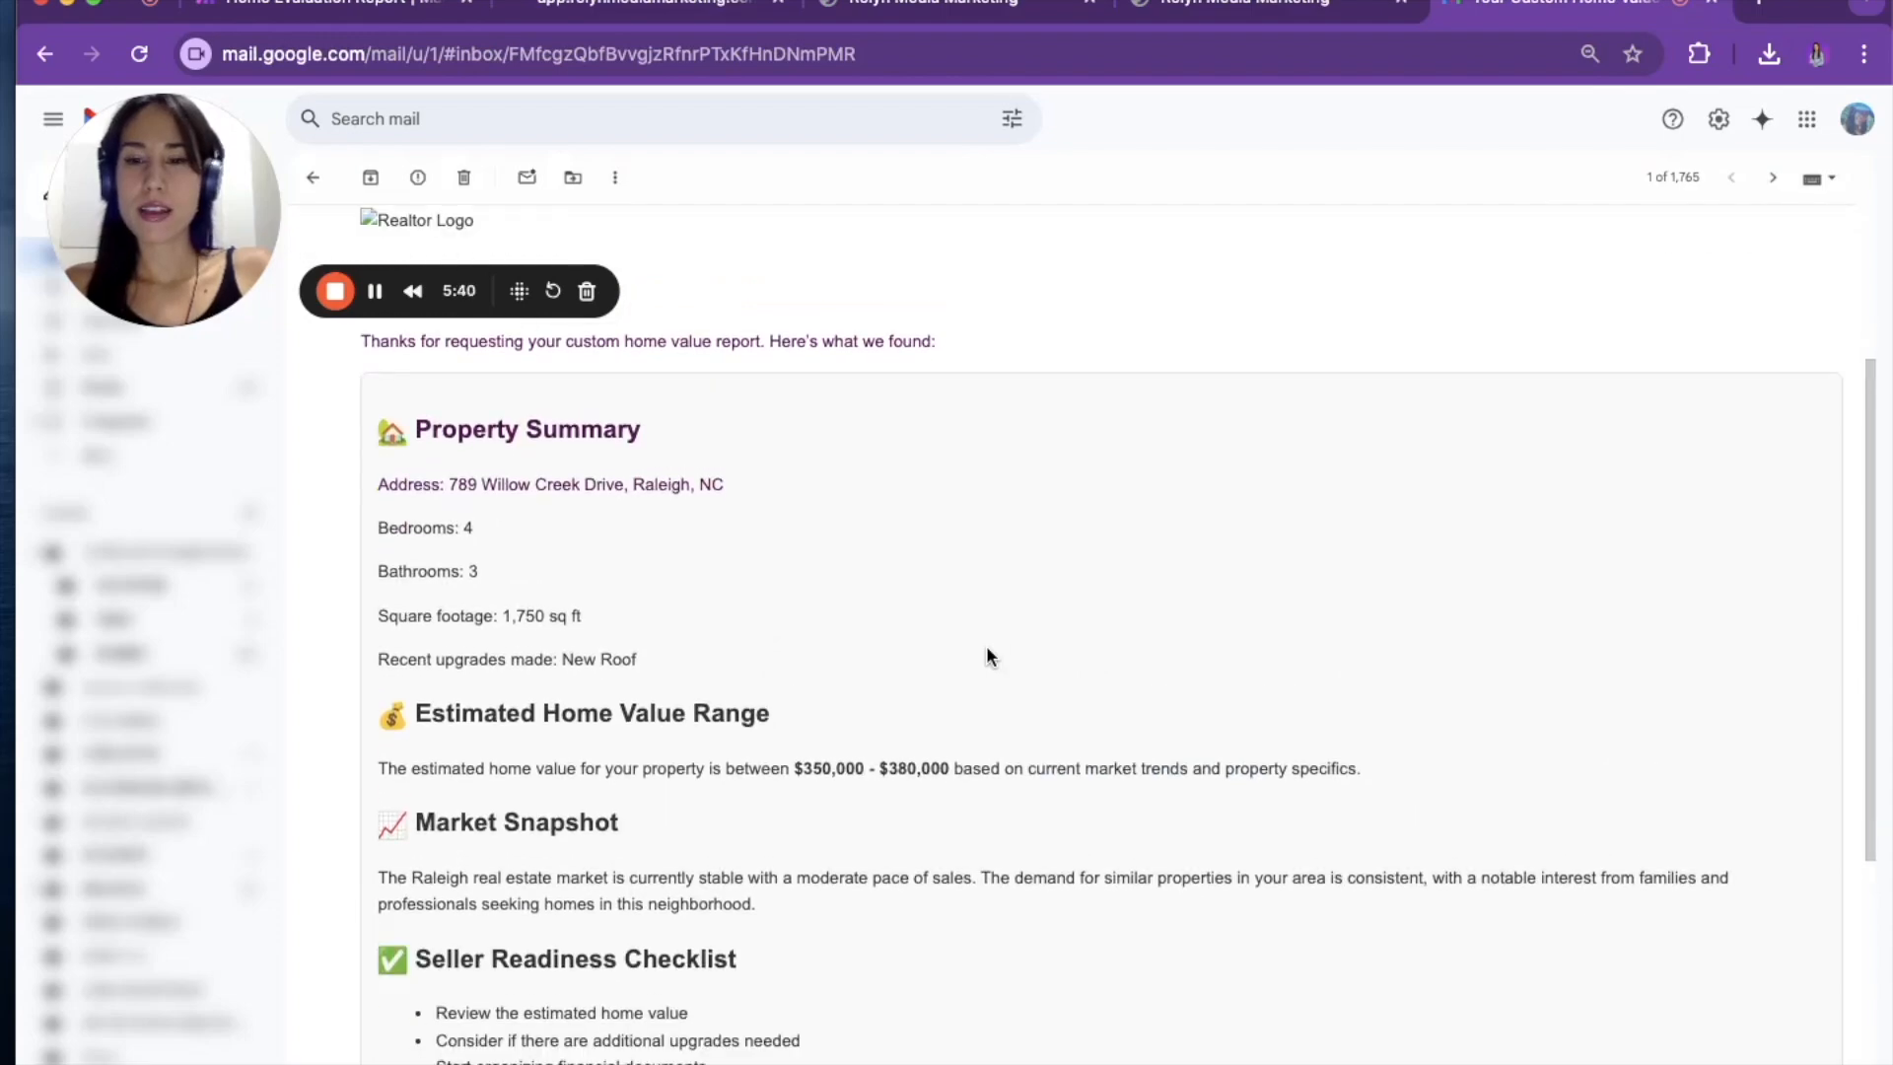
pyautogui.scroll(-4, 989, 654)
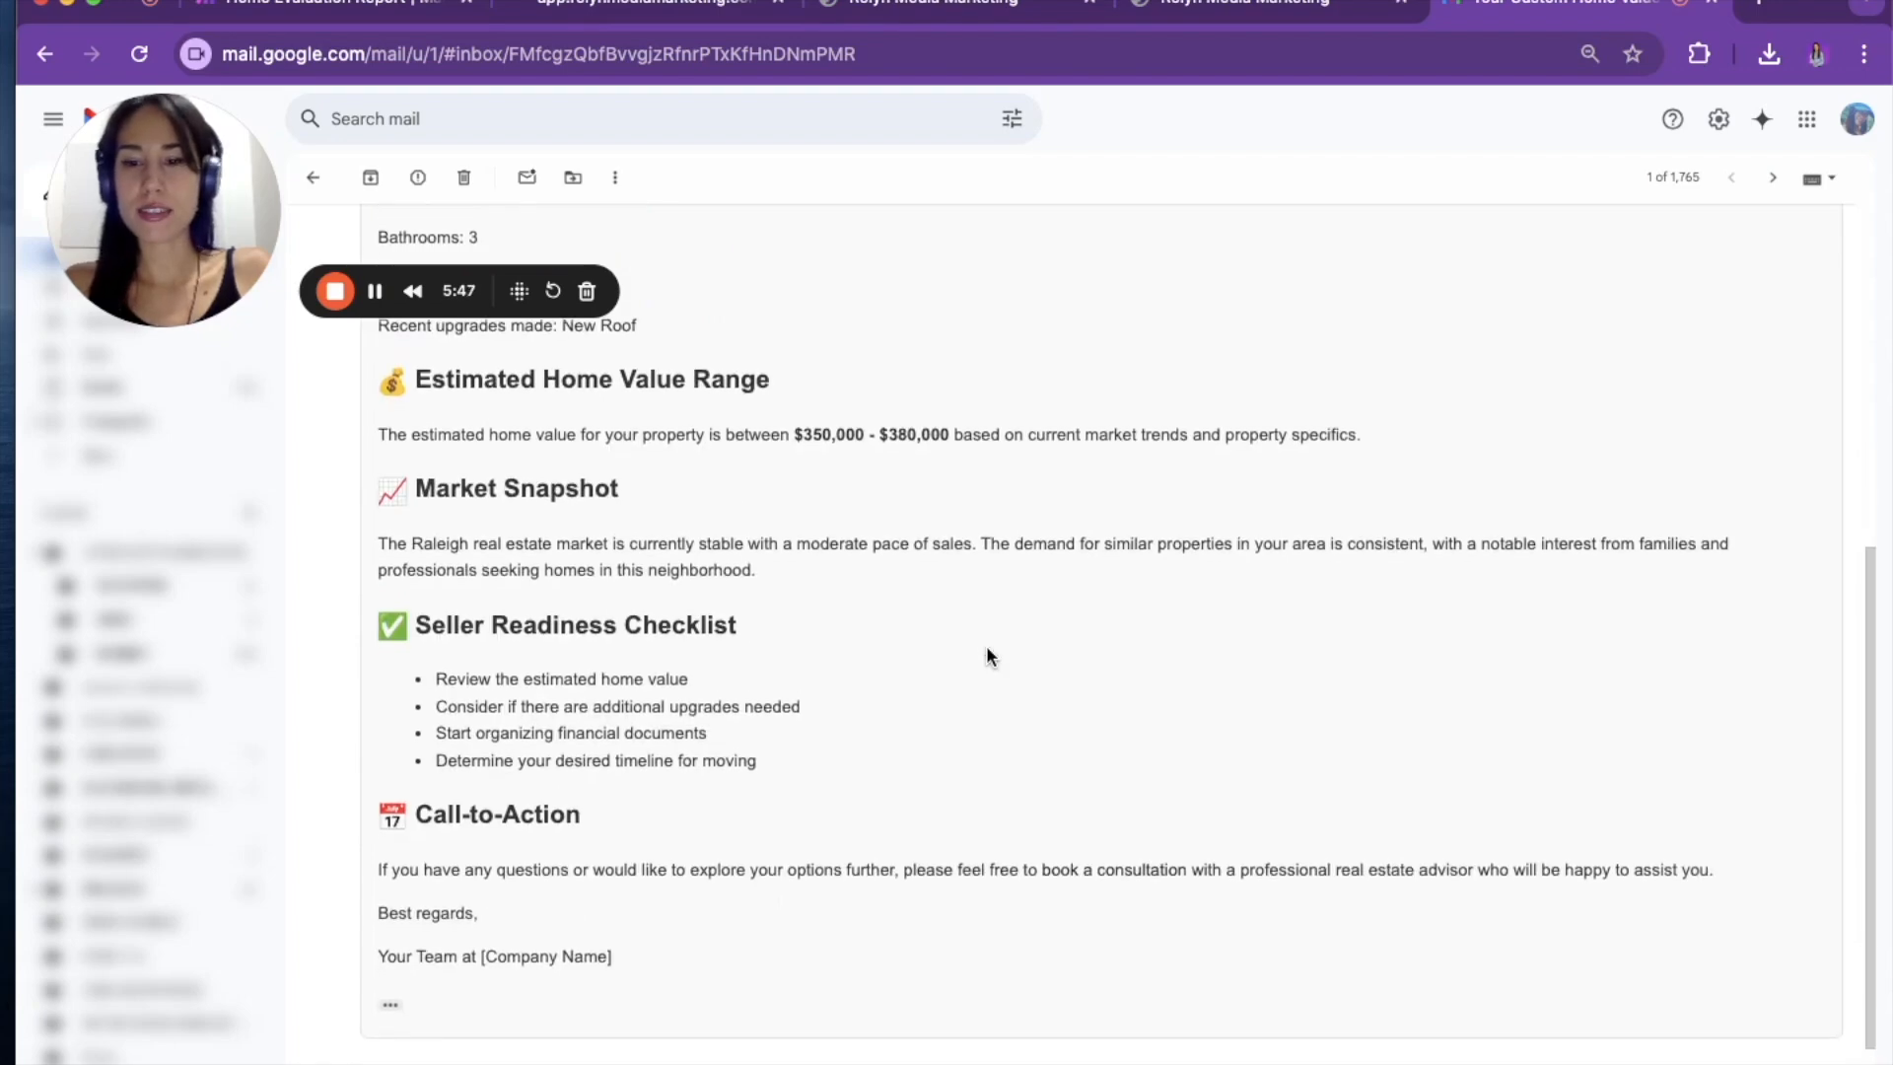
pyautogui.scroll(-1, 986, 651)
pyautogui.scroll(1, 987, 650)
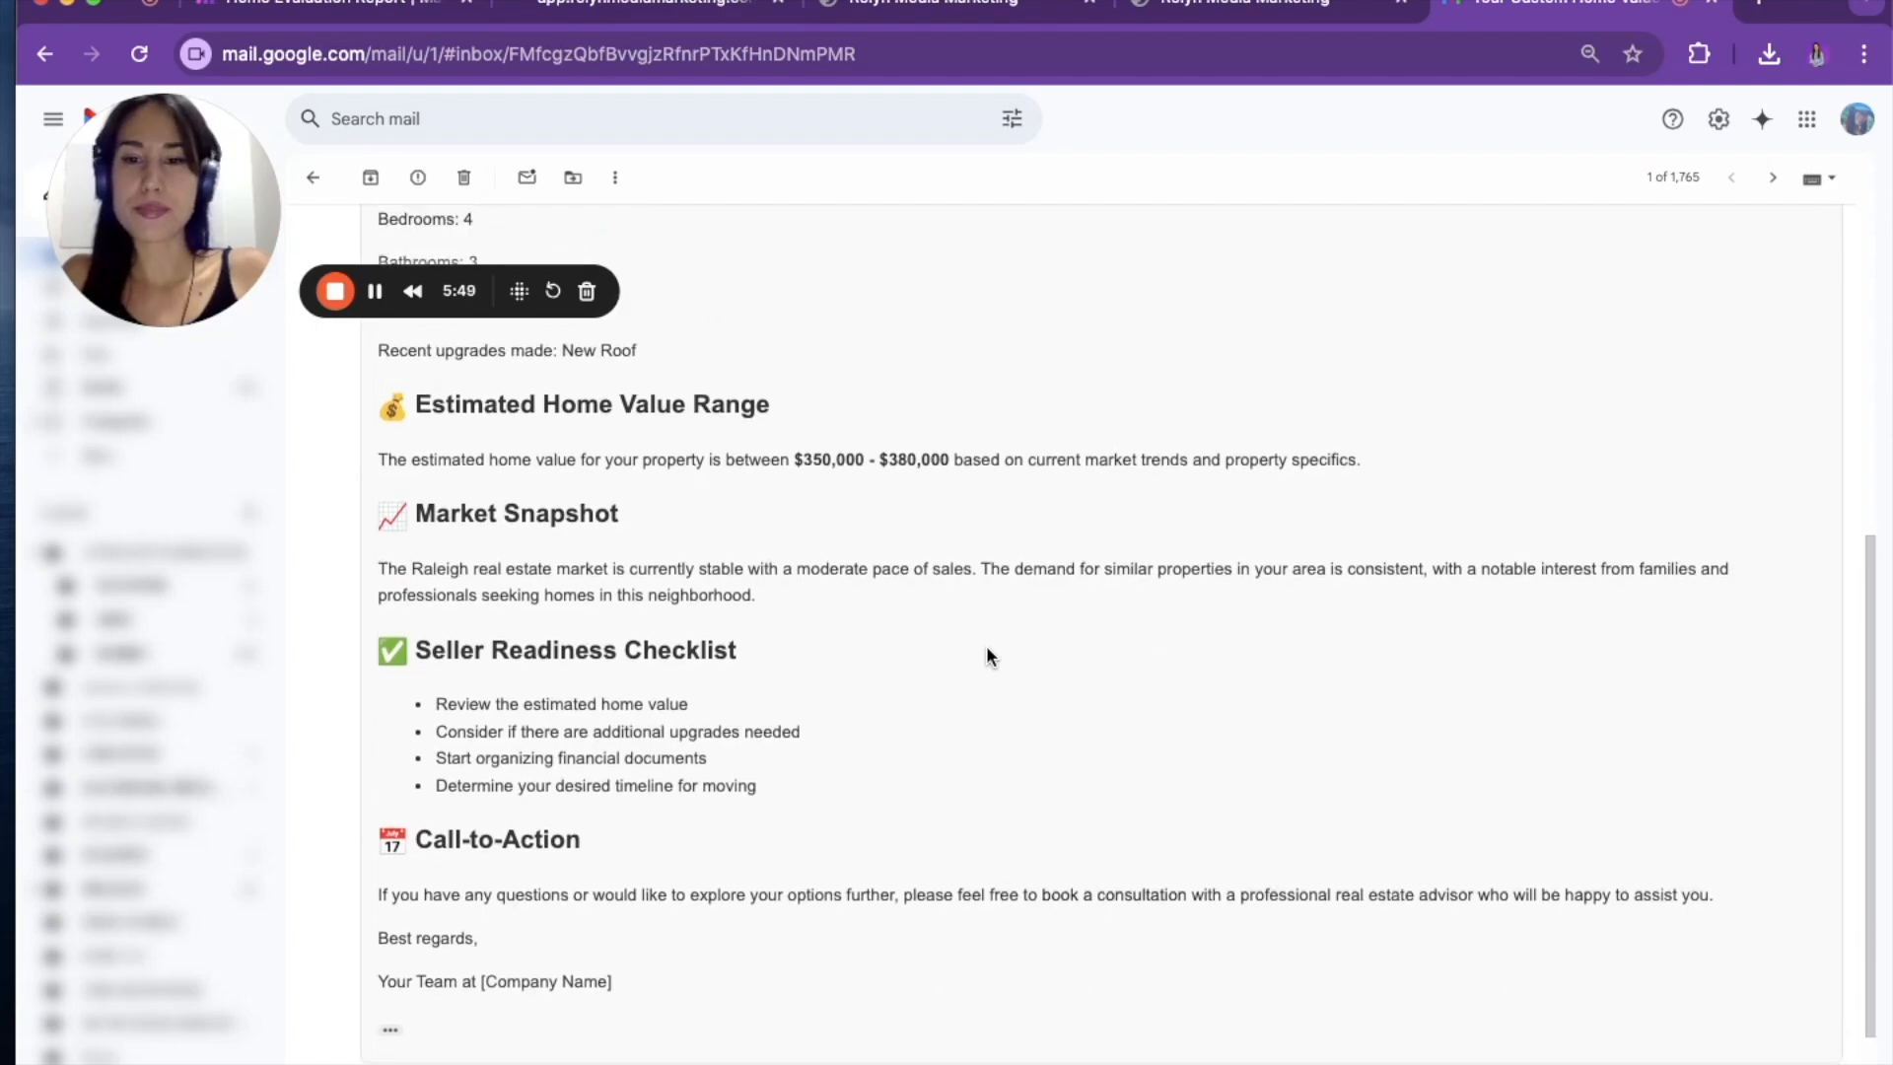
pyautogui.scroll(-1, 866, 619)
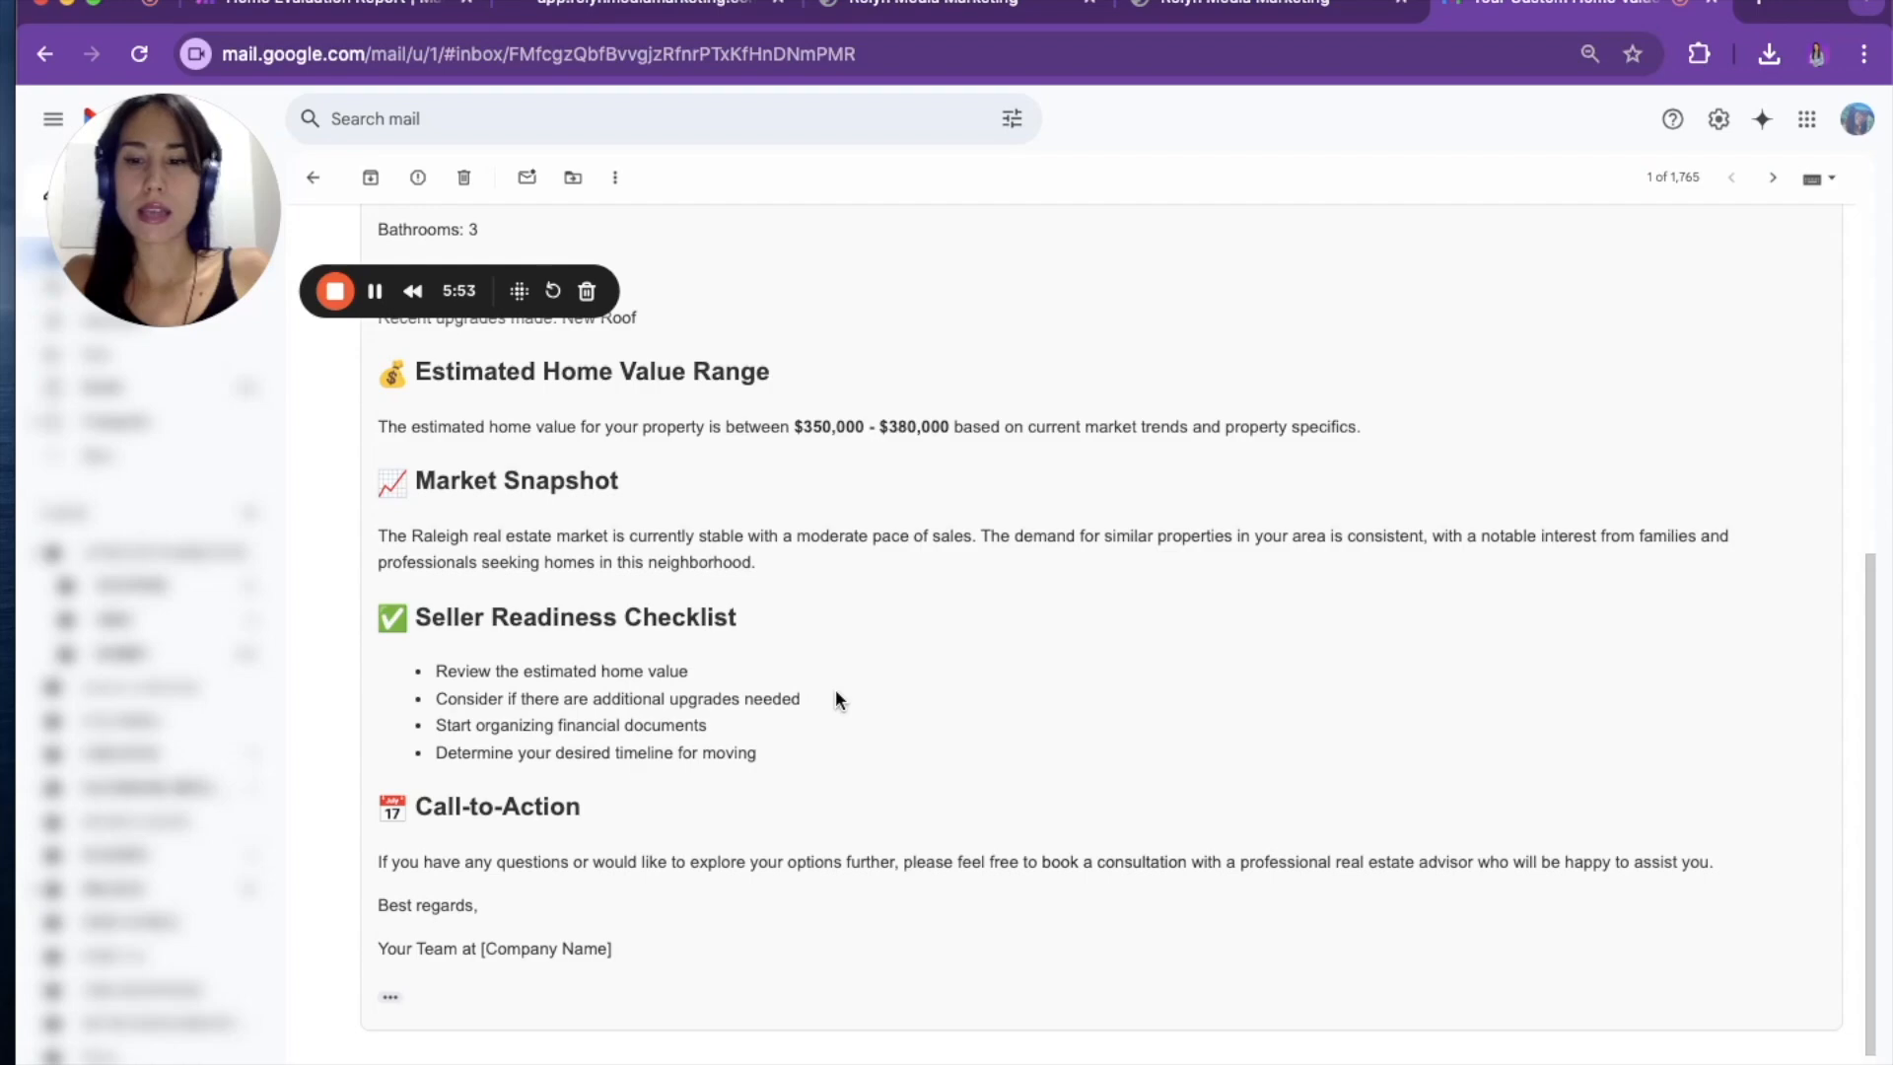
pyautogui.scroll(2, 836, 693)
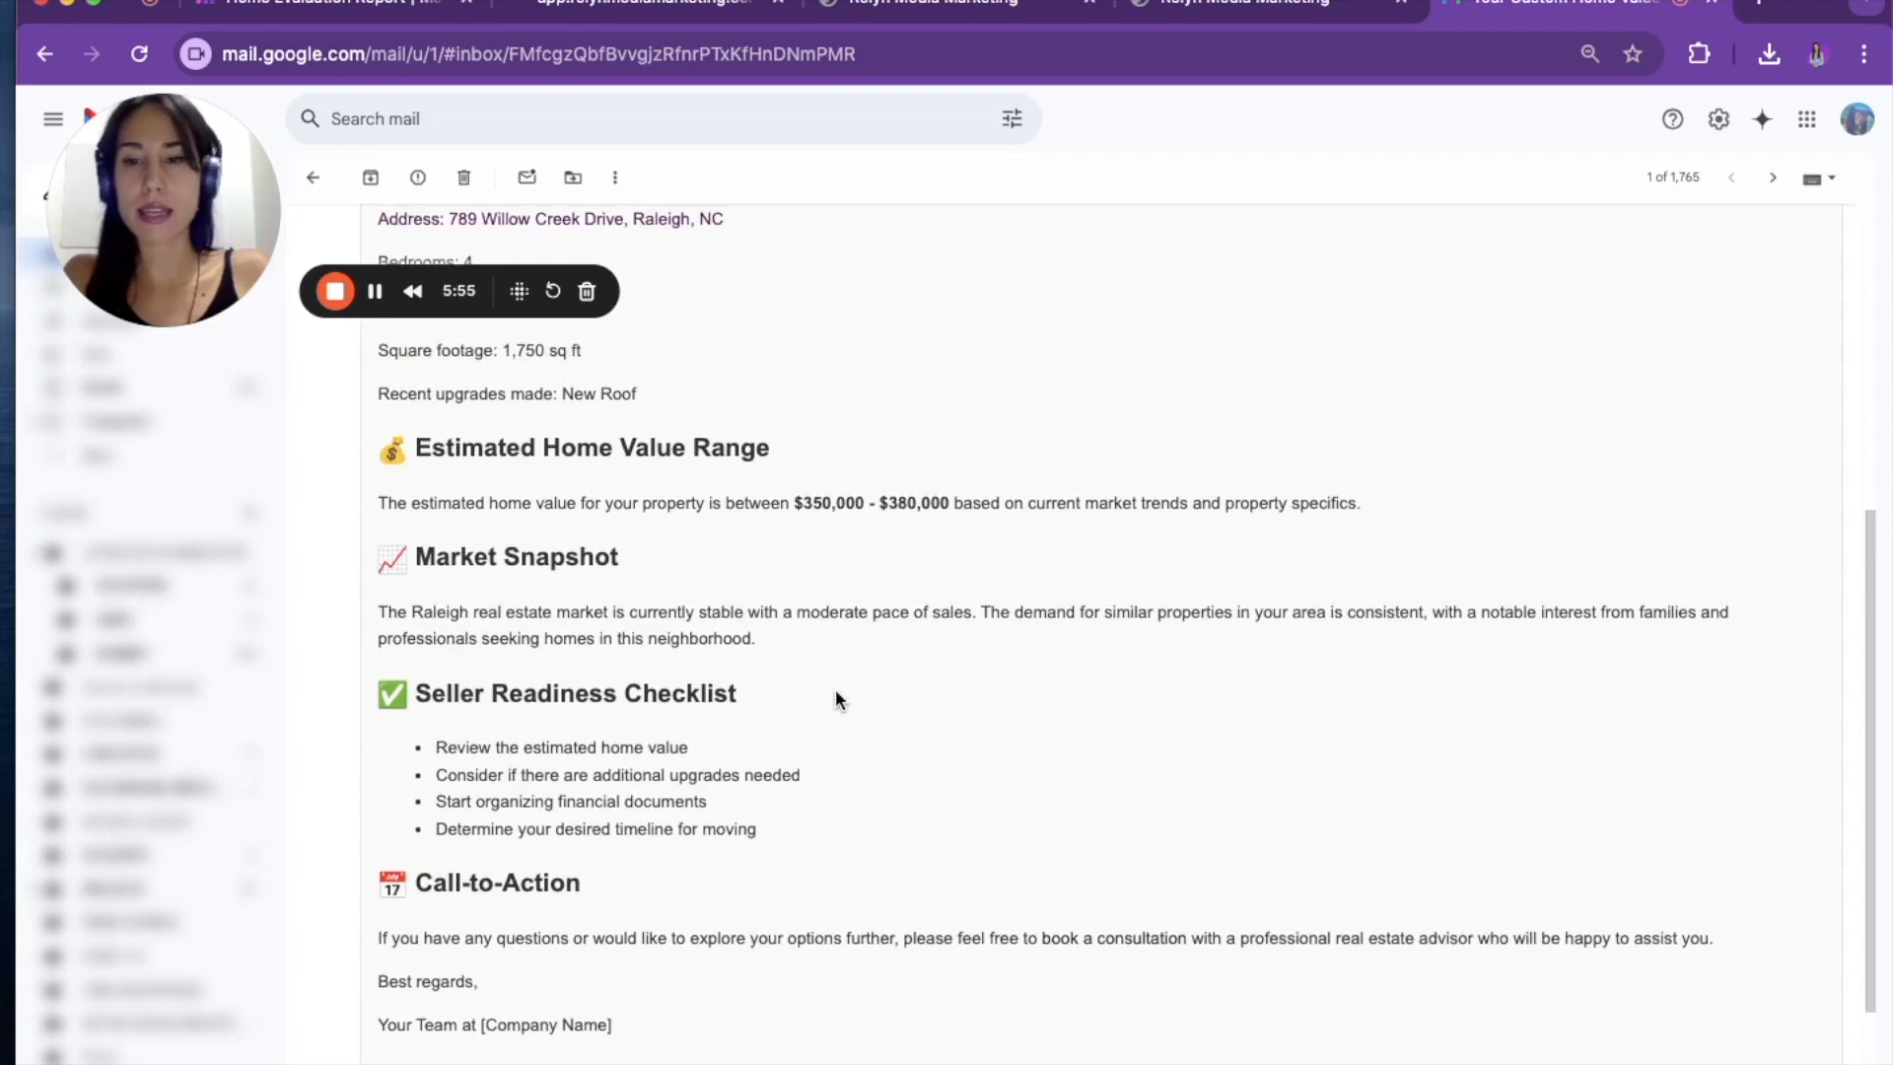
pyautogui.scroll(3, 836, 693)
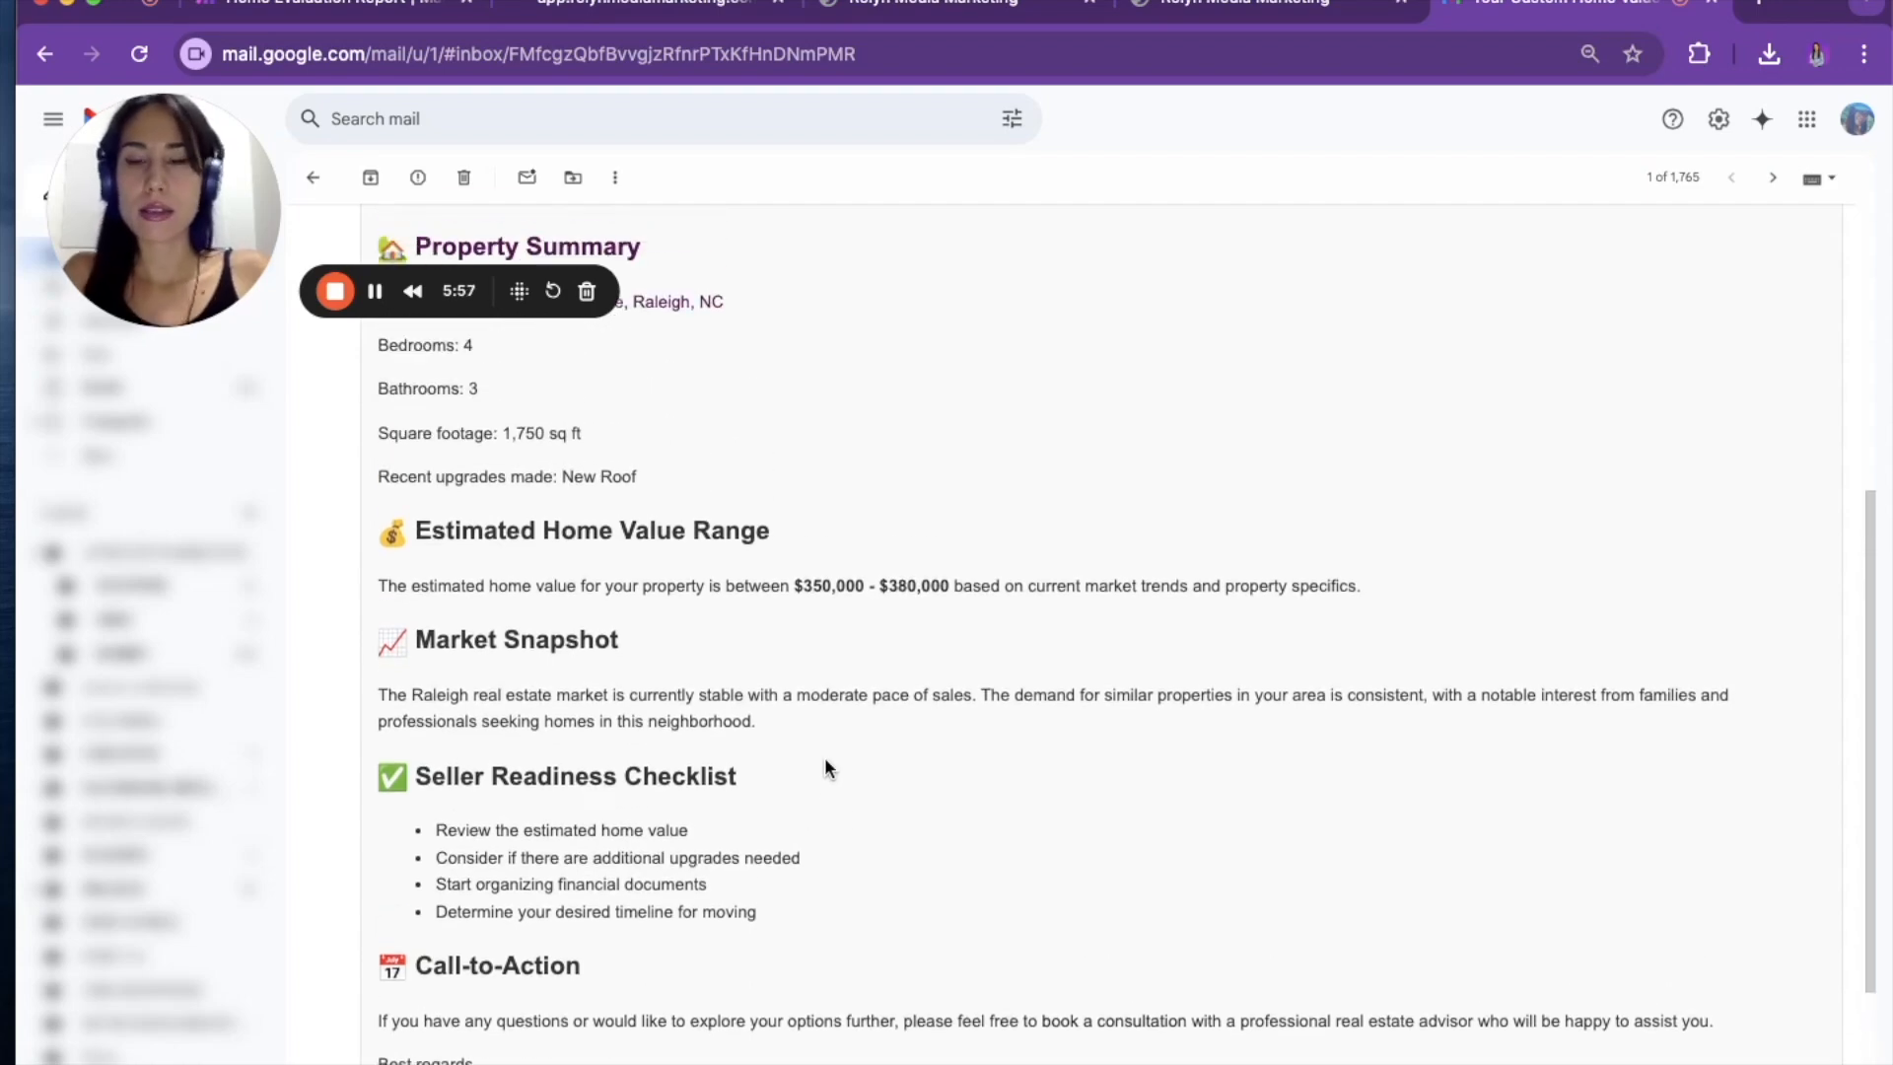
pyautogui.scroll(1, 824, 758)
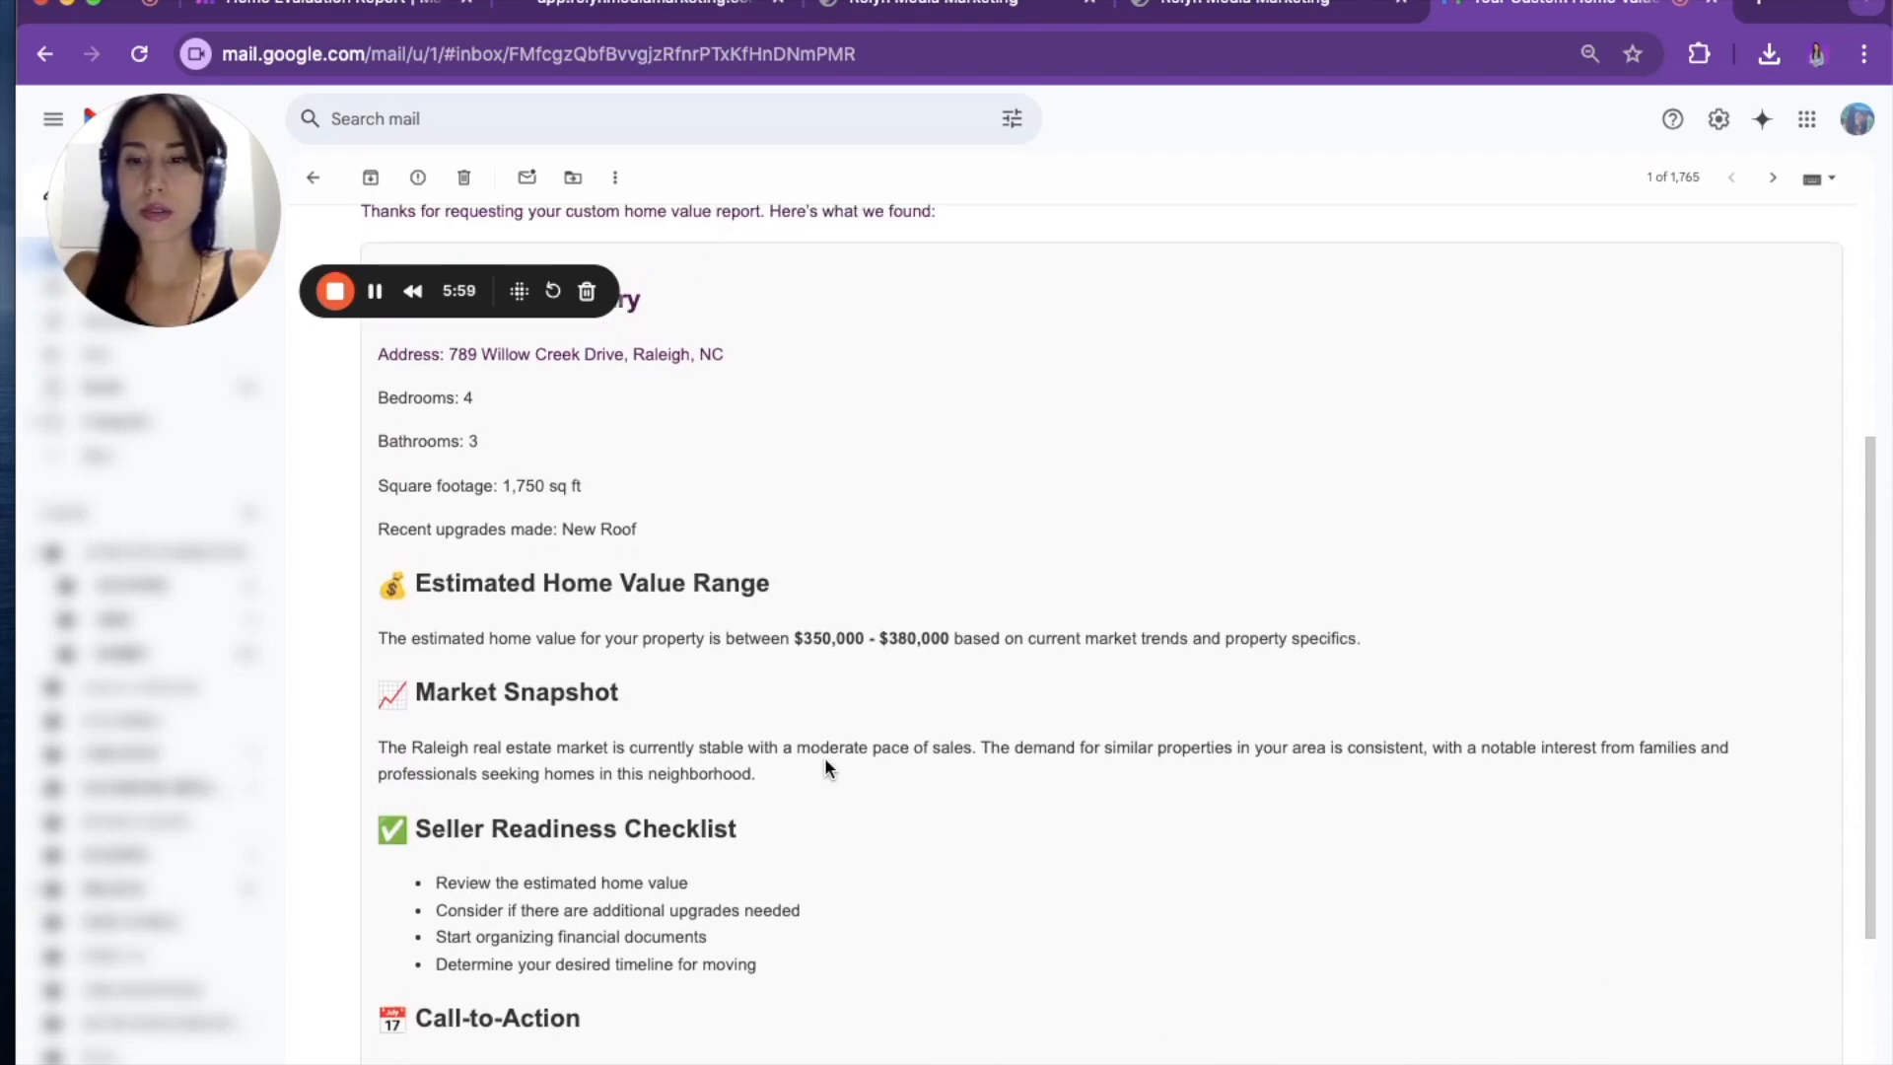
pyautogui.scroll(2, 891, 652)
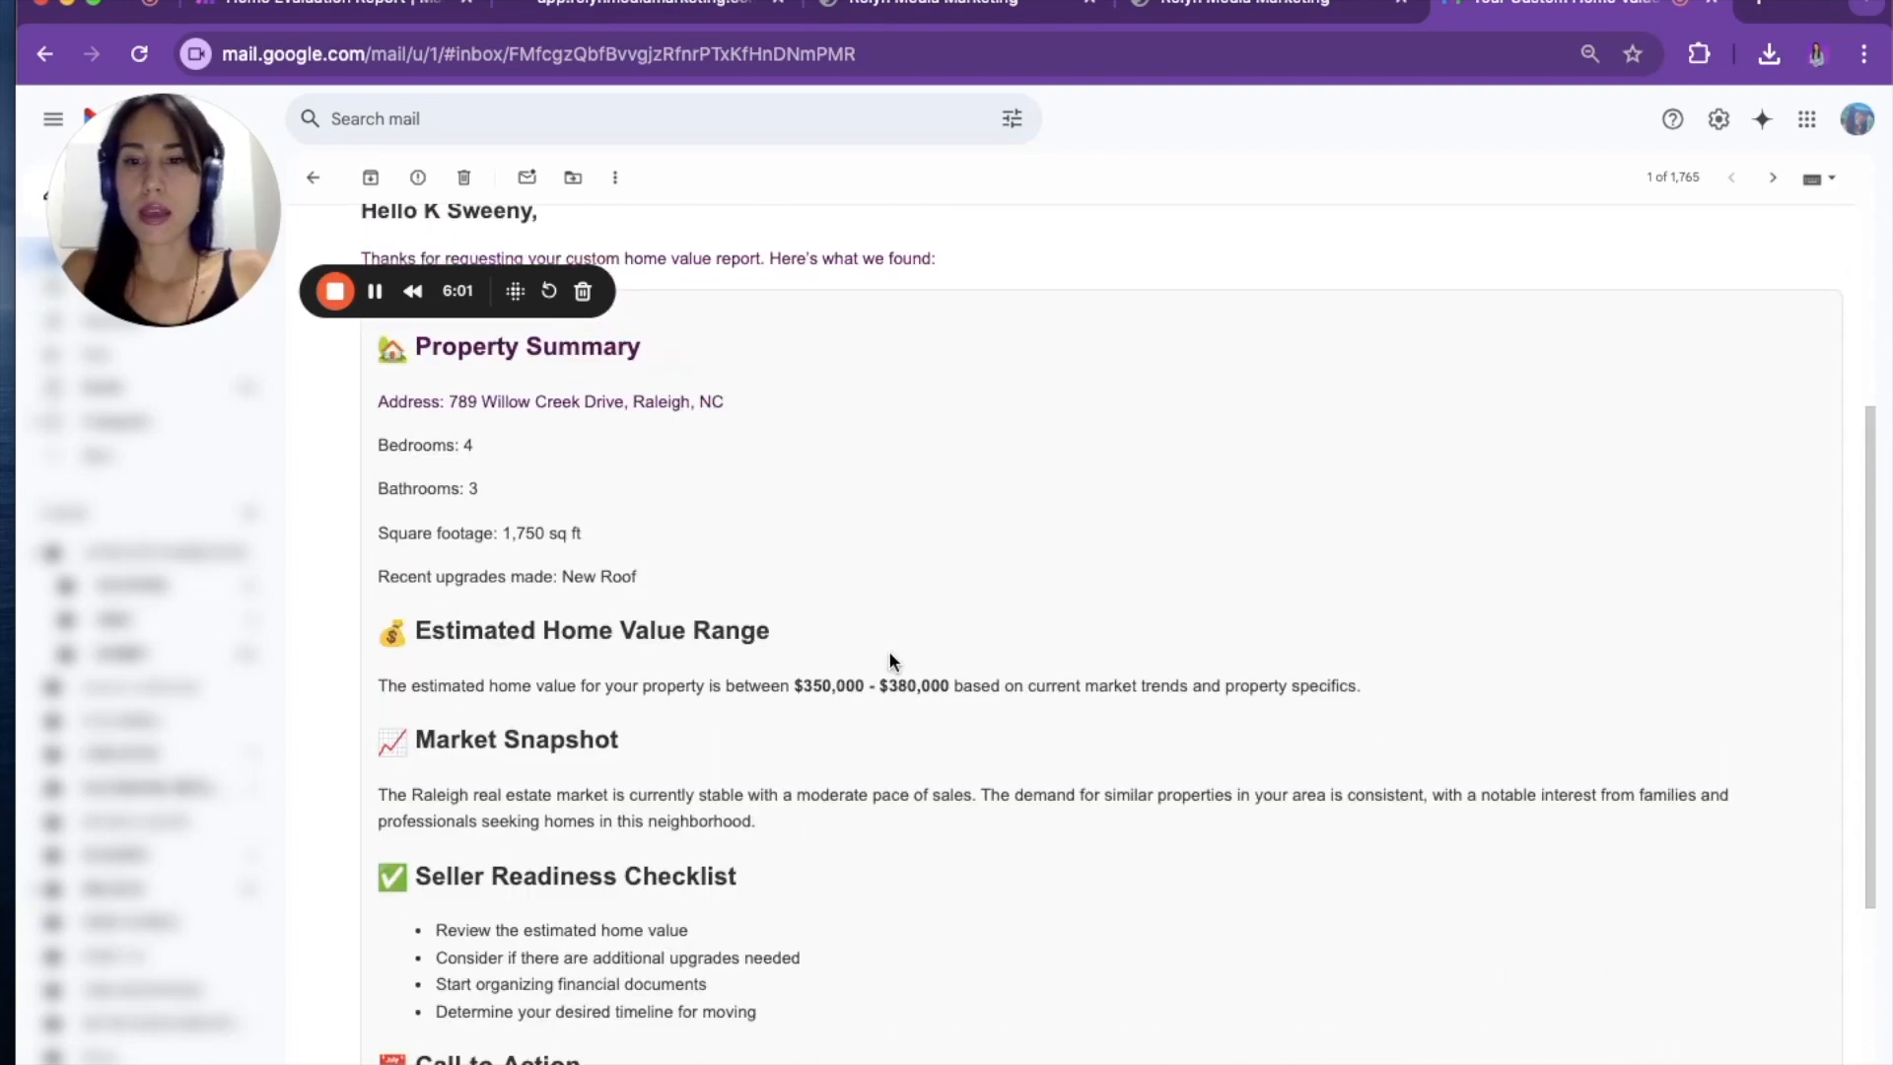
pyautogui.scroll(-3, 890, 653)
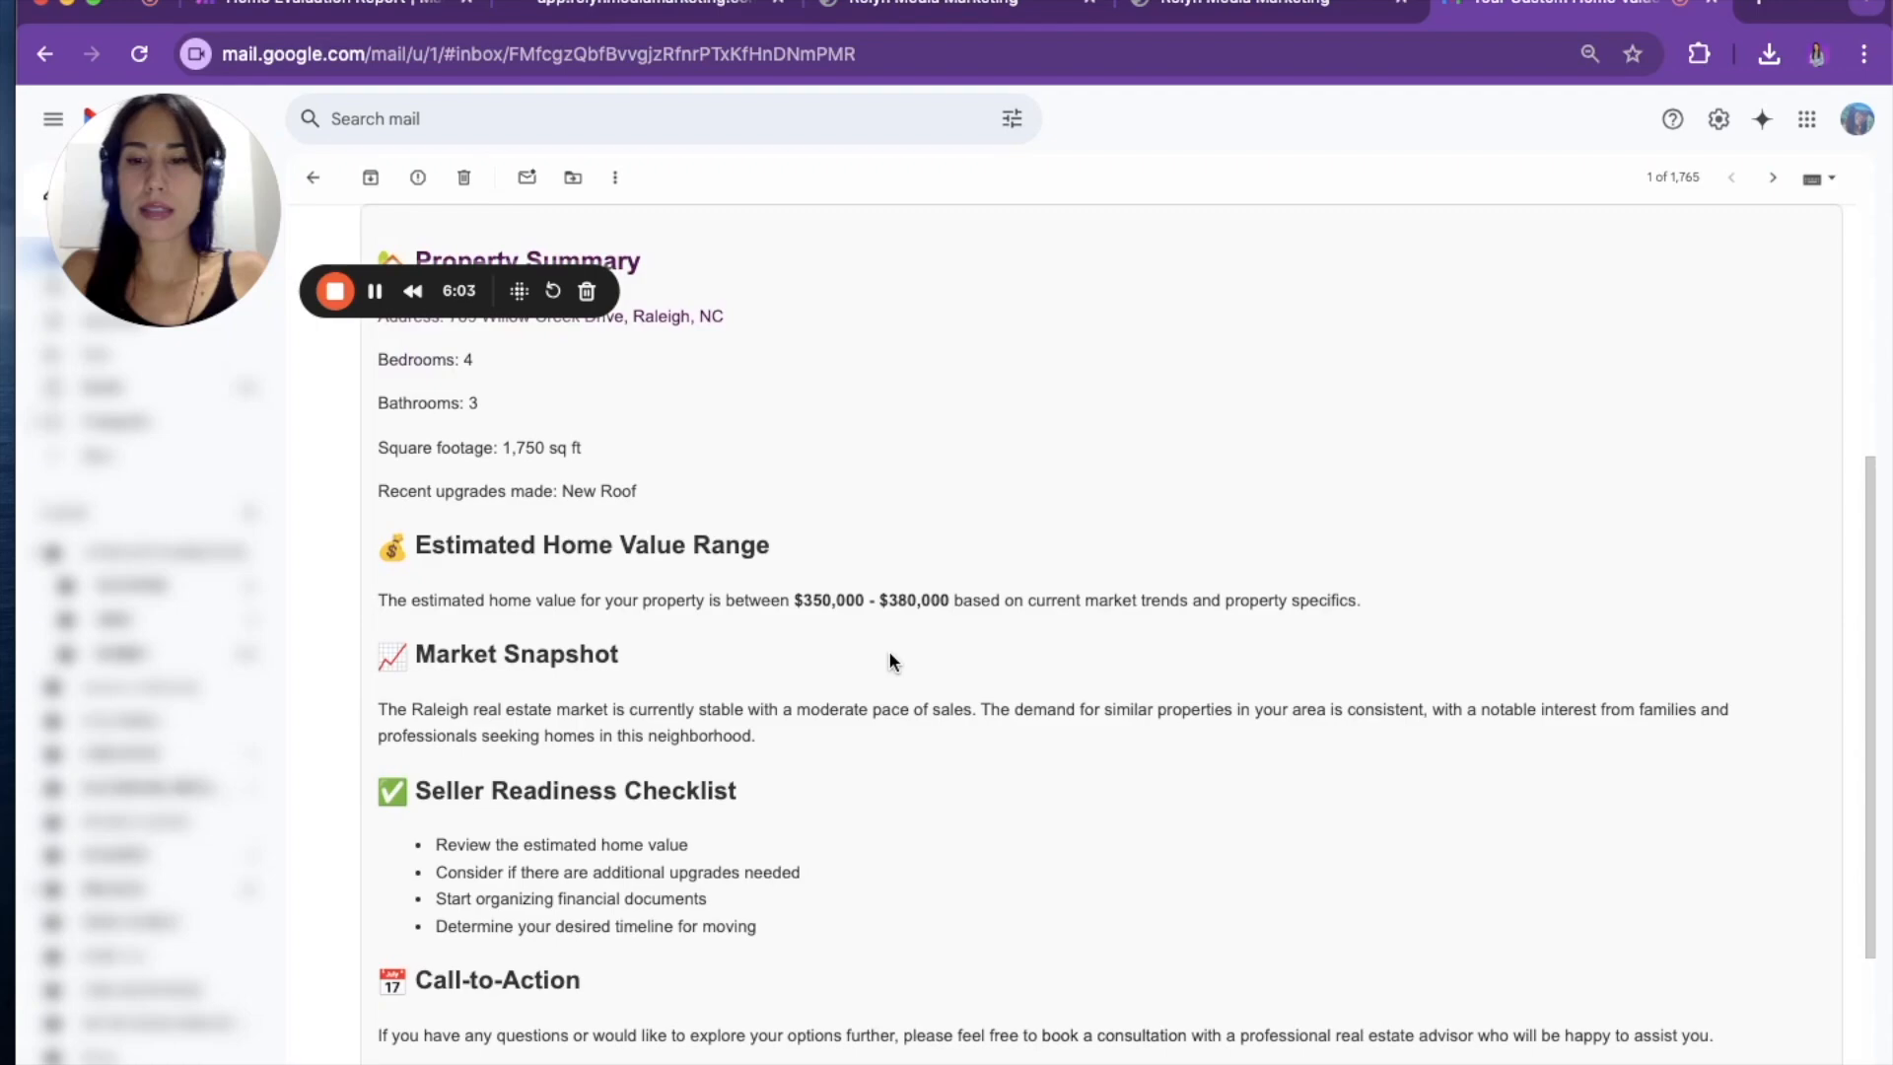
pyautogui.scroll(-1, 891, 661)
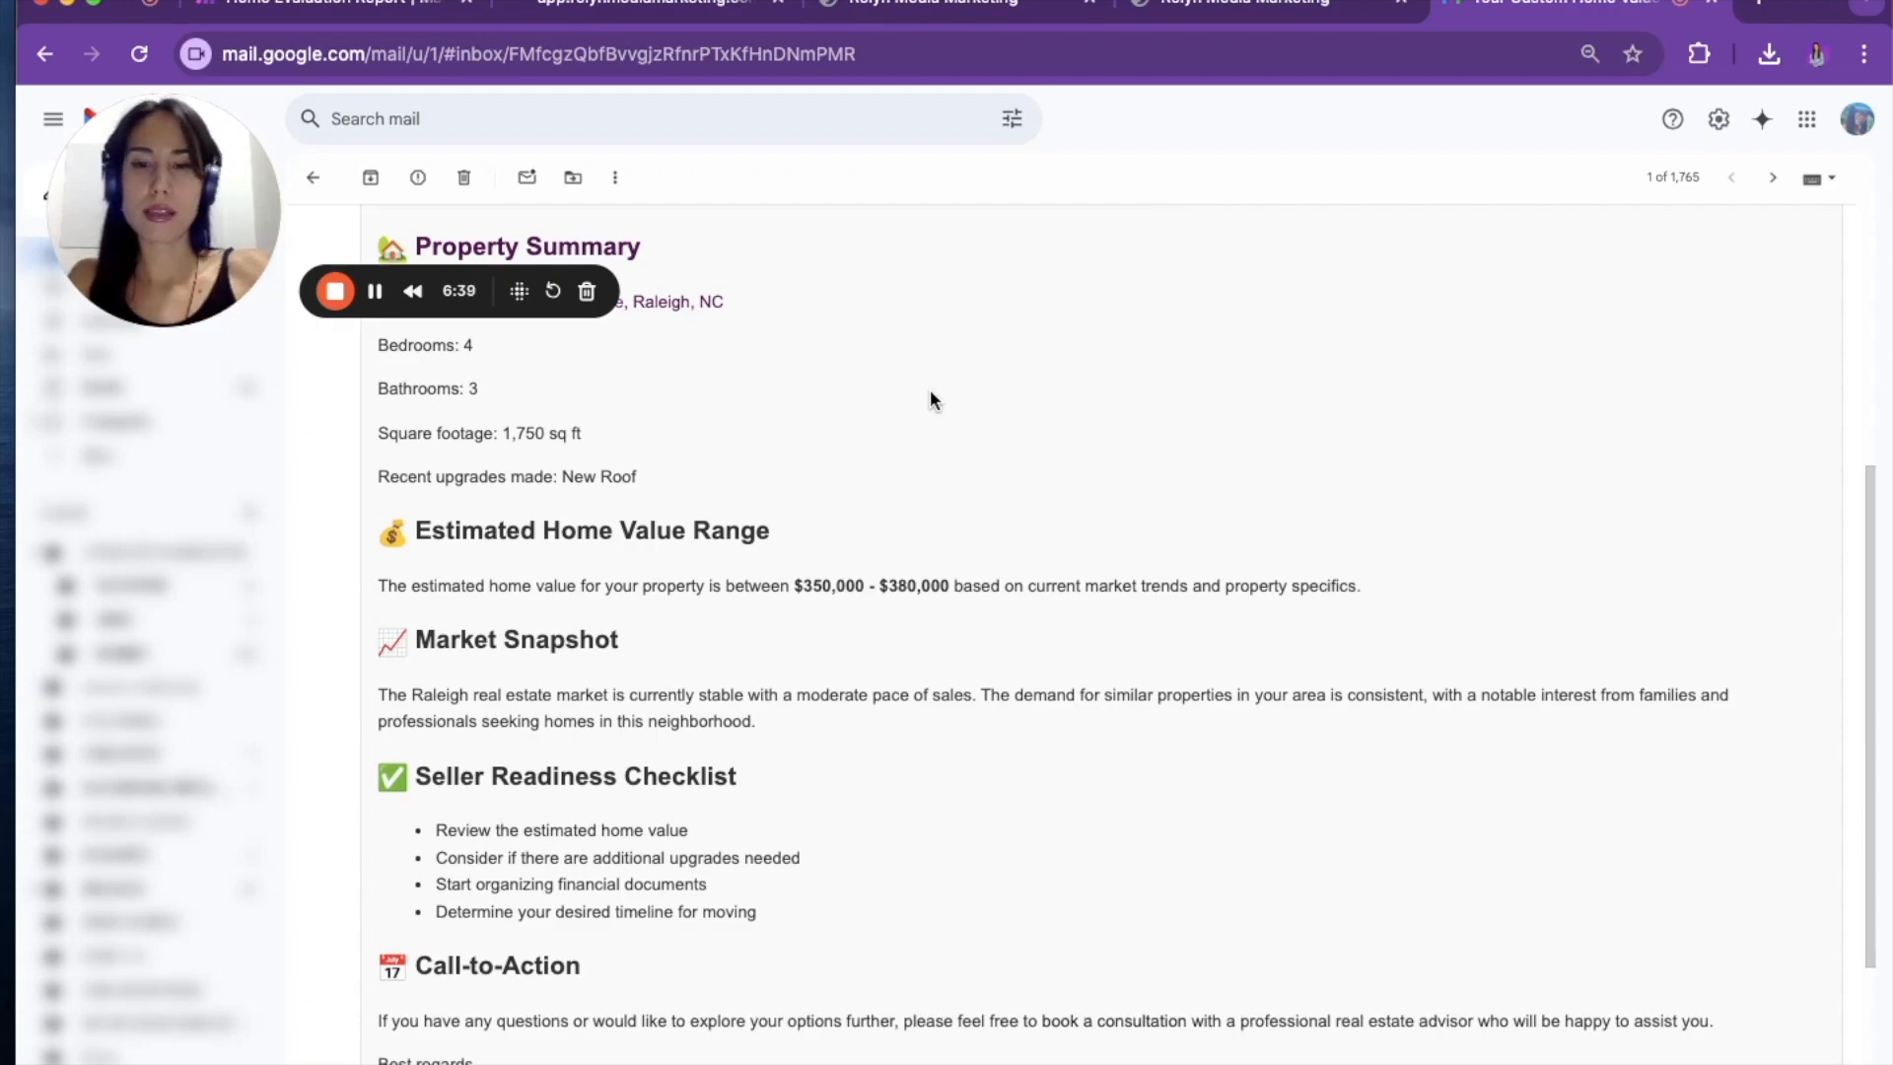
pyautogui.scroll(-2, 901, 595)
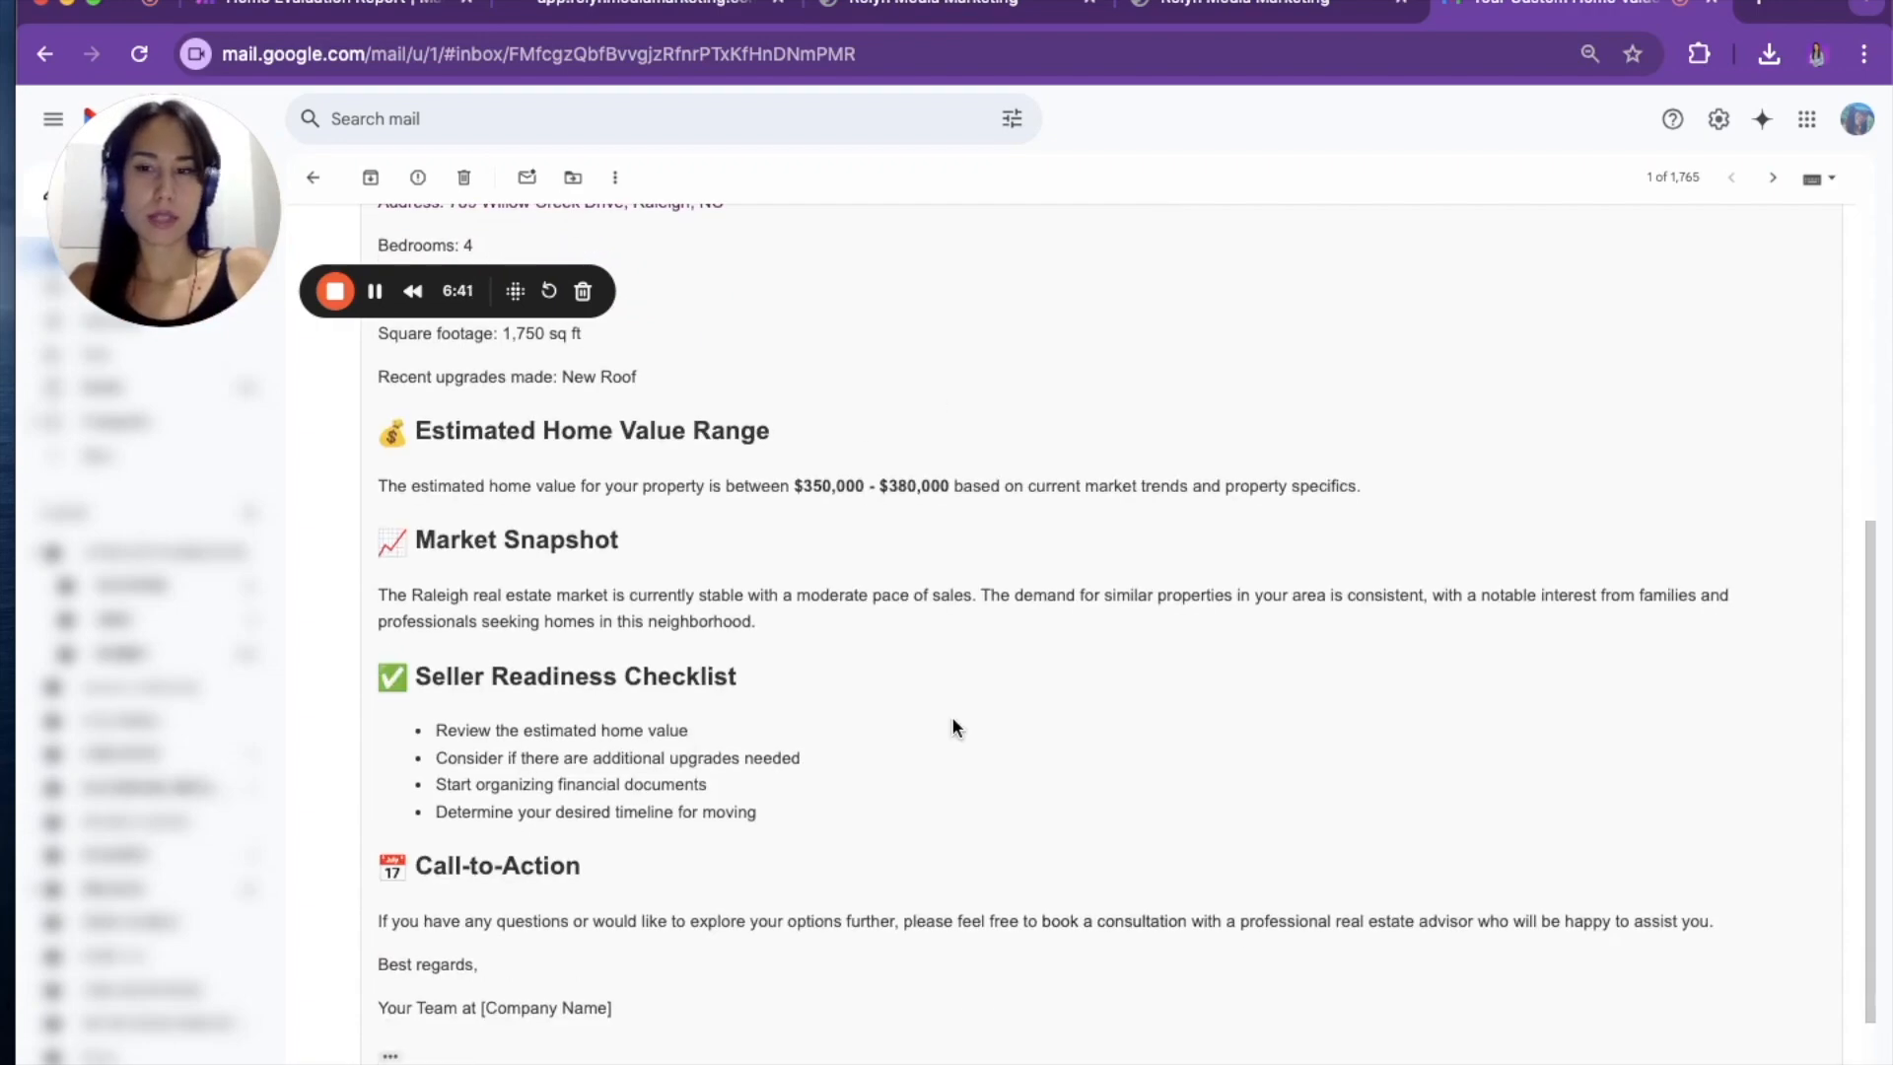